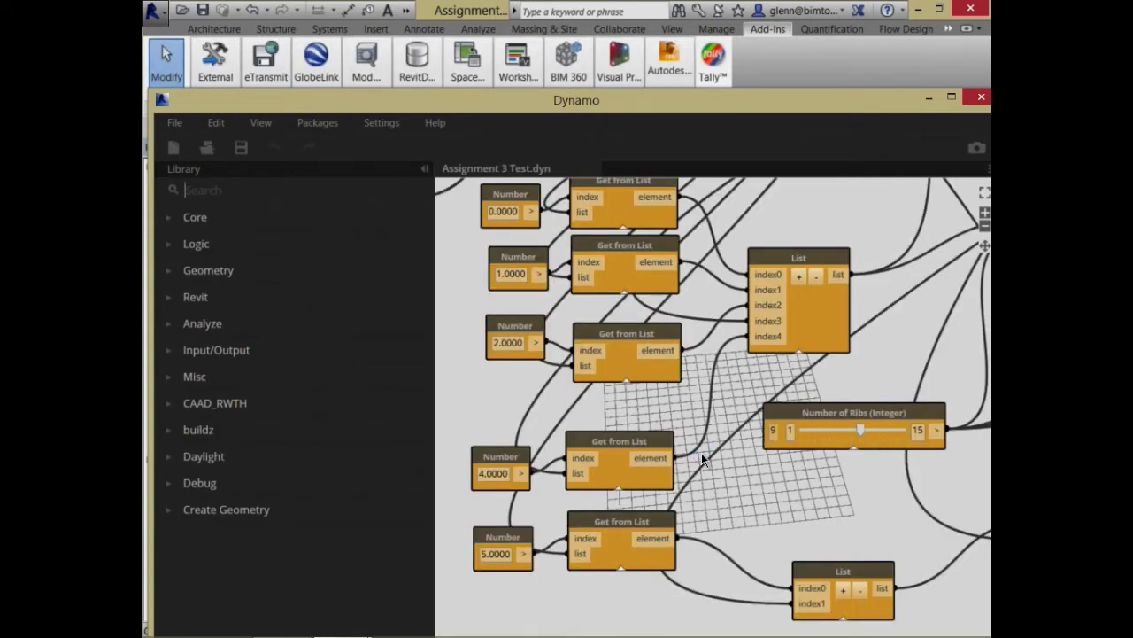
Step: Examine how the Get from List, List and Slice List nodes feed the Equal Distanced XYZs On Curve and Transpose Lists nodes
middle_drag(818, 232, 829, 293)
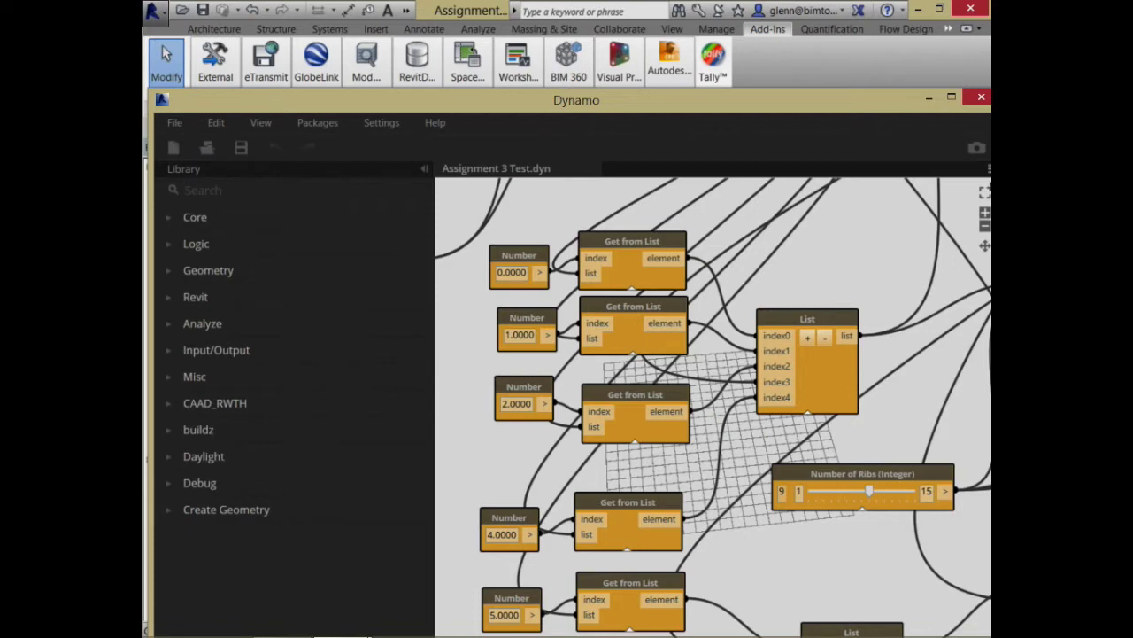
scroll(928, 246, down, 1)
middle_drag(925, 238, 593, 394)
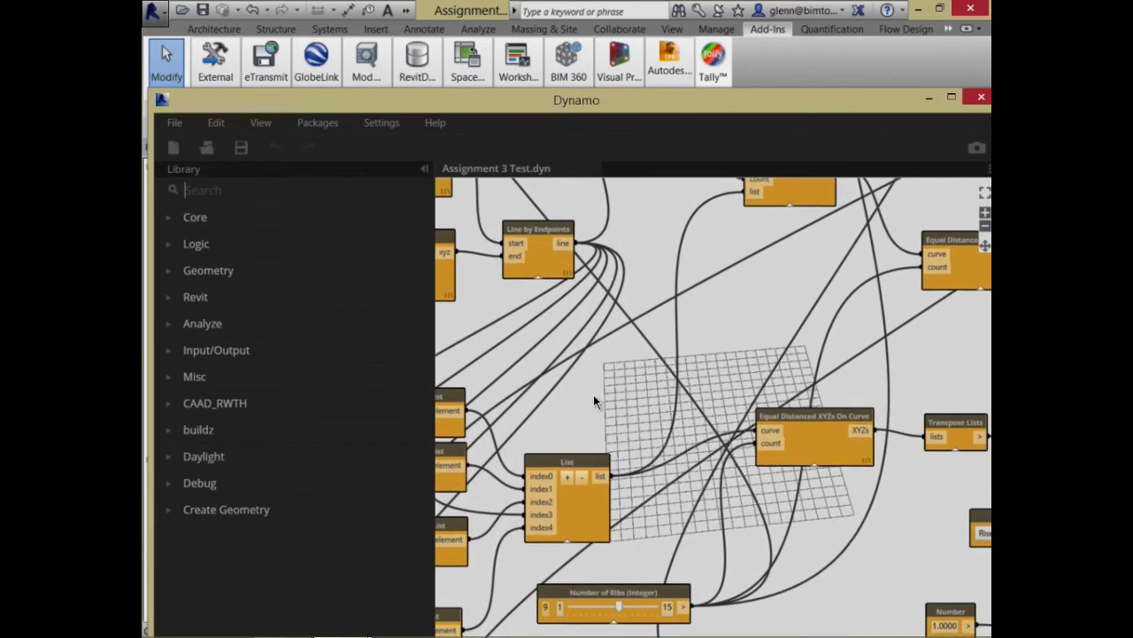
middle_drag(736, 354, 590, 372)
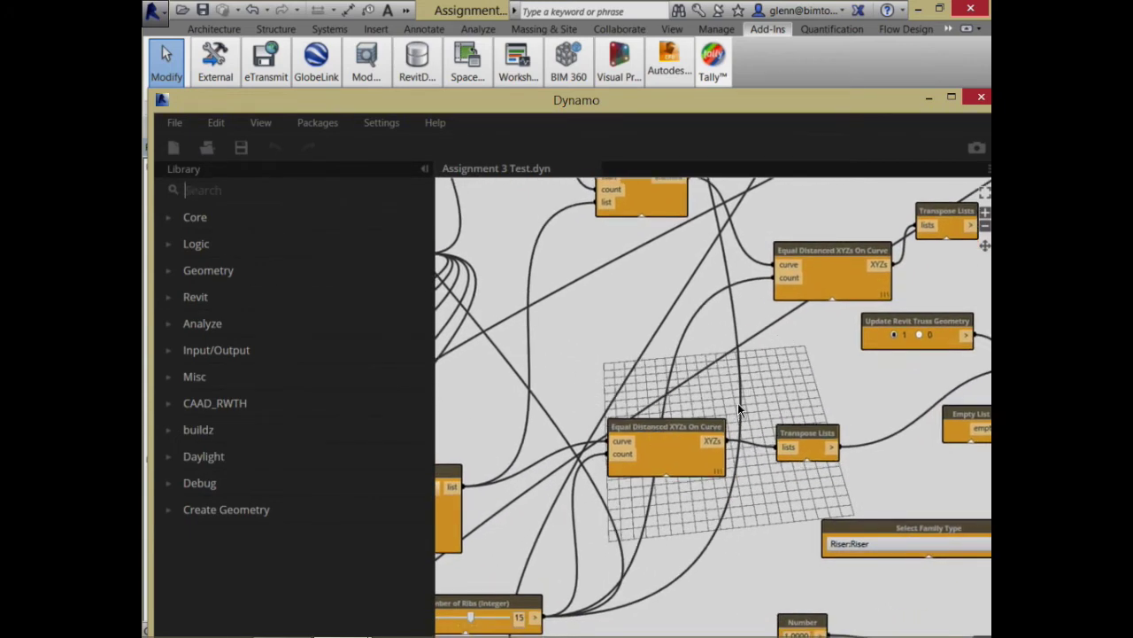
middle_drag(735, 414, 784, 506)
middle_drag(705, 474, 709, 524)
middle_drag(685, 317, 663, 354)
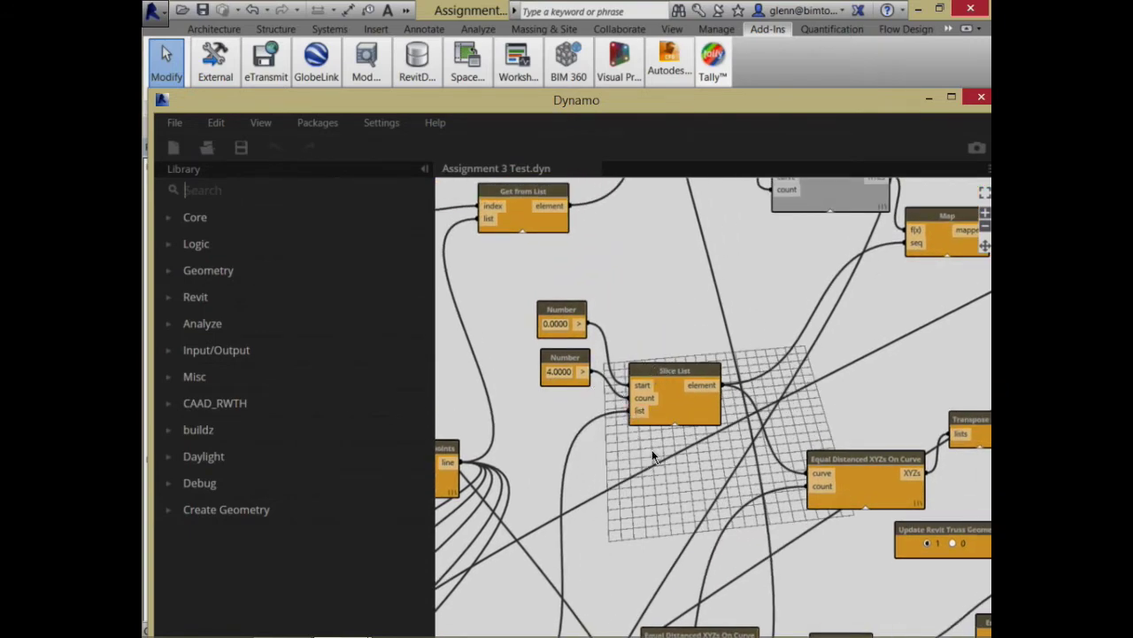
middle_drag(683, 335, 666, 495)
middle_drag(646, 410, 792, 422)
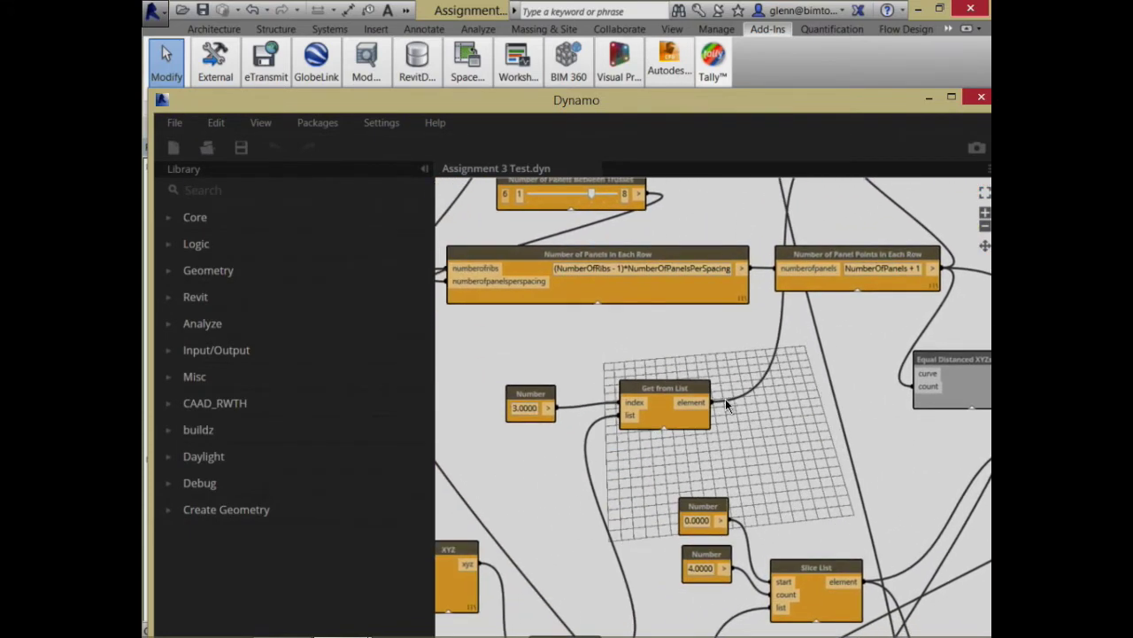
middle_drag(608, 476, 593, 525)
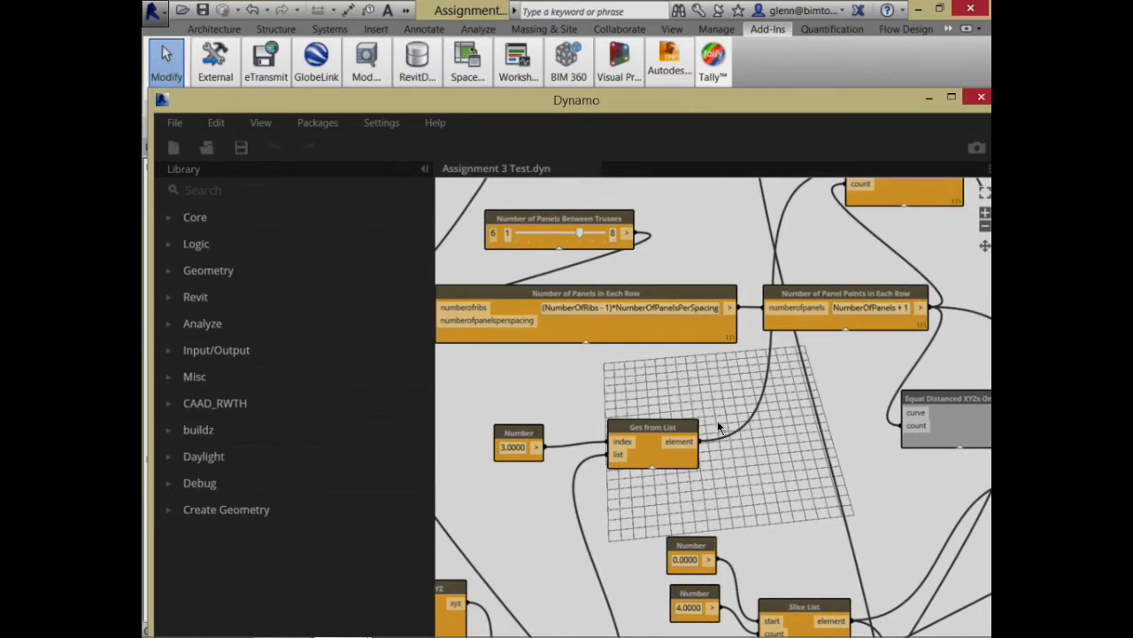
Step: Examine the panel-count formulas and the wave Formula nodes with their Number of Cycles Per Truss Bay and Amplitude of Wave inputs
middle_drag(756, 406, 576, 553)
middle_drag(643, 397, 717, 506)
scroll(705, 449, down, 5)
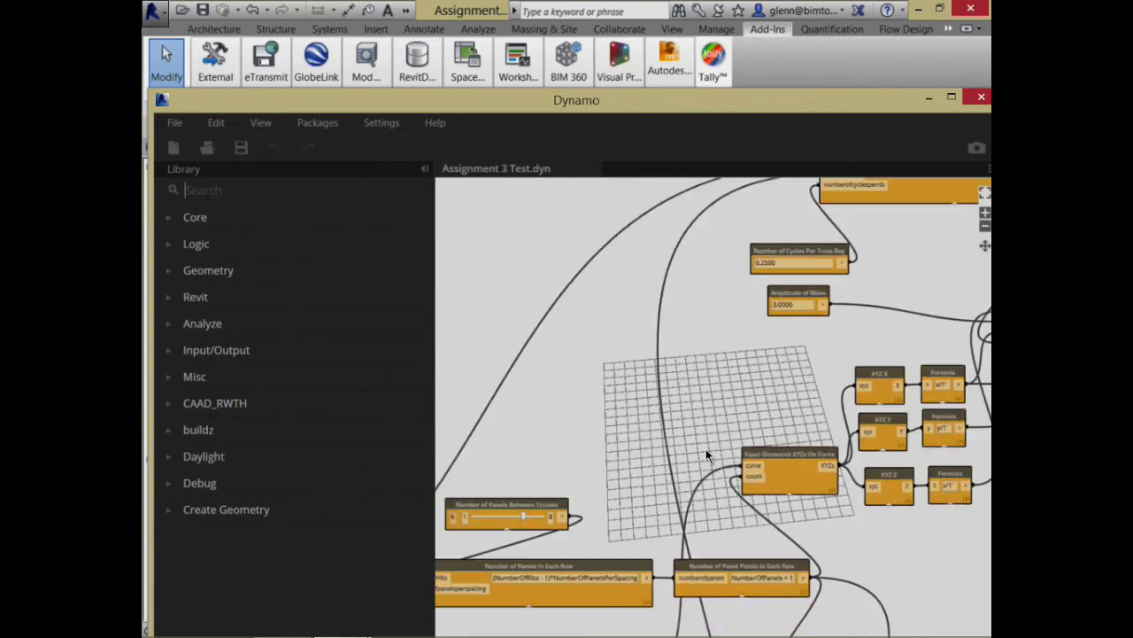
middle_drag(639, 457, 852, 284)
scroll(524, 397, up, 5)
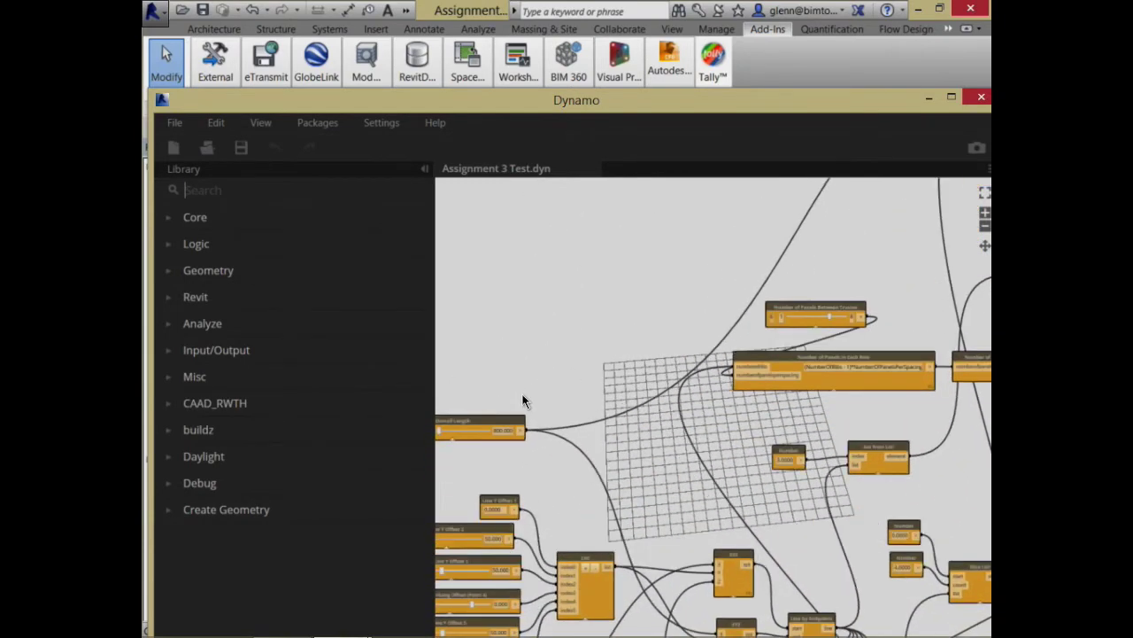
middle_drag(653, 347, 636, 438)
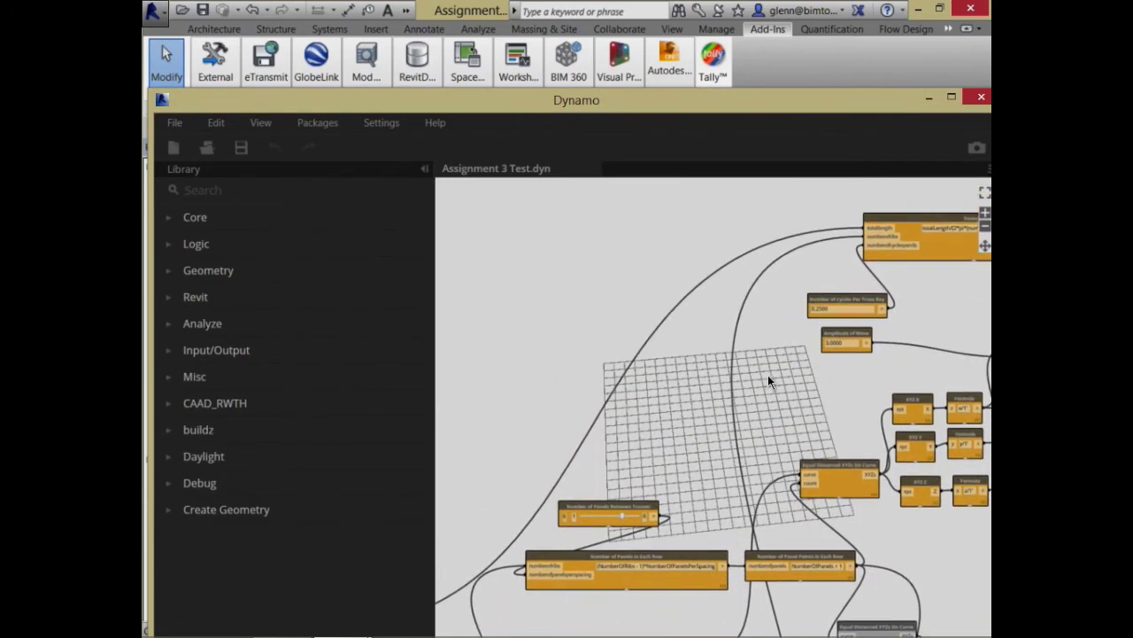
middle_drag(767, 375, 579, 444)
scroll(734, 356, up, 1)
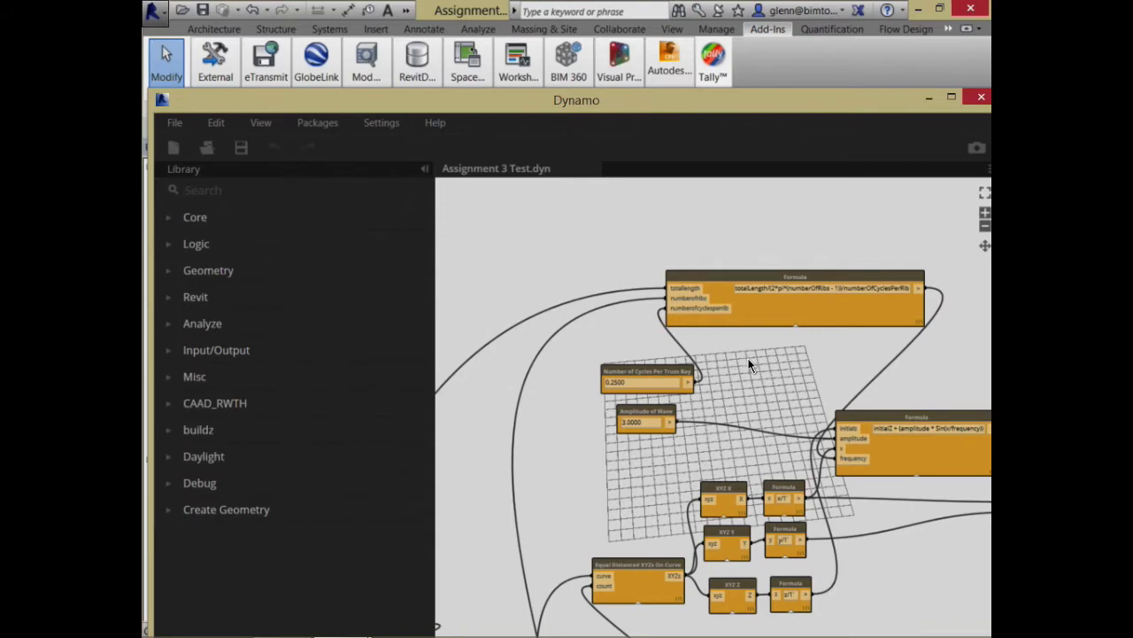
scroll(751, 357, up, 1)
middle_drag(751, 357, 609, 291)
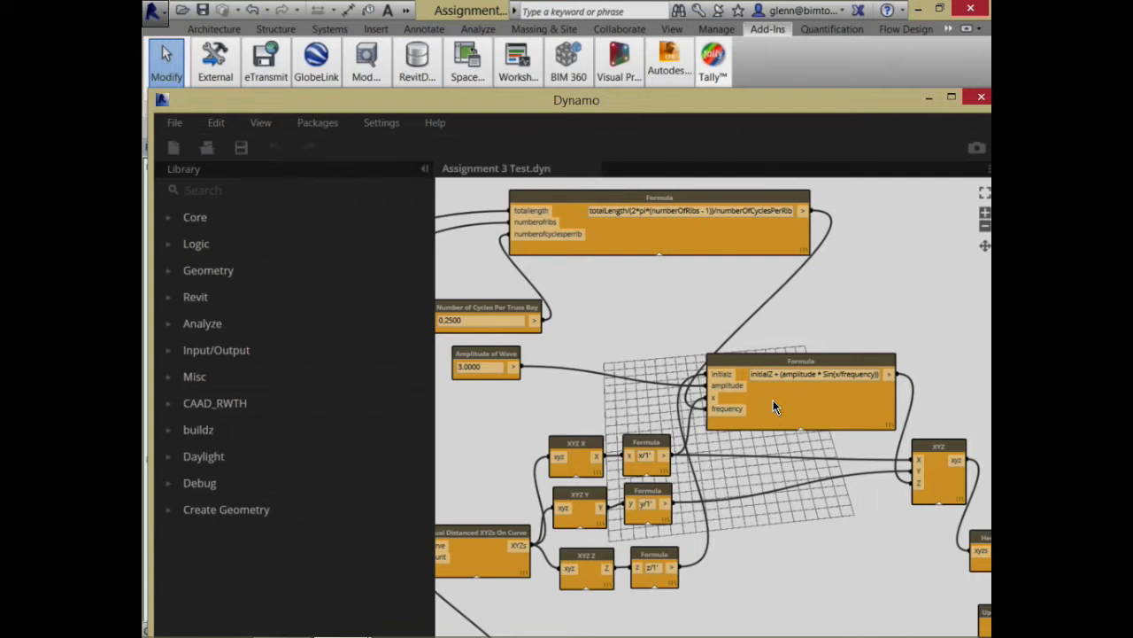
Step: Follow the sine wave Formula output through the XYZ and Hermite Spline nodes towards the panel geometry If node
scroll(768, 415, down, 2)
middle_drag(809, 509, 680, 454)
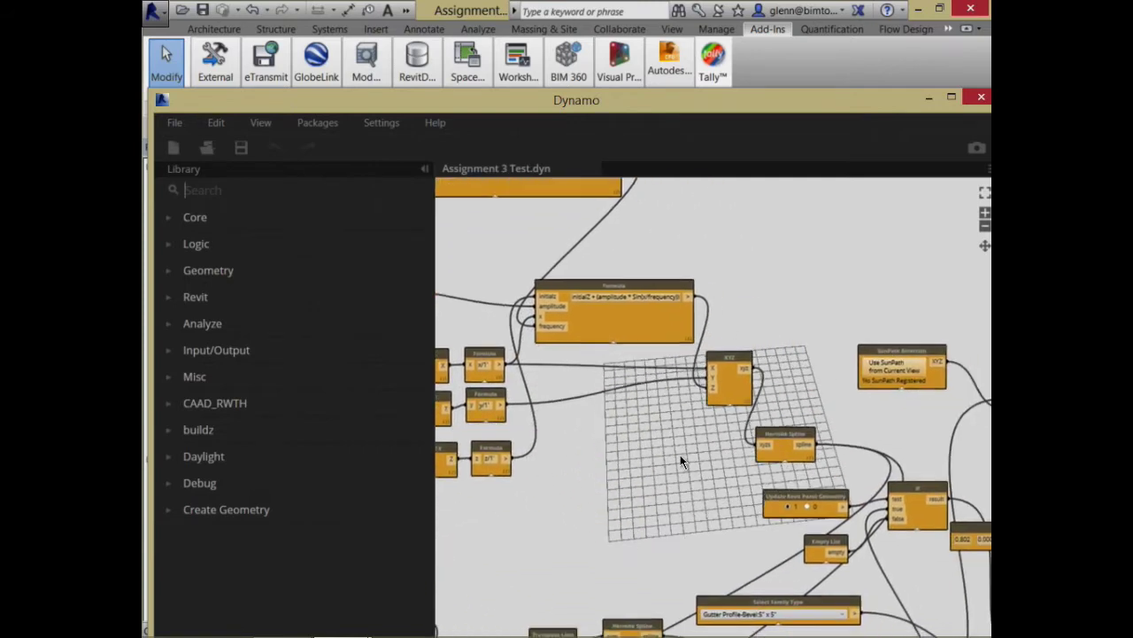
scroll(721, 377, up, 2)
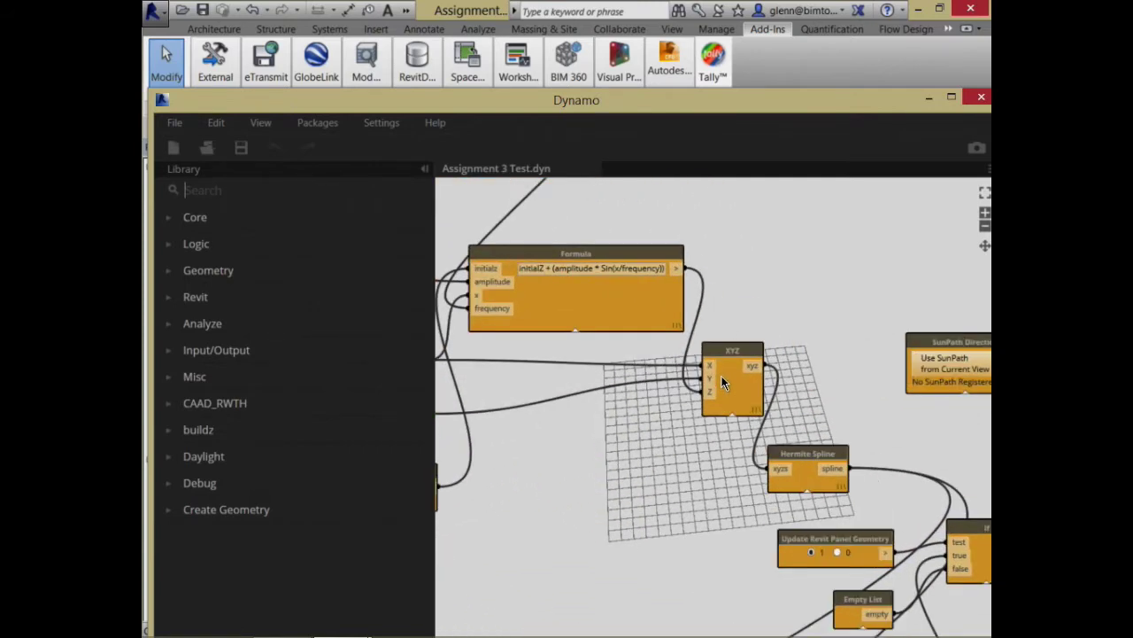
middle_drag(814, 496, 701, 469)
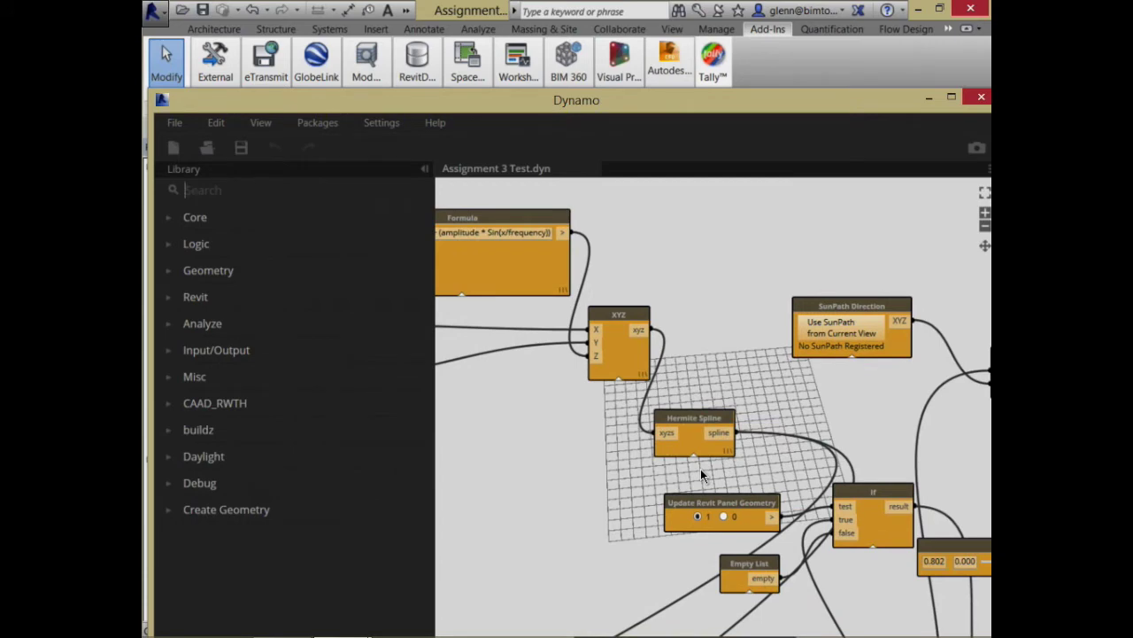
scroll(723, 463, down, 1)
middle_drag(723, 462, 757, 308)
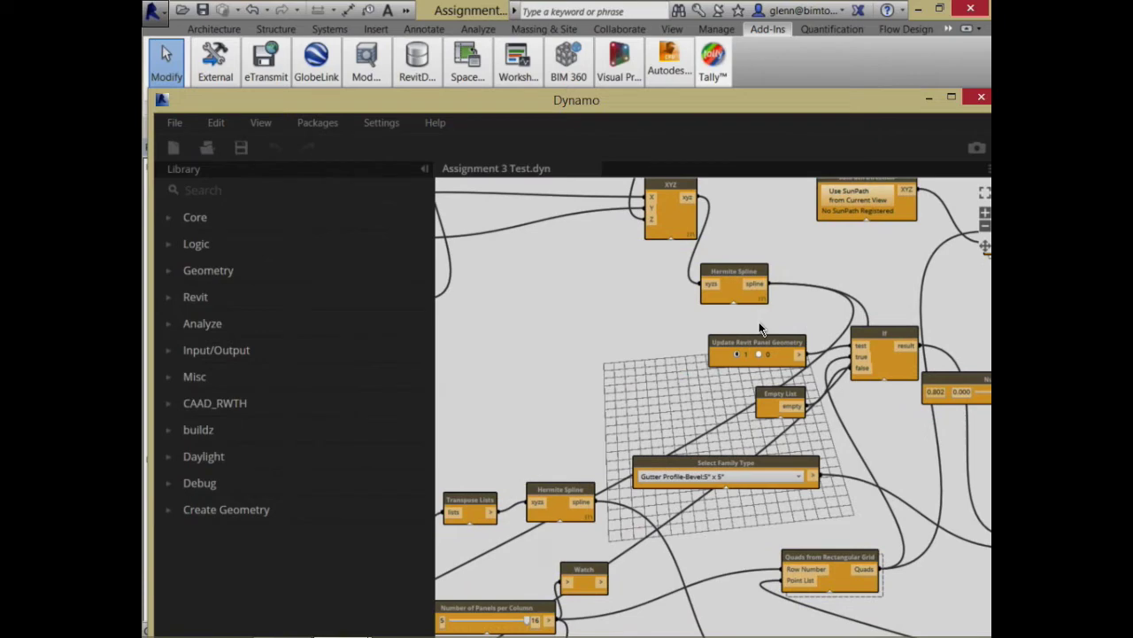
Step: Review how the two List nodes and the Number of Ribs slider feed the Equal Distanced XYZs On Curve nodes
middle_drag(620, 425, 764, 283)
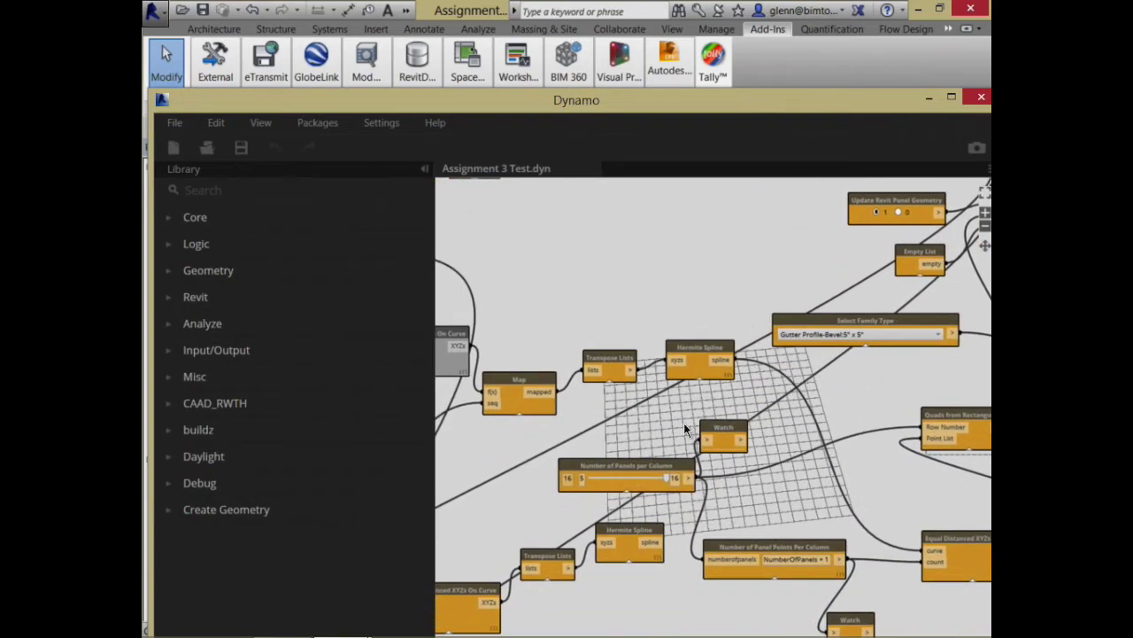
middle_drag(539, 540, 720, 368)
middle_drag(578, 541, 766, 409)
middle_drag(578, 545, 791, 402)
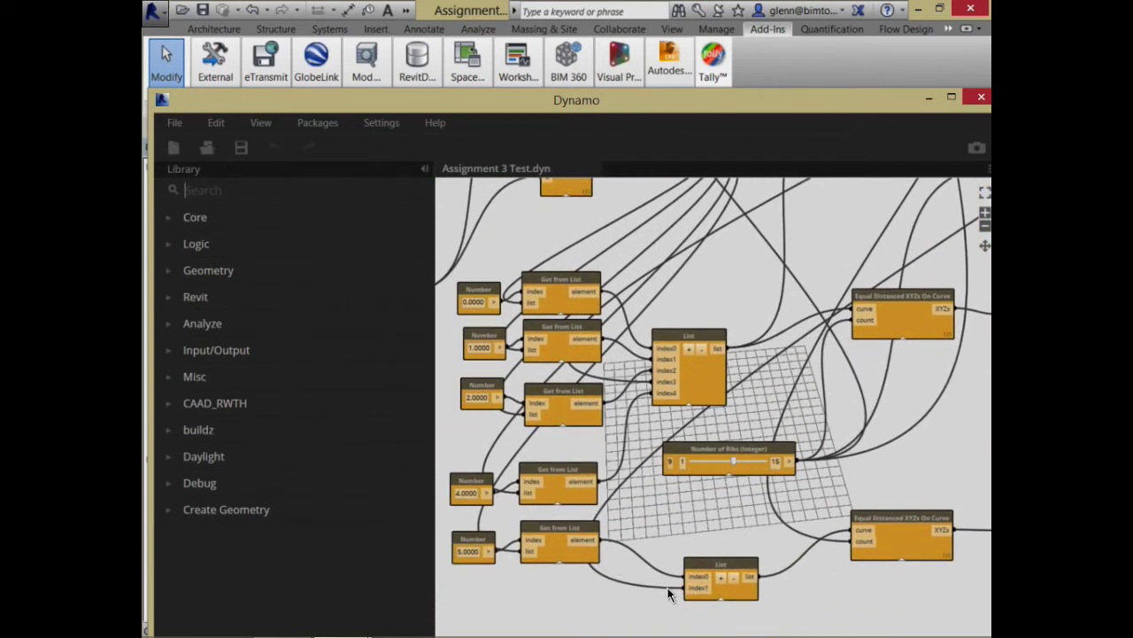
middle_drag(774, 603, 719, 598)
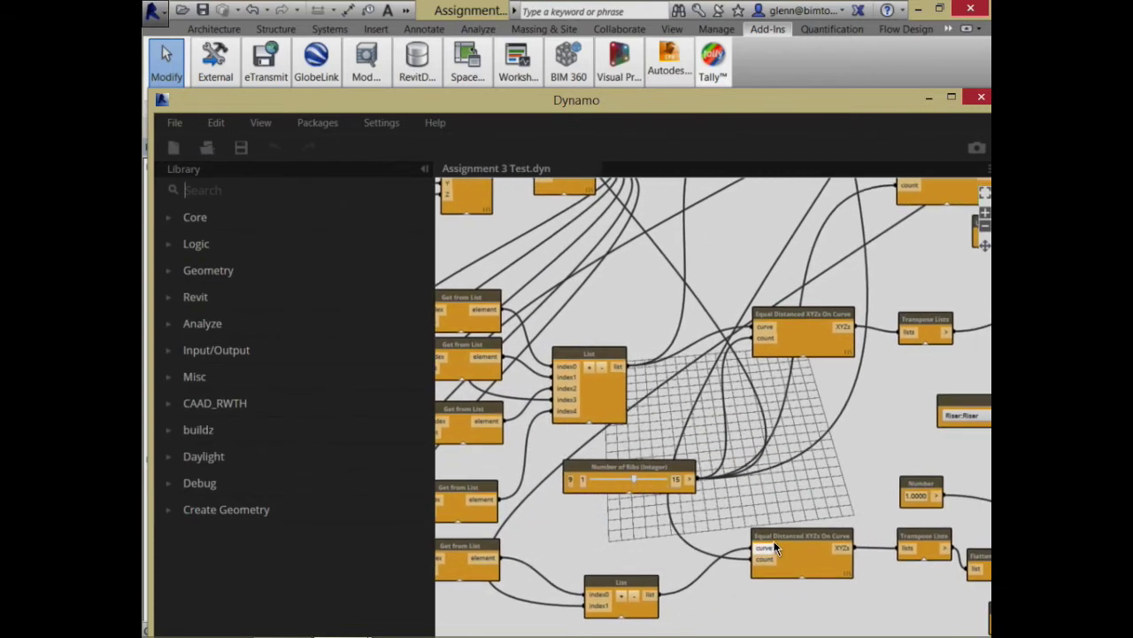
middle_drag(819, 511, 718, 611)
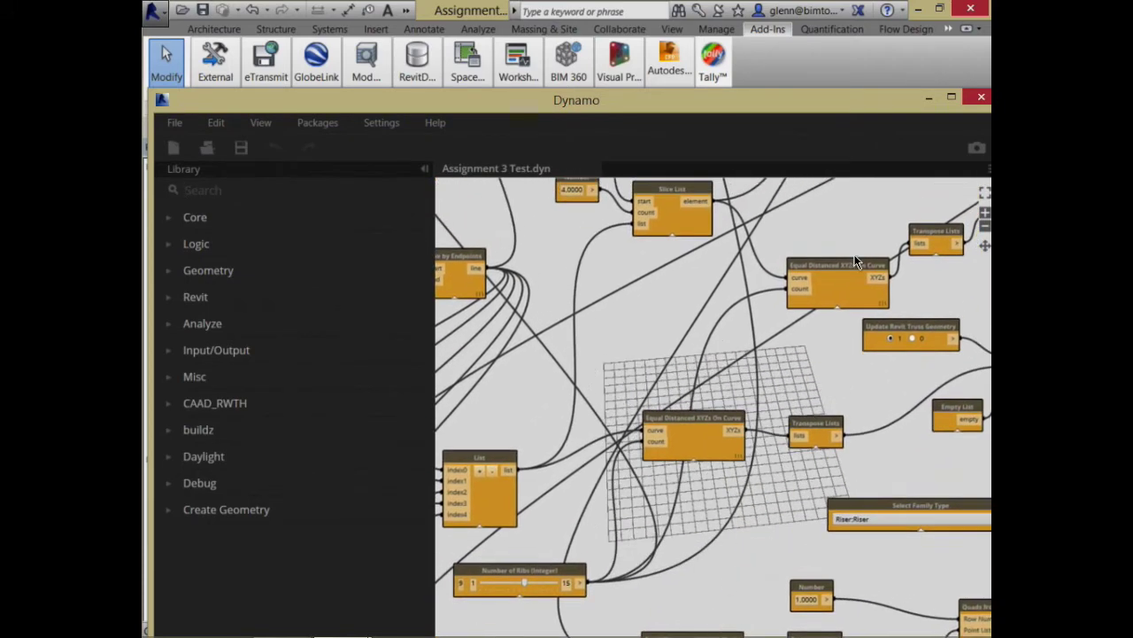
Step: Trace the graph from the Map and Hermite Spline nodes back to Line by Endpoints and the Get from List nodes
scroll(682, 461, down, 3)
scroll(635, 400, up, 2)
scroll(633, 395, up, 1)
middle_drag(633, 395, 752, 344)
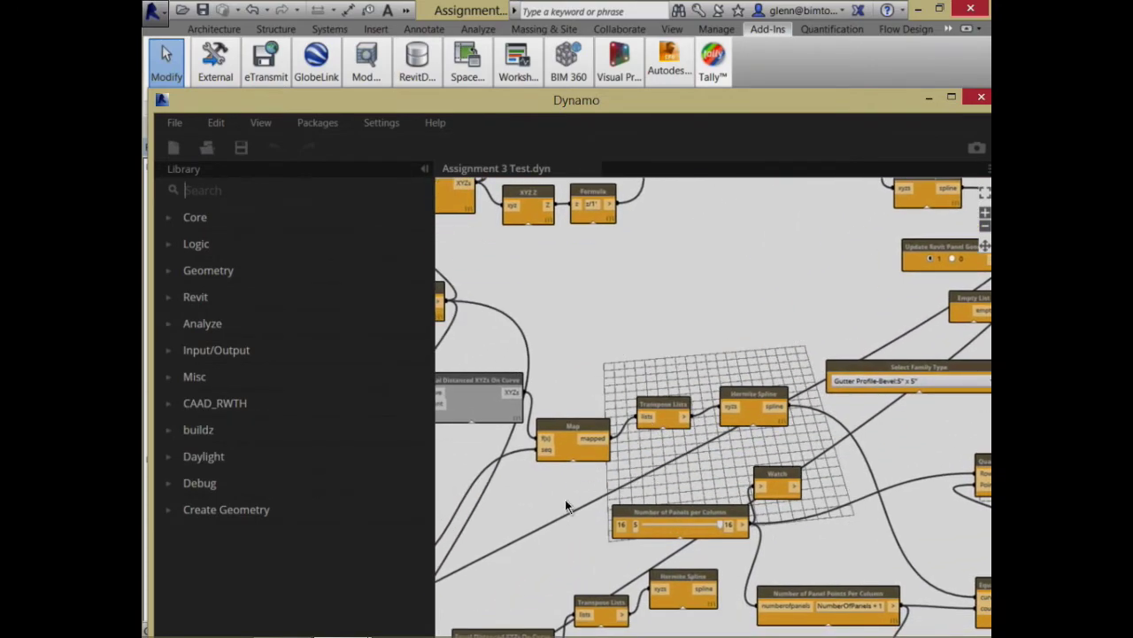
middle_drag(567, 507, 863, 355)
middle_drag(615, 541, 808, 407)
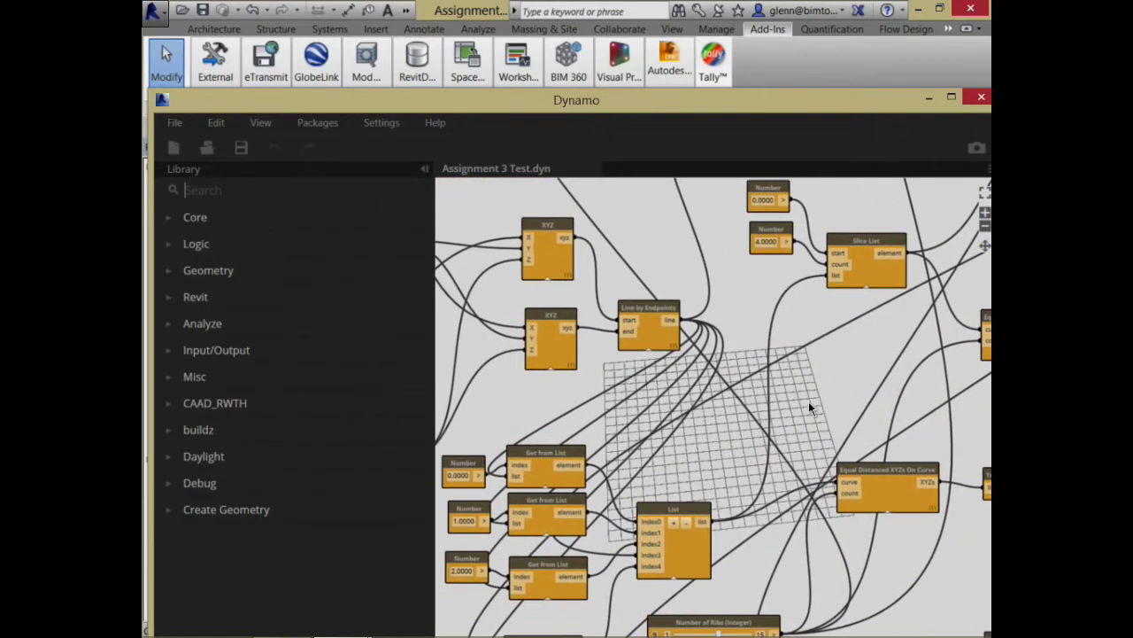
middle_drag(706, 485, 773, 351)
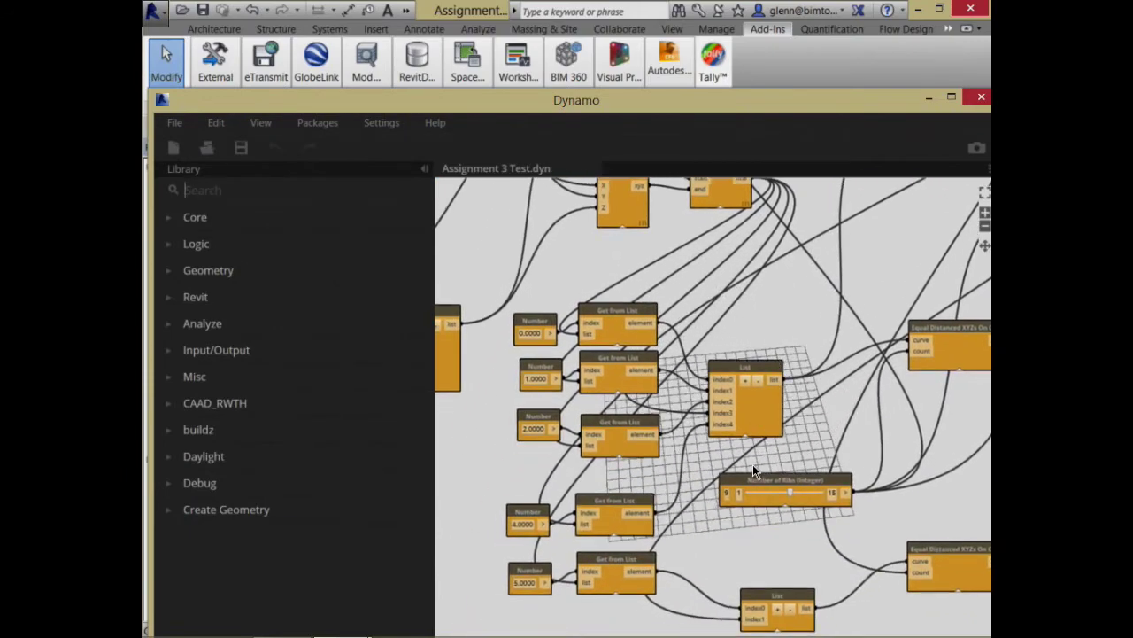
middle_drag(753, 467, 816, 356)
Step: Select the Hermite Spline node fed by the wave XYZ node and trace its highlighted connectors back to the List inputs
middle_drag(585, 566, 509, 379)
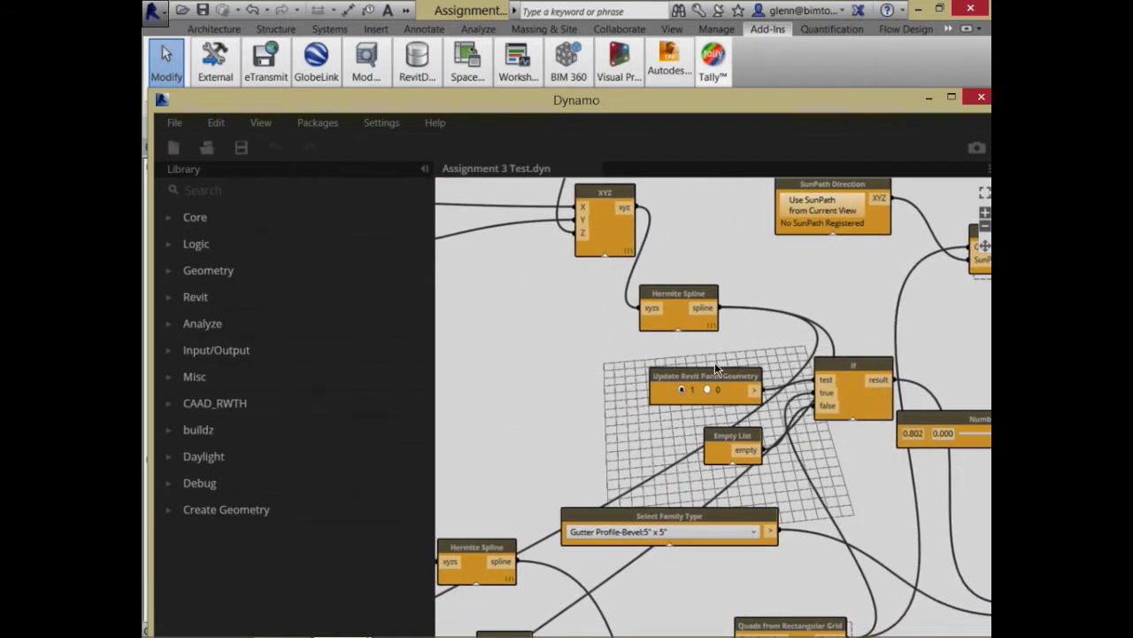
click(695, 301)
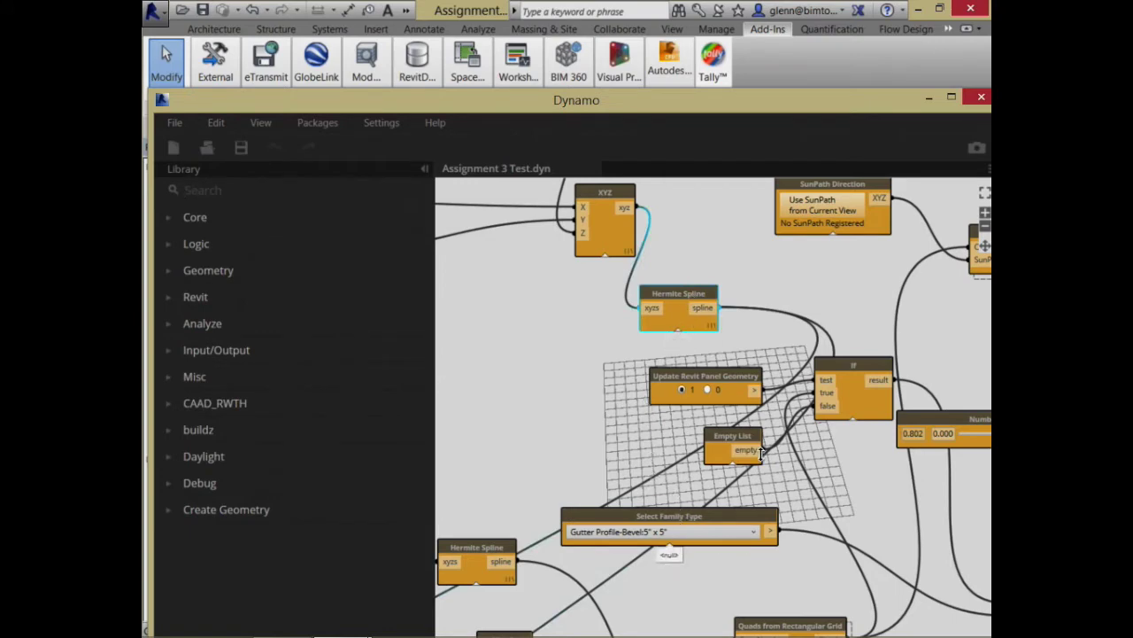
middle_drag(683, 570, 824, 378)
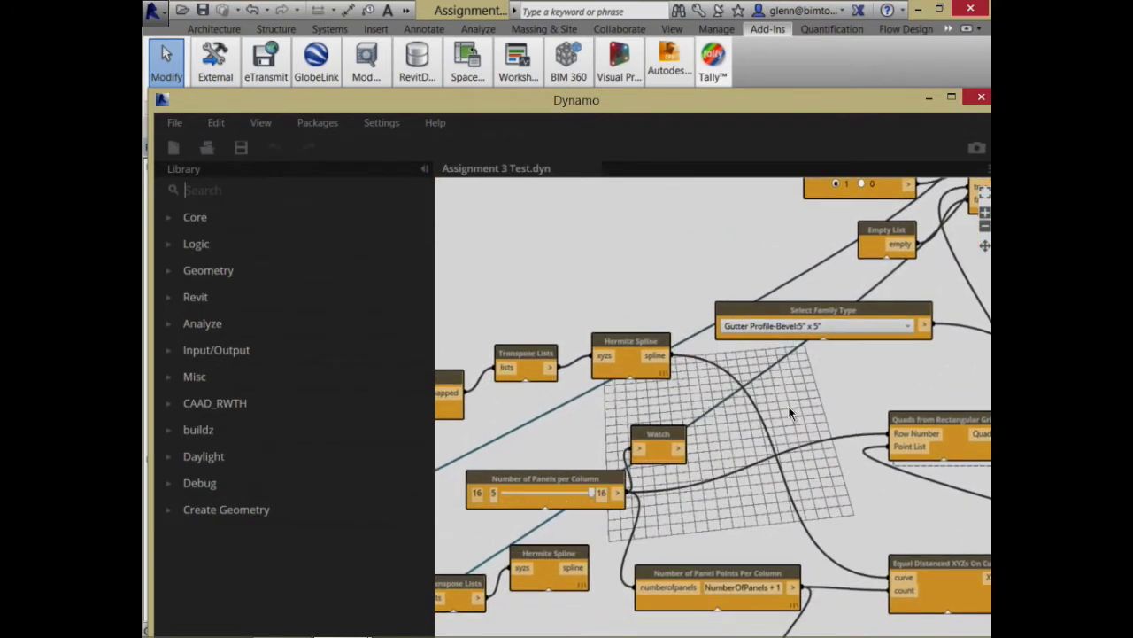
middle_drag(569, 582, 789, 356)
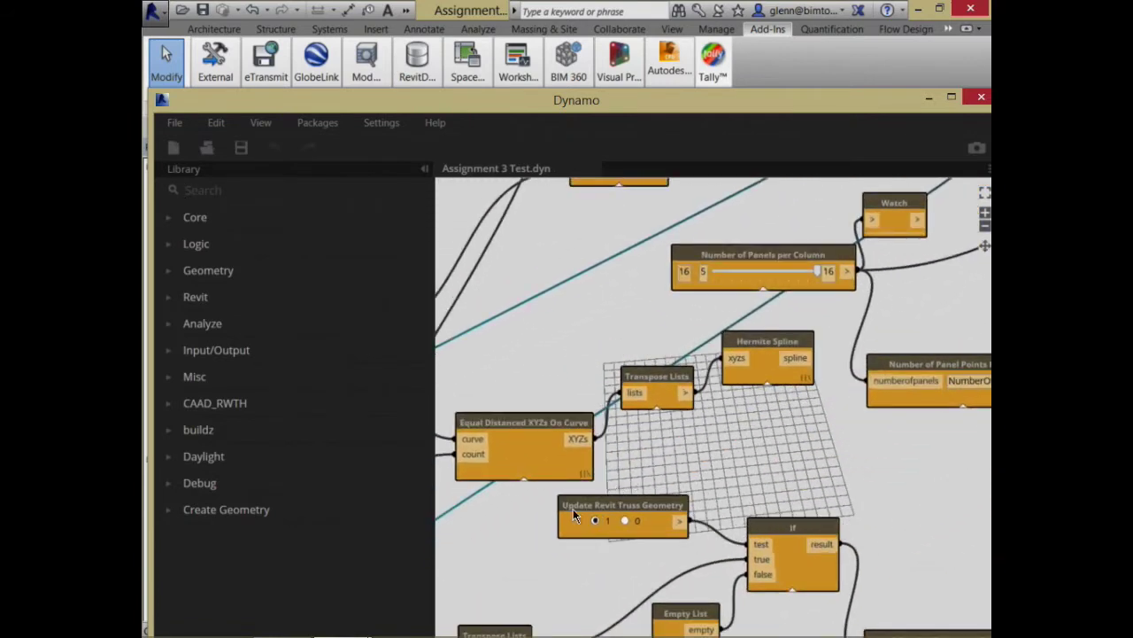
middle_drag(537, 557, 904, 376)
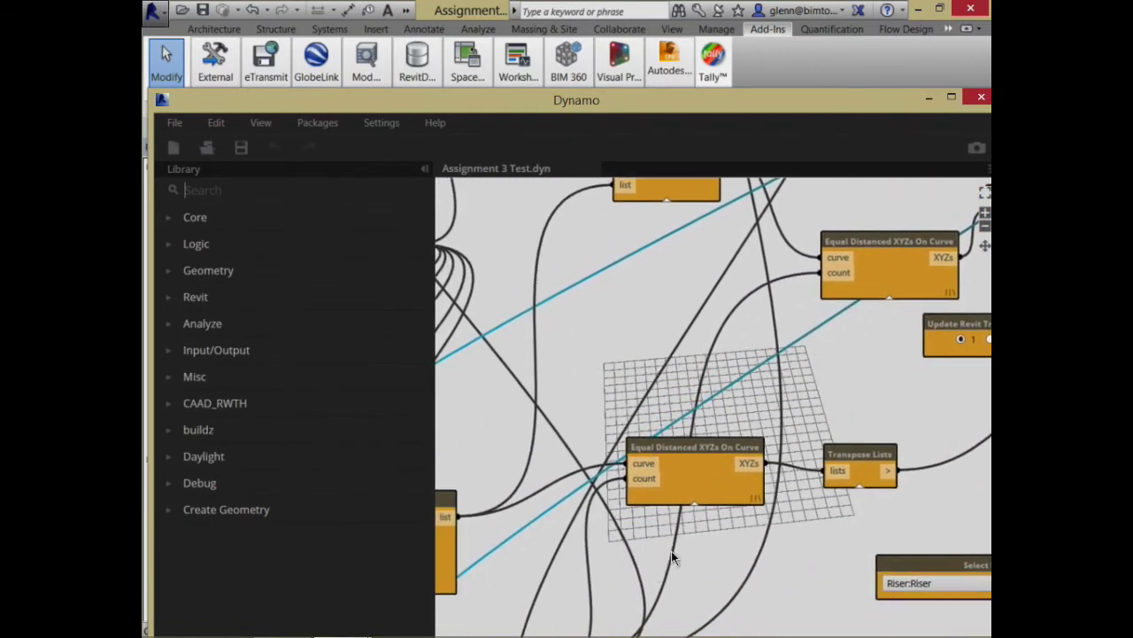
middle_drag(672, 551, 954, 447)
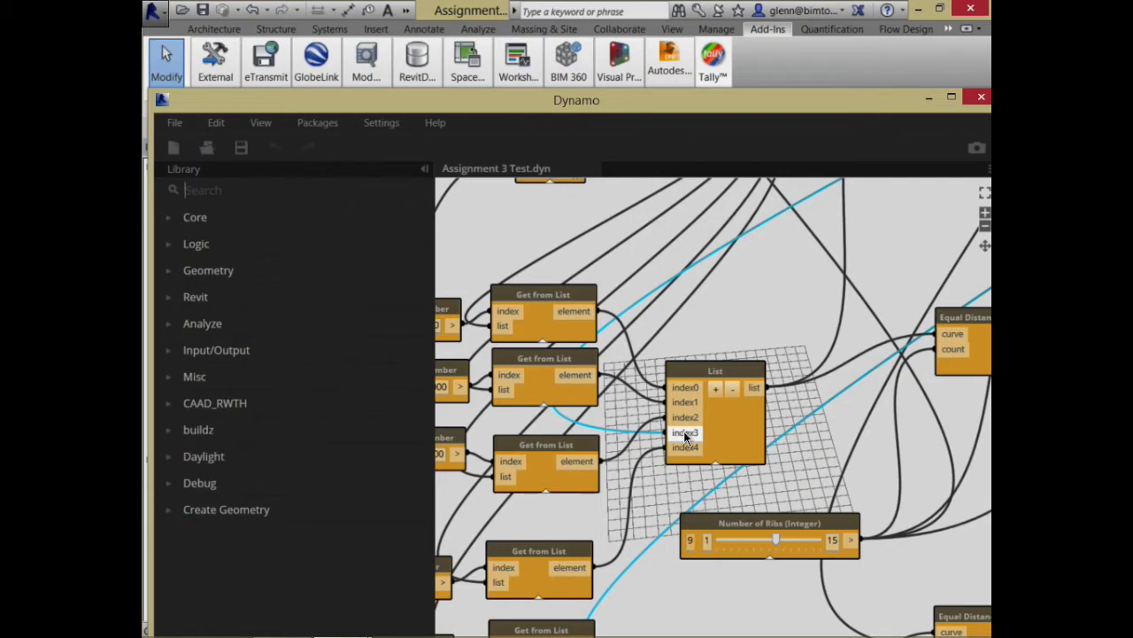
Step: Follow the graph from the five-item List node through the point division, Map and Hermite Spline nodes to Quads from Rectangular Grid
middle_drag(752, 345, 497, 397)
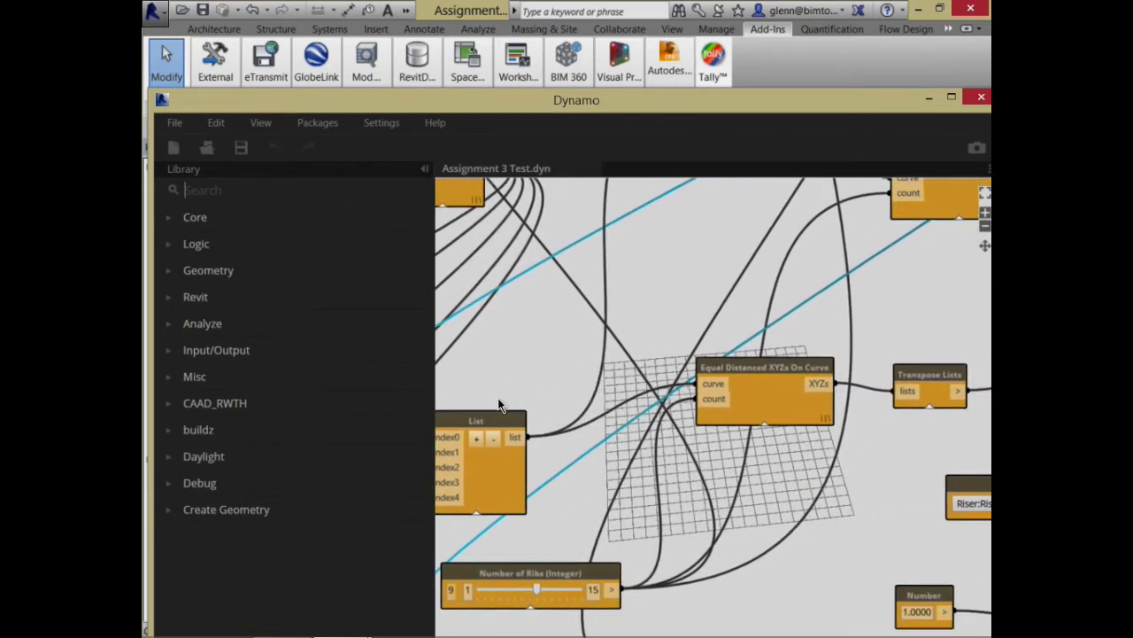
middle_drag(795, 495, 581, 552)
scroll(608, 512, up, 1)
scroll(608, 512, down, 3)
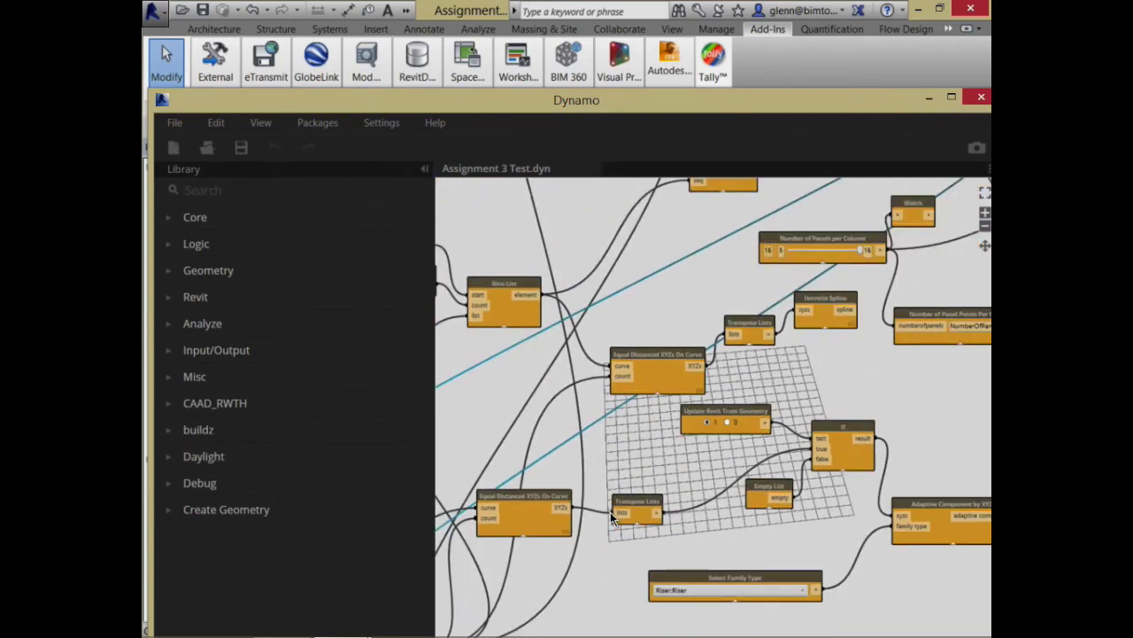
scroll(701, 441, up, 1)
scroll(701, 441, down, 3)
scroll(614, 525, up, 3)
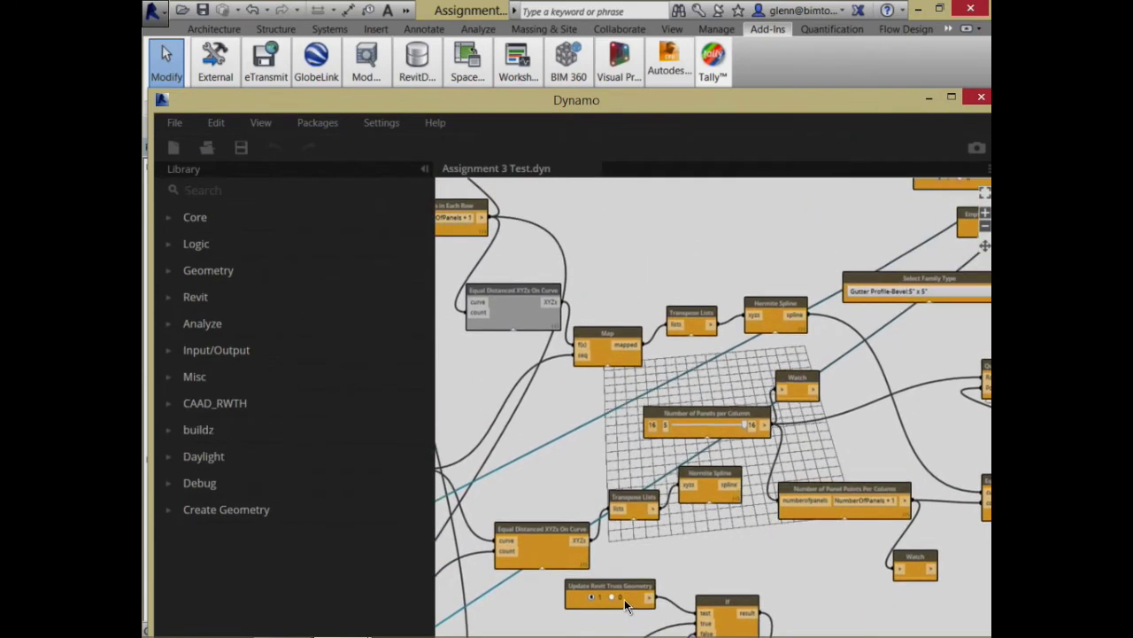
scroll(723, 302, down, 3)
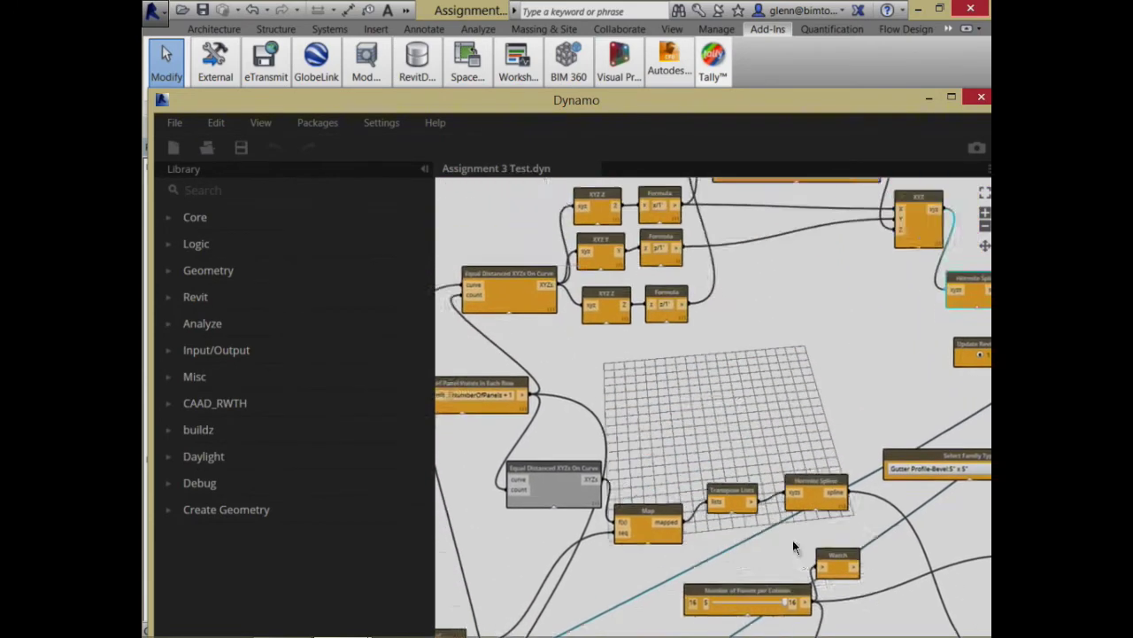
scroll(797, 575, up, 3)
middle_drag(806, 611, 498, 341)
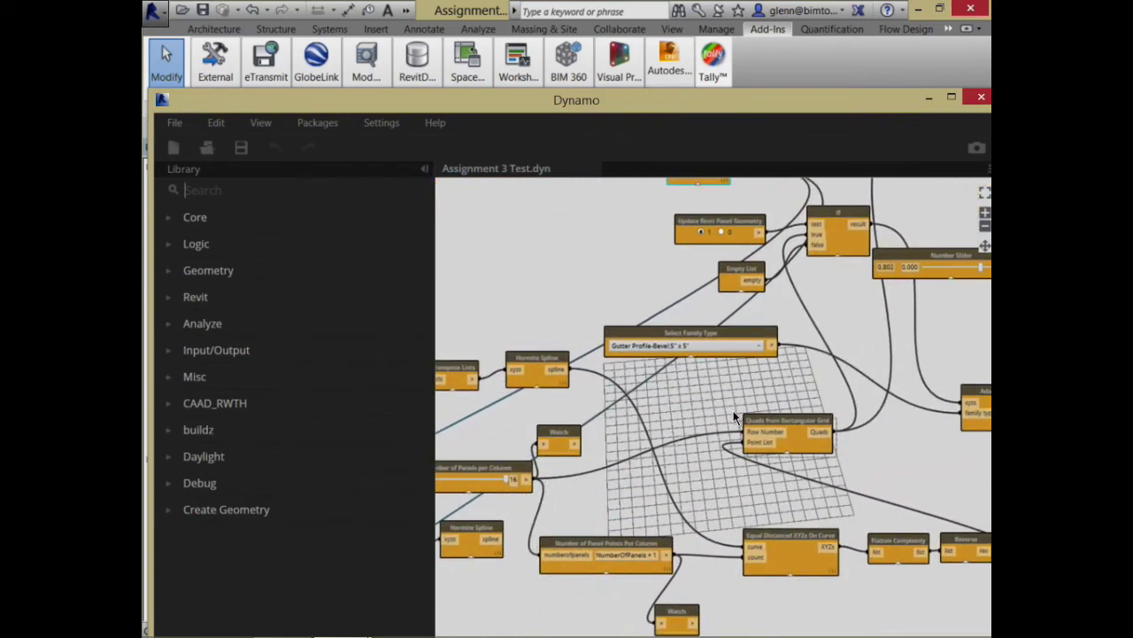
scroll(726, 492, down, 2)
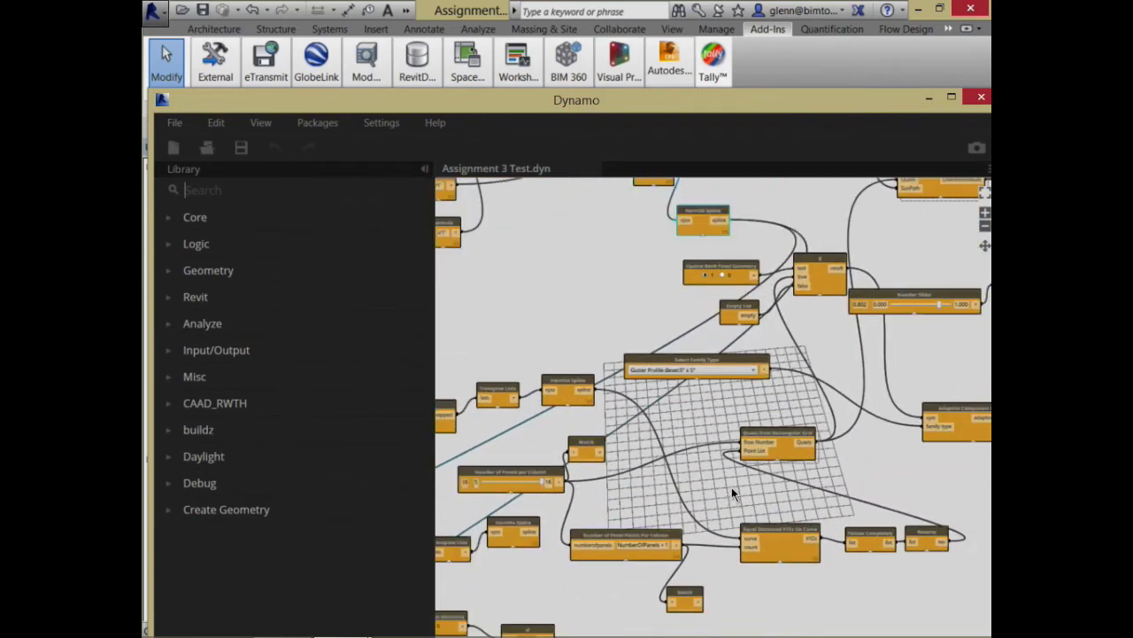
scroll(737, 480, up, 3)
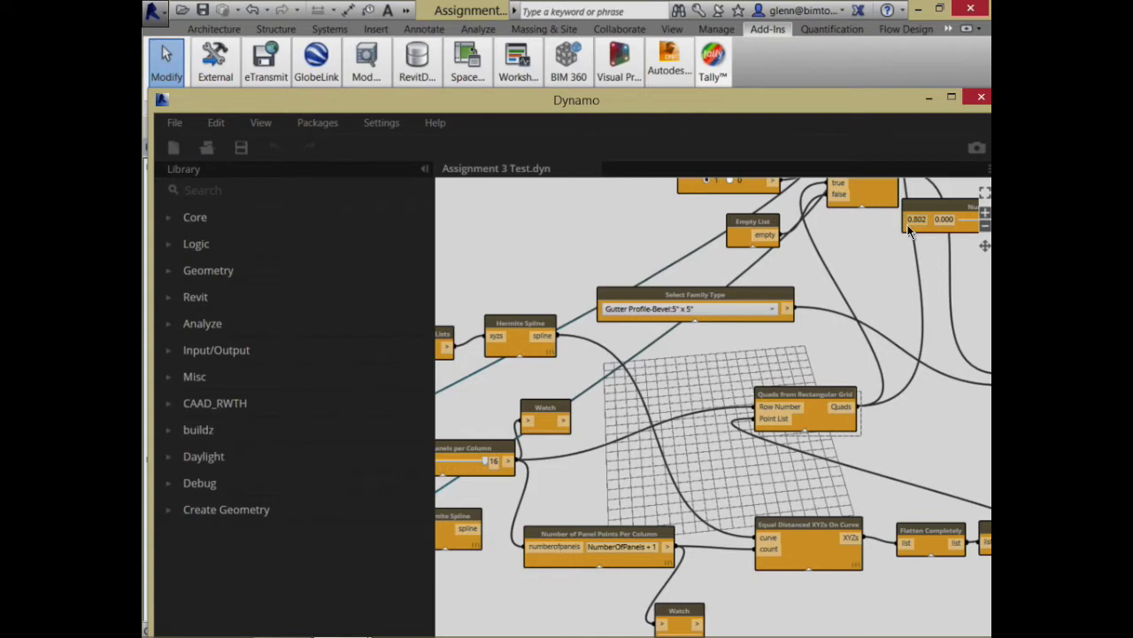
Step: Close Dynamo and the Assignment 3 - Planes project, discarding the project's unsaved changes
click(979, 98)
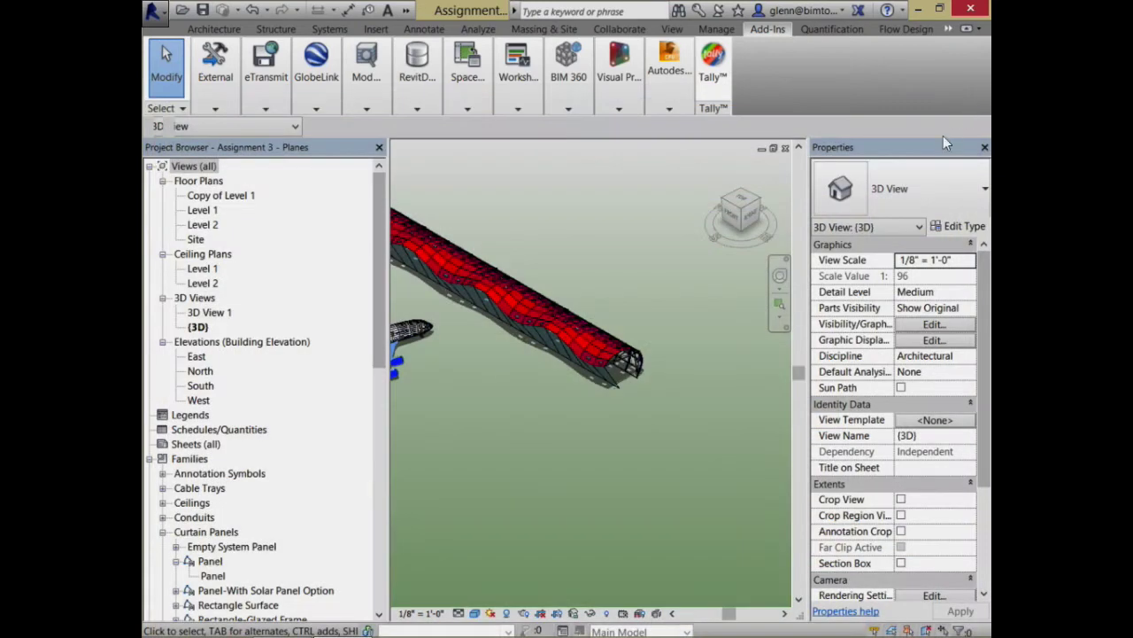
click(785, 149)
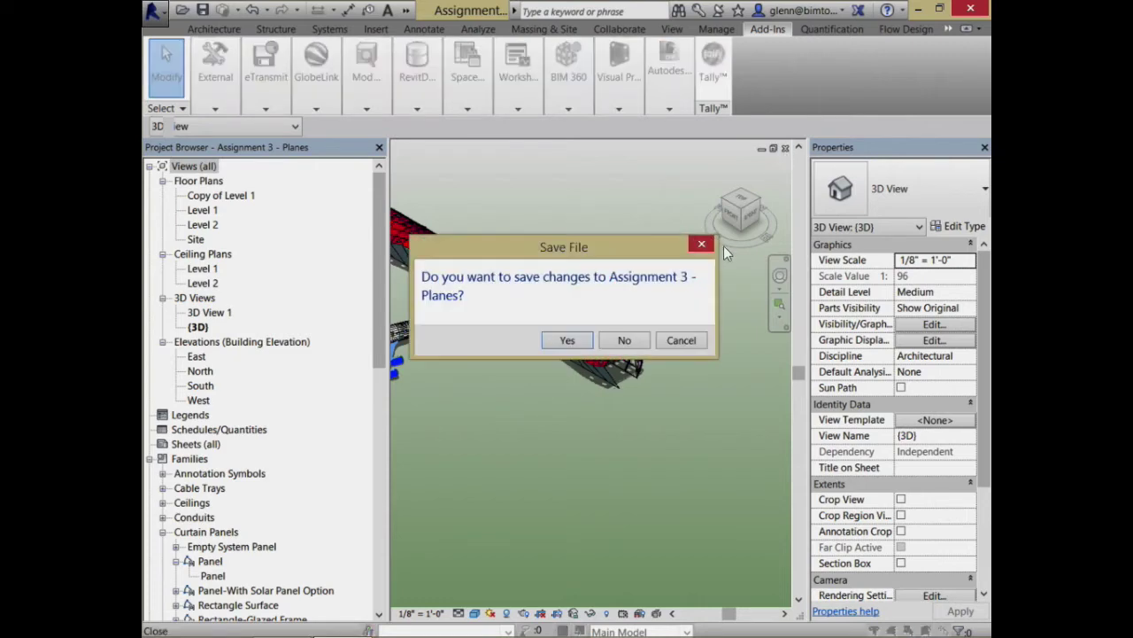
click(644, 338)
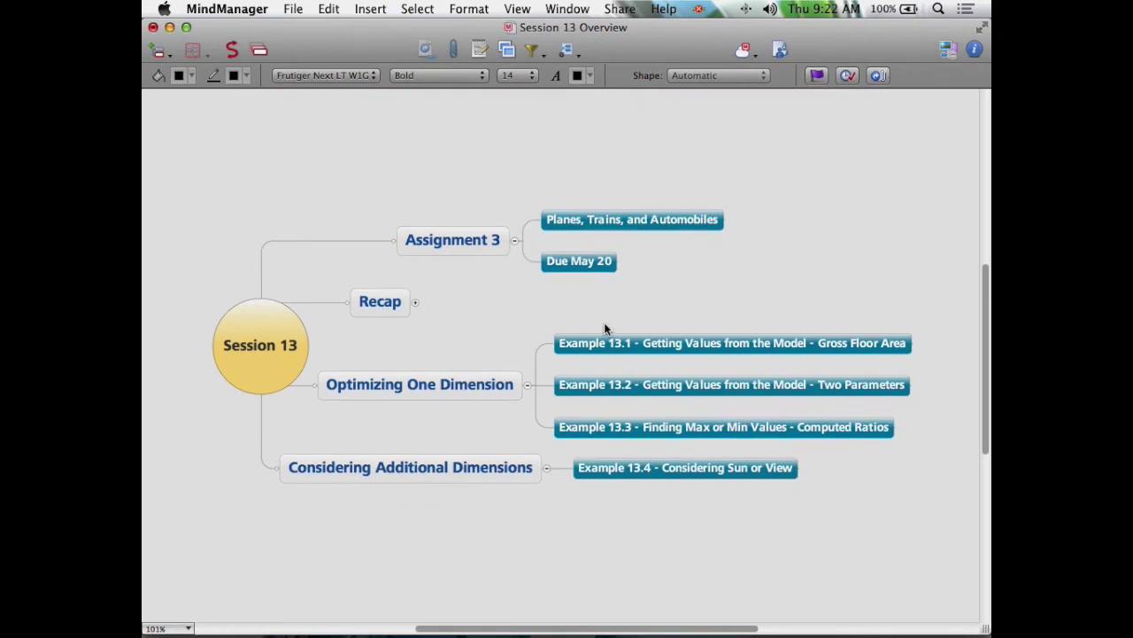
scroll(605, 326, down, 1)
scroll(606, 327, down, 5)
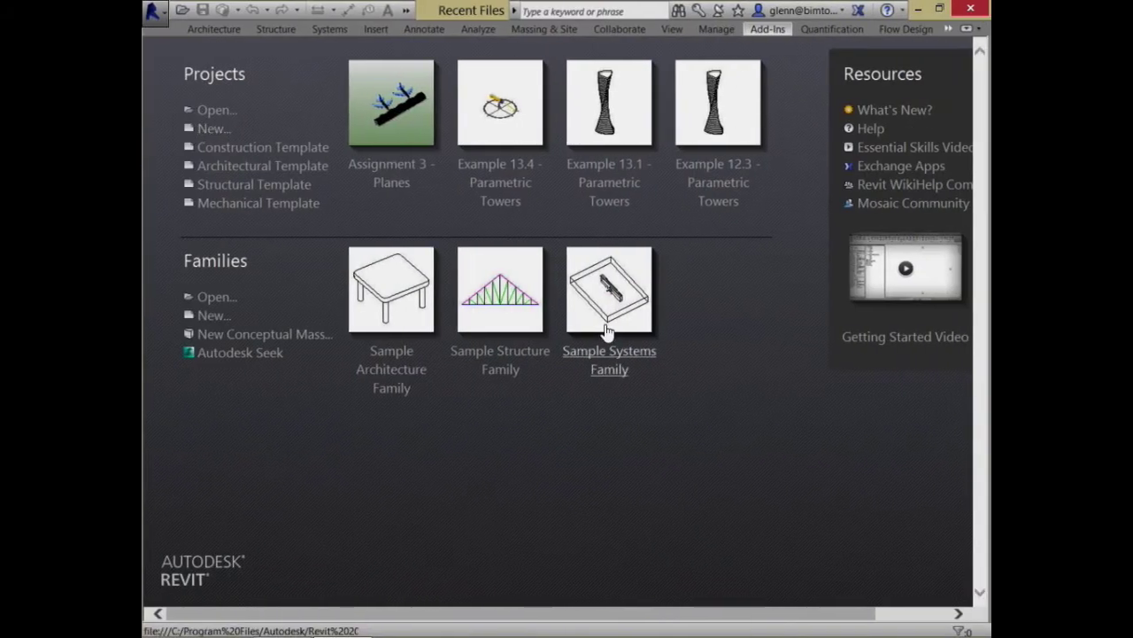
Step: Start opening a project and browse from the course folder through Session 13 to the Session 13 Dynamo Examples folder
click(219, 112)
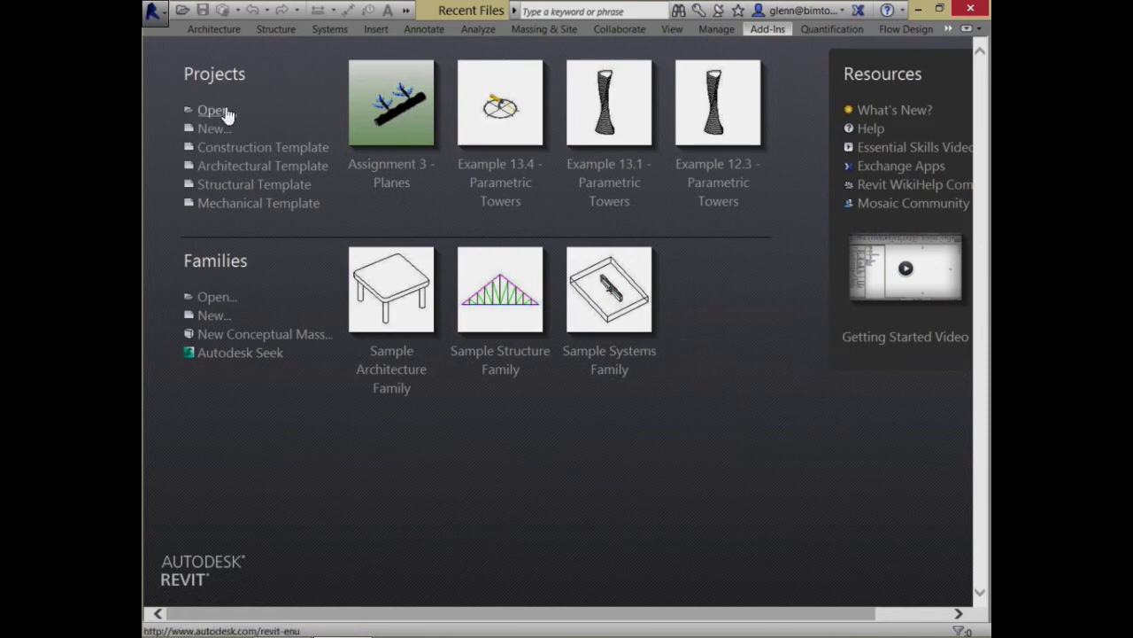
click(380, 121)
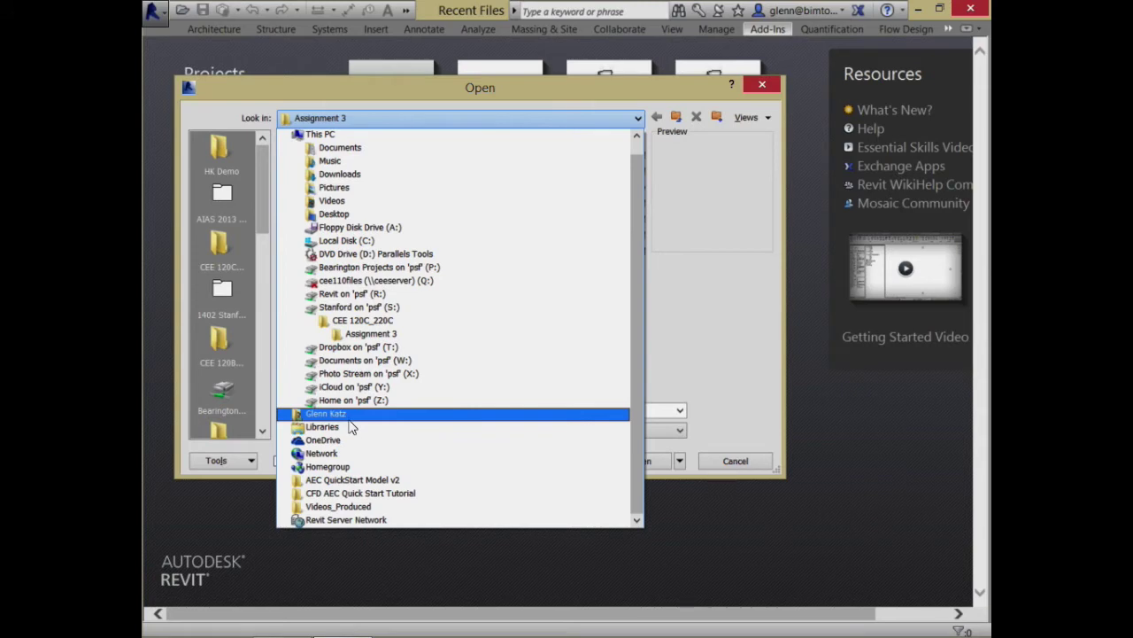
click(219, 255)
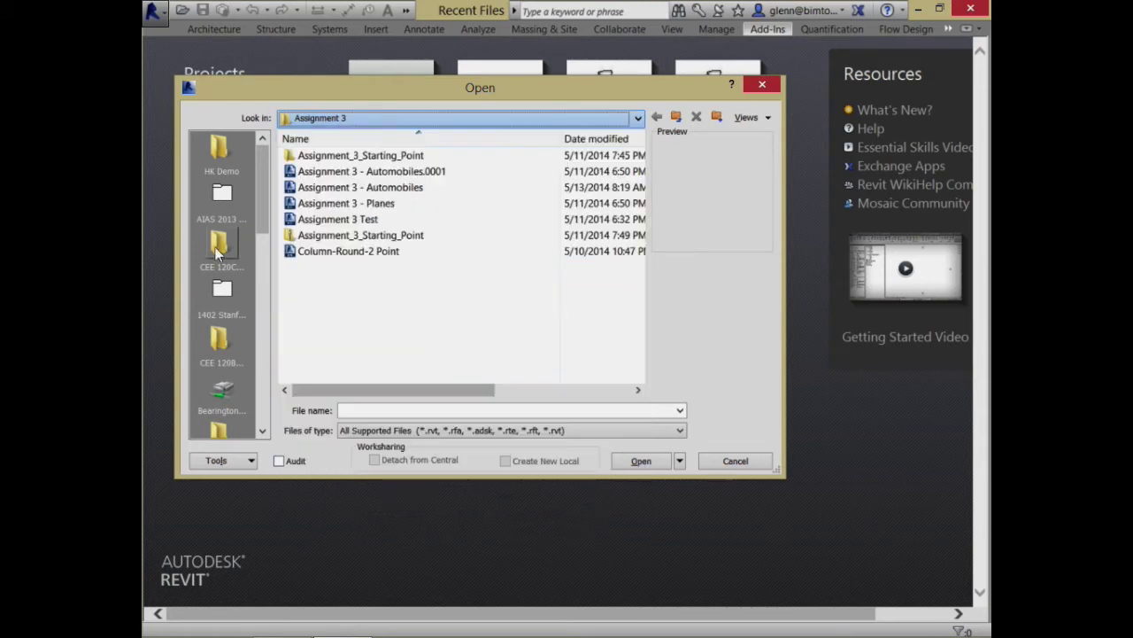
click(220, 248)
click(328, 378)
double_click(327, 378)
click(378, 173)
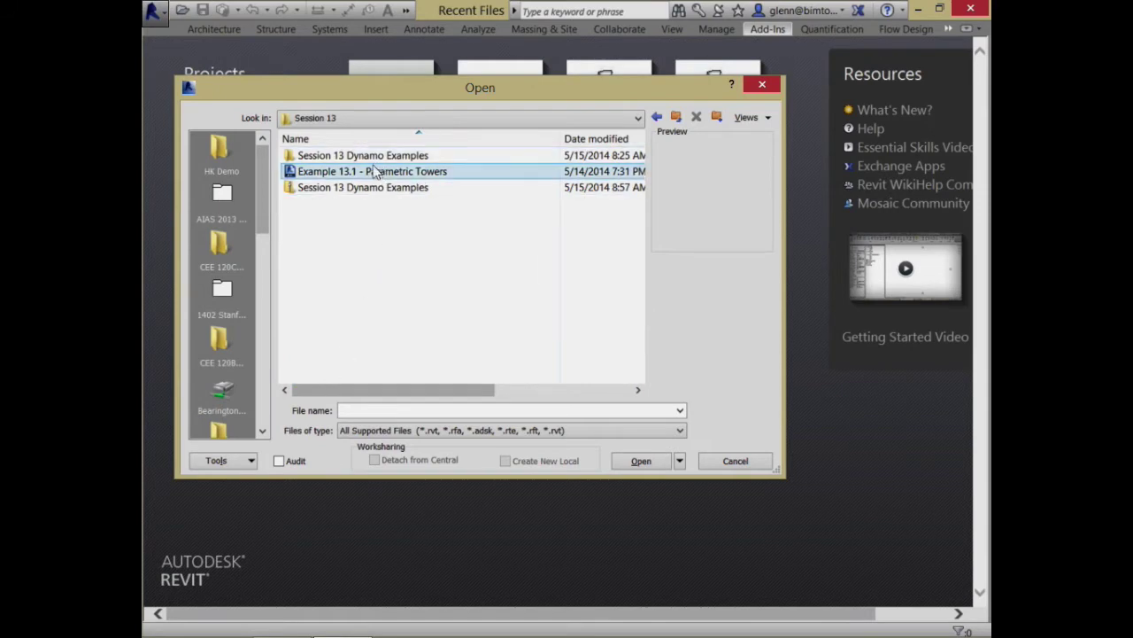
double_click(372, 156)
Step: Open the Example 13.1 - Parametric Towers project from the Example 13.1 - Getting Values from Model - Gross Floor Area folder
click(365, 203)
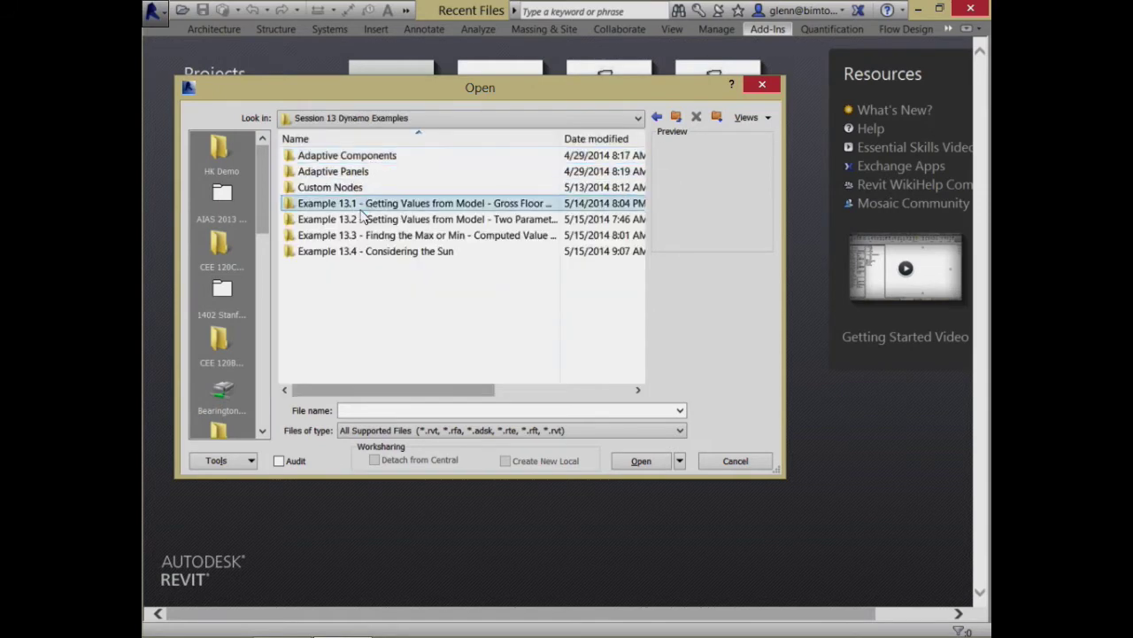
double_click(362, 208)
click(378, 158)
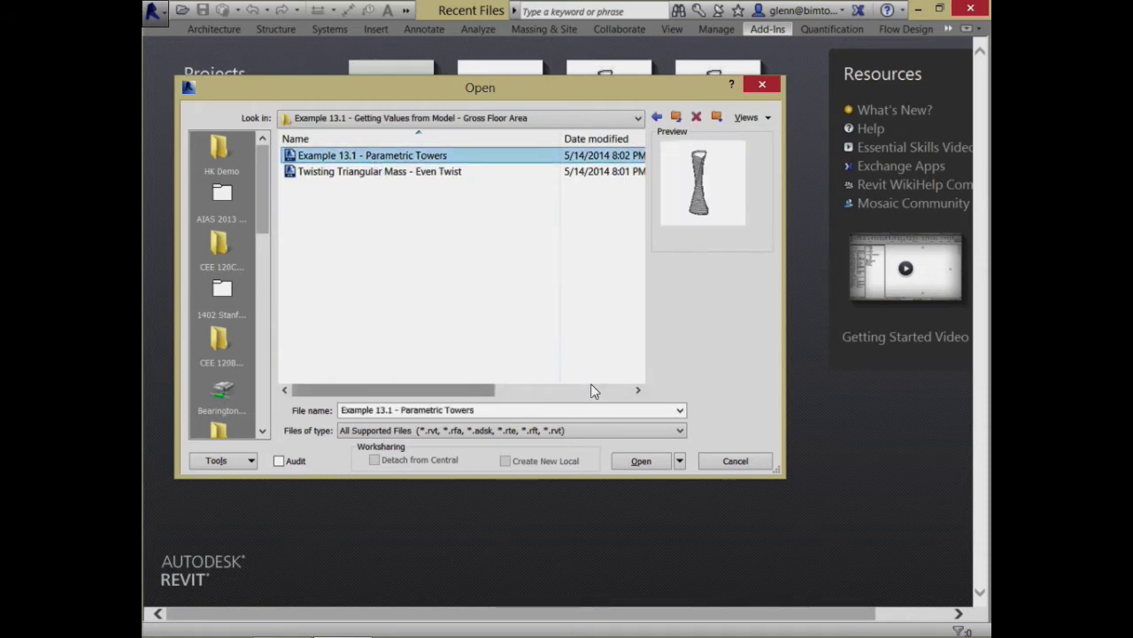
ctrl+click(440, 175)
click(631, 469)
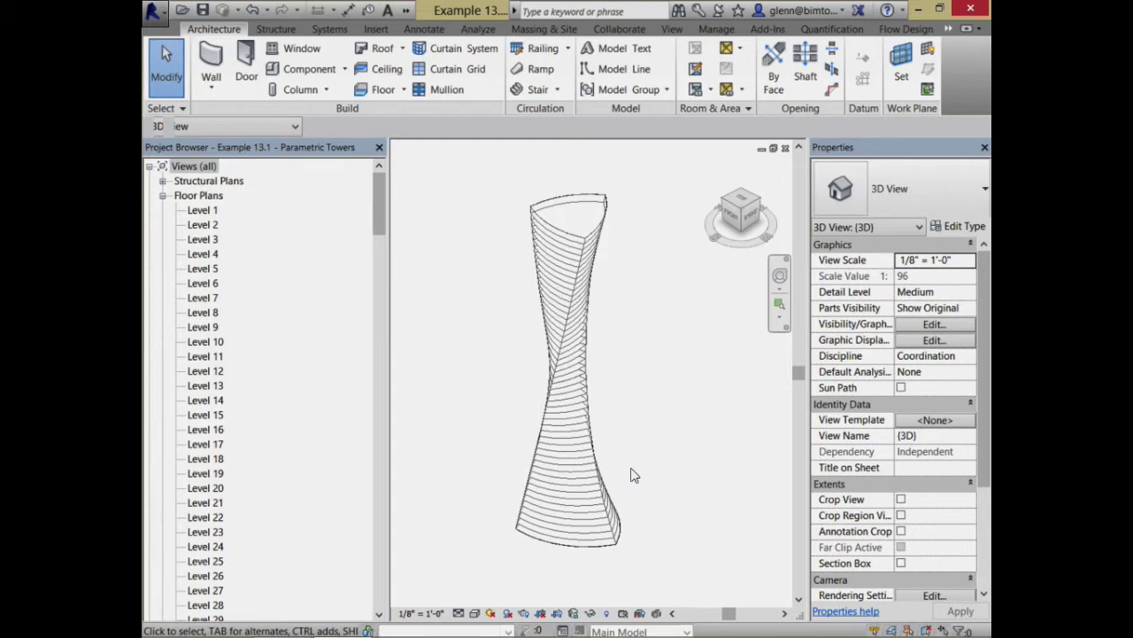
Step: Inspect the tower mass's dimension parameters and change its type to Twisting Triangular Mass
click(591, 254)
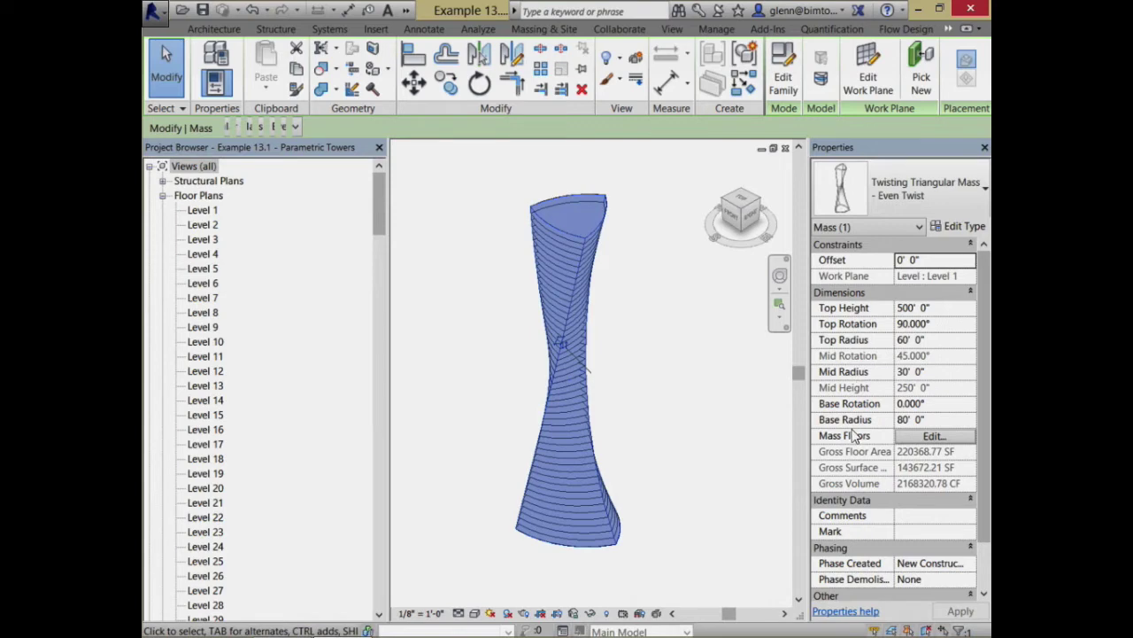
click(679, 405)
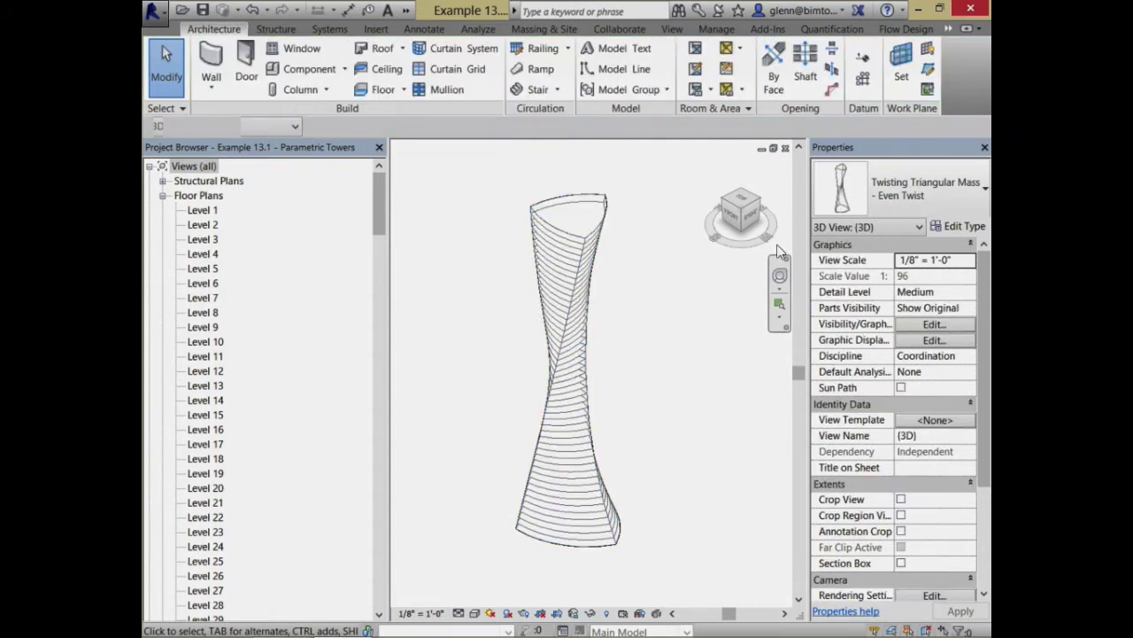
click(600, 240)
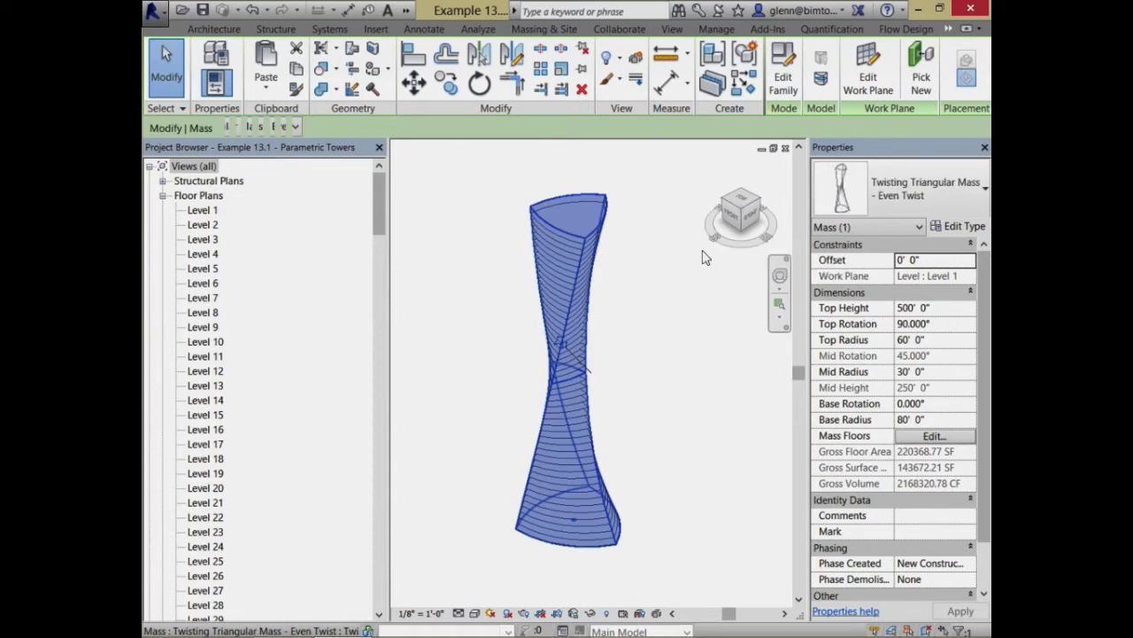
click(883, 197)
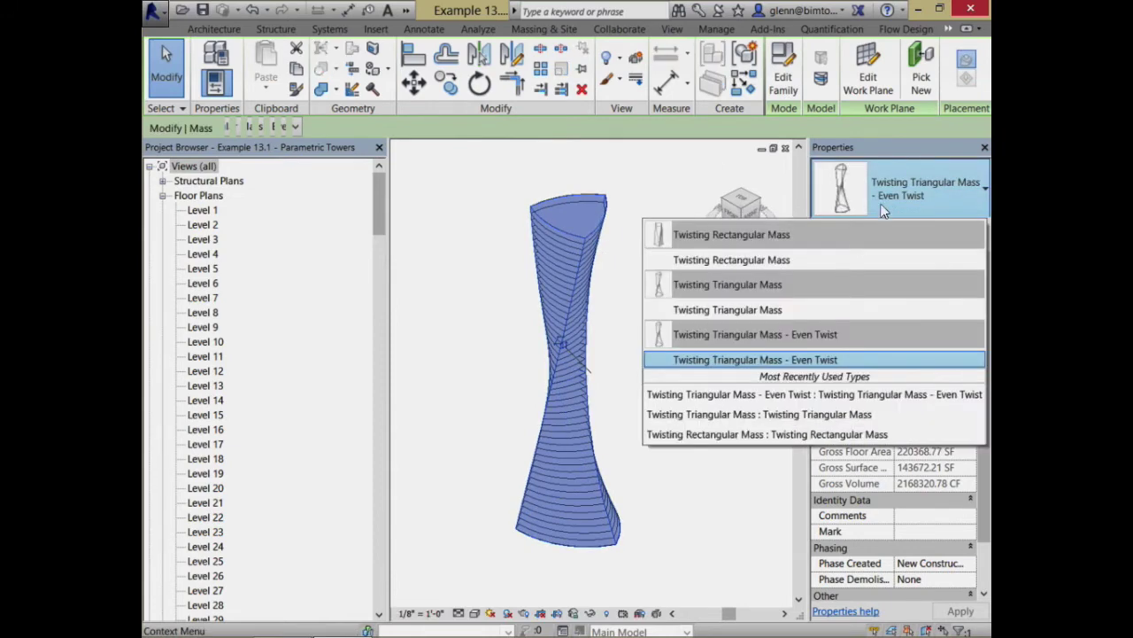
click(754, 314)
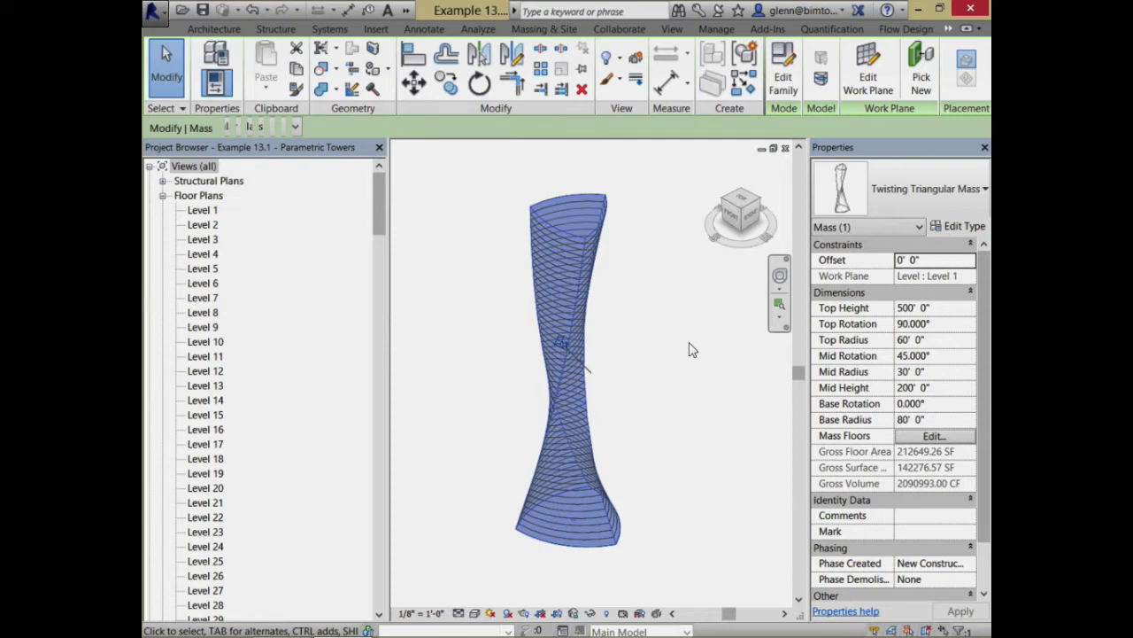
Step: Set the tower mass's Mid Radius to 80' and clear the selection
click(944, 371)
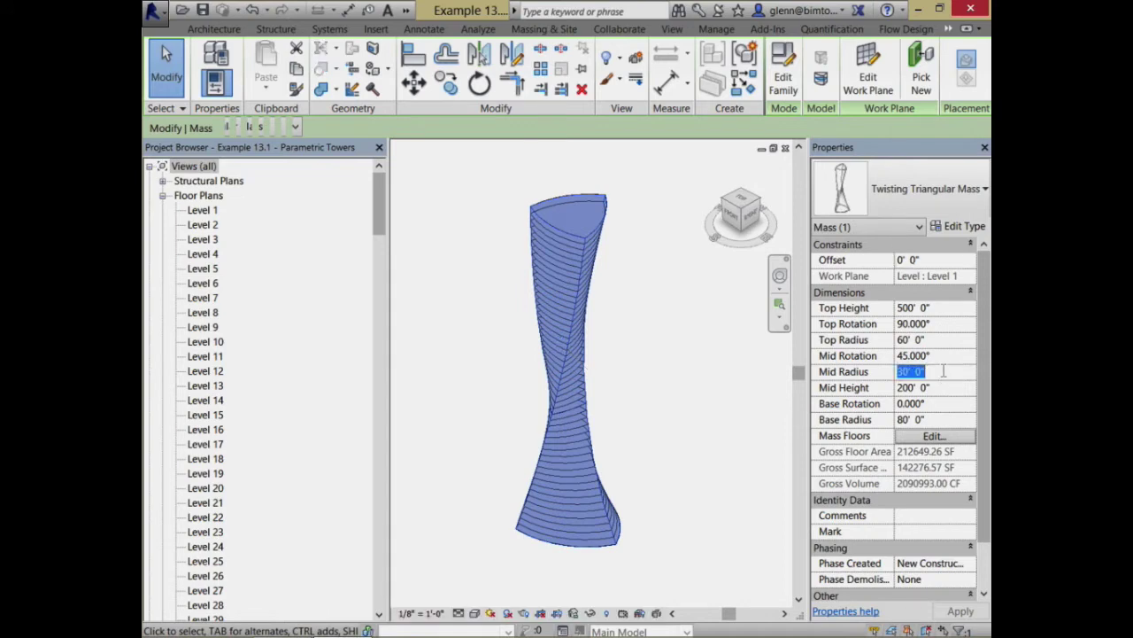
text(80)
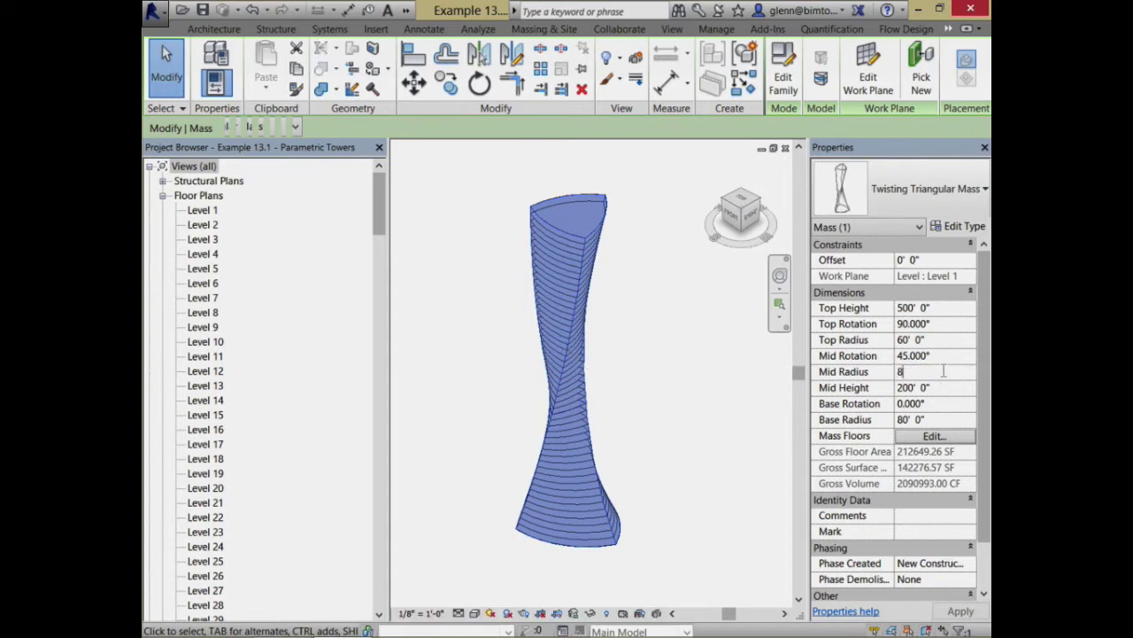
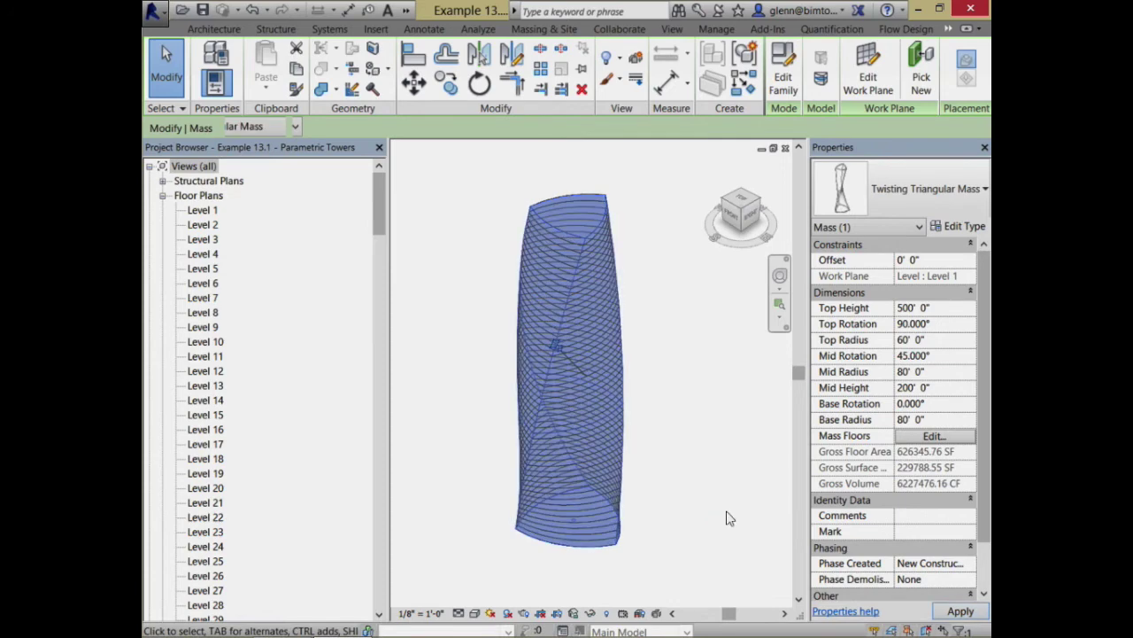
click(726, 518)
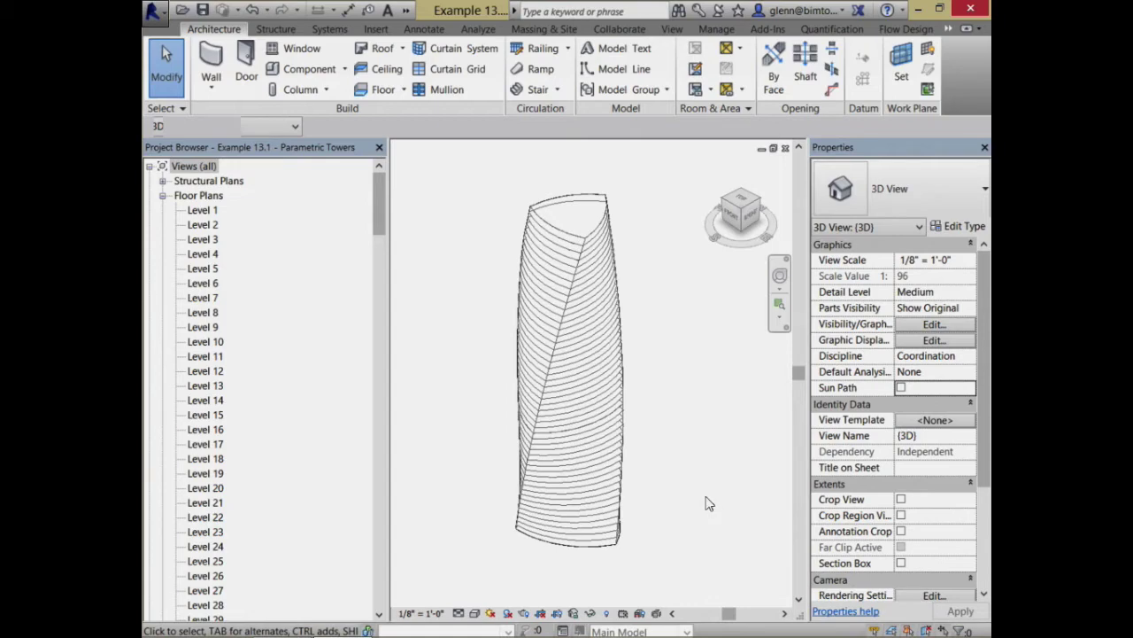
Step: Select the tower mass and review the levels assigned as its mass floors through Level 80, leaving the list without changes
click(585, 206)
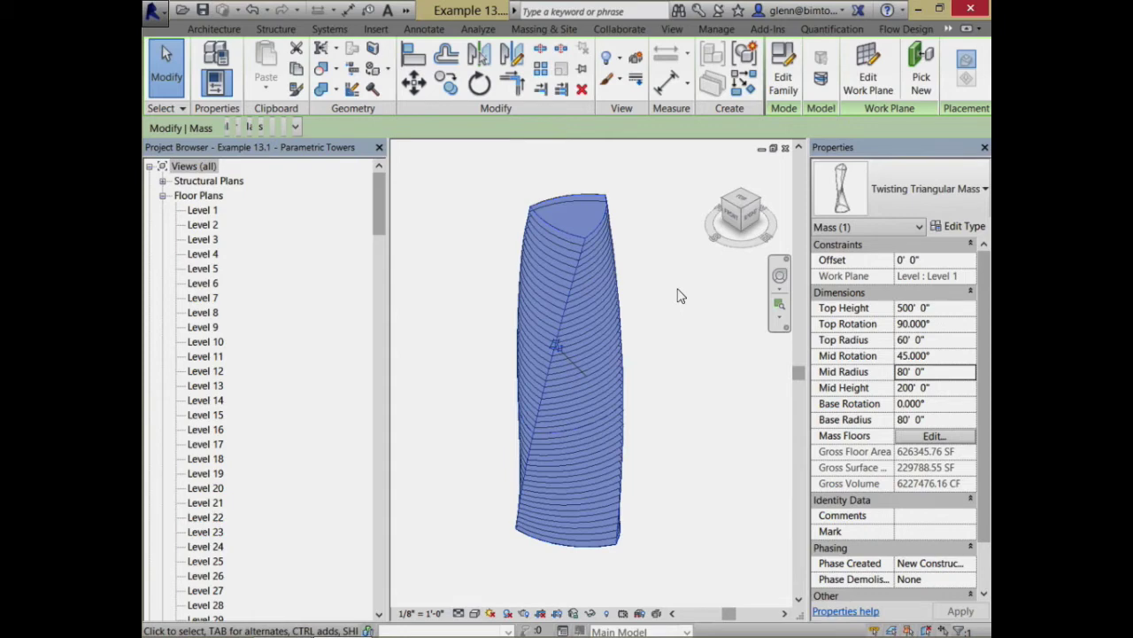
click(650, 327)
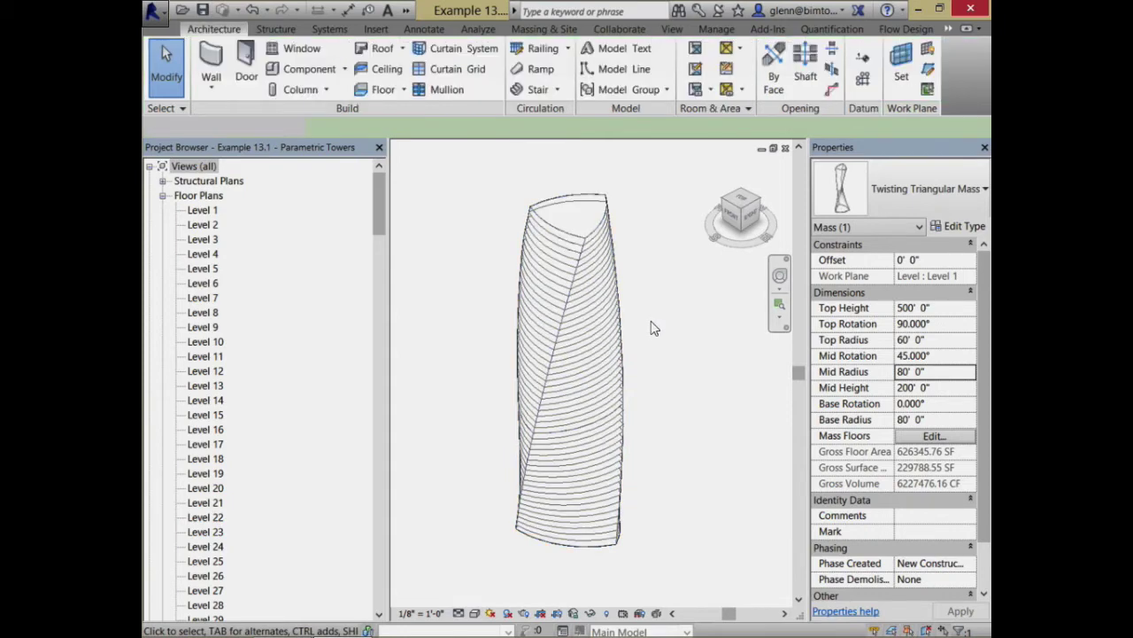
click(592, 206)
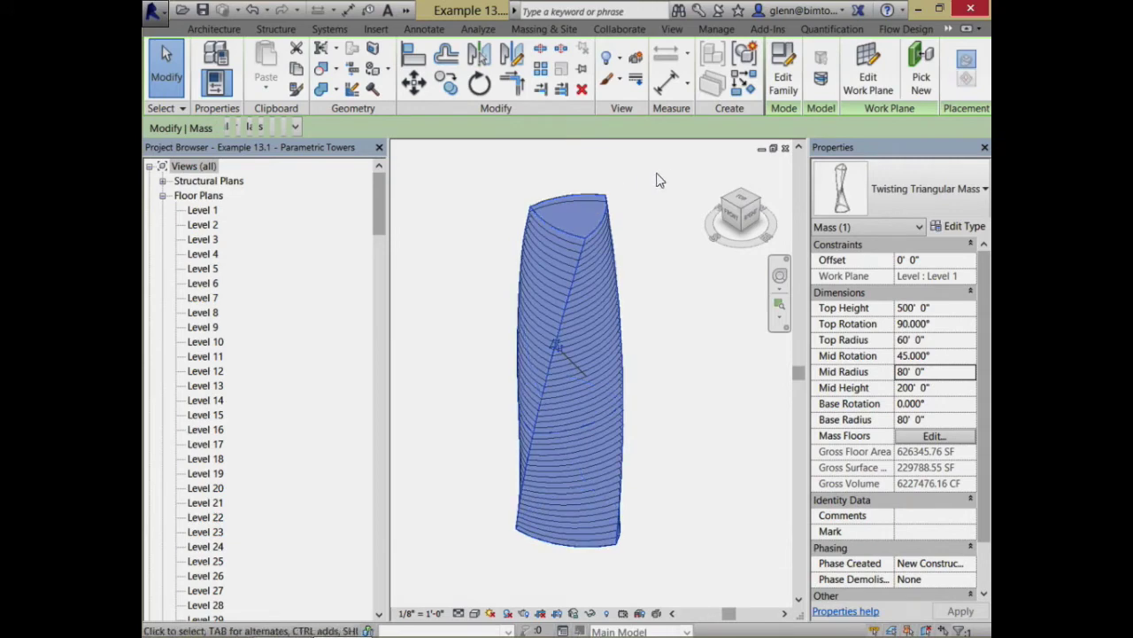
click(949, 29)
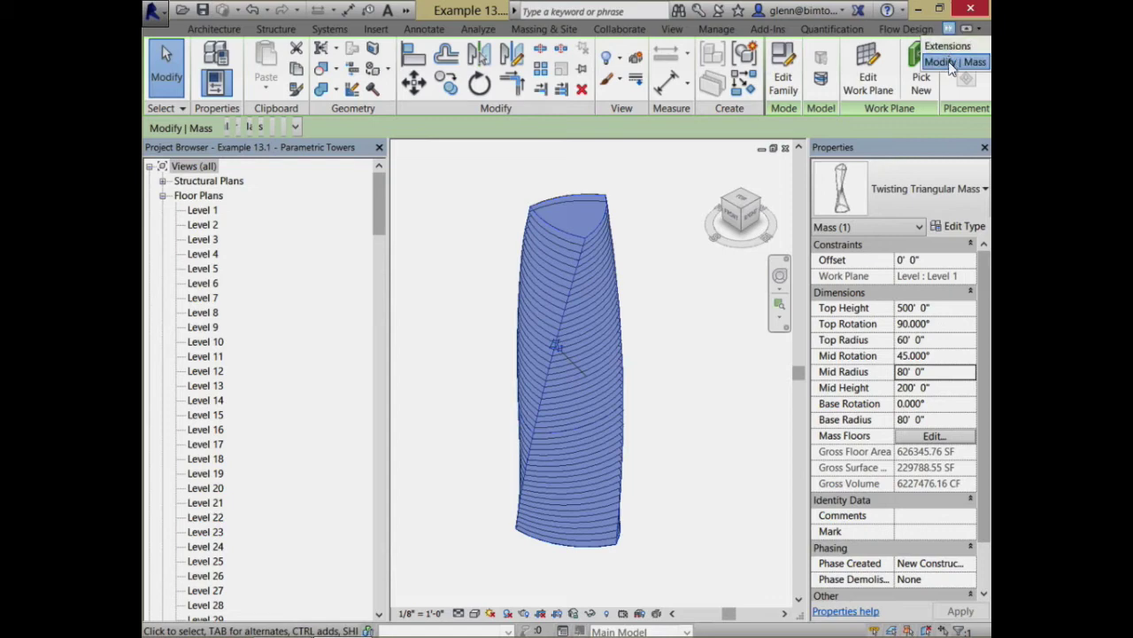
click(950, 63)
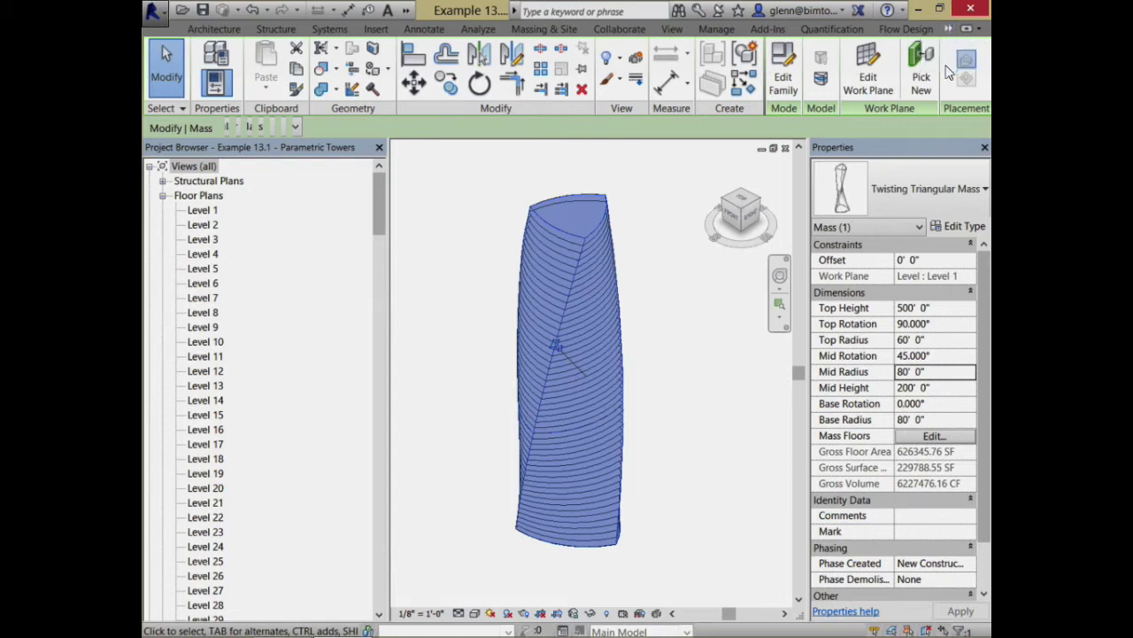
click(821, 78)
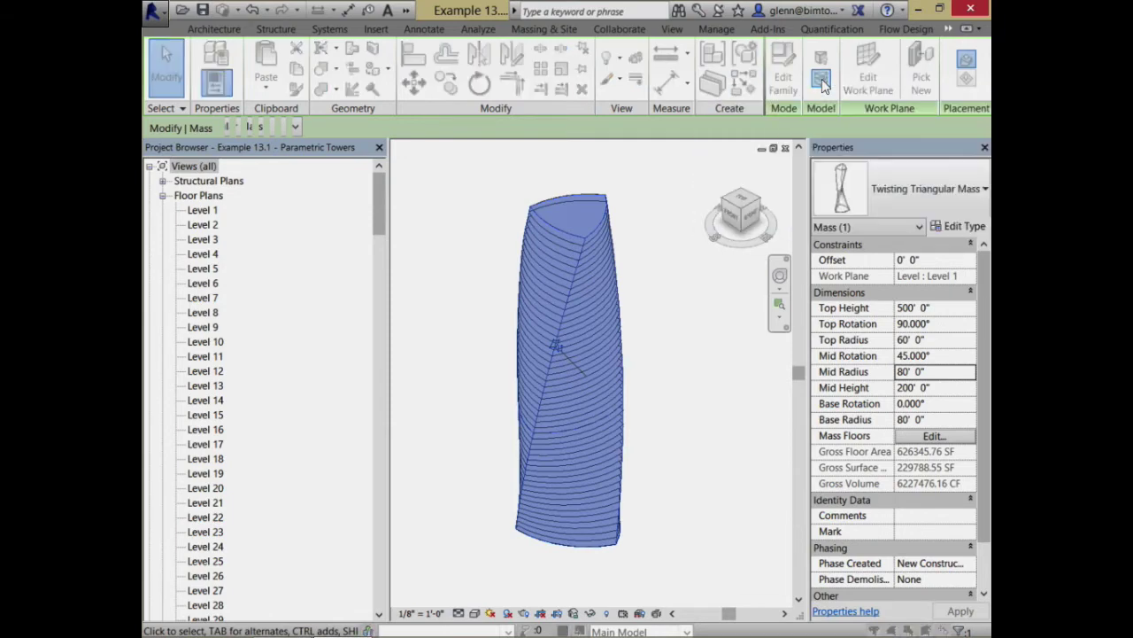
drag(420, 217, 426, 370)
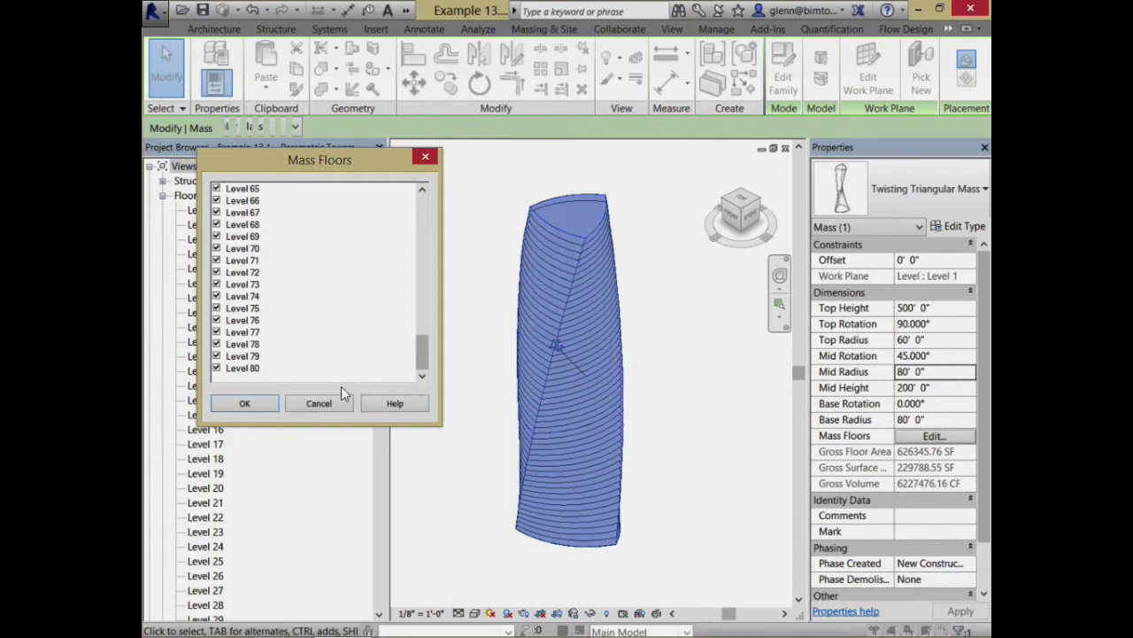
click(319, 402)
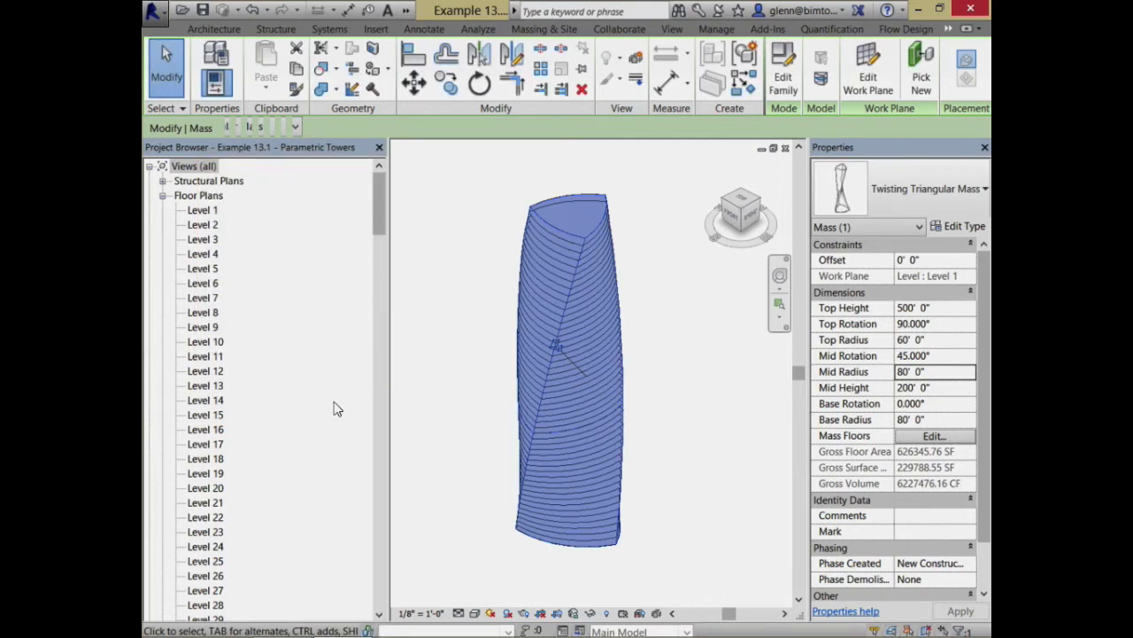
Step: Set the tower's Top Height to 600' and its Mid Rotation to 30°, then reselect the mass to check its properties
click(936, 307)
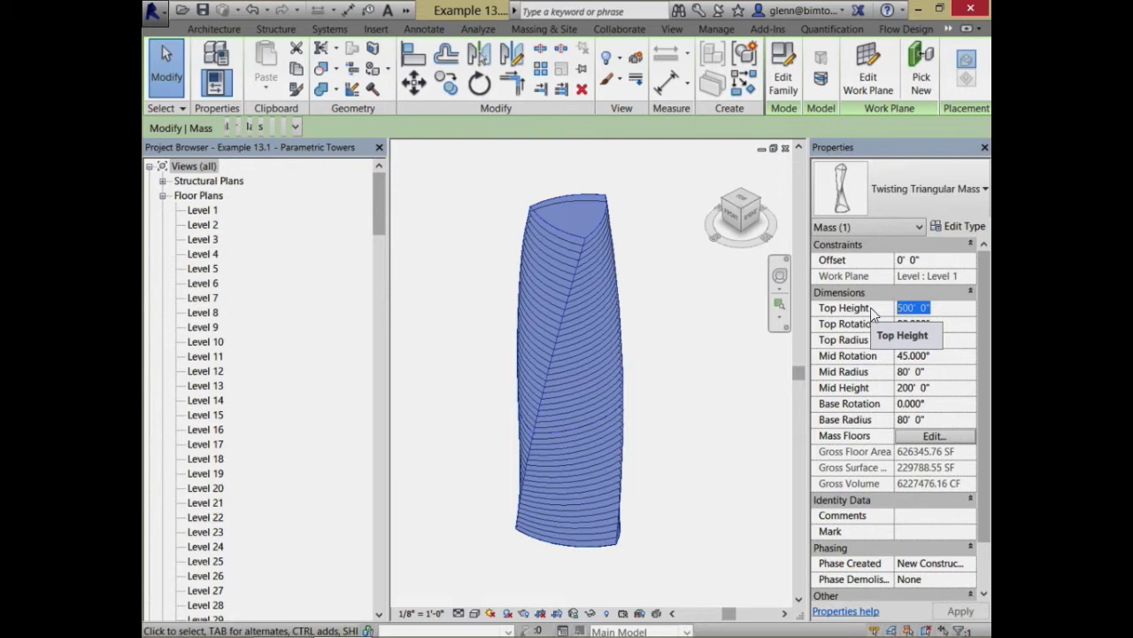
text(600)
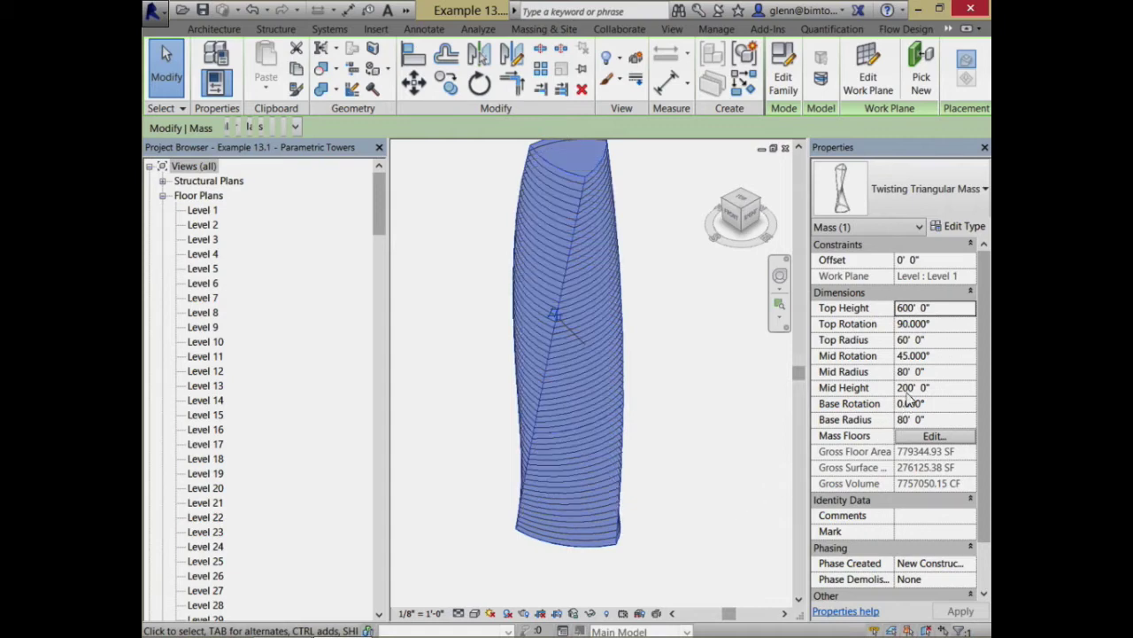
click(940, 357)
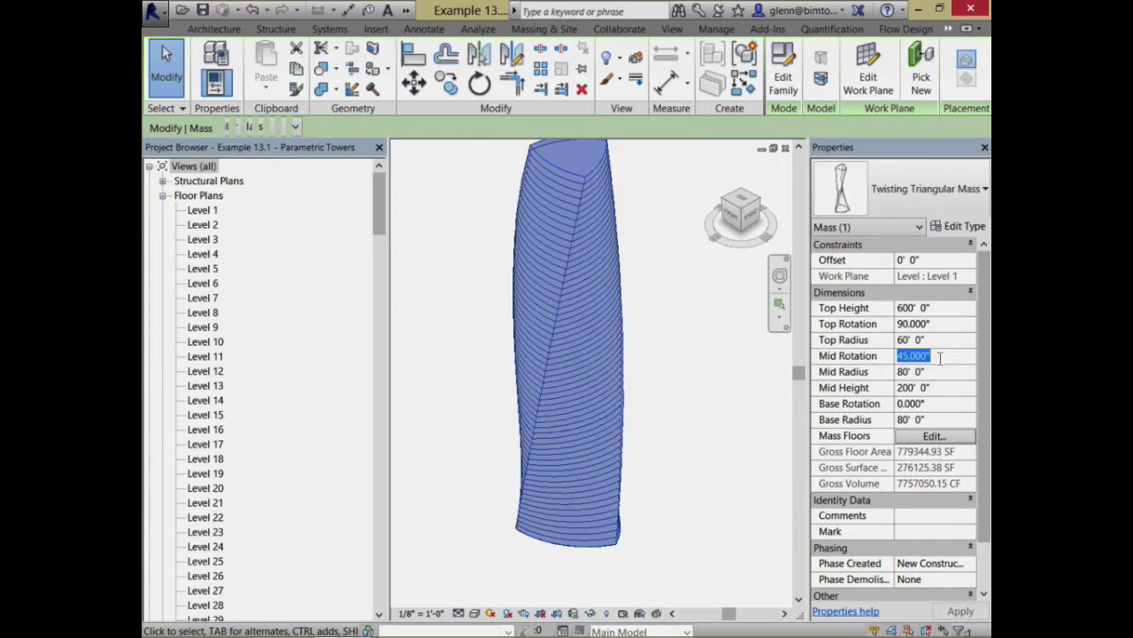
text(30)
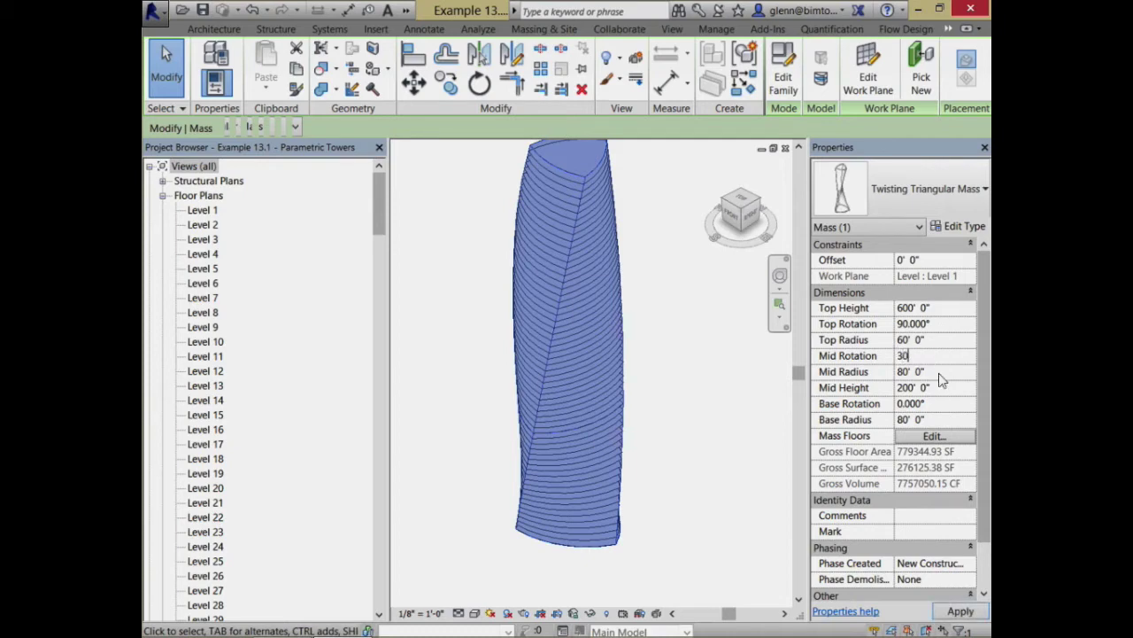
click(969, 612)
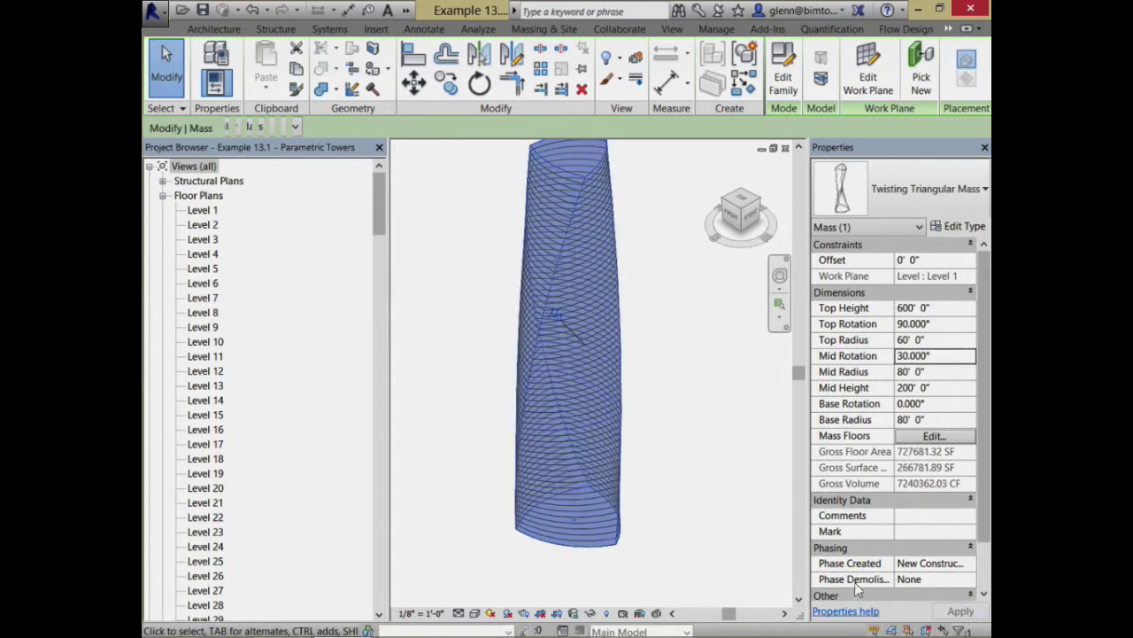
click(719, 503)
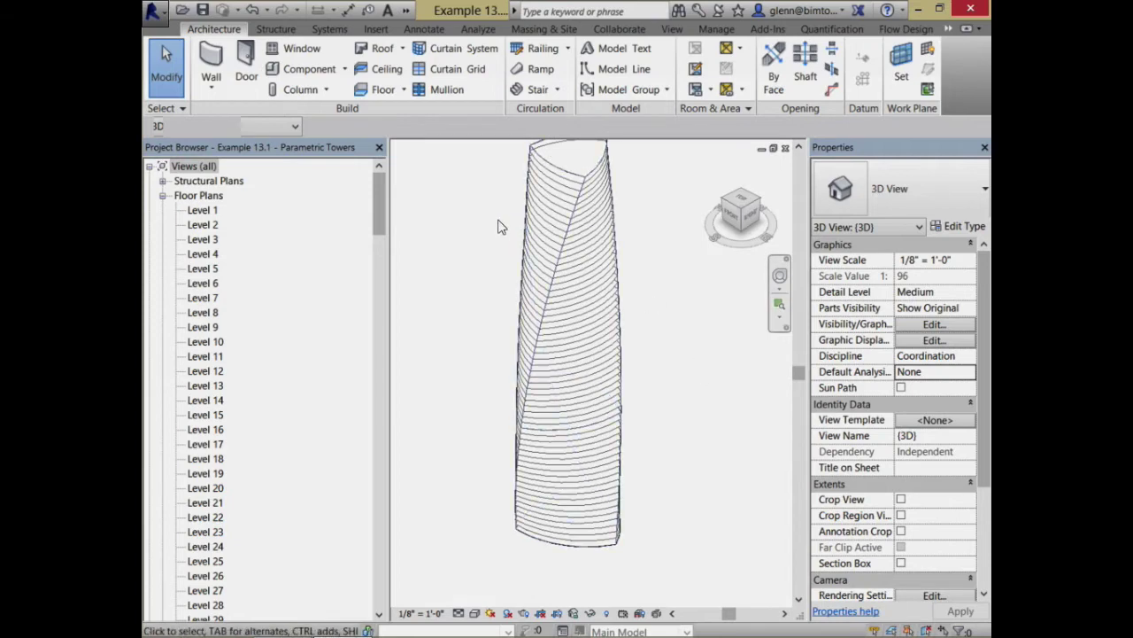
click(559, 184)
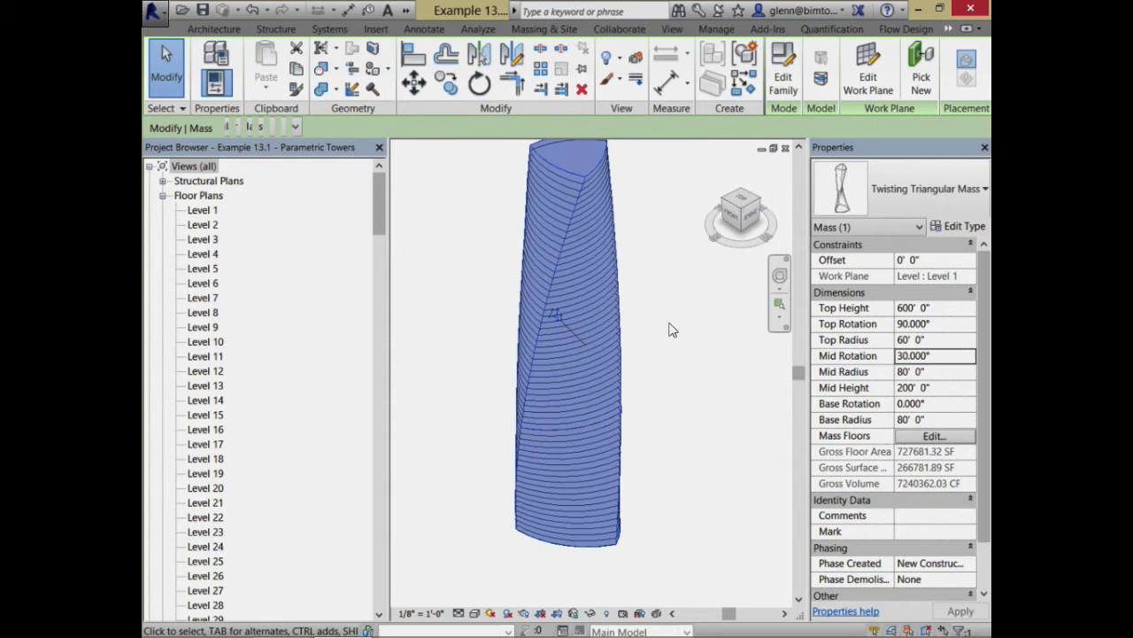
Step: Review the type properties of the Twisting Triangular Mass without changing them, and clear the selection
click(963, 227)
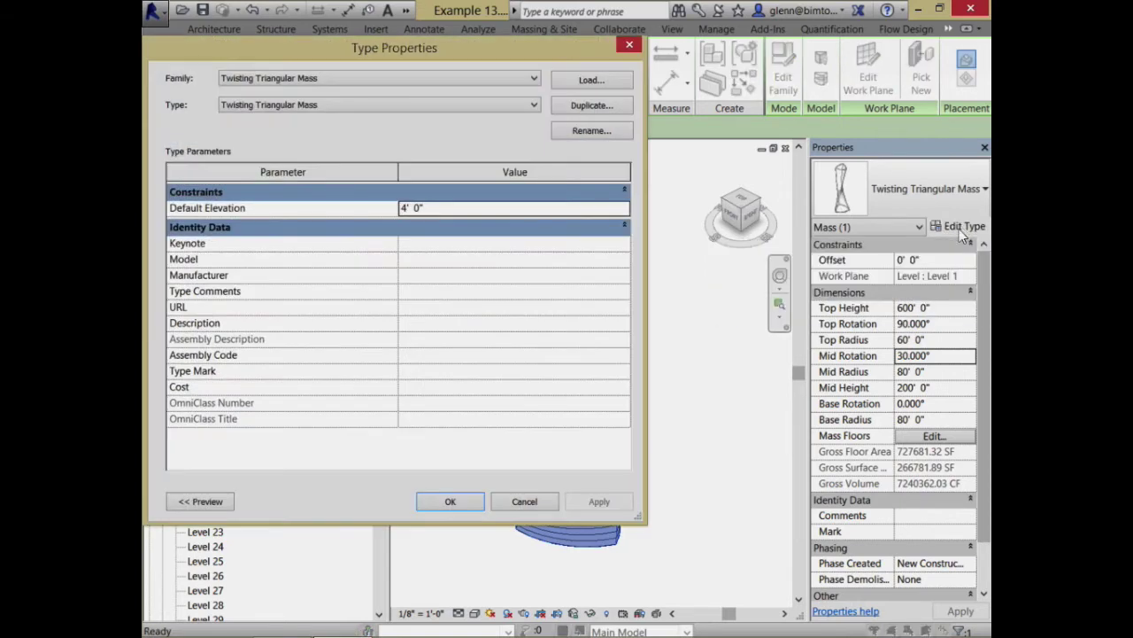
click(530, 501)
click(670, 477)
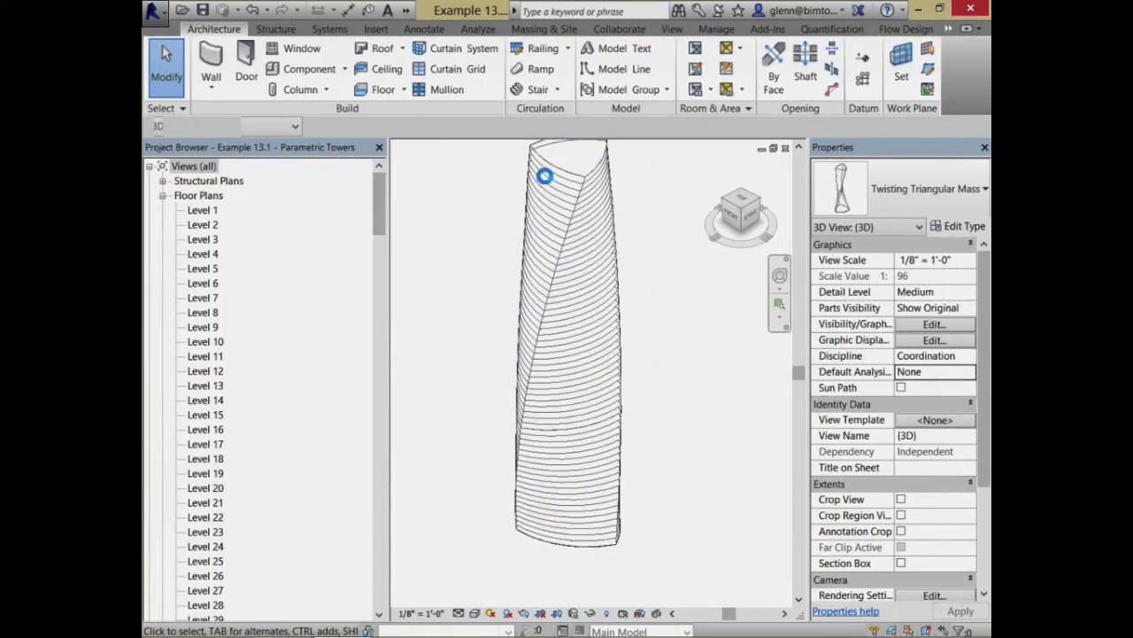
Step: Open the selected tower mass's family for editing and switch to its default 3D view
click(546, 176)
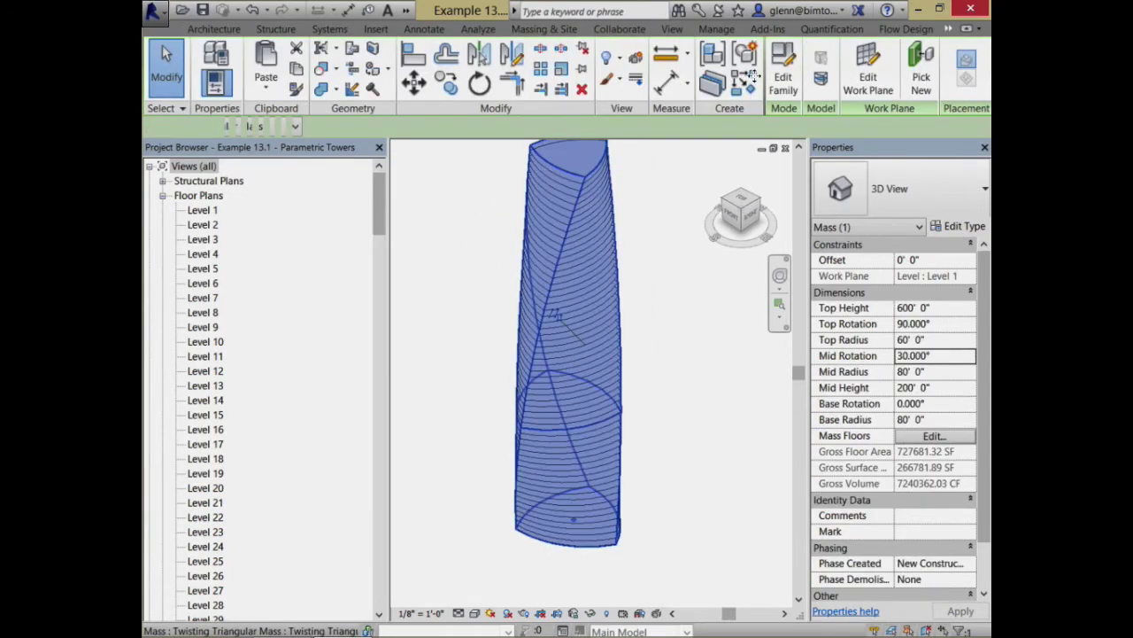
click(785, 78)
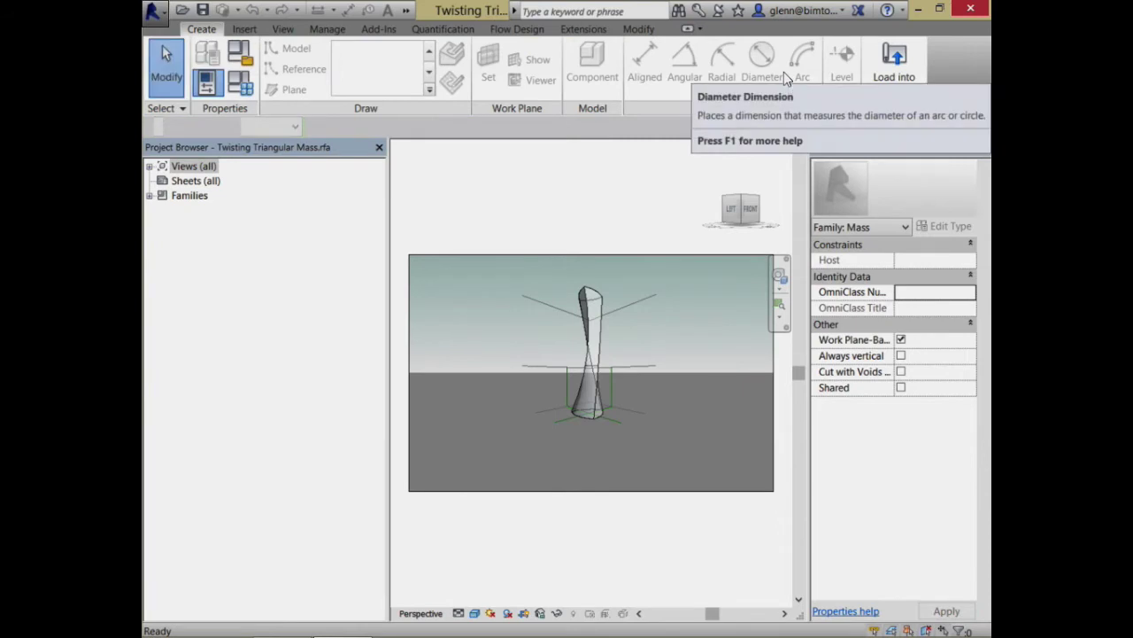
click(180, 195)
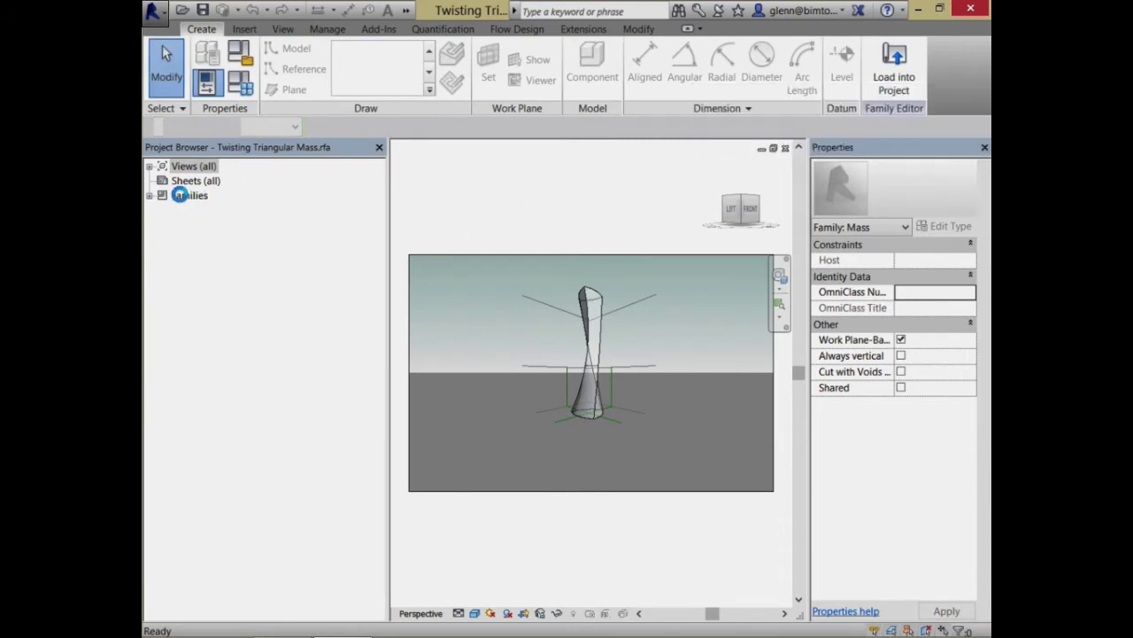
click(404, 16)
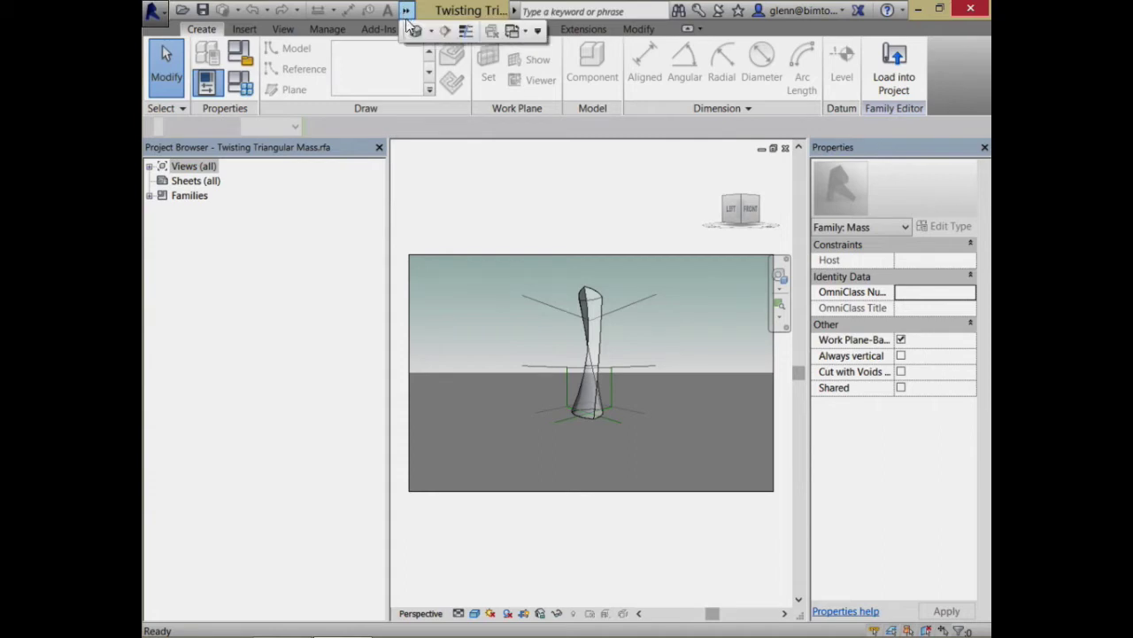
click(410, 35)
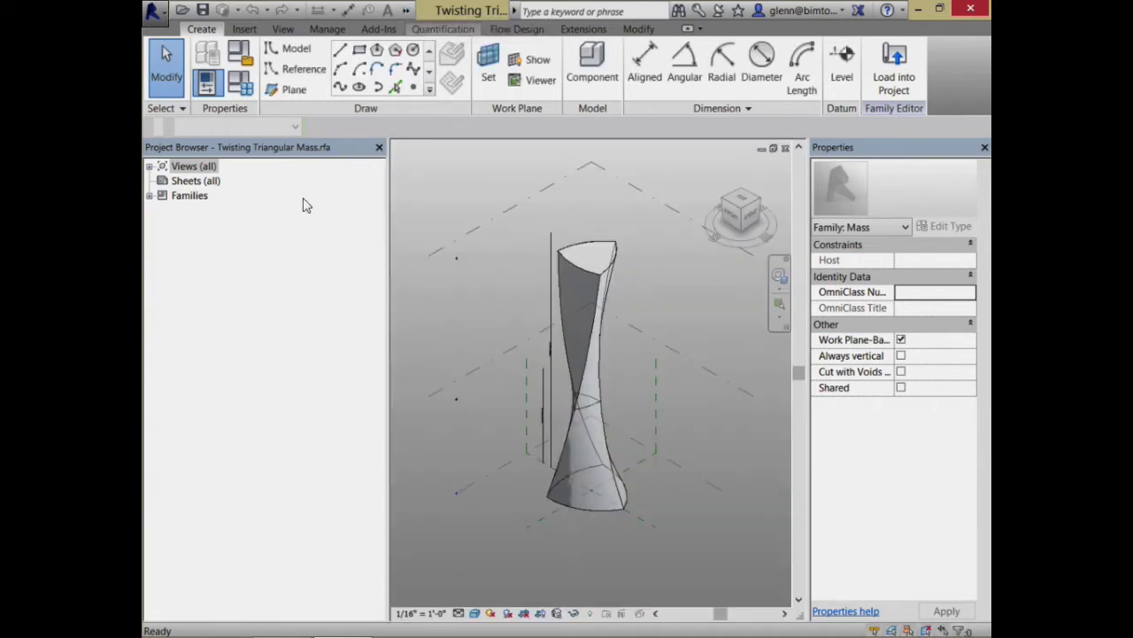
Step: Give the family's Mid Rotation parameter the formula Top Rotation / 2 and accept the family types
click(240, 89)
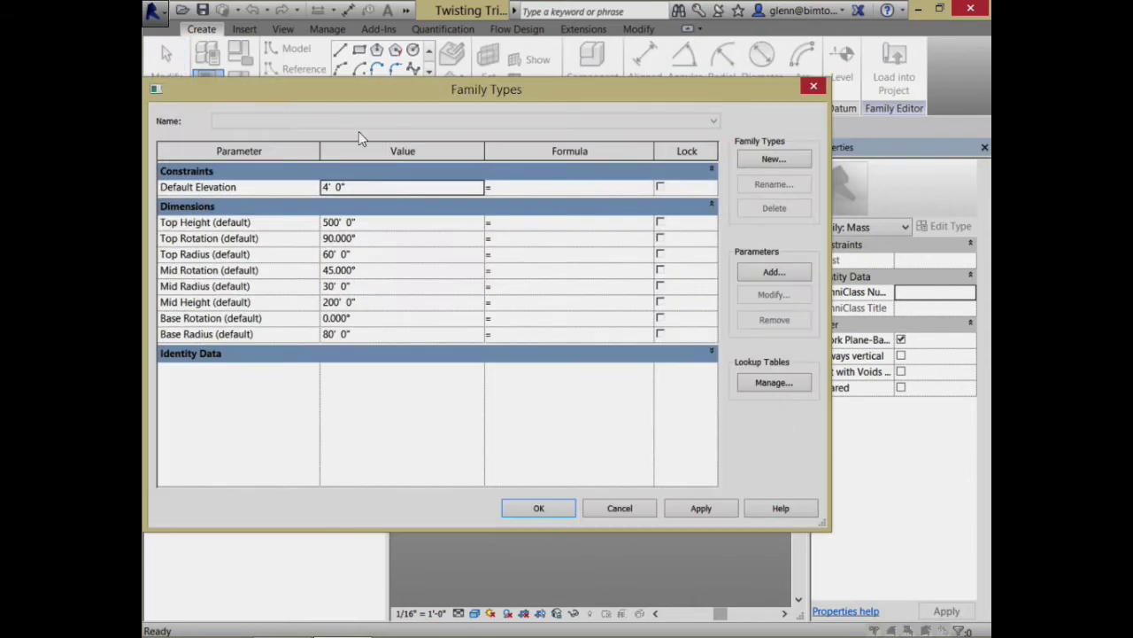
drag(827, 527, 575, 503)
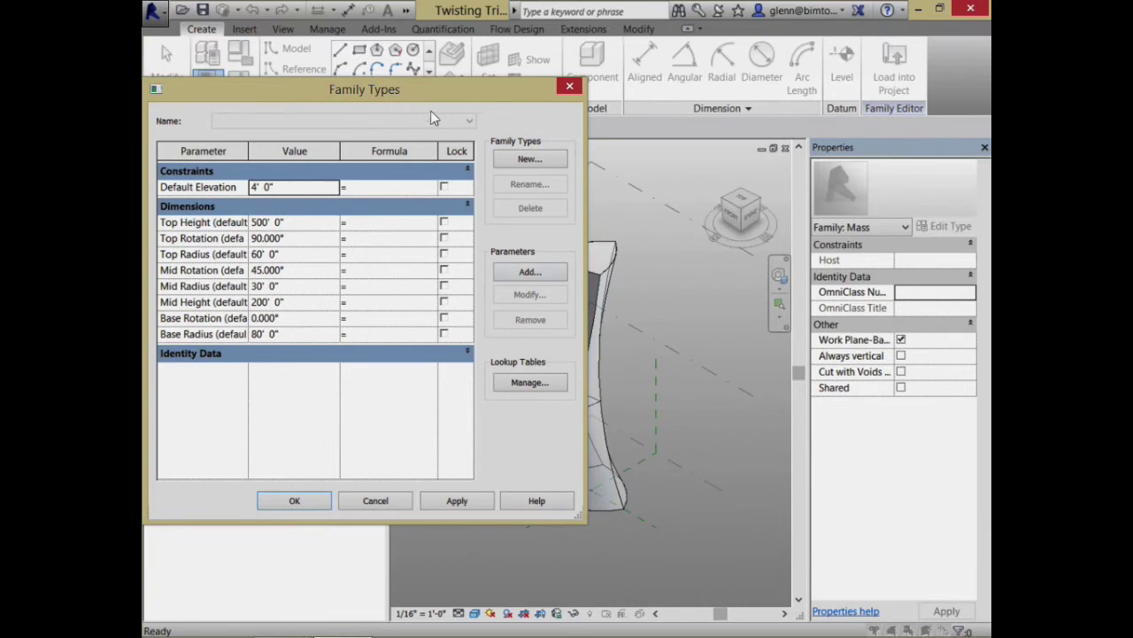
drag(409, 94, 426, 52)
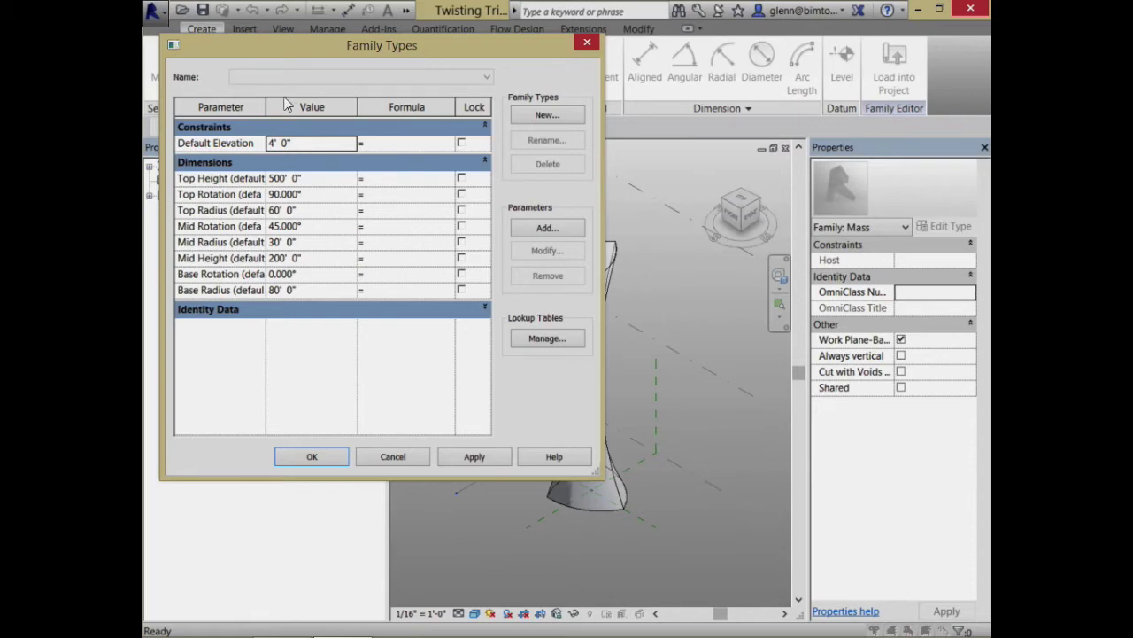
click(378, 228)
text(Top Rotat)
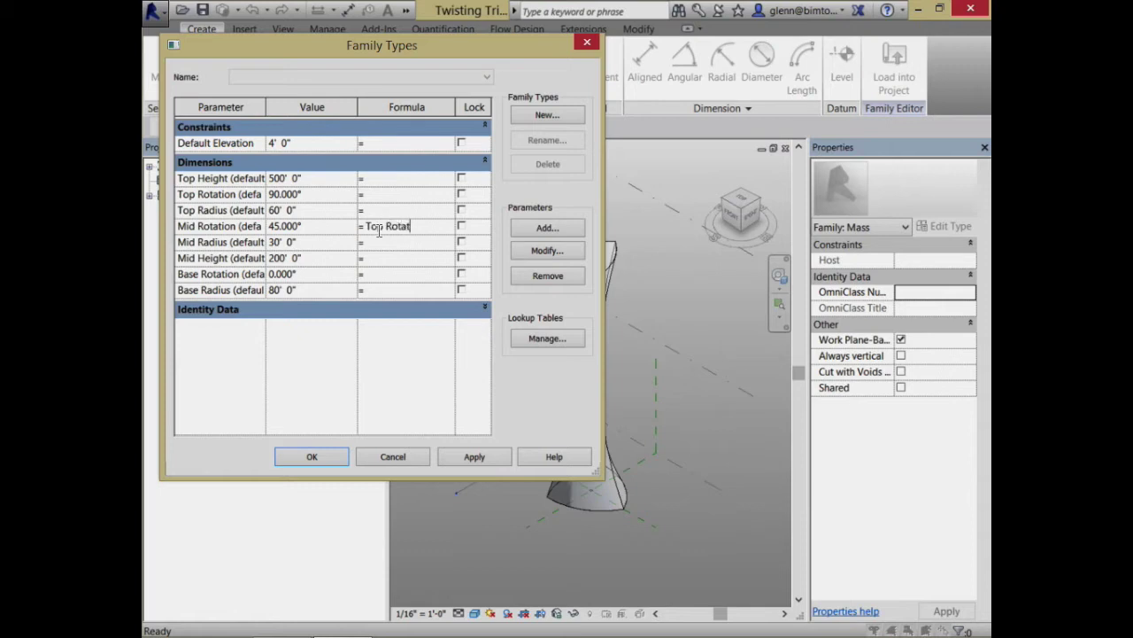
text(ion / 2)
click(465, 458)
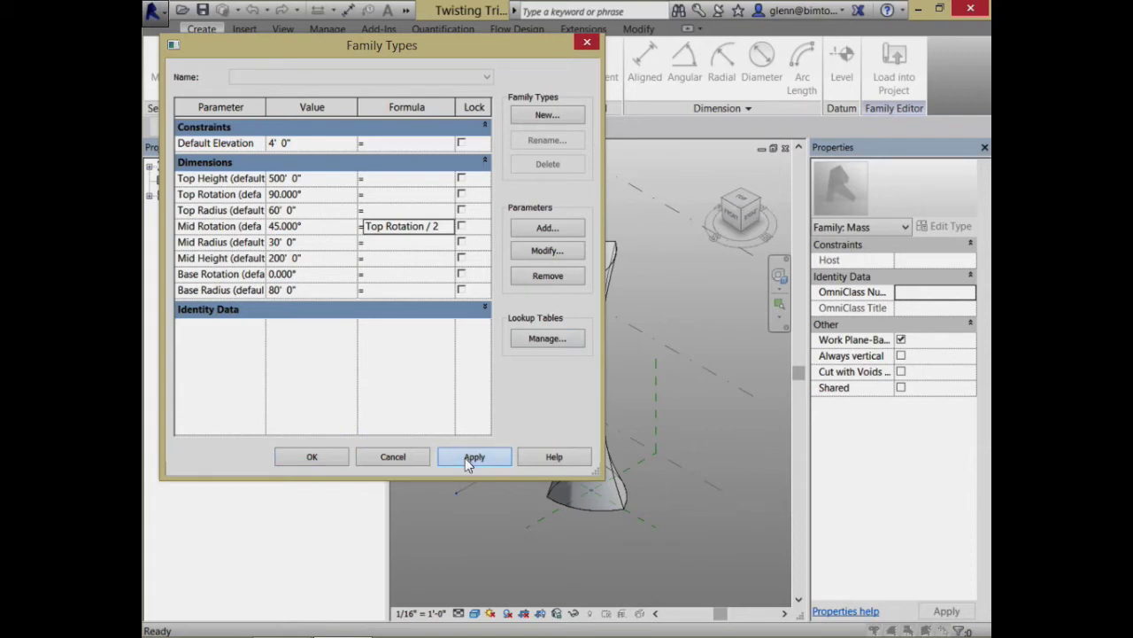
click(337, 457)
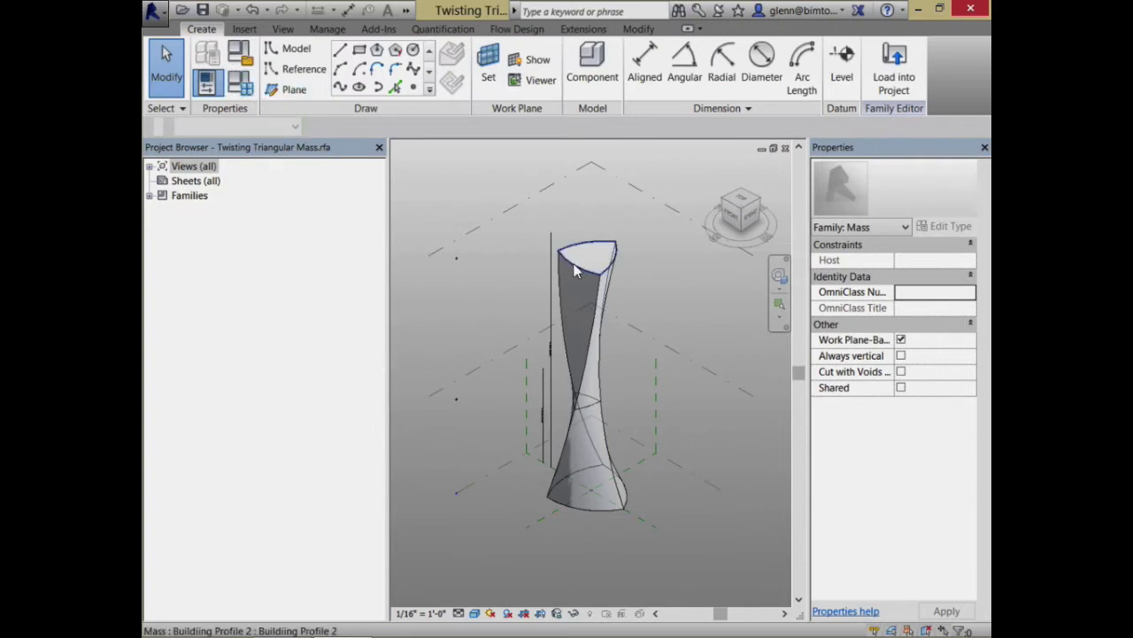
Step: Set the family's Top Rotation to 120° and apply it to test the Mid Rotation formula
click(245, 90)
click(310, 199)
click(311, 201)
text(120)
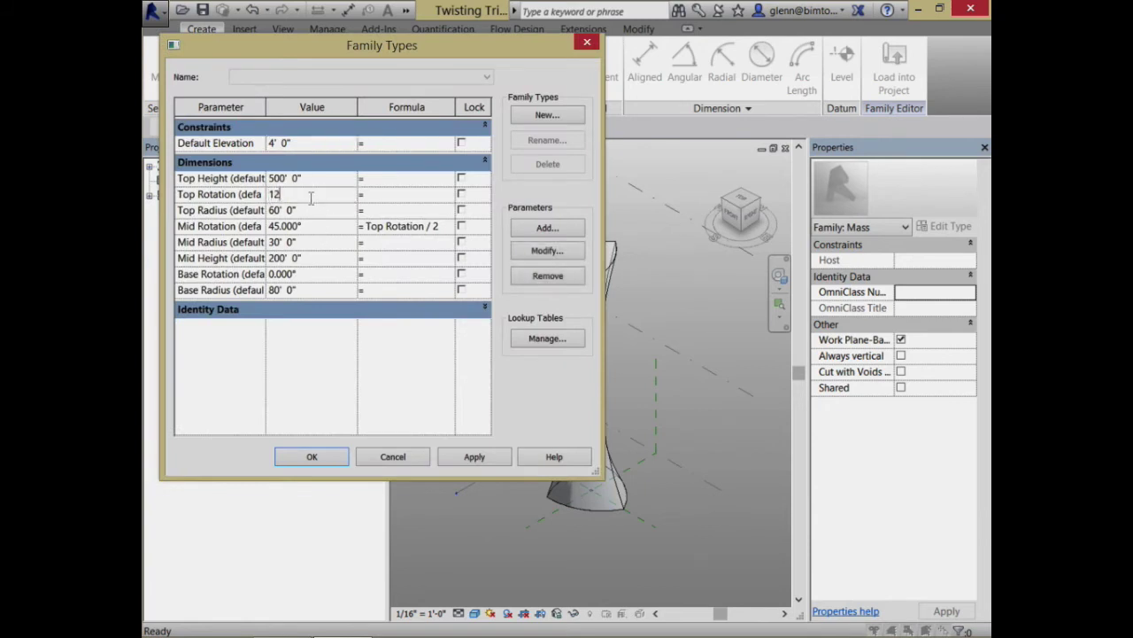
click(475, 458)
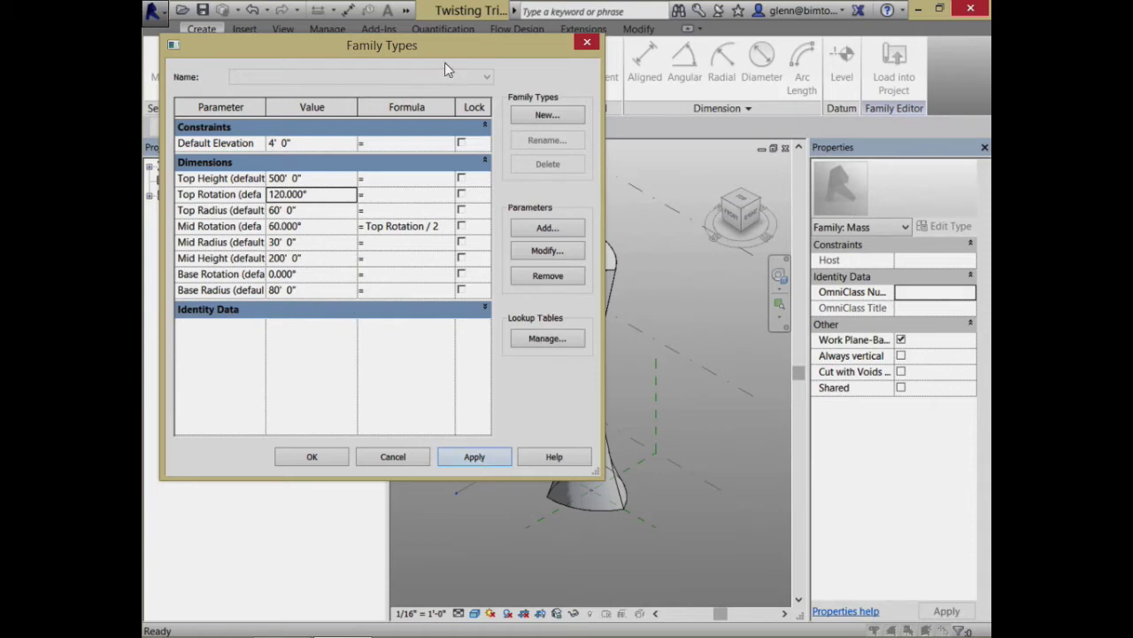
Step: Try to give the family's Mid Radius parameter the formula (Bottom Radius - Top Radius) / 2
mouse_move(432, 43)
mouse_down()
mouse_move(342, 68)
mouse_move(422, 57)
mouse_up()
click(369, 264)
text(()
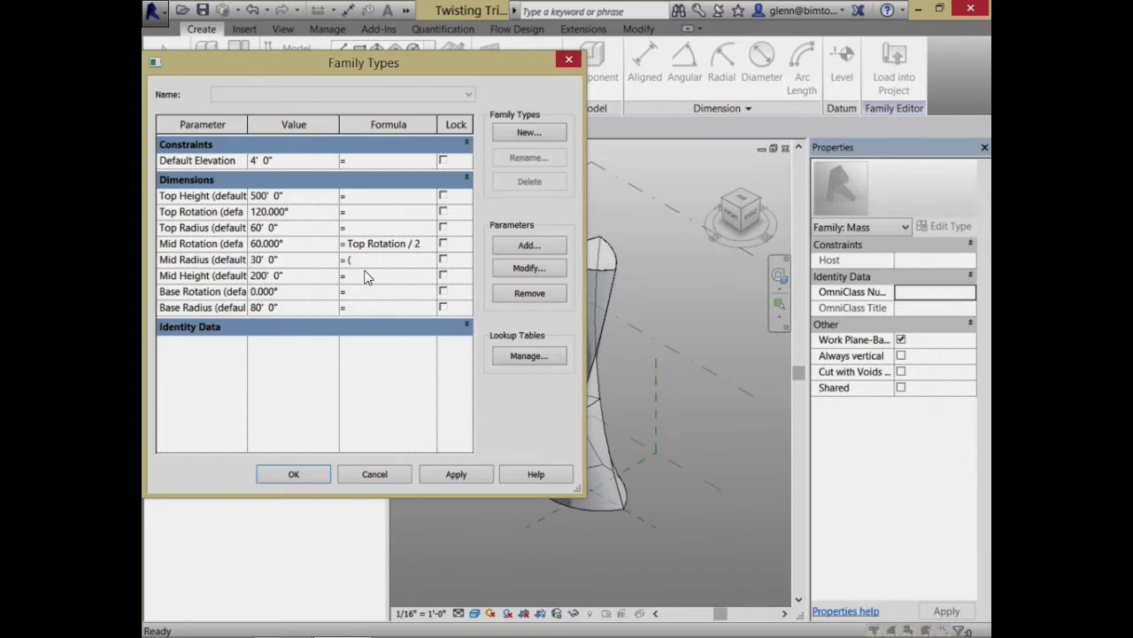
text(Top)
text( Radi)
text(us)
key(BackSpace)
key(BackSpace)
text(us)
key(BackSpace)
key(BackSpace)
key(BackSpace)
key(BackSpace)
key(BackSpace)
key(BackSpace)
key(BackSpace)
key(BackSpace)
key(BackSpace)
key(BackSpace)
text(Bottom Radius - Top Radius))
key(Return)
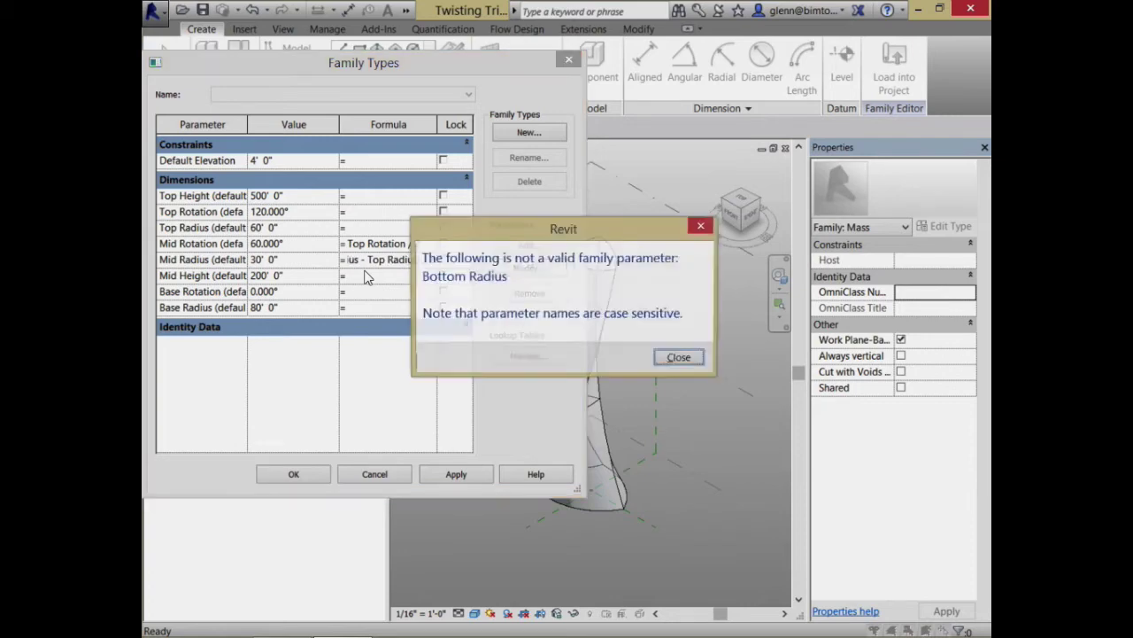
click(681, 359)
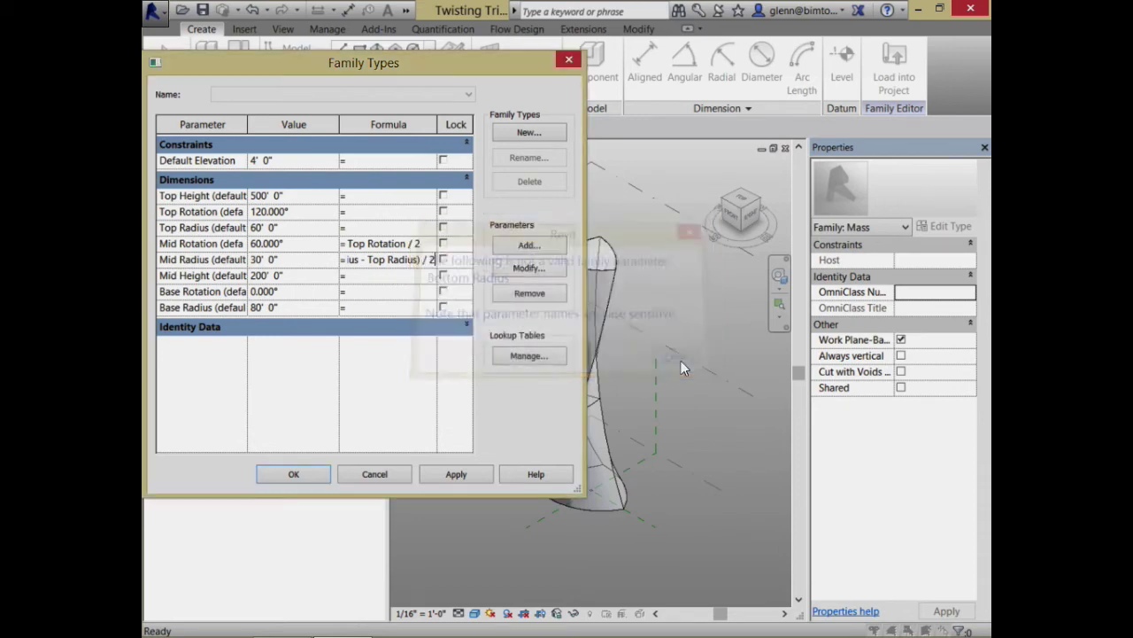
Step: Correct the Mid Radius formula to (Base Radius - Top Radius) / 2 and apply it
triple_click(385, 259)
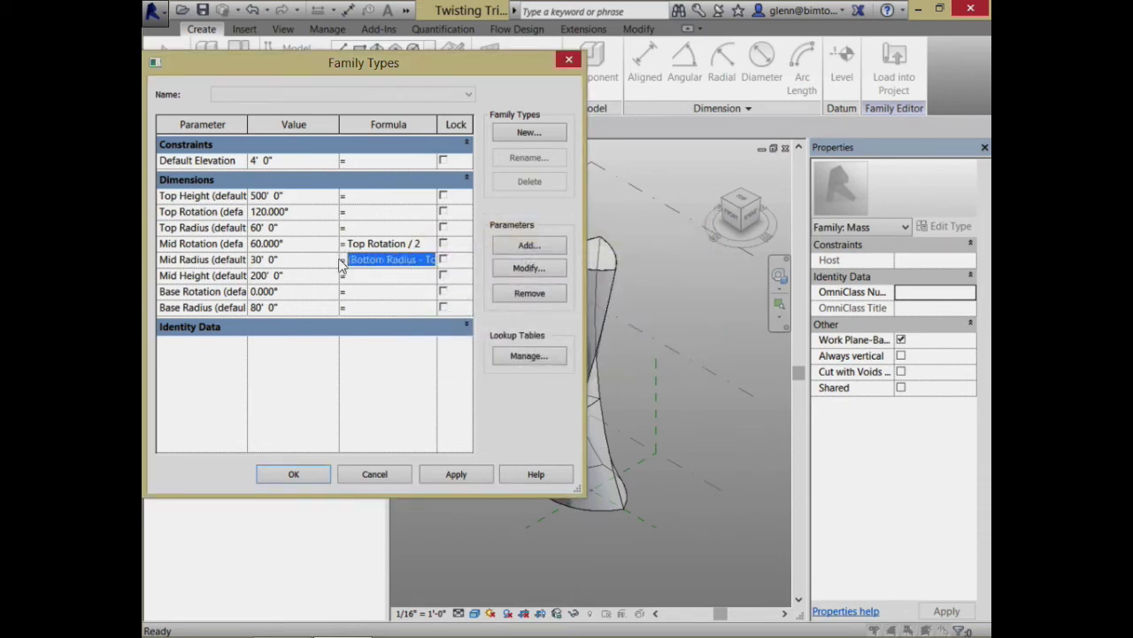
click(385, 260)
key(BackSpace)
key(BackSpace)
key(BackSpace)
key(BackSpace)
key(BackSpace)
key(BackSpace)
key(BackSpace)
text(Base)
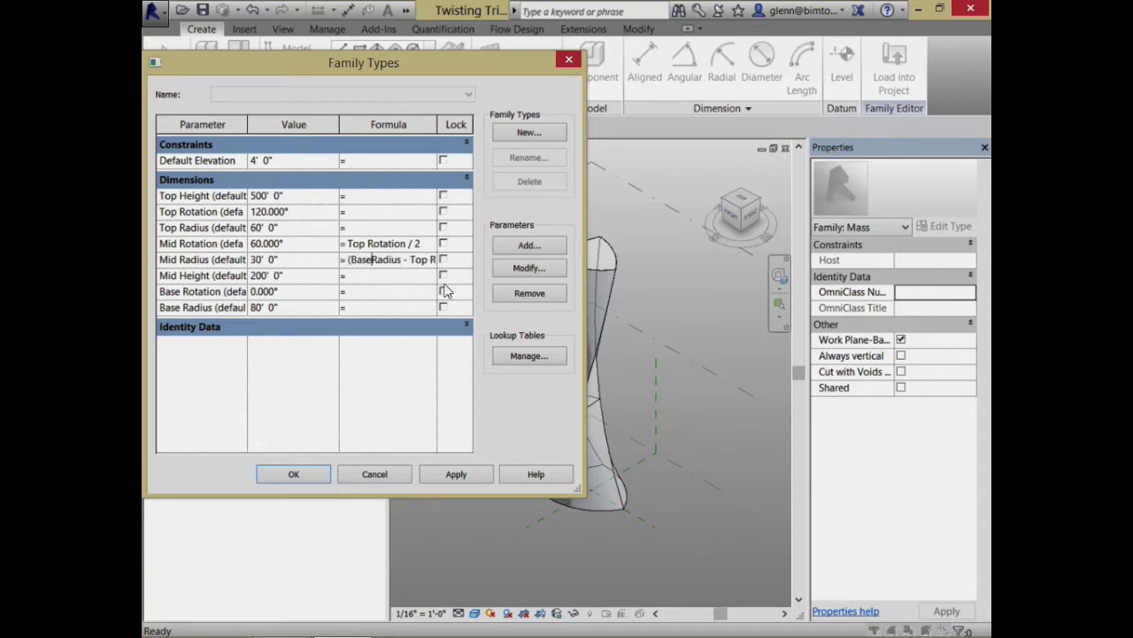
click(459, 474)
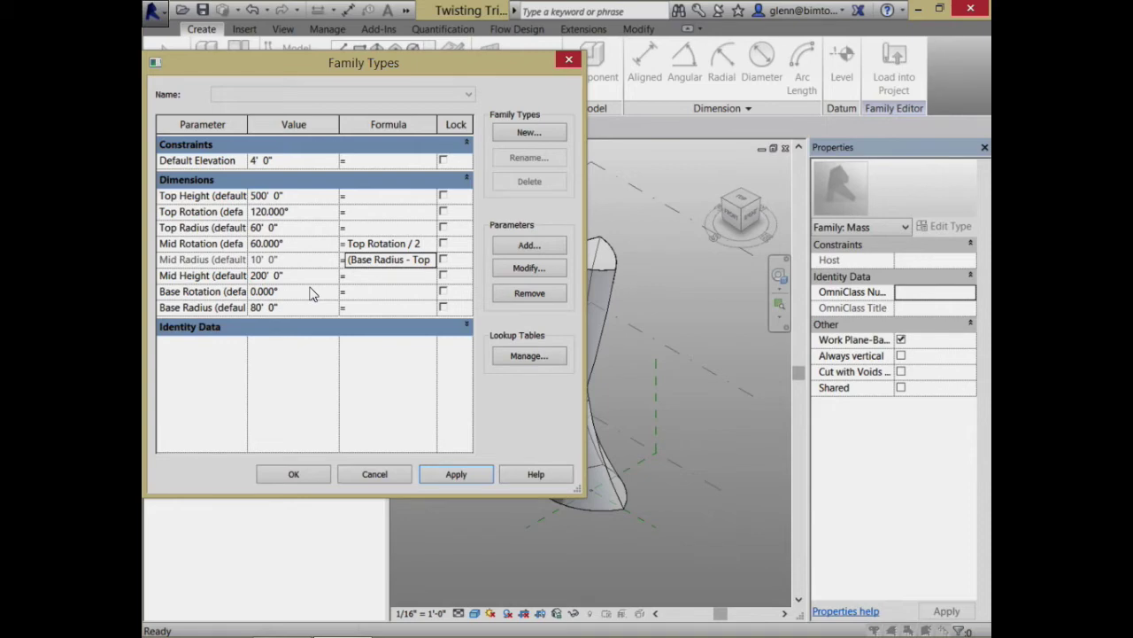
Step: Change the Mid Radius formula to (Base Radius + Top Radius) / 2 and apply it
click(381, 259)
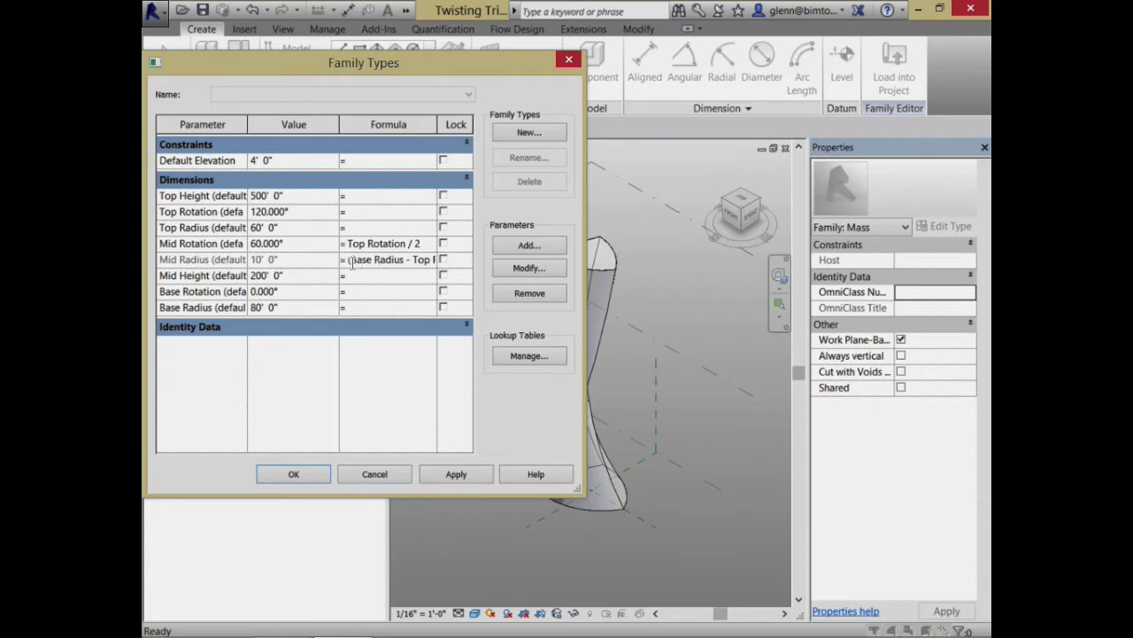
double_click(407, 259)
drag(409, 265, 445, 262)
text(+ Top)
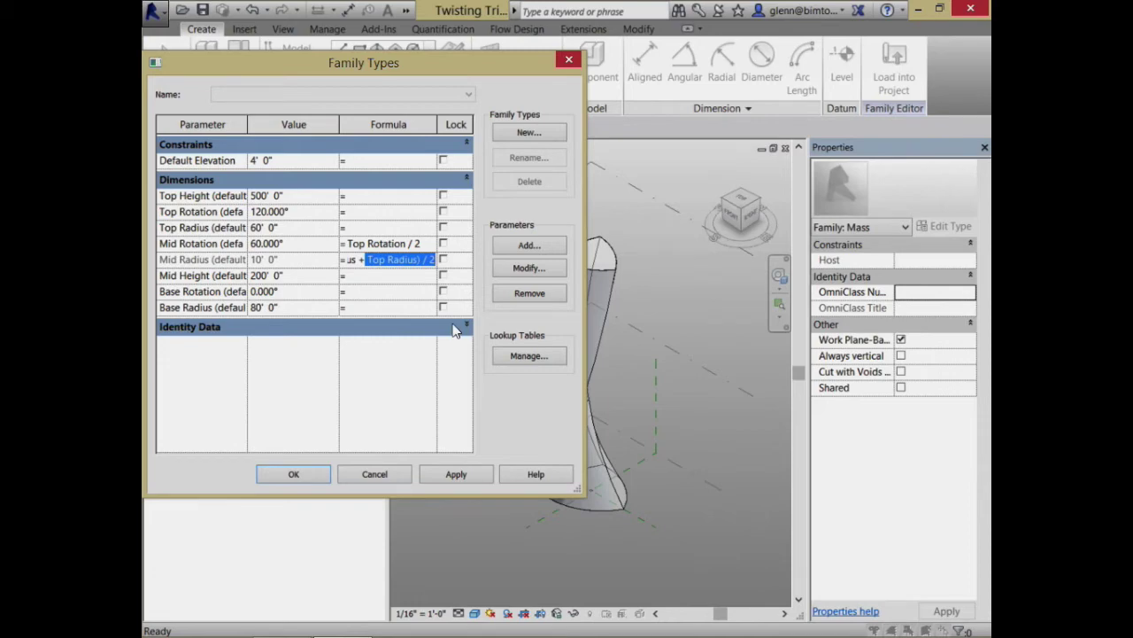
click(453, 473)
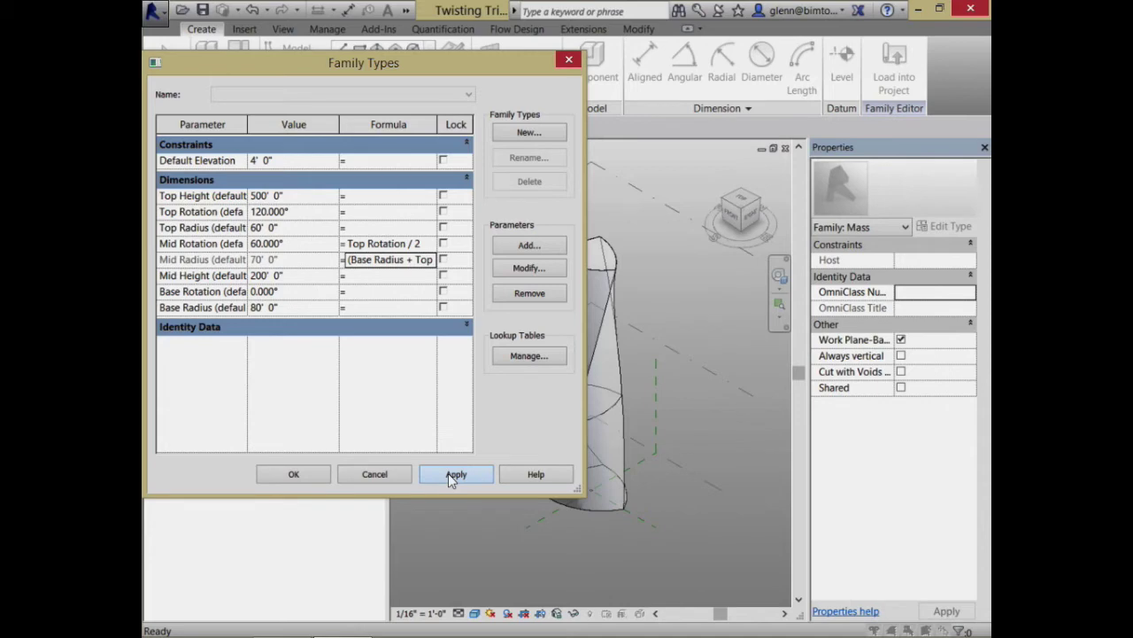
Step: Give the family's Mid Height parameter the formula Top Height / 2 and apply it
click(379, 278)
click(379, 277)
text(Top)
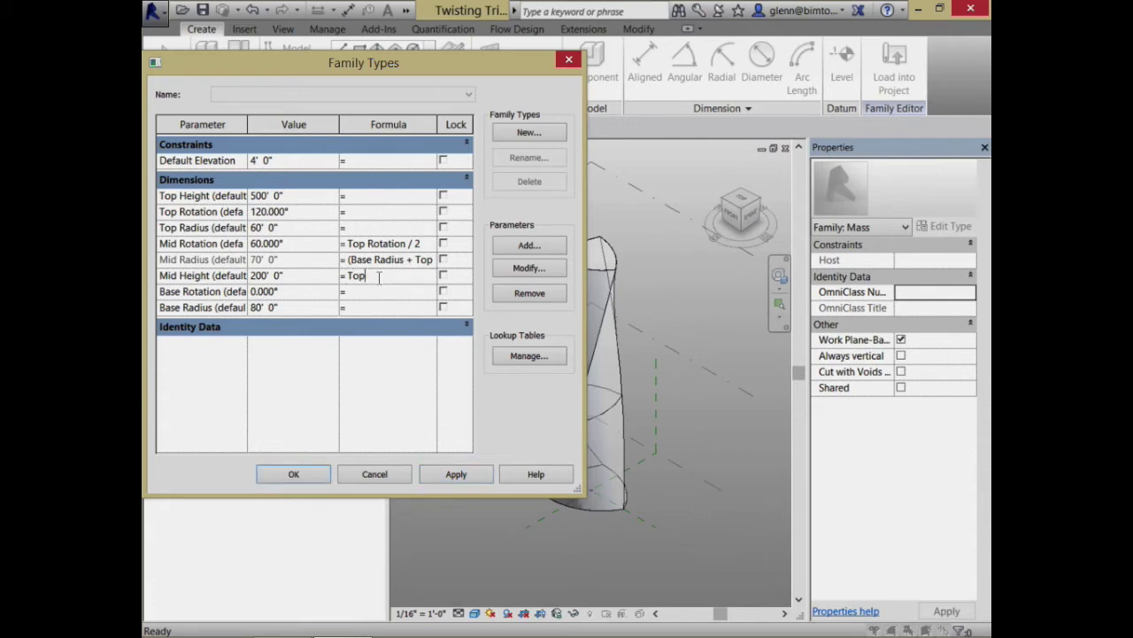
text( Height / 2)
key(Tab)
click(481, 474)
click(479, 475)
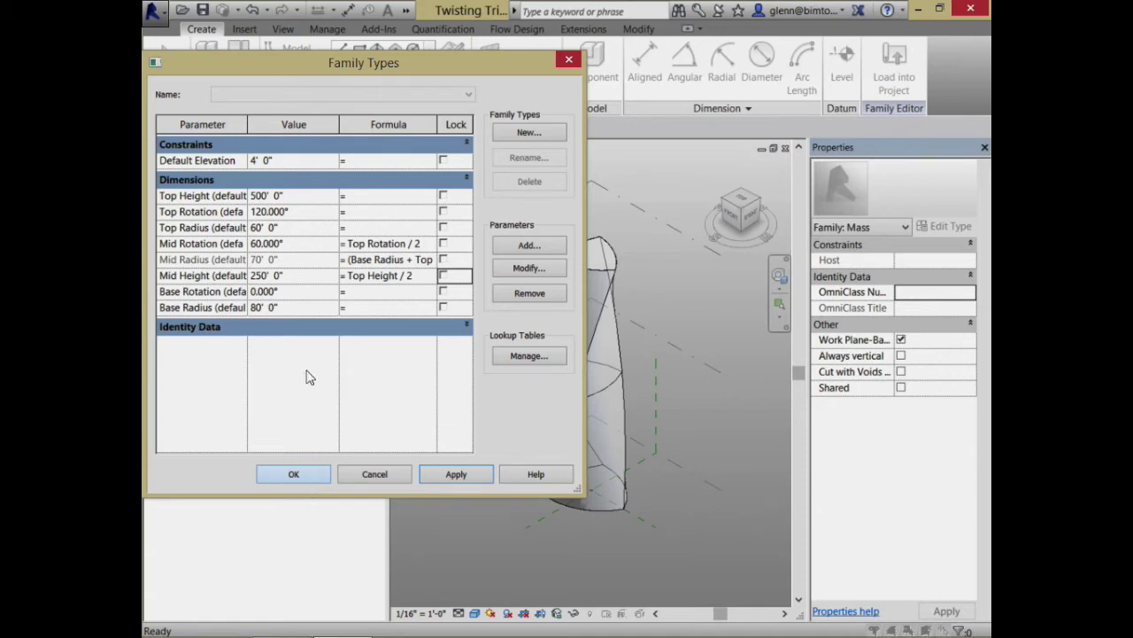
Step: Set the formula-driven Mid Height to 300' and apply it to test the link with Top Height
click(302, 276)
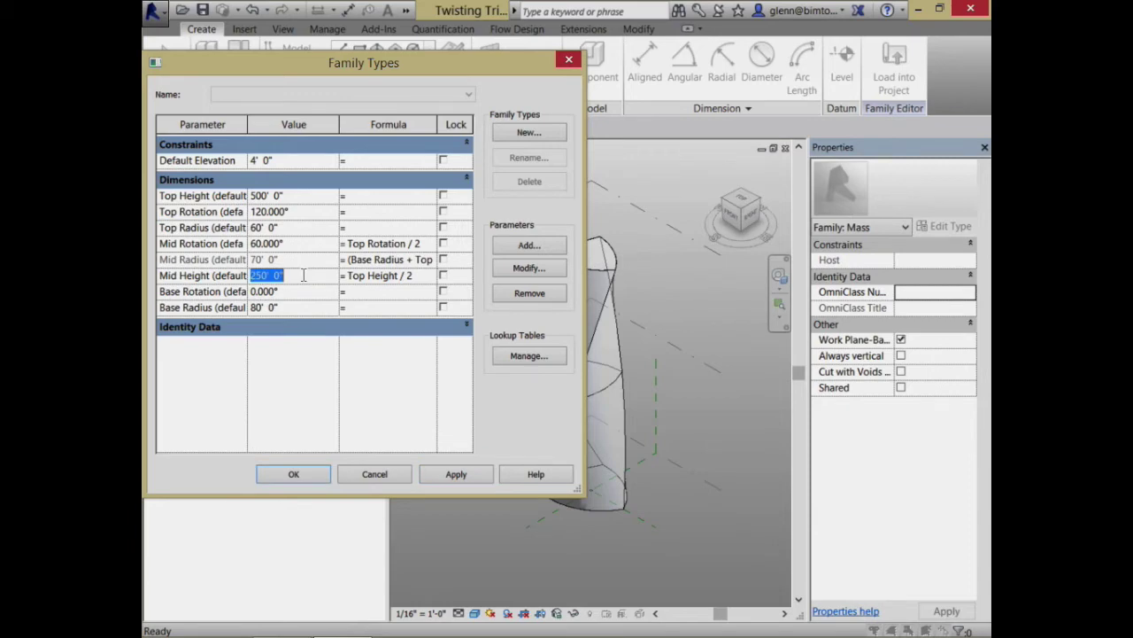
text(300)
click(455, 476)
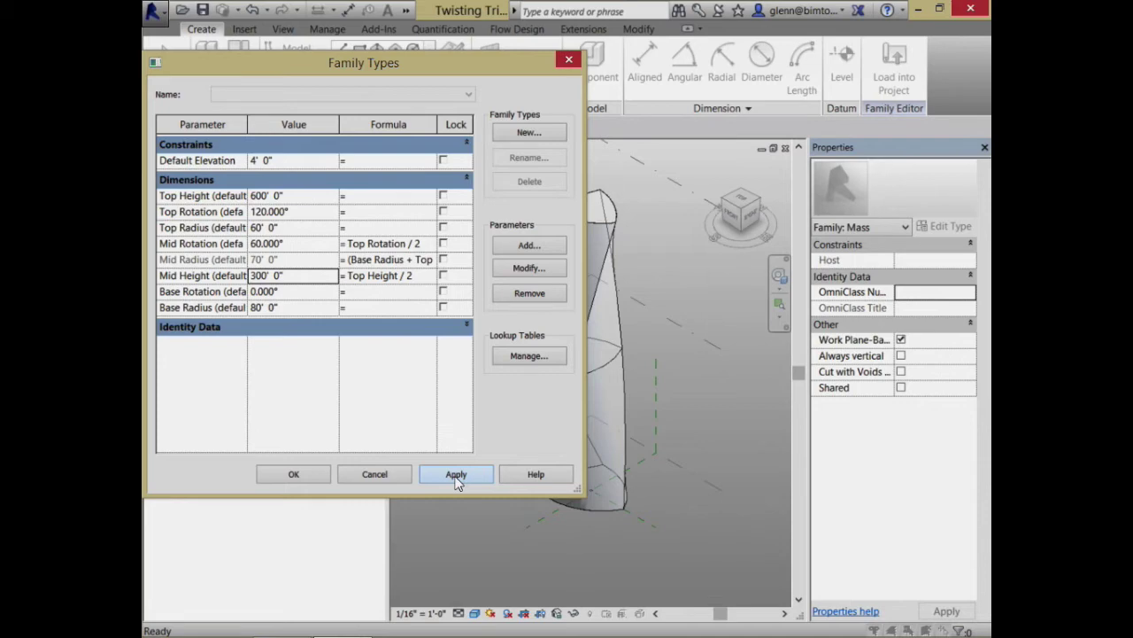
Step: Accept the family types and load the family into the project, overwriting the existing version and its parameter values
click(316, 475)
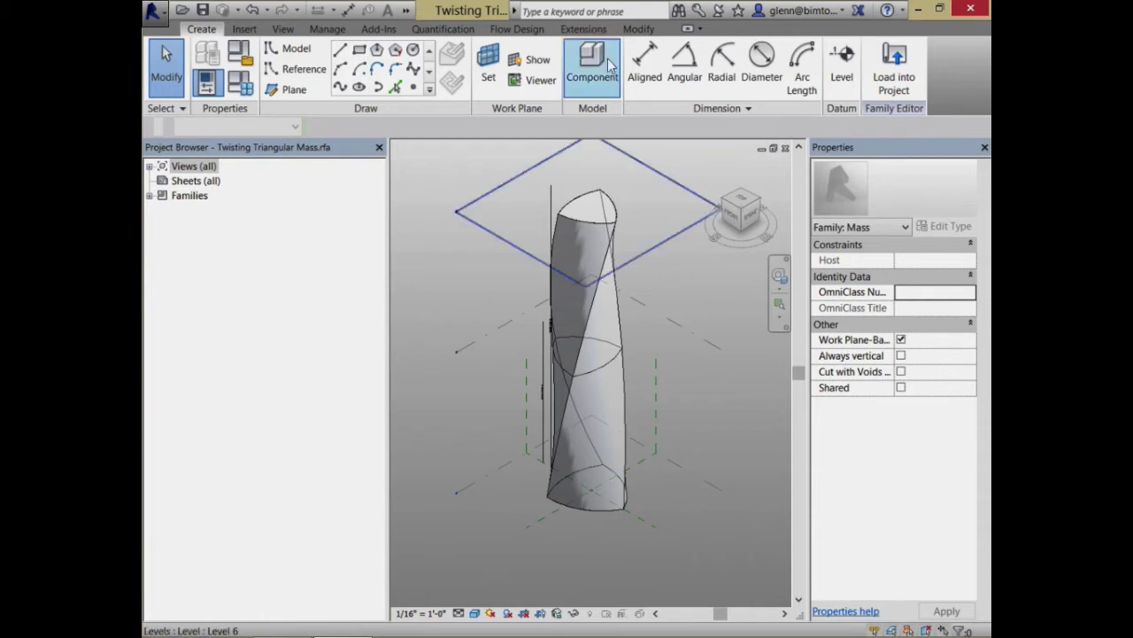
click(893, 66)
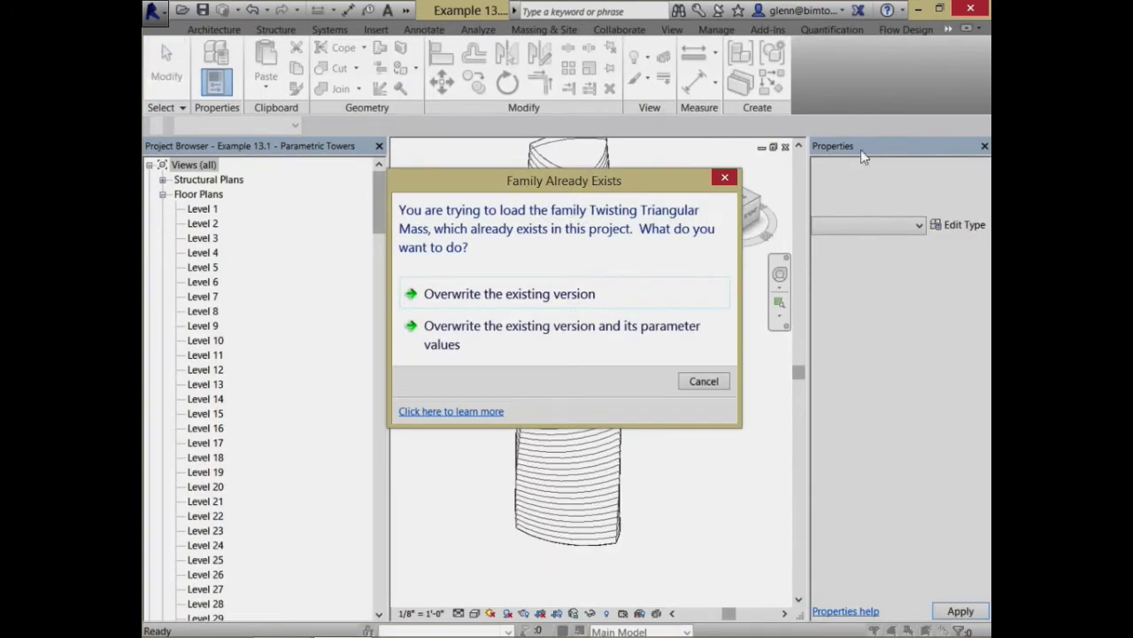
click(645, 336)
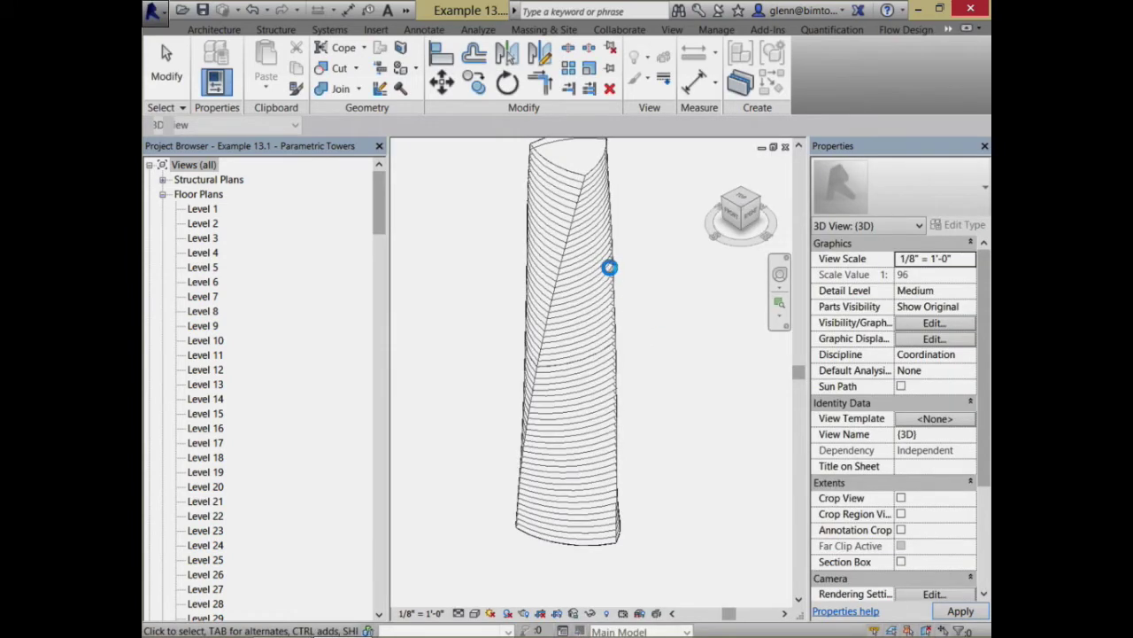
Step: Select the tower mass in the project and set its Top Rotation to 120°
click(562, 260)
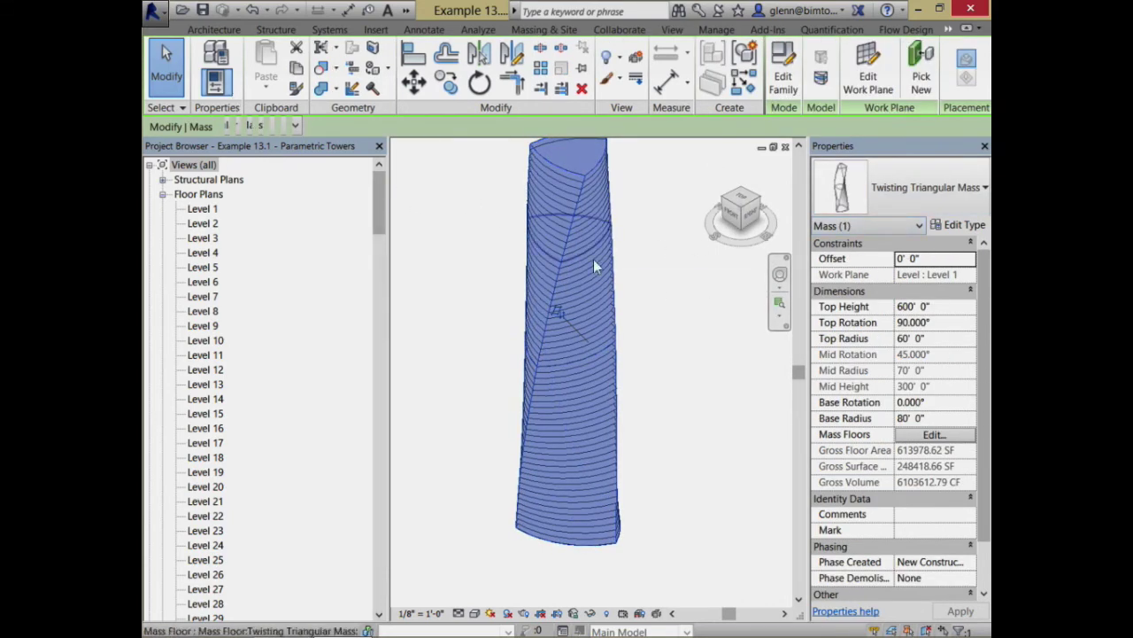
click(950, 324)
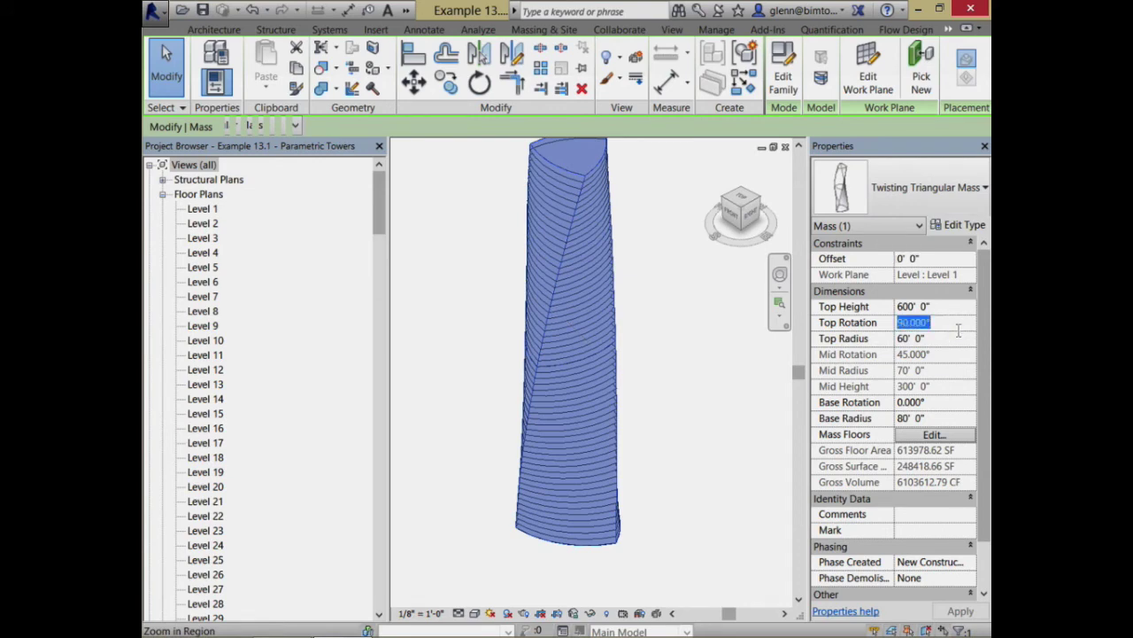
text(120)
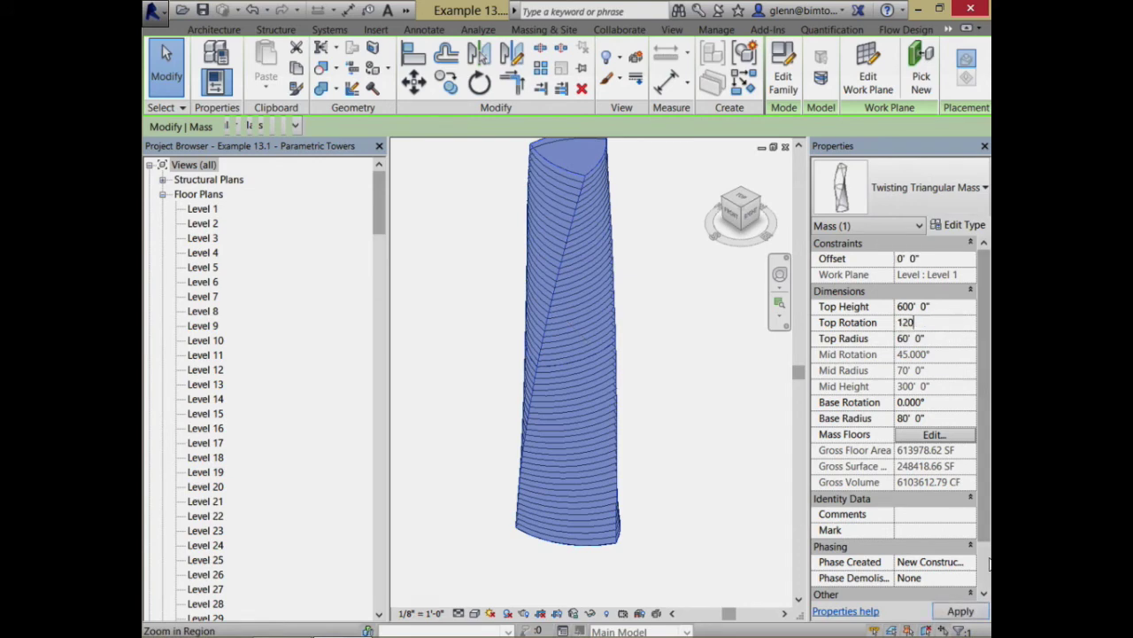
click(971, 614)
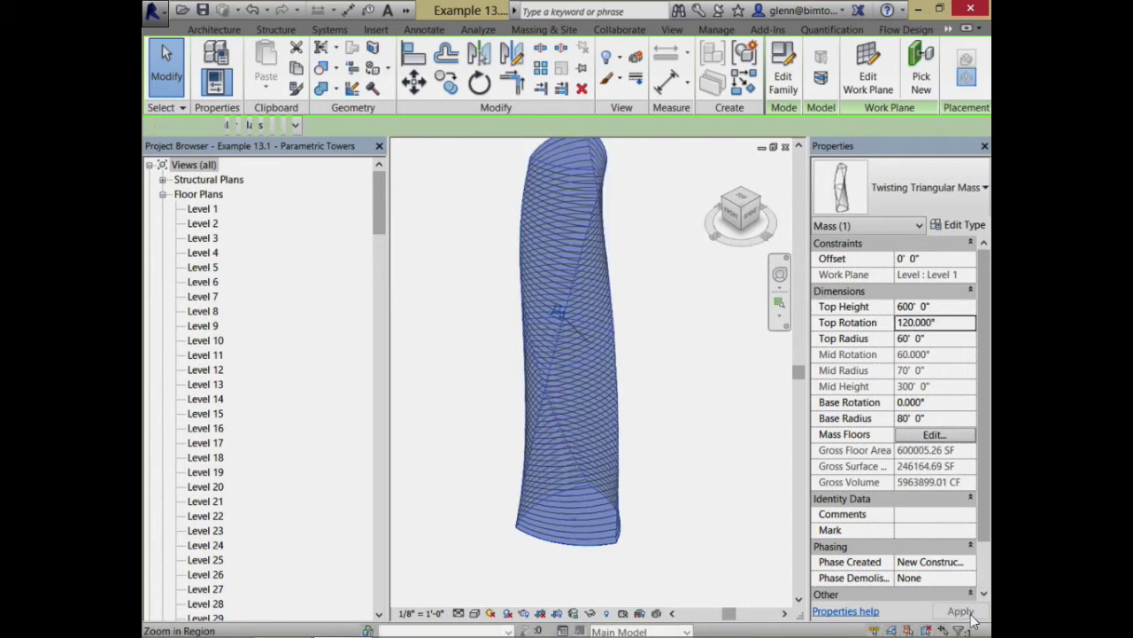
Step: Set the tower mass's Top Radius to 20' and apply the change
click(695, 443)
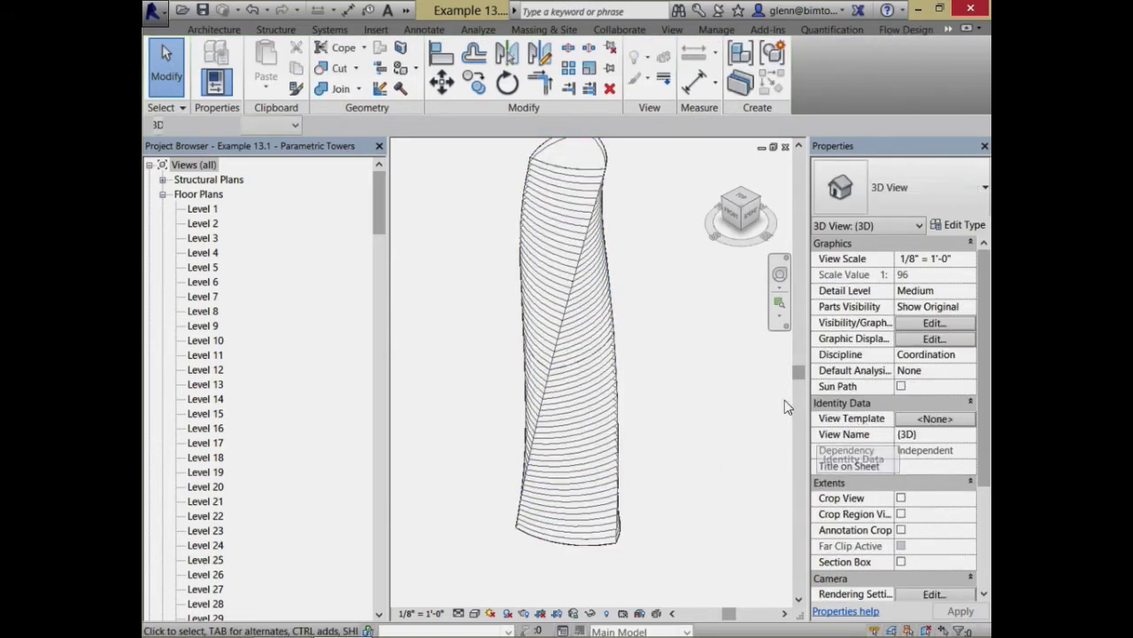
click(589, 173)
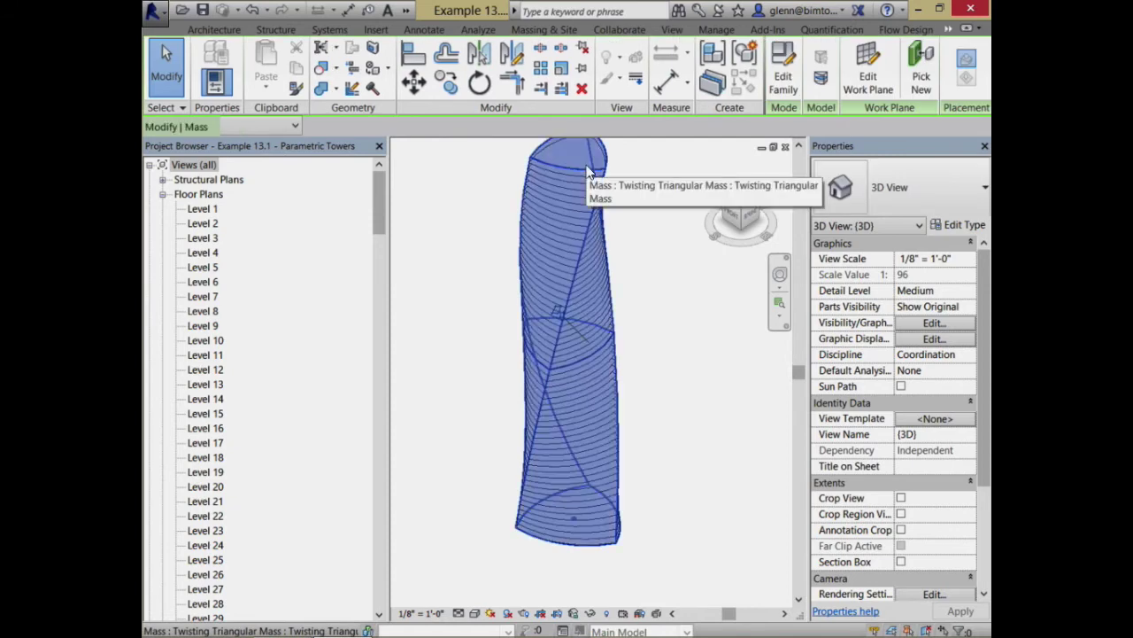
click(925, 339)
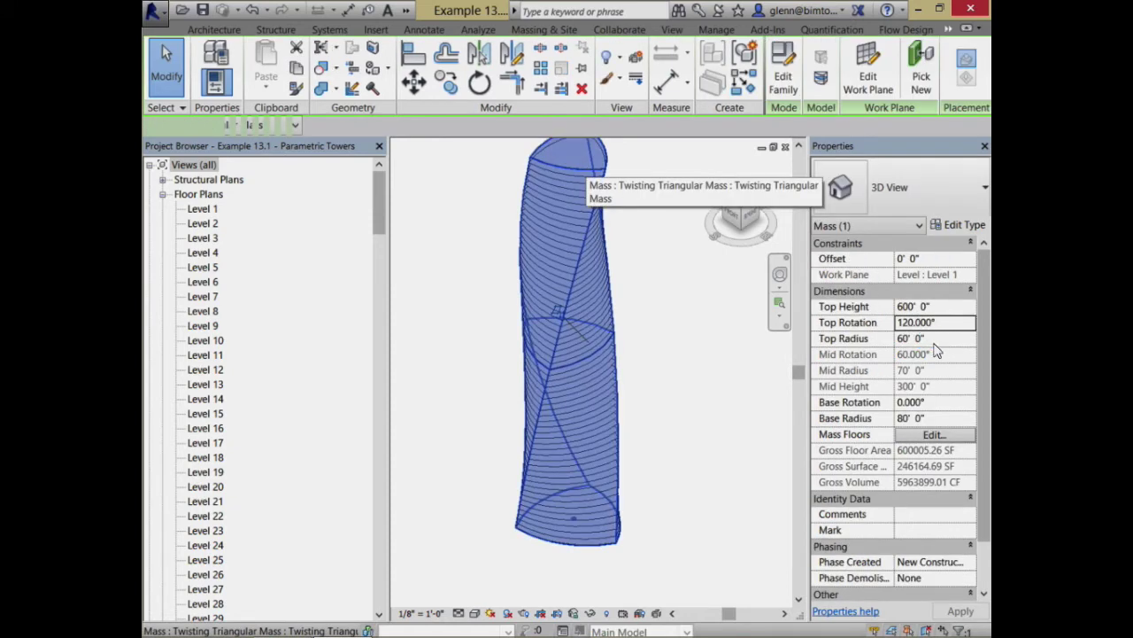
text(20)
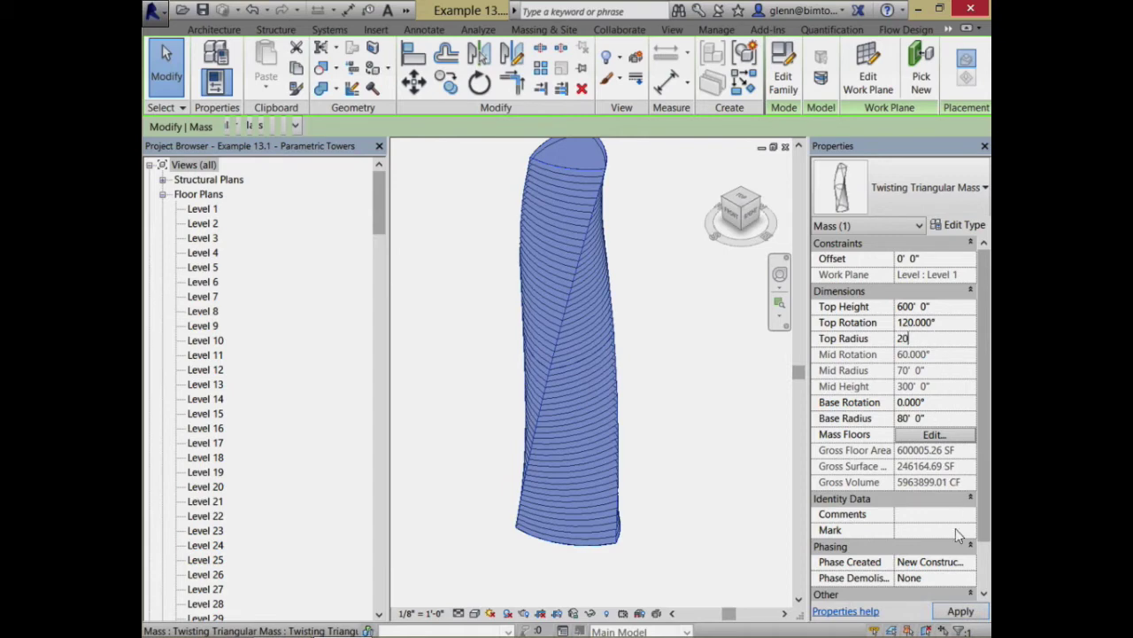
click(972, 611)
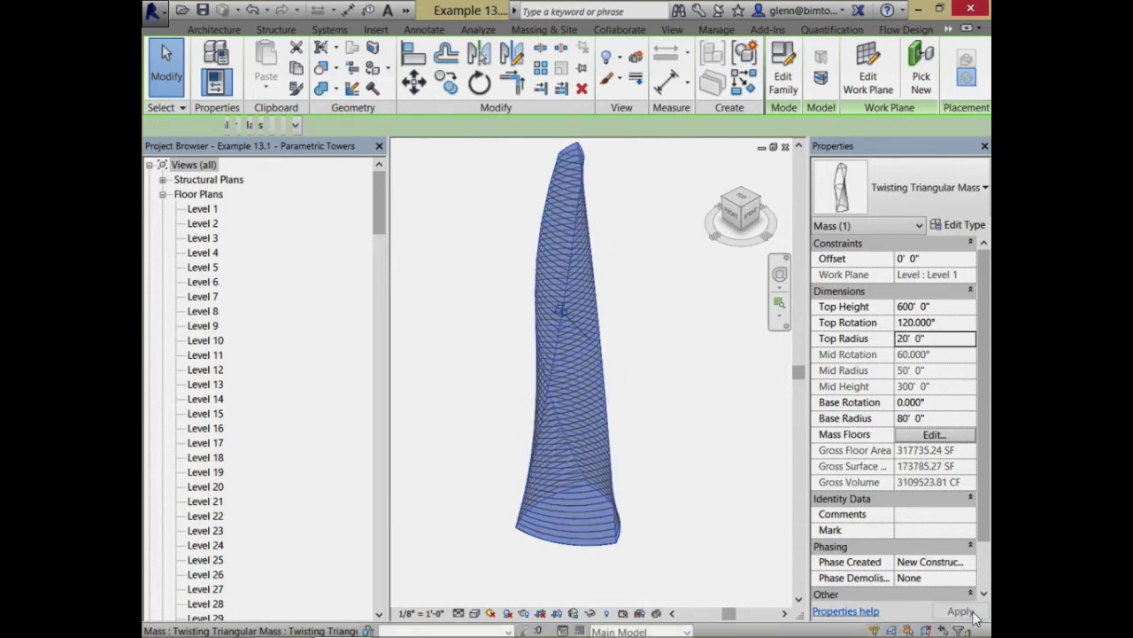
click(688, 336)
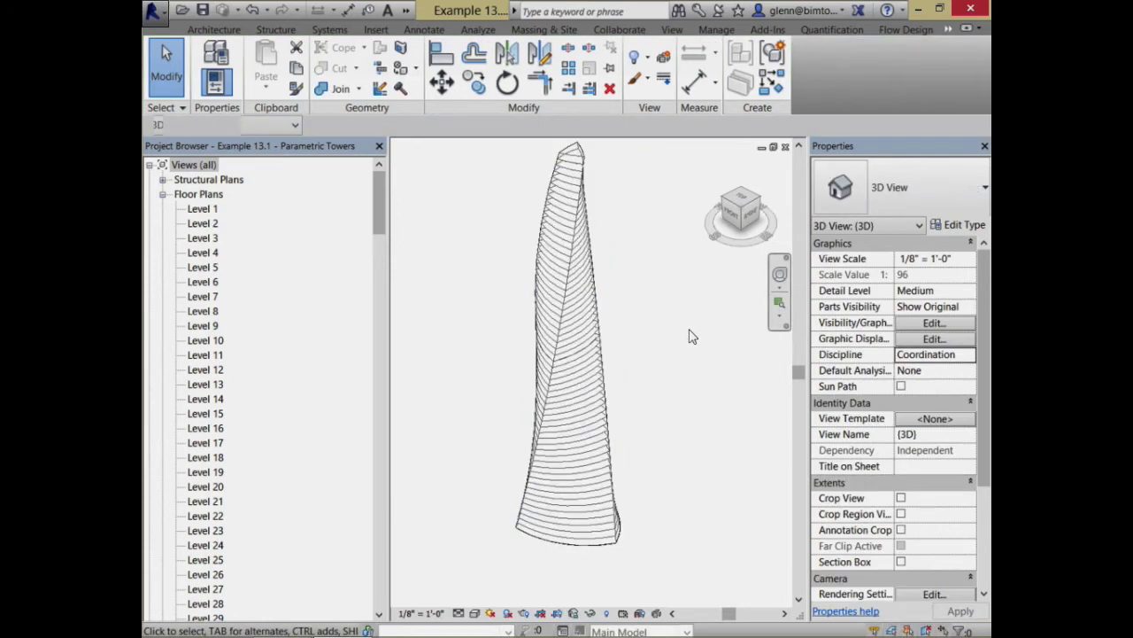
click(779, 274)
drag(689, 363, 649, 354)
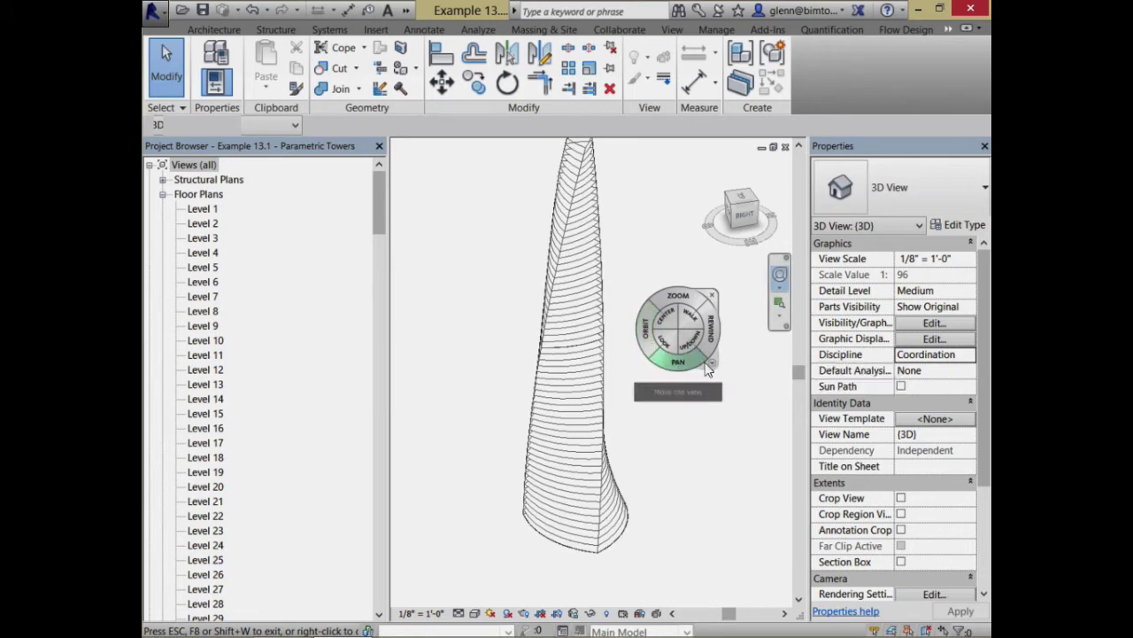
drag(678, 363, 683, 416)
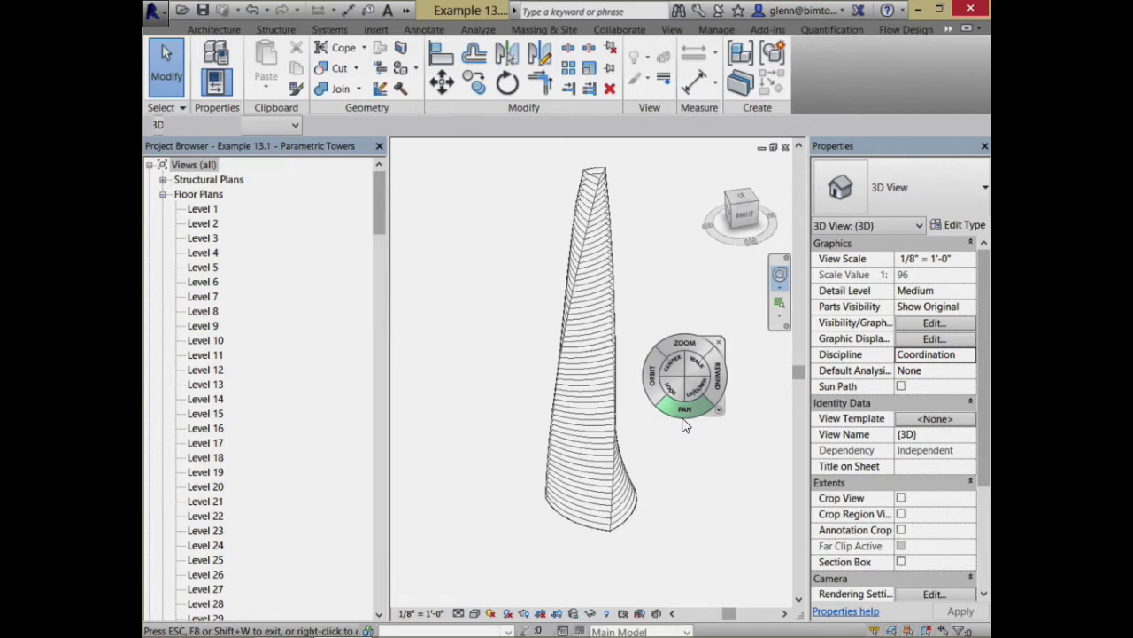
key(Escape)
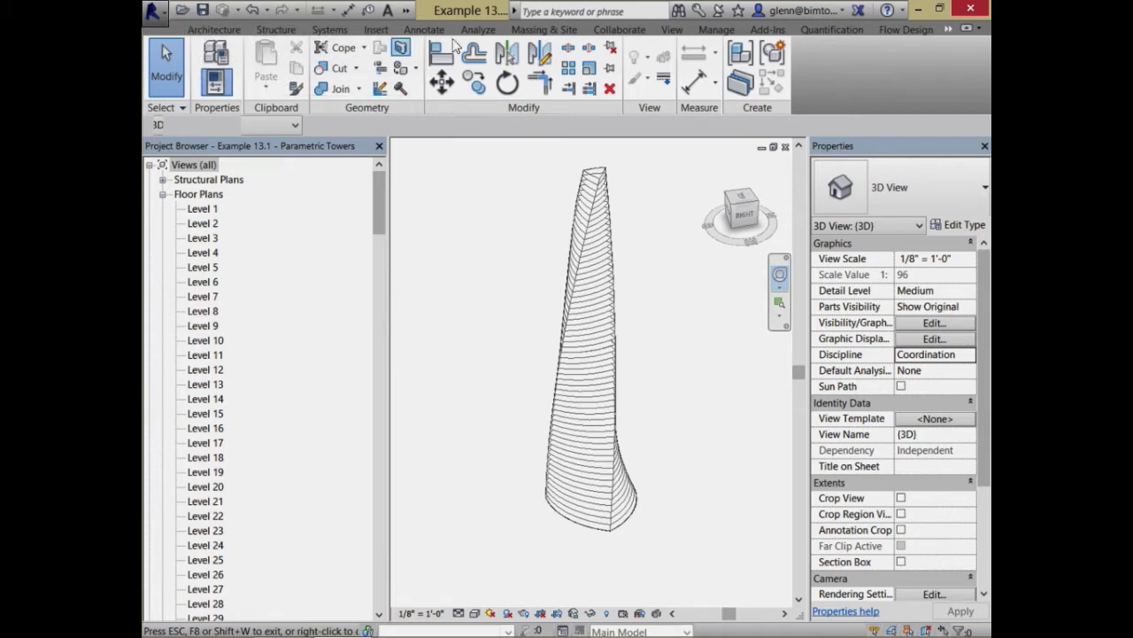
Step: Launch the Dynamo visual programming add-in from the project
click(767, 30)
click(669, 71)
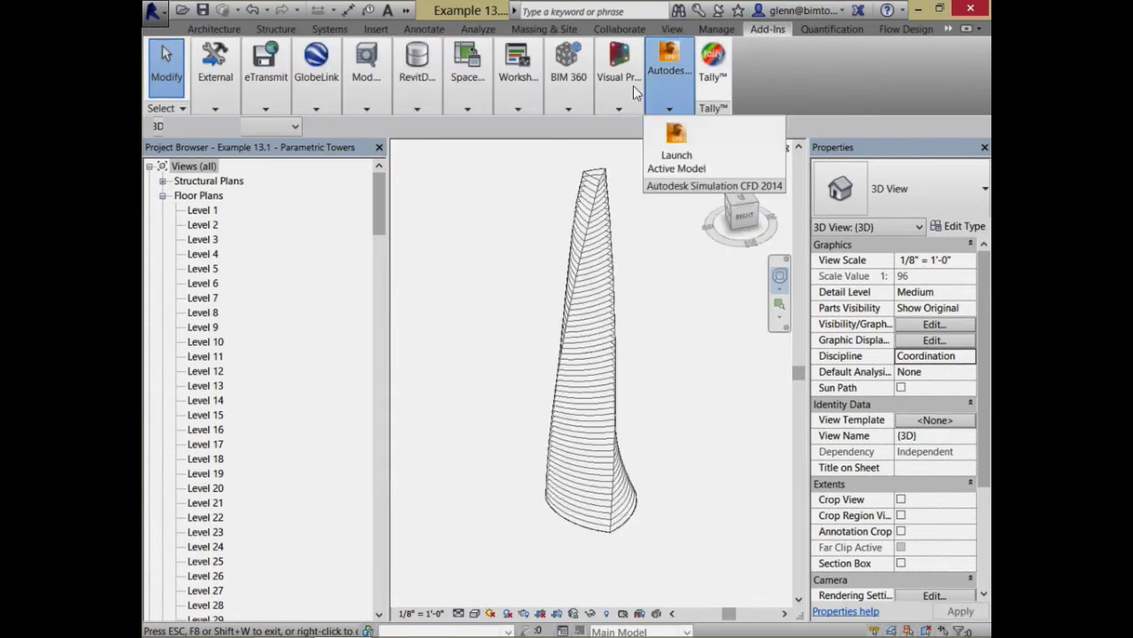
mouse_move(629, 84)
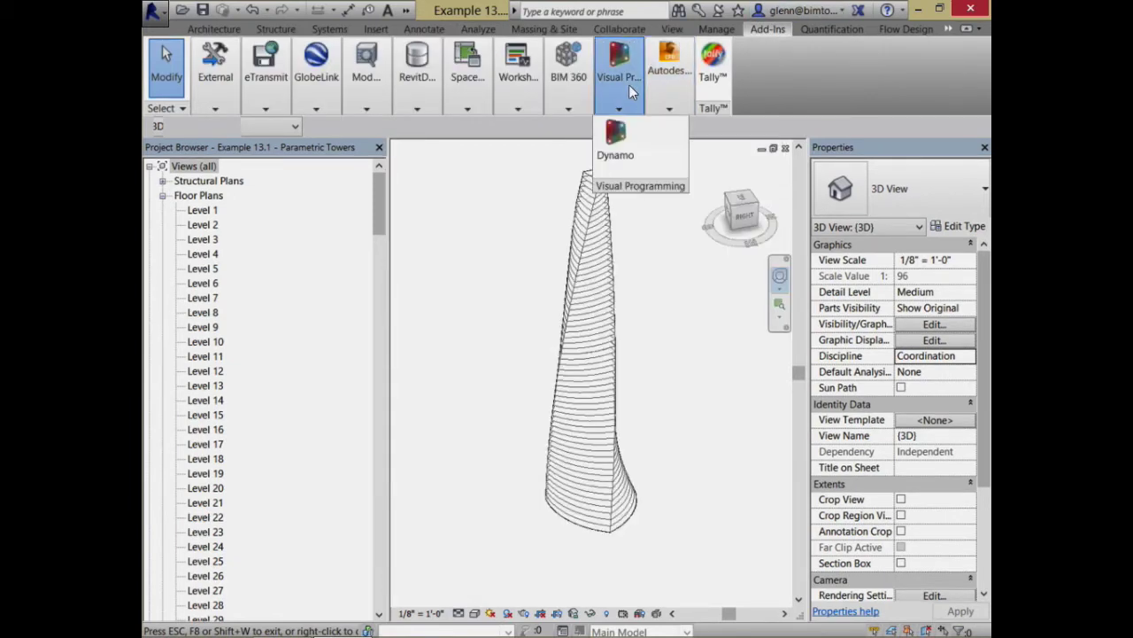
click(603, 154)
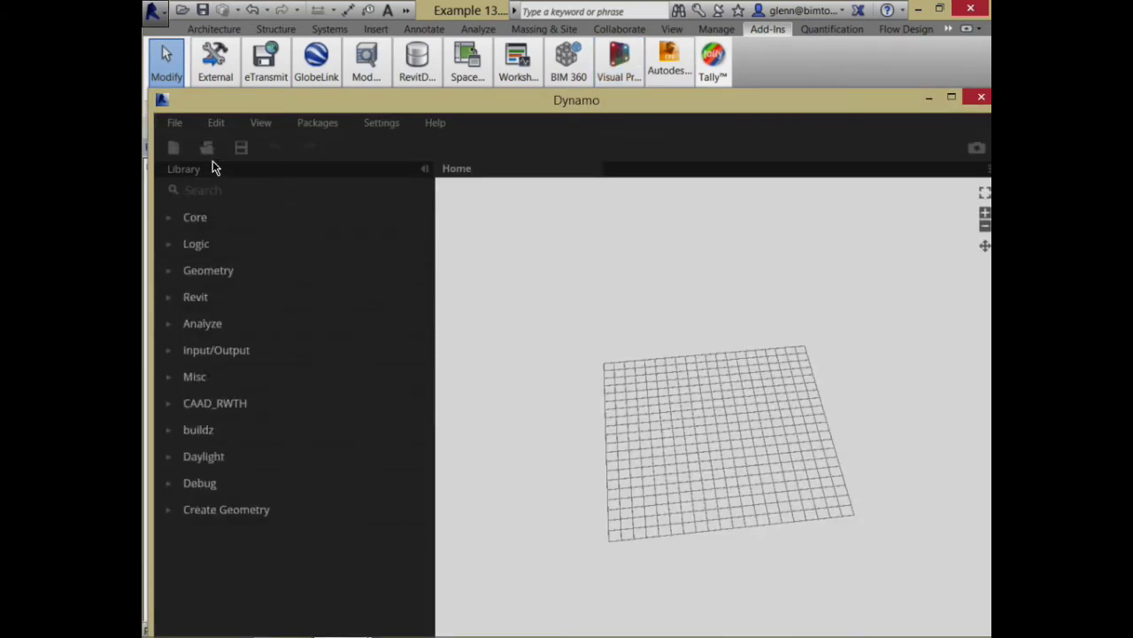
Step: Open Example 13.1 - Finding the Max or Min - Any Element Parameter.dyn from the Example 13.1 folder in CEE 120C_220C, Session 13
click(208, 148)
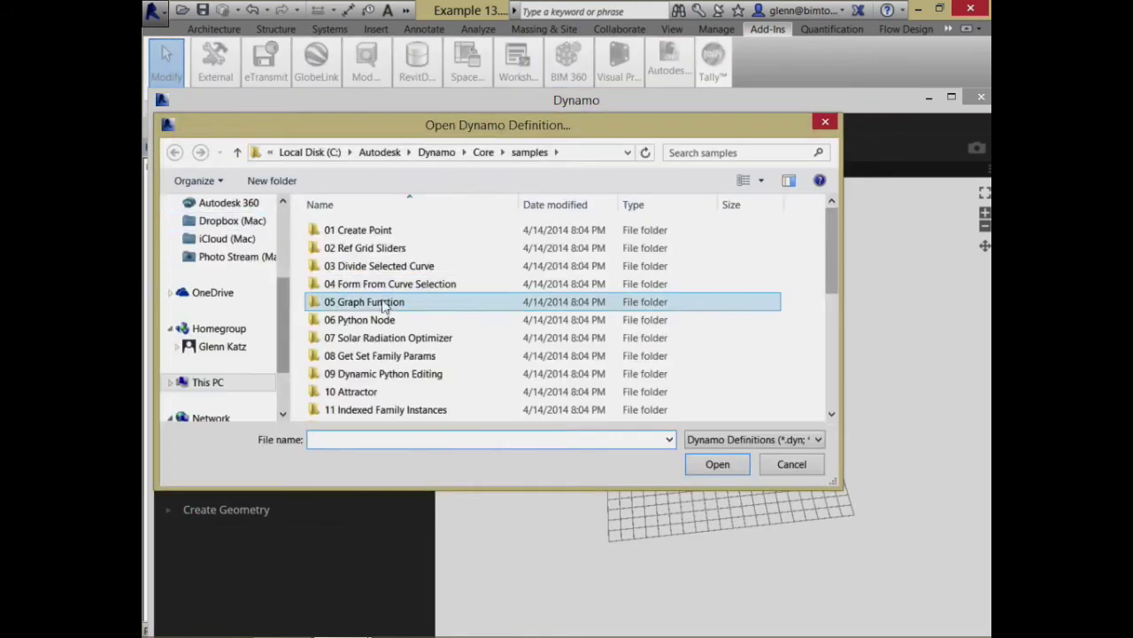
scroll(266, 266, up, 3)
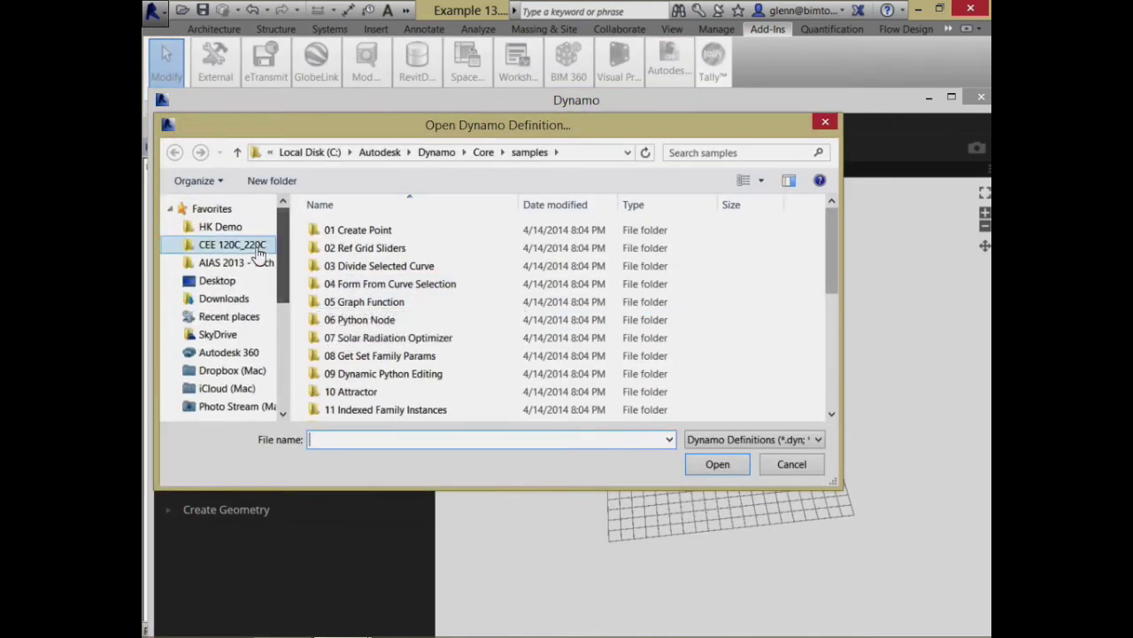
click(255, 252)
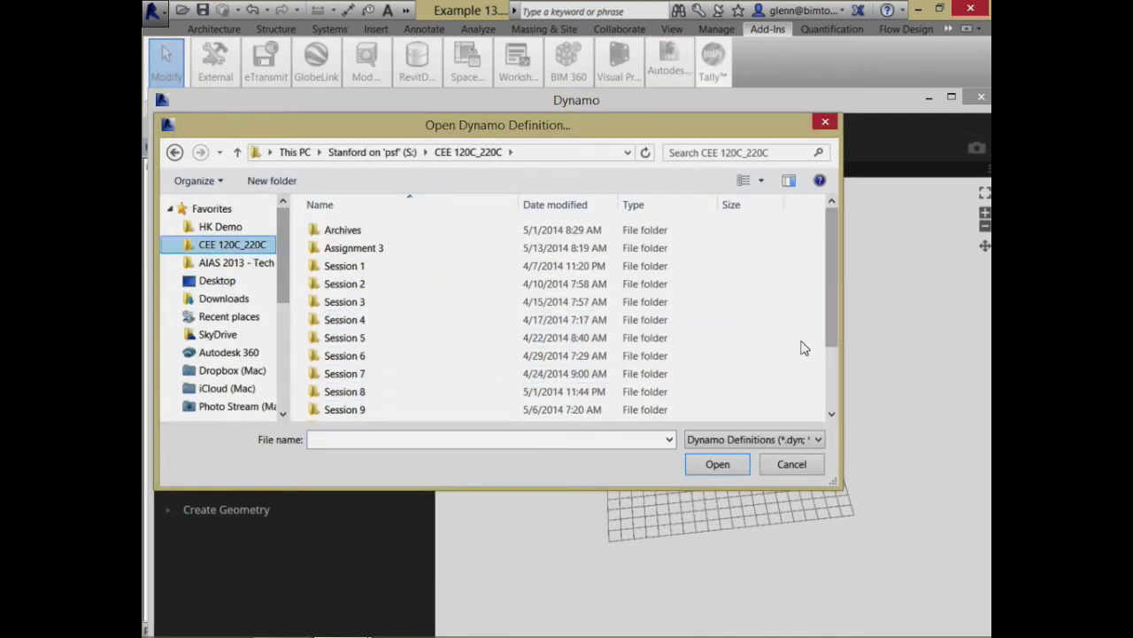
drag(840, 344, 827, 404)
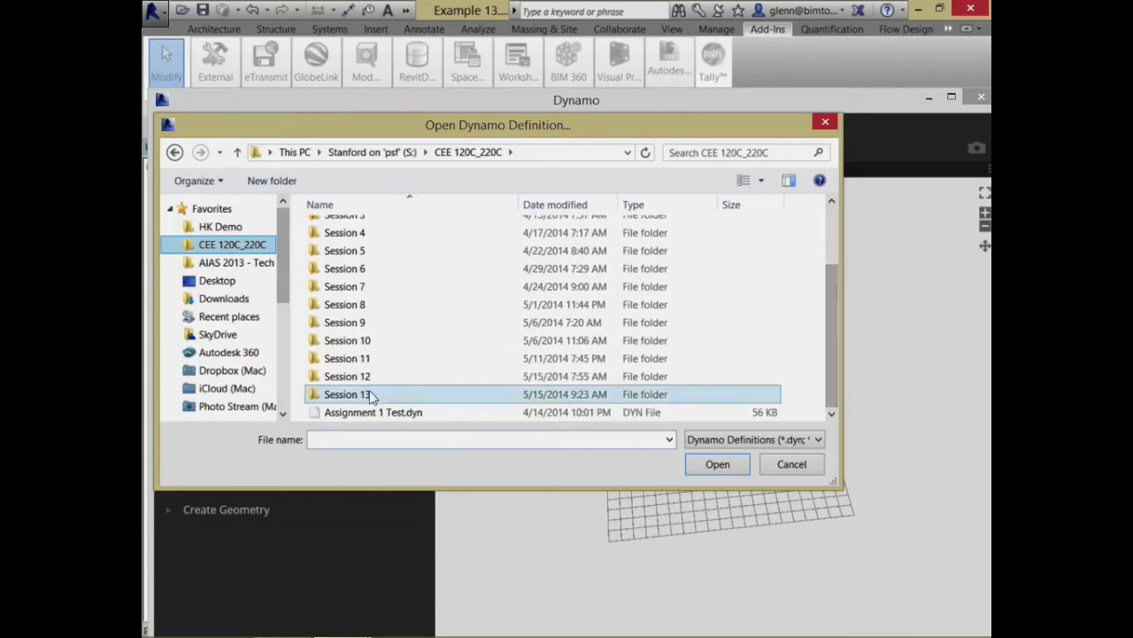
double_click(372, 394)
double_click(390, 232)
click(383, 286)
double_click(384, 287)
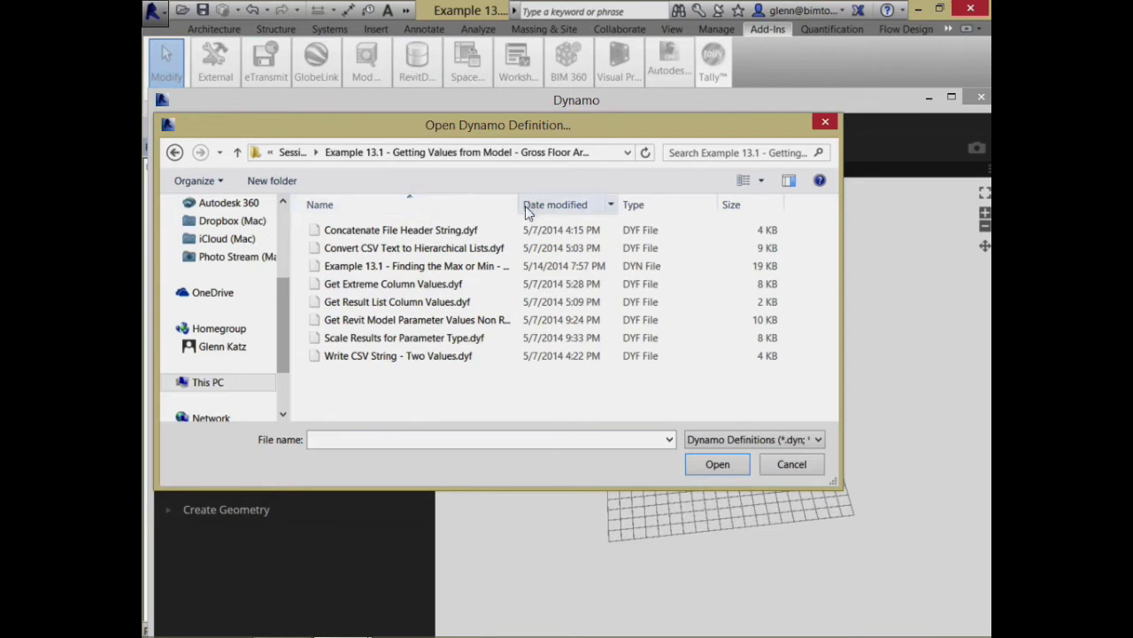
drag(521, 204, 657, 192)
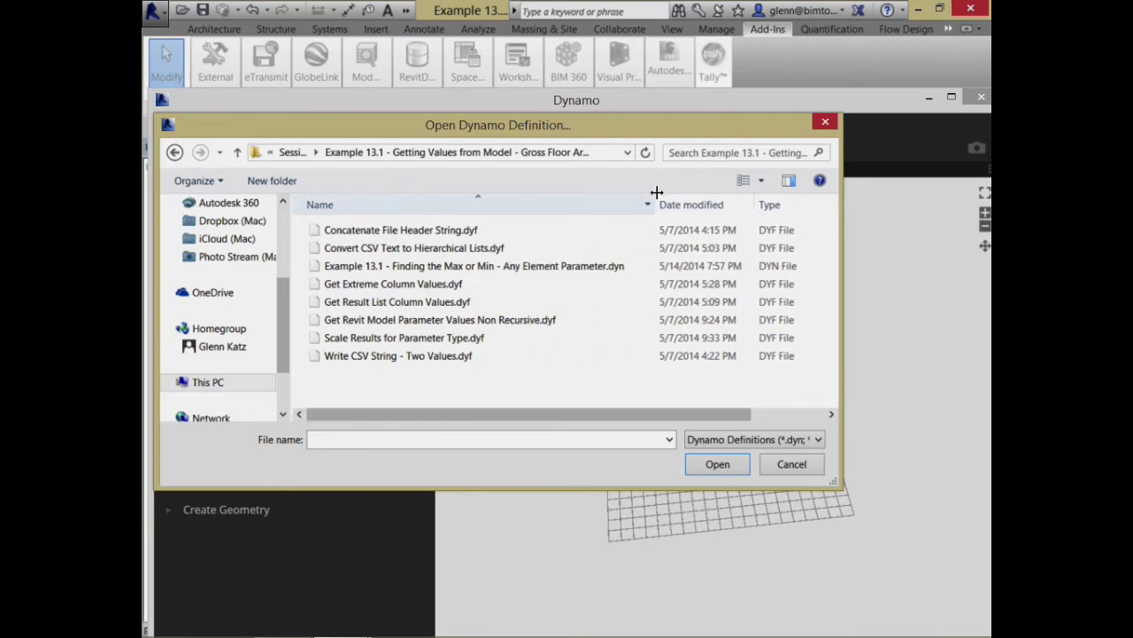
click(546, 270)
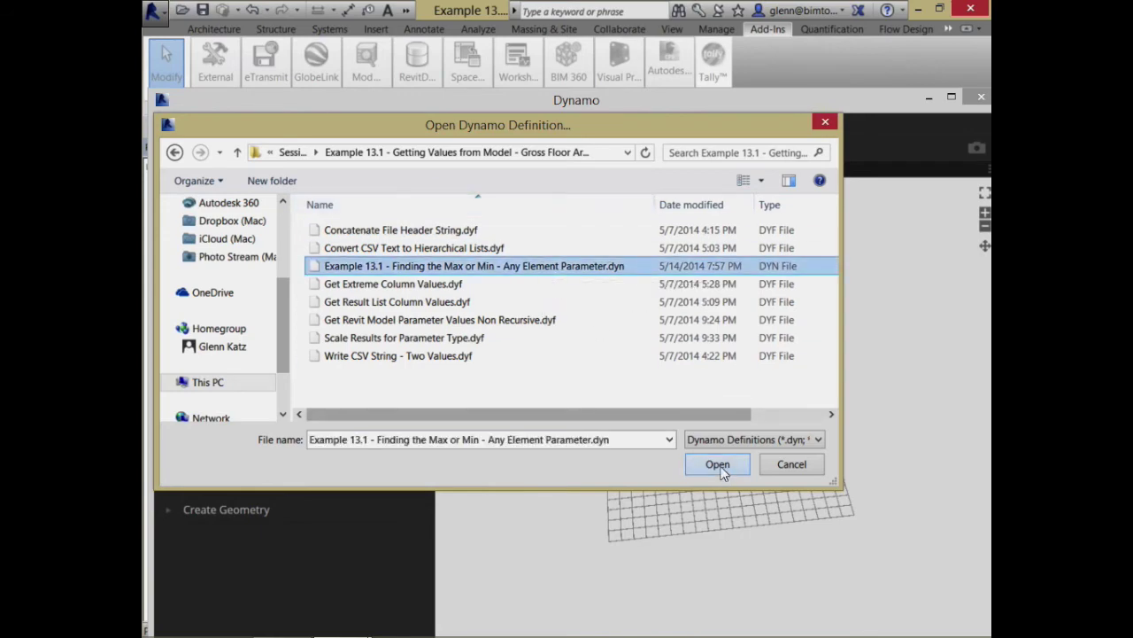
click(718, 465)
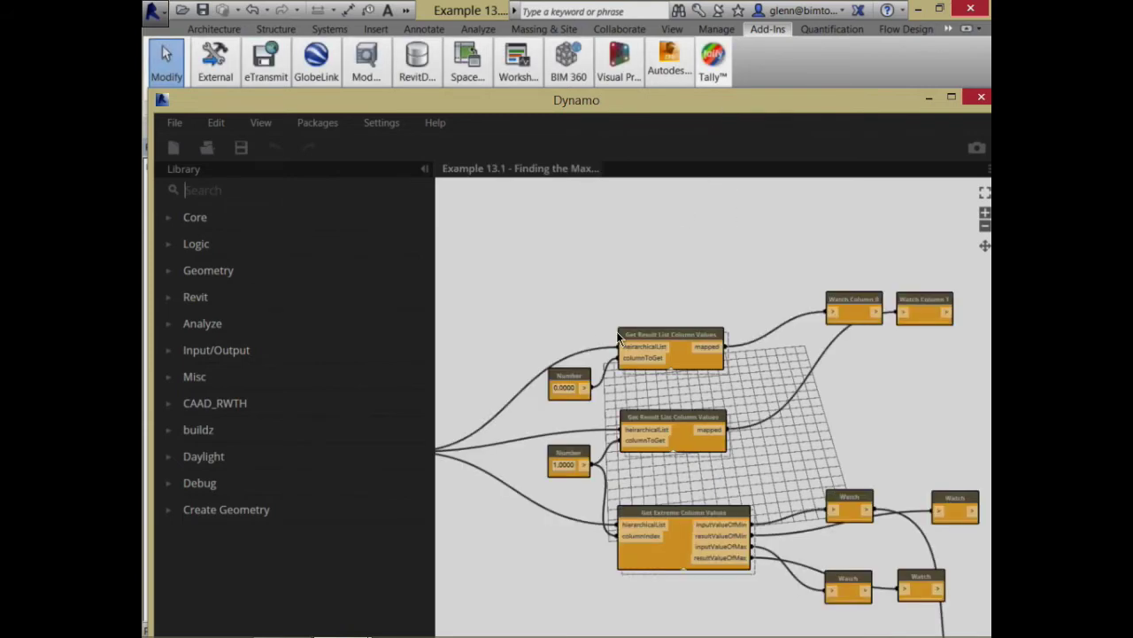
Step: Examine the graph's input nodes for family instance, tested and reported parameters, parameter type, file path, initial value, increment and highest value
middle_drag(614, 306, 804, 286)
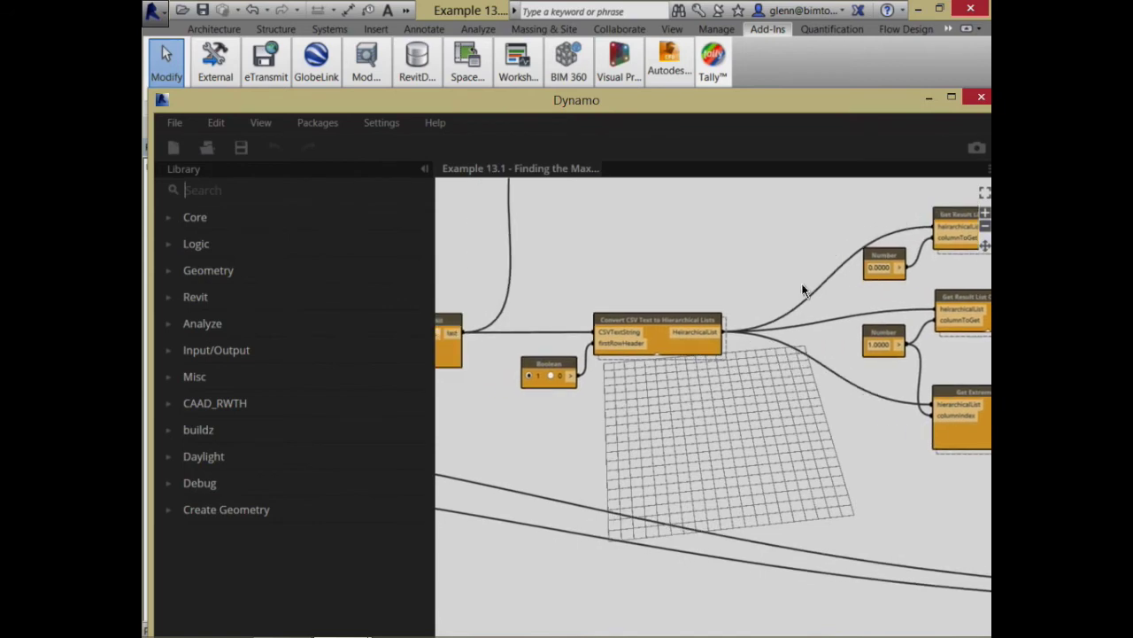
middle_drag(632, 281, 805, 359)
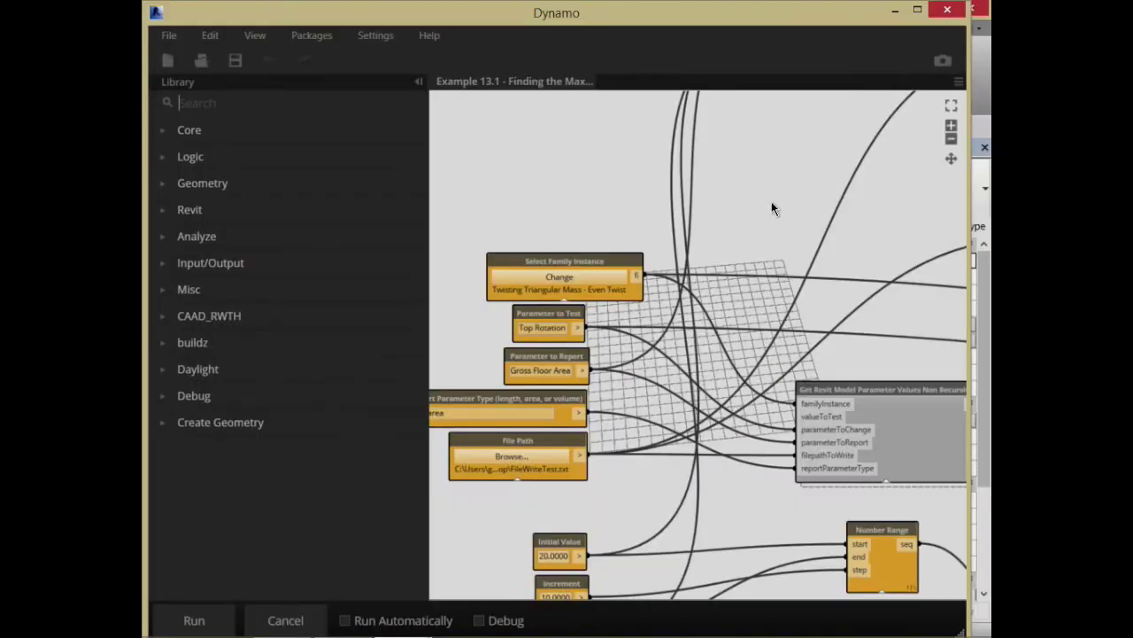
middle_drag(772, 207, 771, 159)
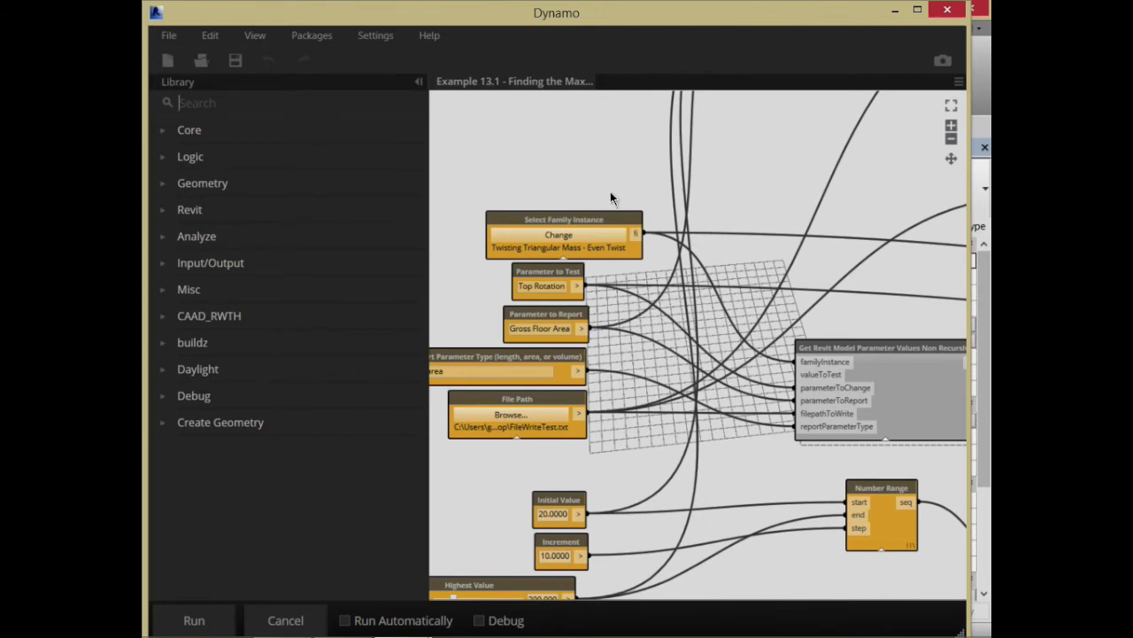
scroll(610, 193, up, 2)
middle_drag(610, 192, 686, 86)
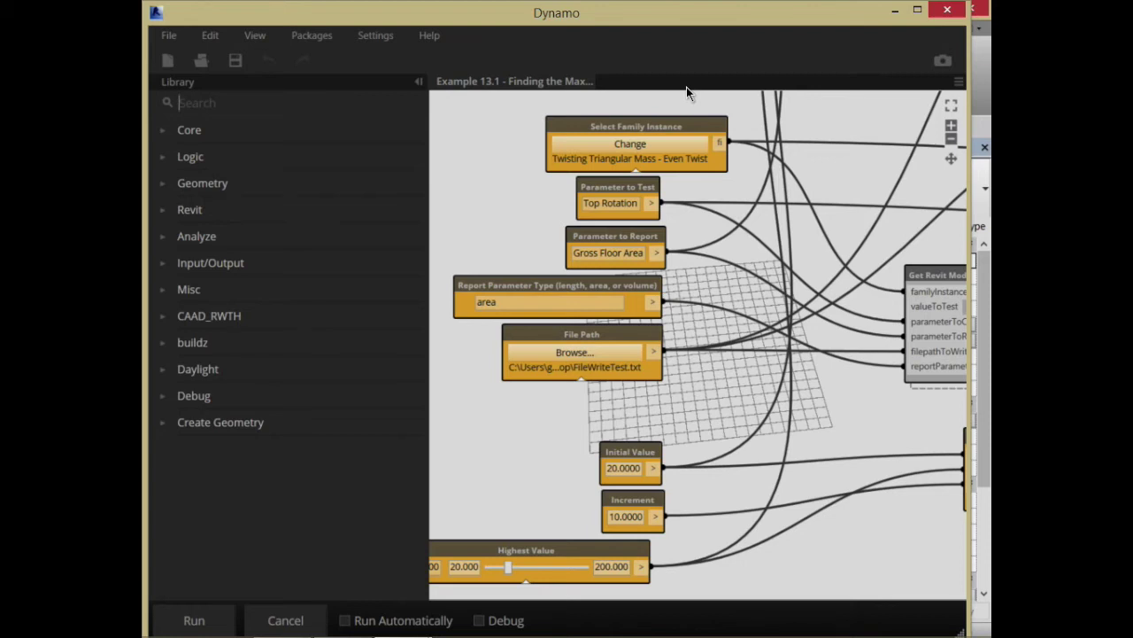
middle_drag(566, 411, 666, 344)
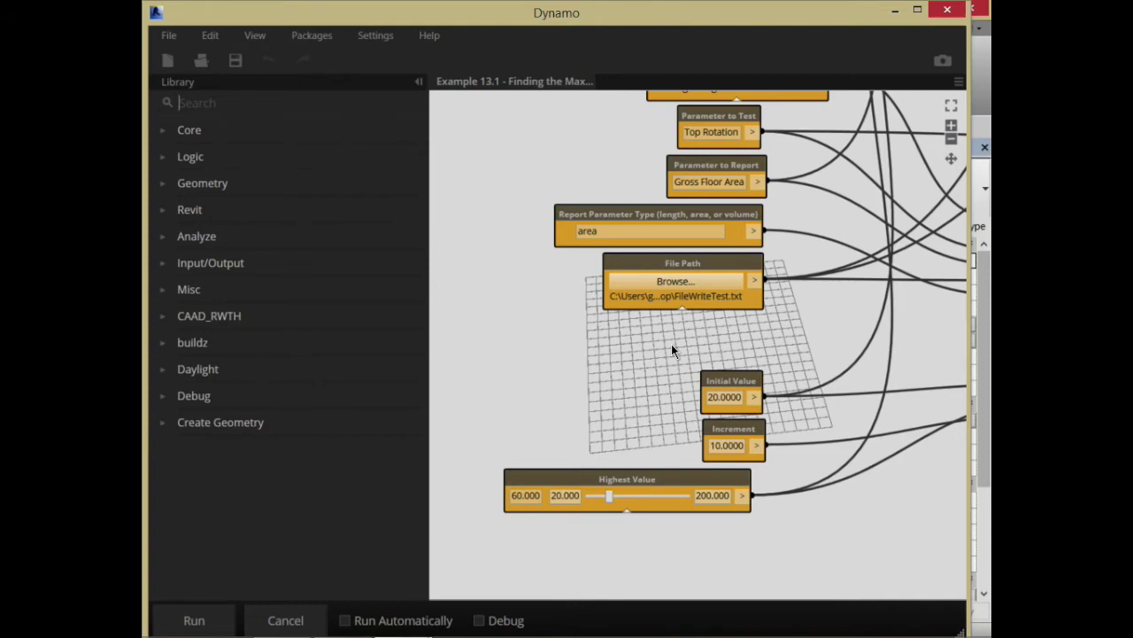
scroll(602, 328, up, 3)
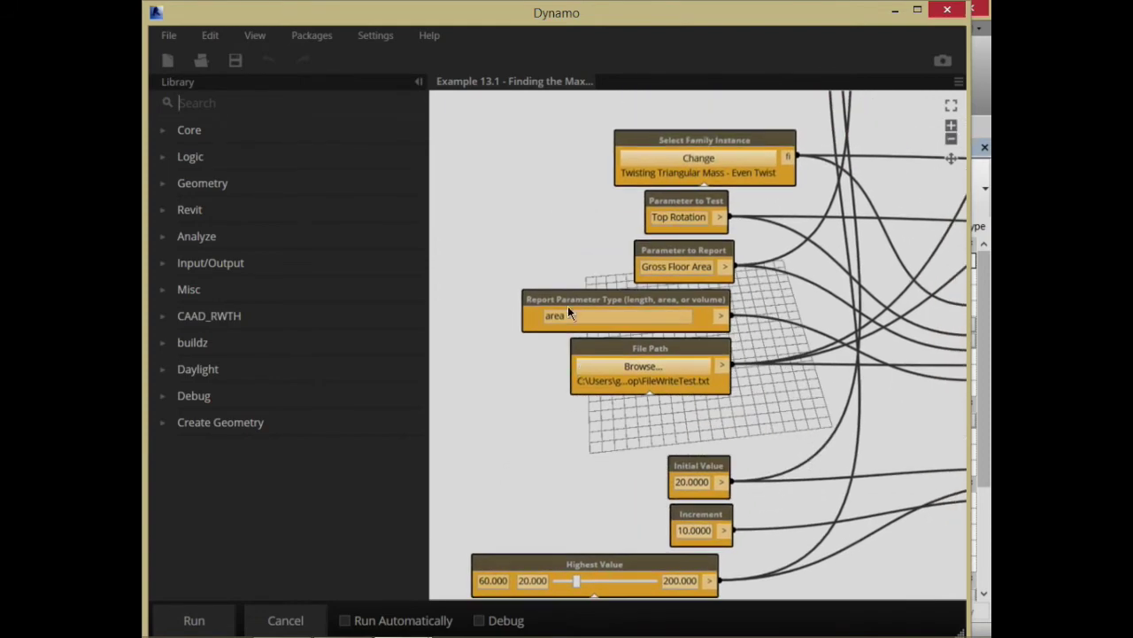
middle_drag(569, 251, 468, 412)
scroll(615, 241, down, 1)
middle_drag(613, 241, 582, 134)
Step: Uncover the Revit 3D view behind the Dynamo window and select the Twisting Triangular Mass - Even Twist tower to view its properties
drag(703, 10, 387, 69)
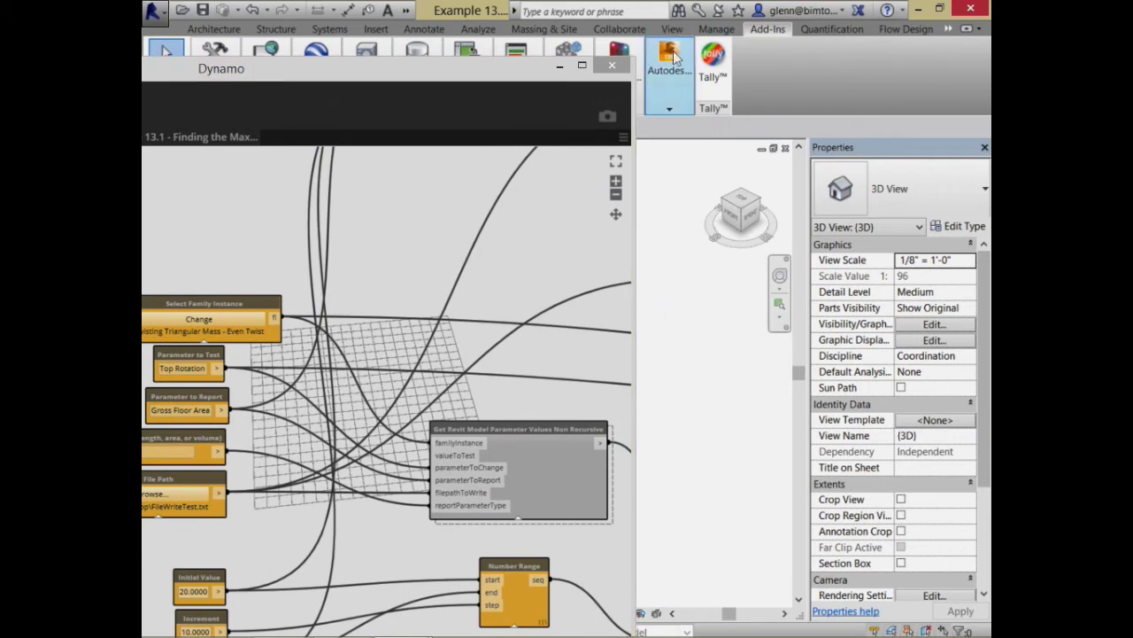
click(619, 46)
drag(534, 74, 402, 87)
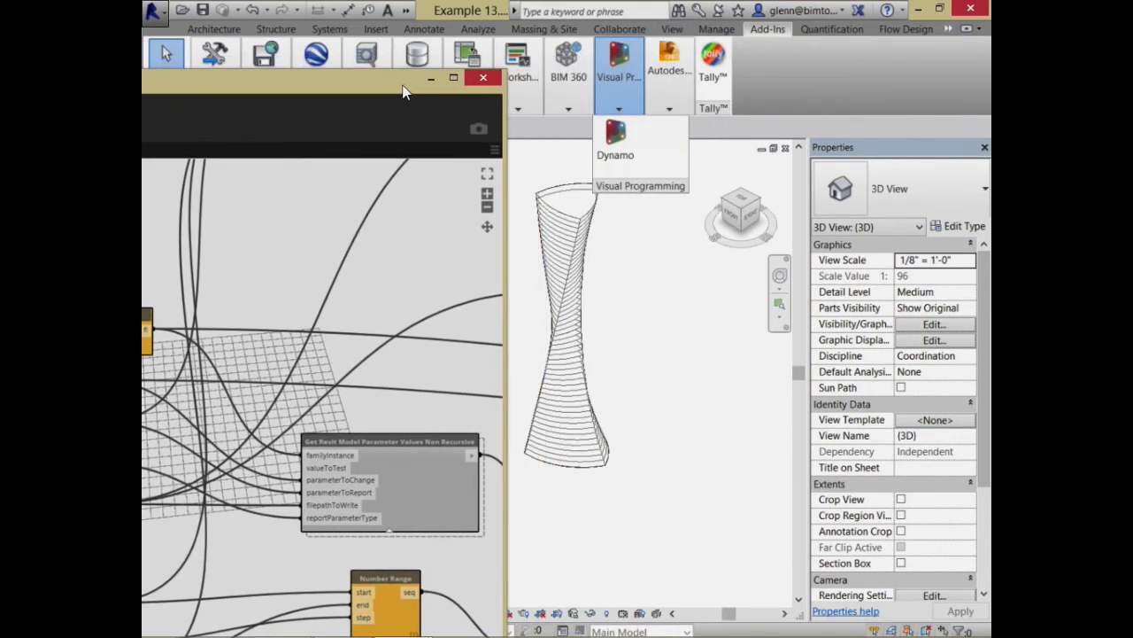
click(571, 208)
click(571, 208)
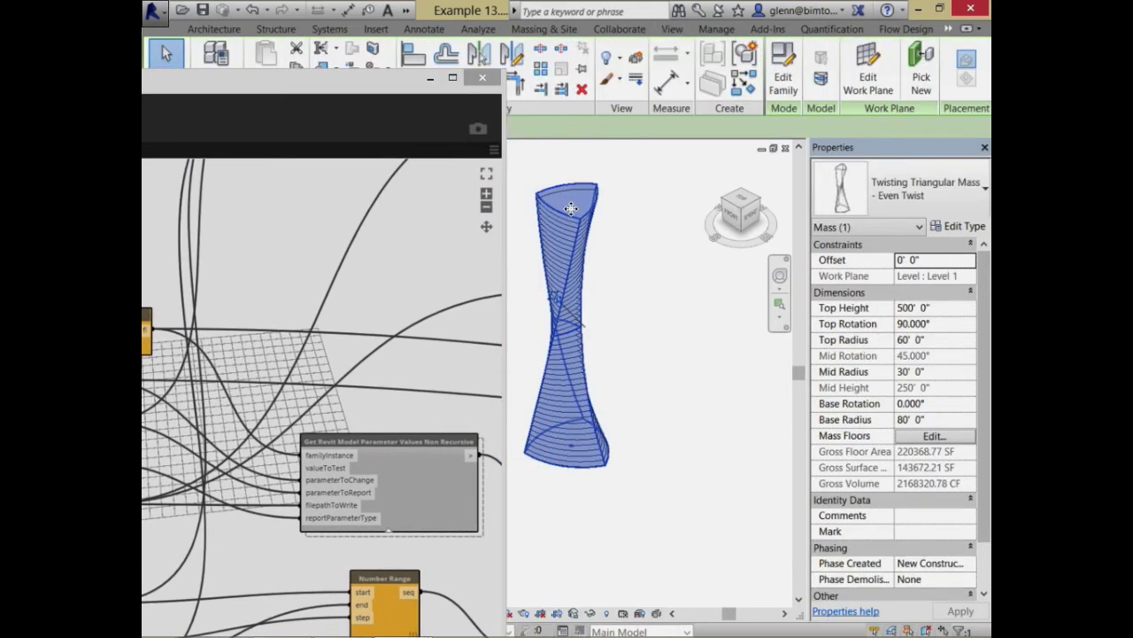
Step: Reassign the graph's Select Family Instance node to the Even Twist tower mass in the Revit 3D view
drag(371, 91, 749, 47)
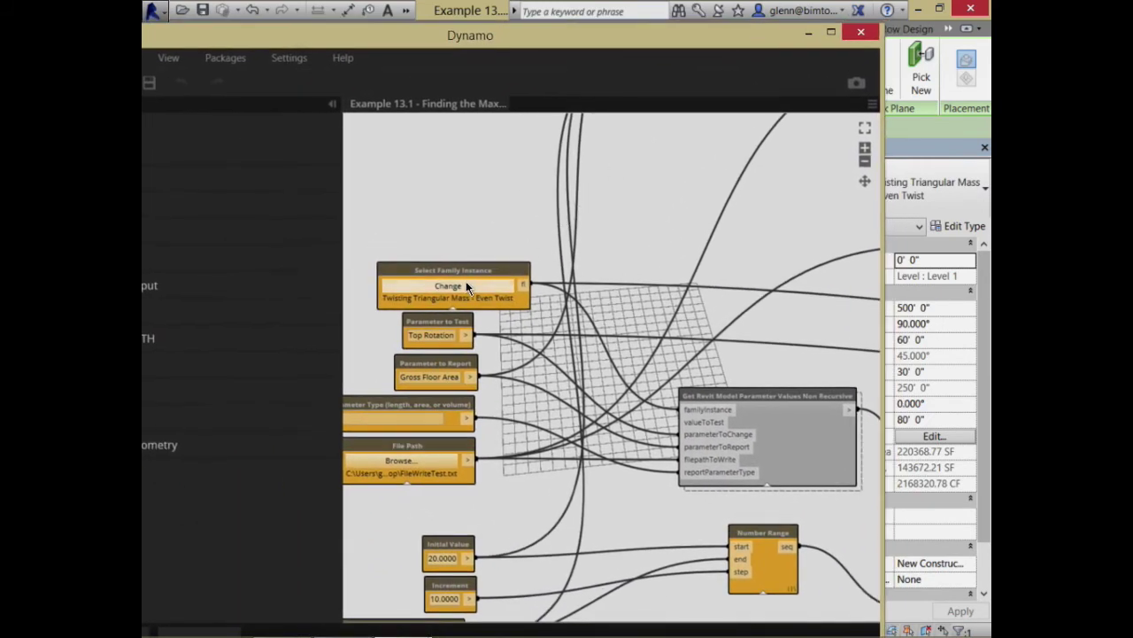
click(464, 285)
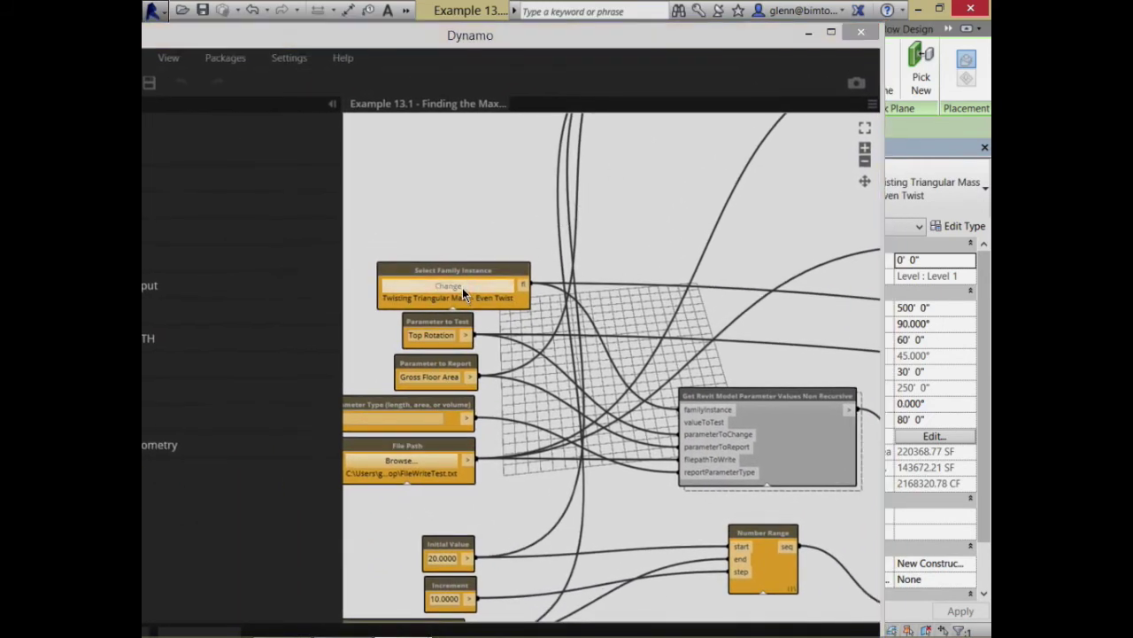
drag(671, 35, 319, 79)
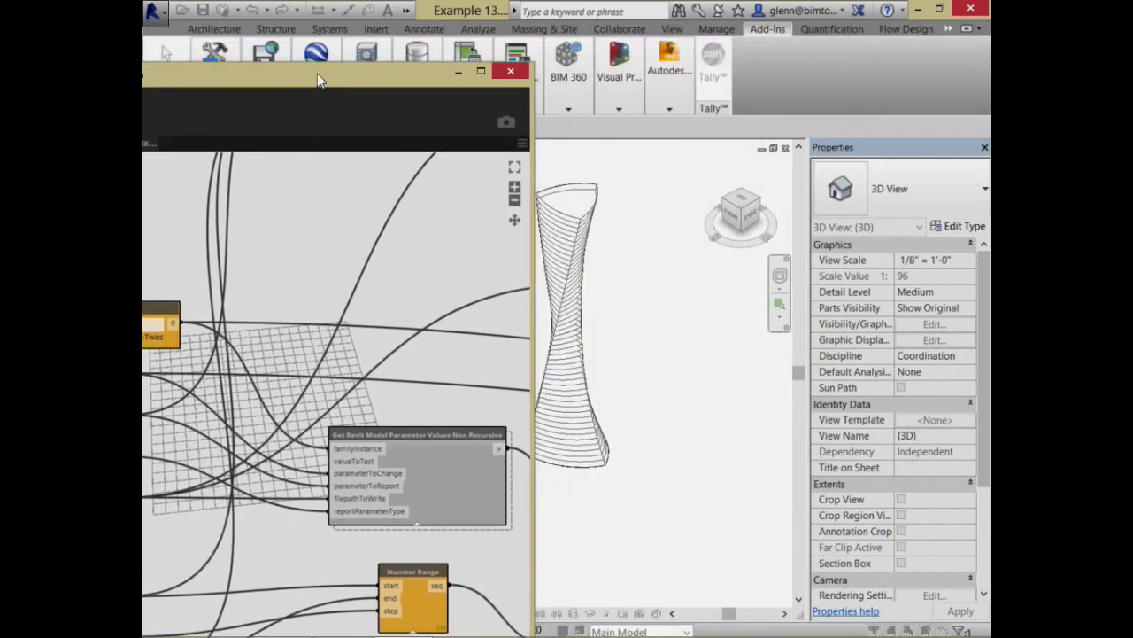
click(567, 220)
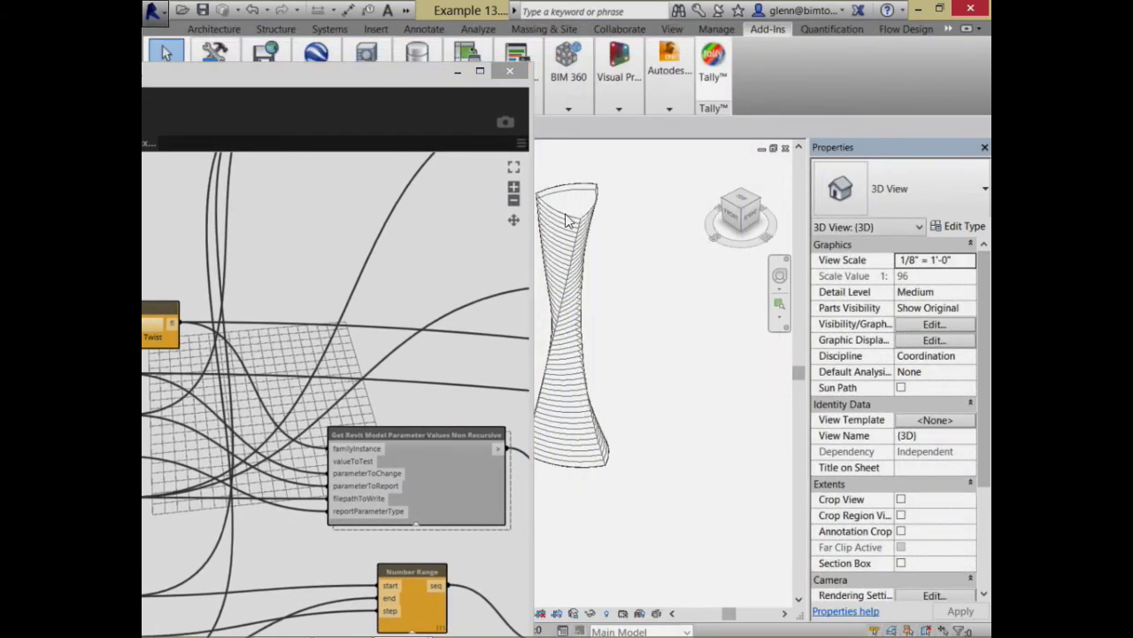
click(567, 220)
drag(357, 85, 650, 48)
Step: Open the Get Revit Model Parameter Values Non Recursive custom node for editing
middle_drag(670, 235, 656, 139)
scroll(556, 333, down, 3)
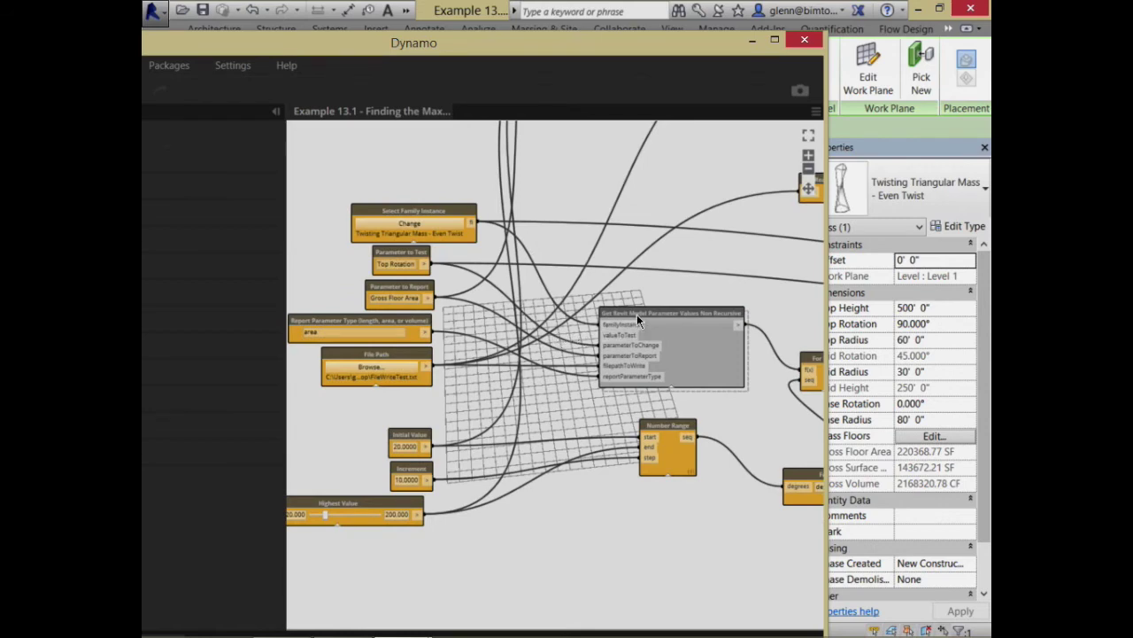
right_click(682, 313)
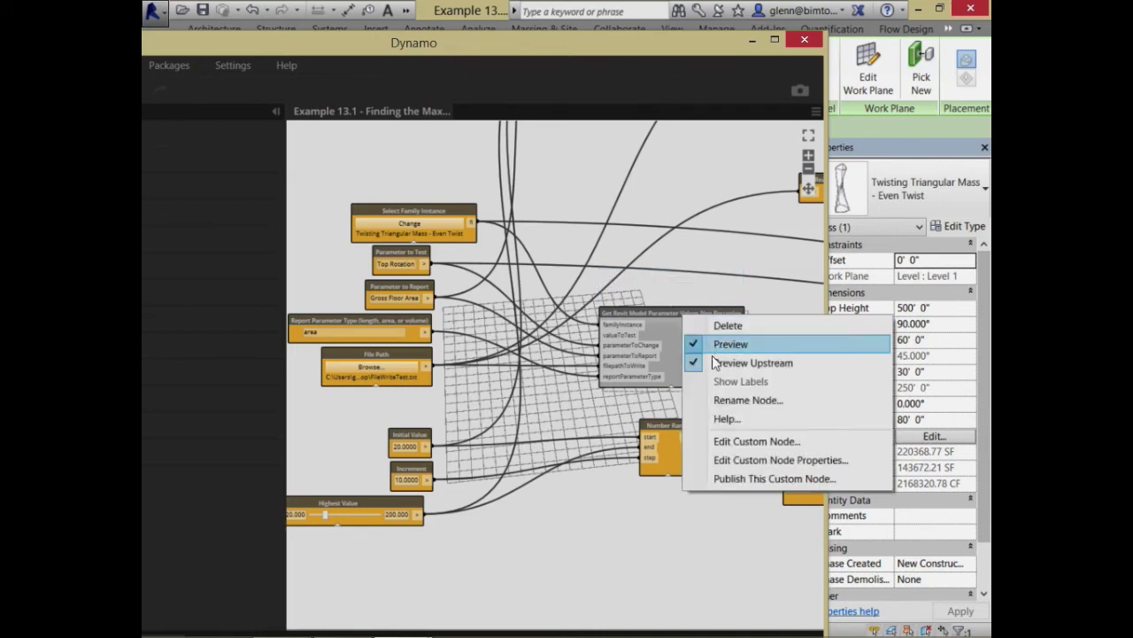
click(735, 442)
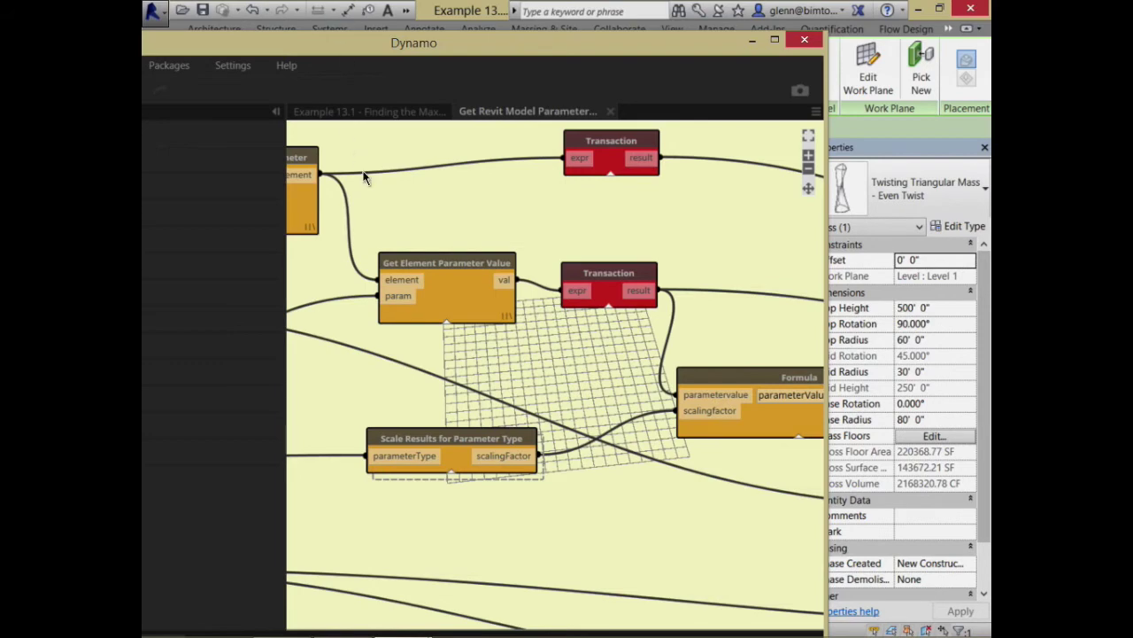
Step: Examine the custom node's workflow from its inputs through setting and getting element parameters, result scaling, CSV string writing and text file reading
scroll(362, 181, up, 1)
middle_drag(362, 188, 696, 262)
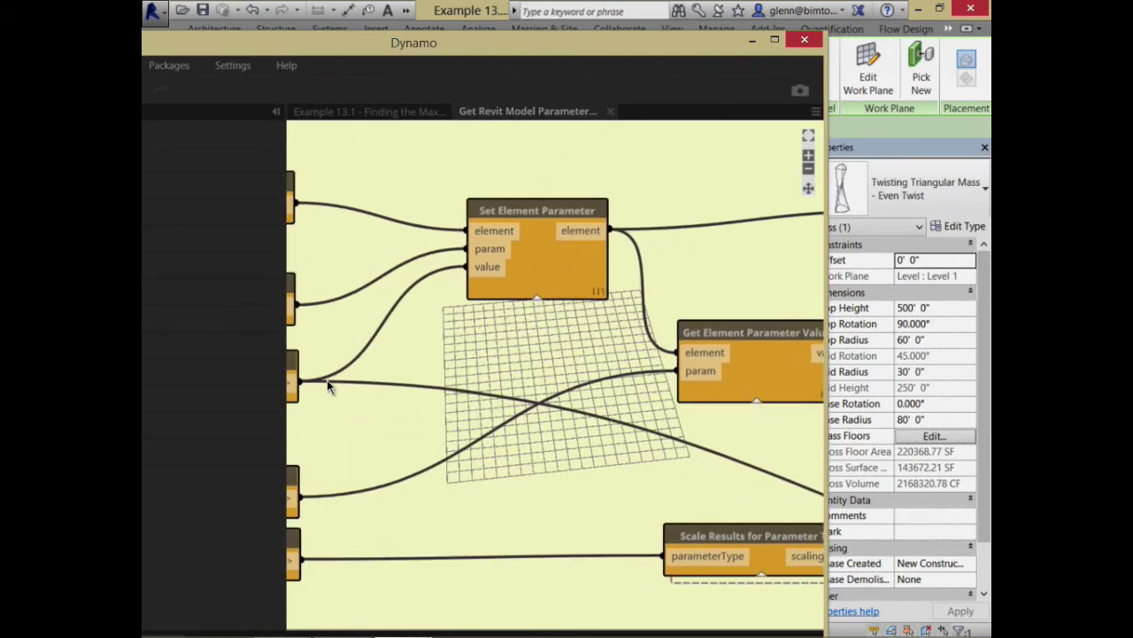
middle_drag(372, 401, 524, 374)
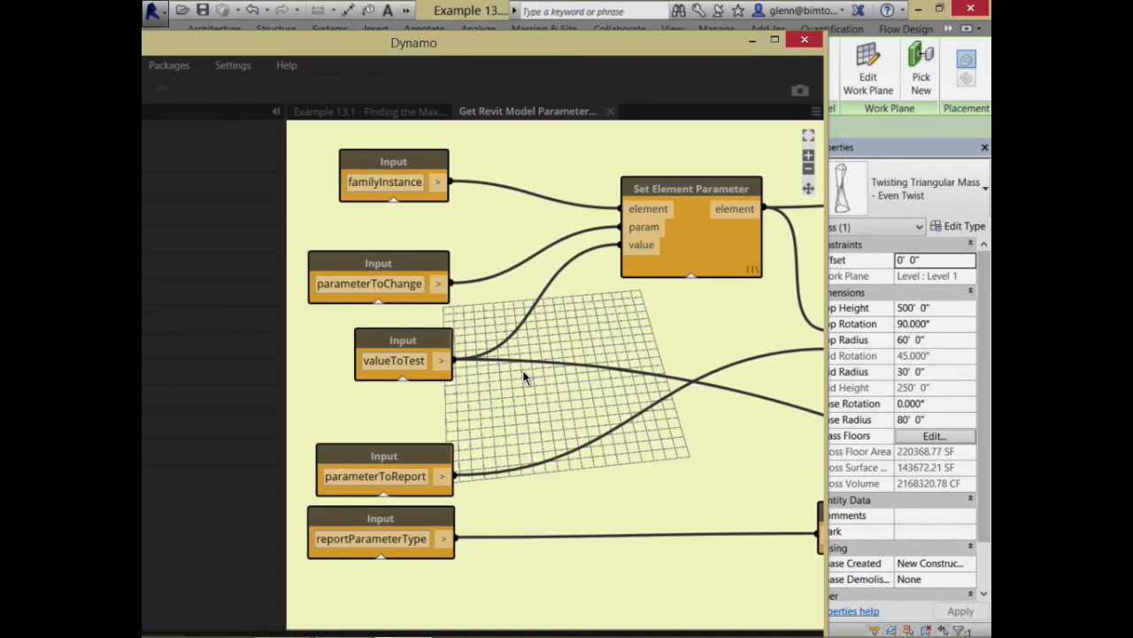
middle_drag(683, 337, 379, 392)
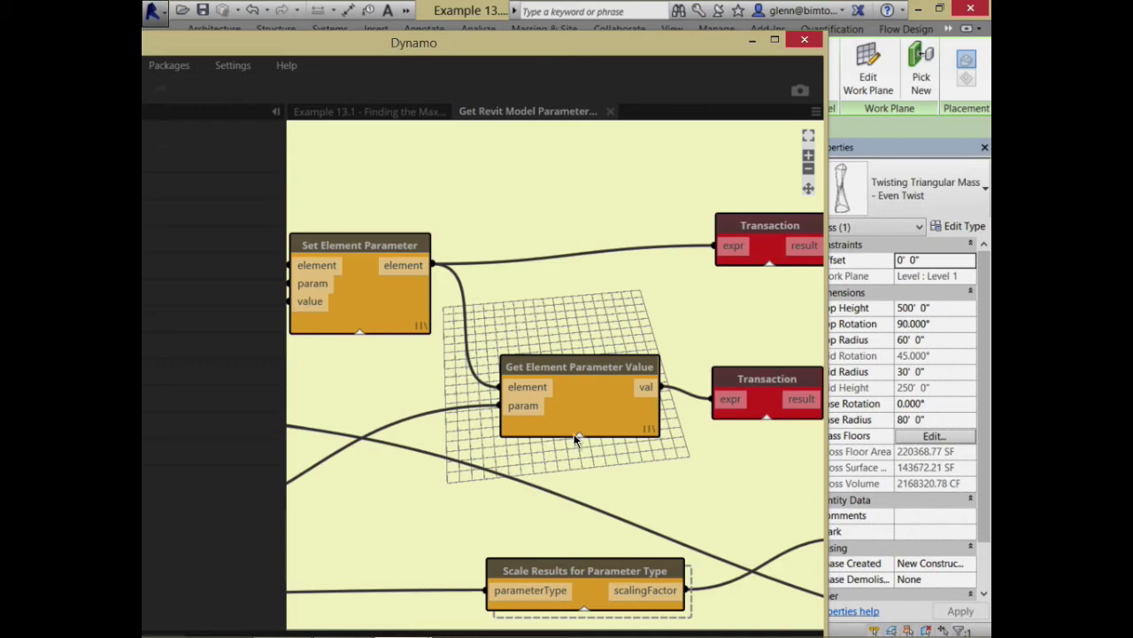
middle_drag(670, 464, 576, 377)
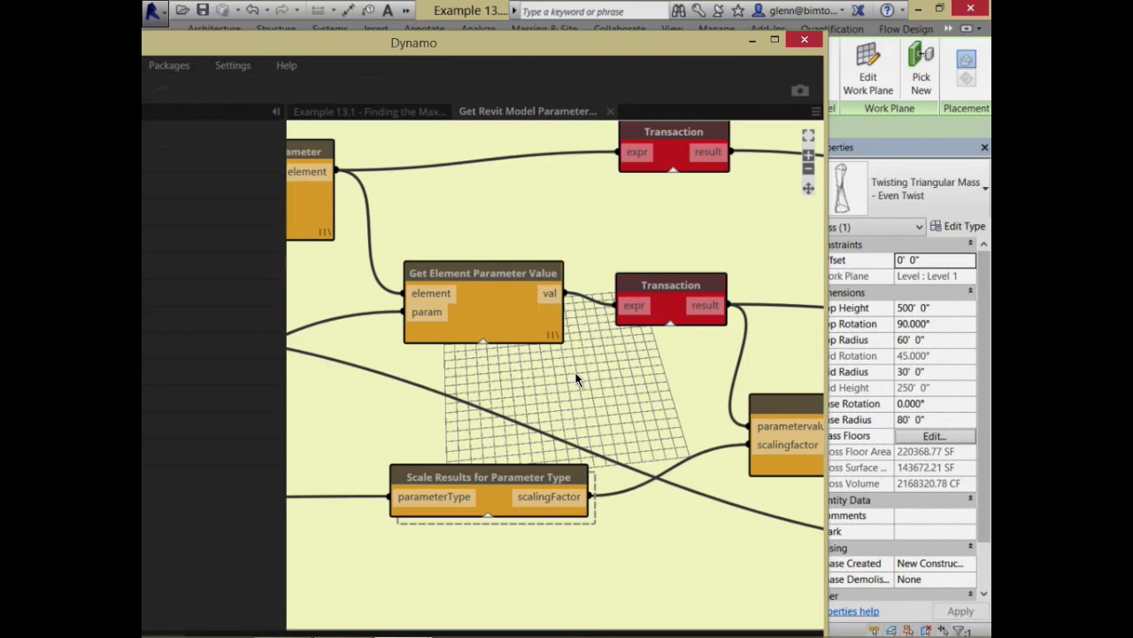
middle_drag(606, 395, 357, 396)
middle_drag(629, 520, 372, 444)
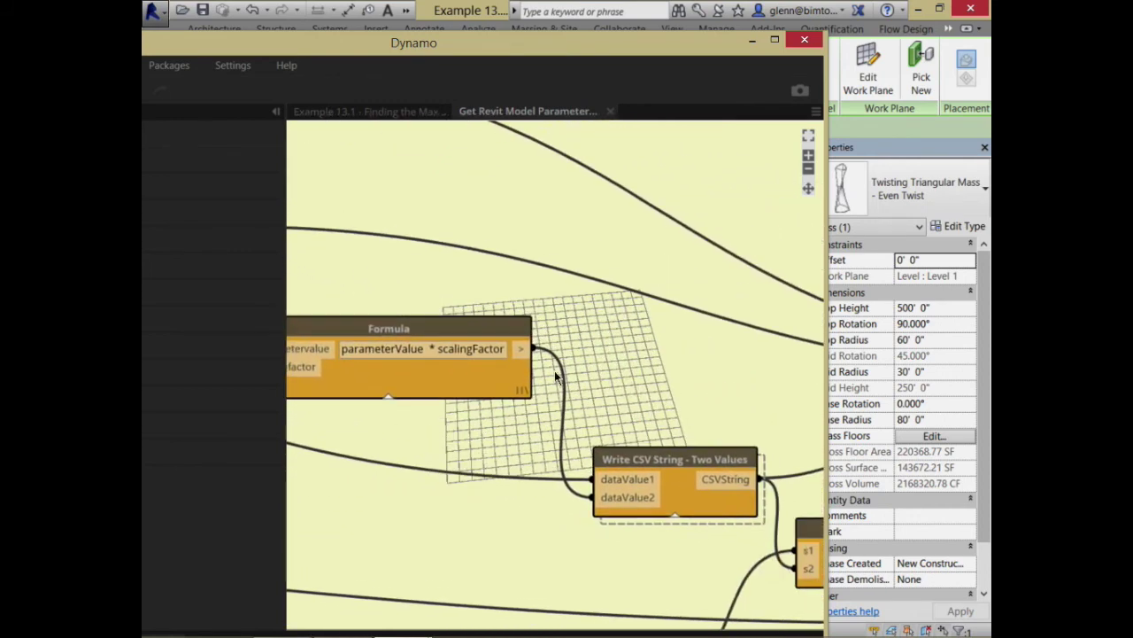
middle_drag(620, 367, 545, 252)
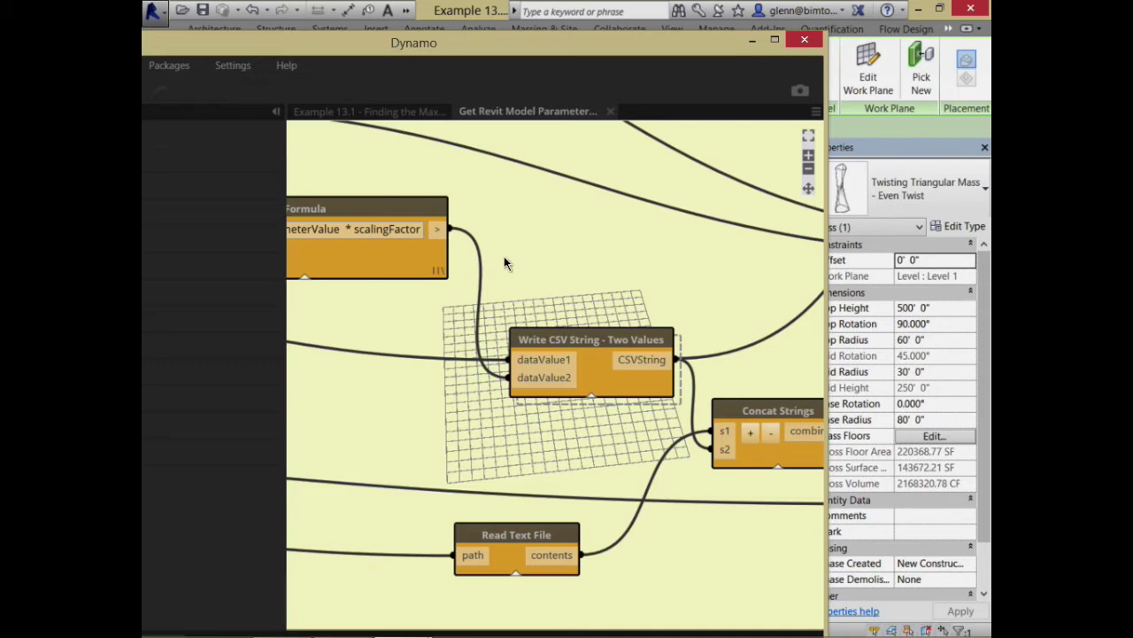
middle_drag(691, 259, 667, 306)
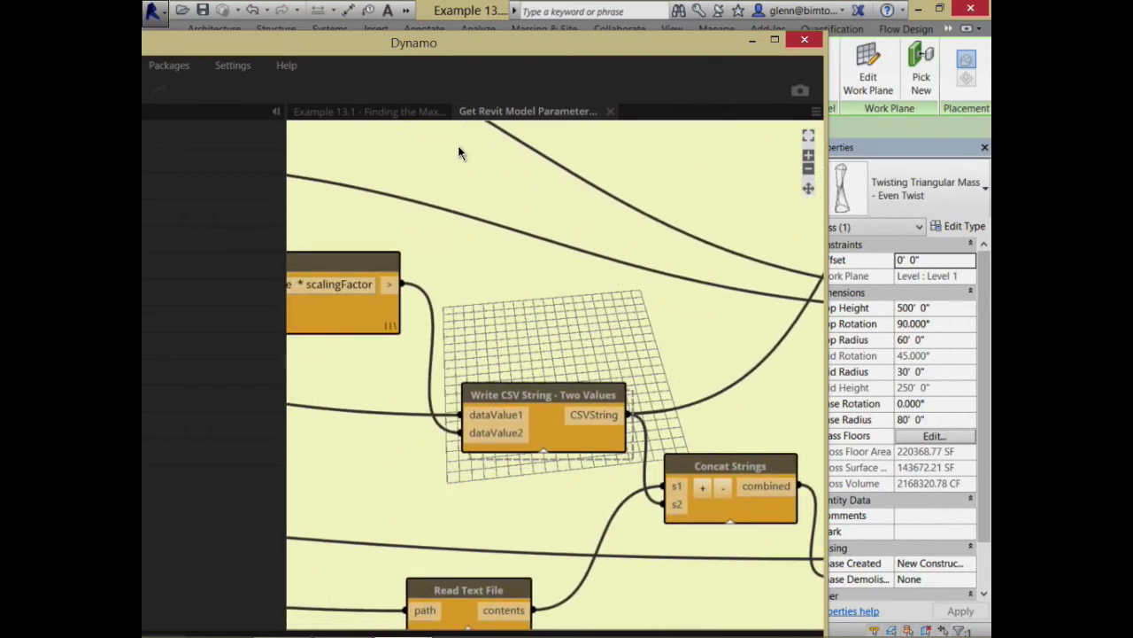
Step: Back in the Example 13.1 graph, shift the Number Range node aside and wire its sequence output directly into the For Each node's seq input
click(420, 113)
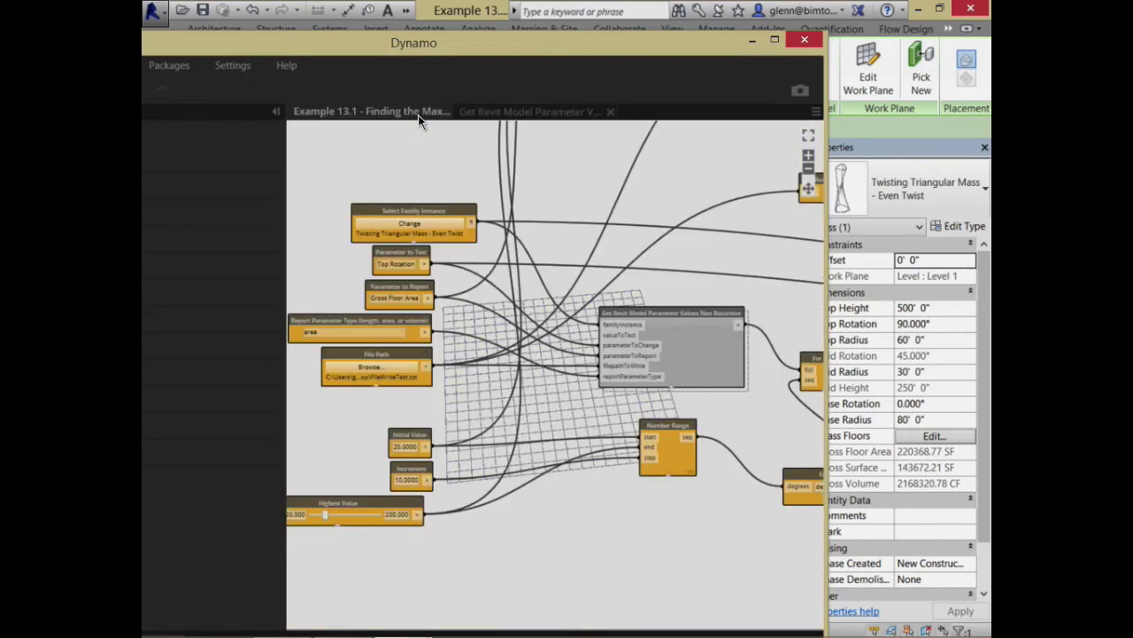
middle_drag(710, 563, 757, 533)
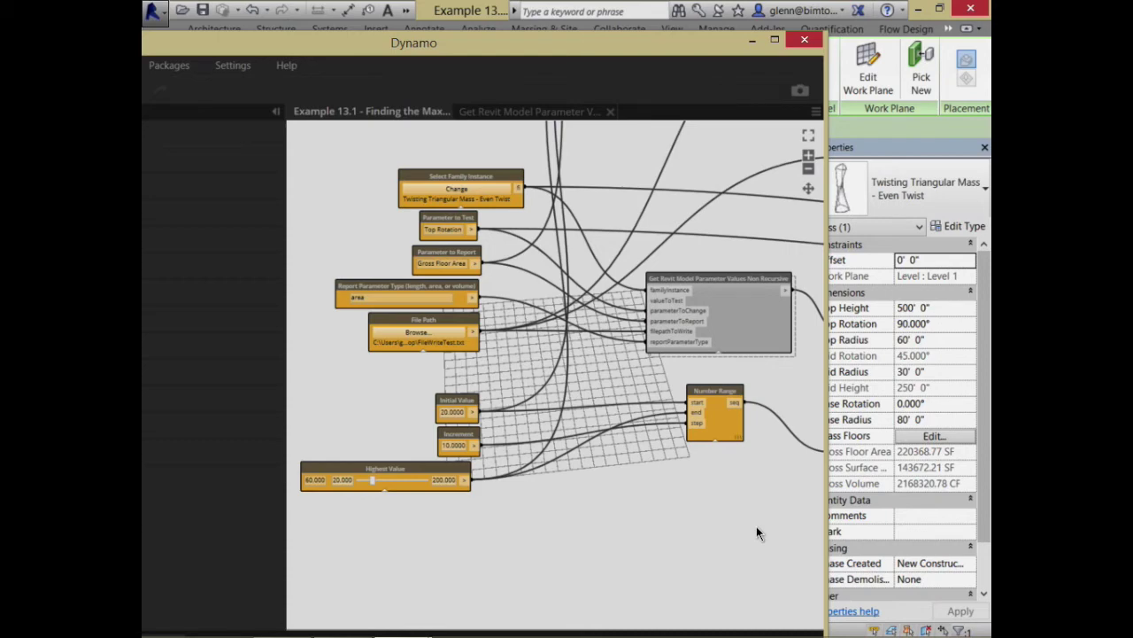
drag(730, 398, 652, 432)
middle_drag(686, 494, 487, 463)
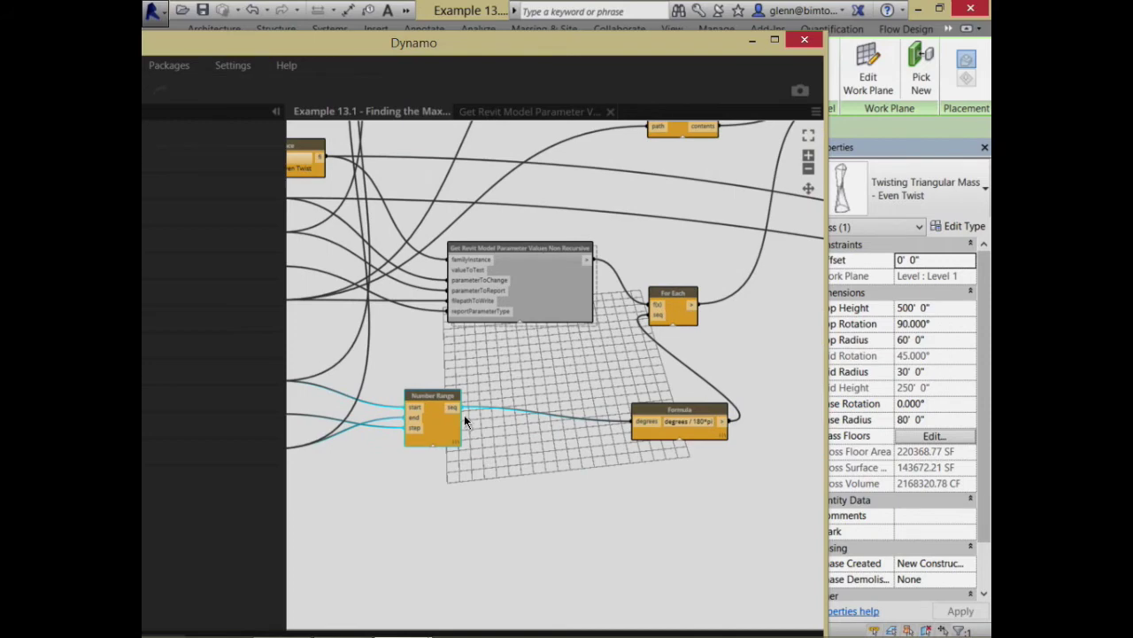
drag(452, 408, 657, 319)
middle_drag(537, 528, 696, 573)
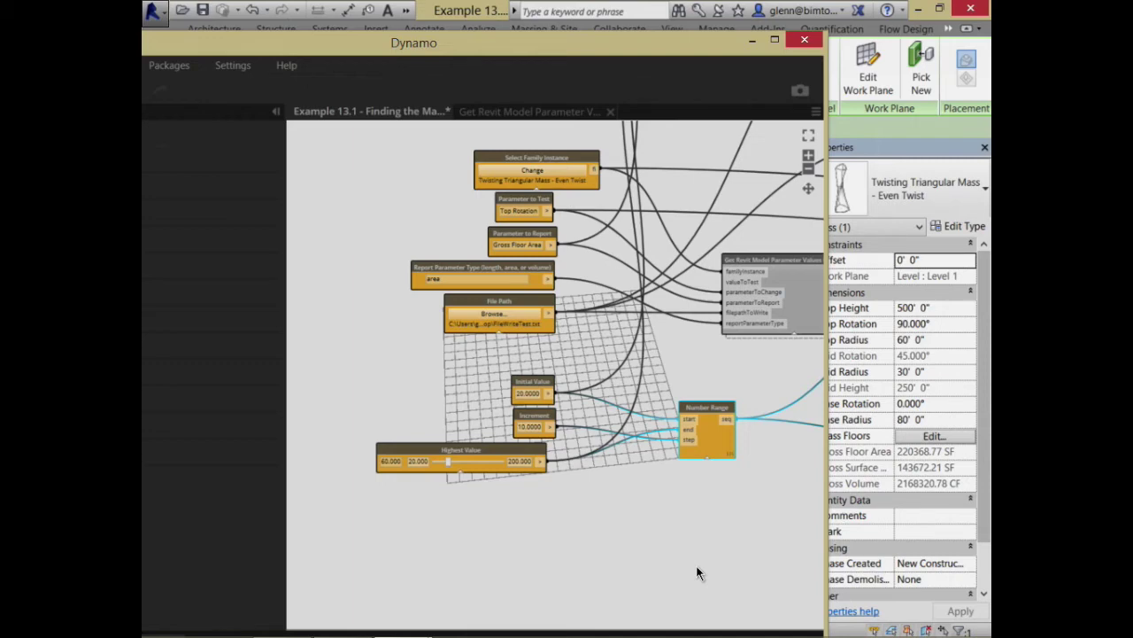
Step: Move and narrow the Dynamo window to uncover the Revit 3D view, and select the Even Twist tower mass to show its properties
drag(692, 55, 678, 28)
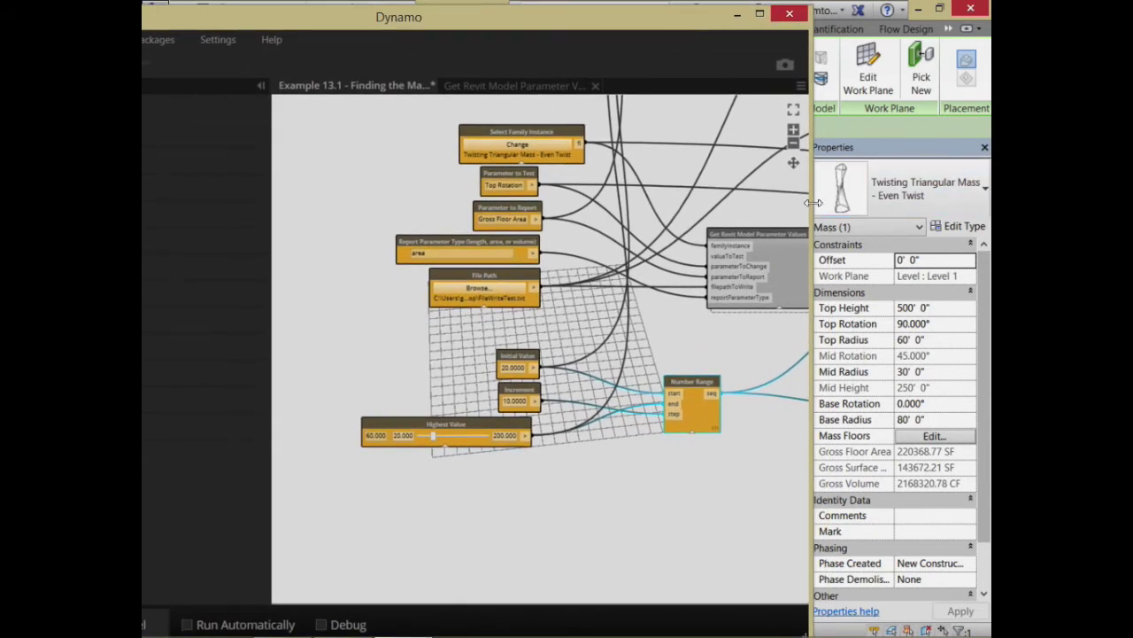
drag(795, 204, 632, 212)
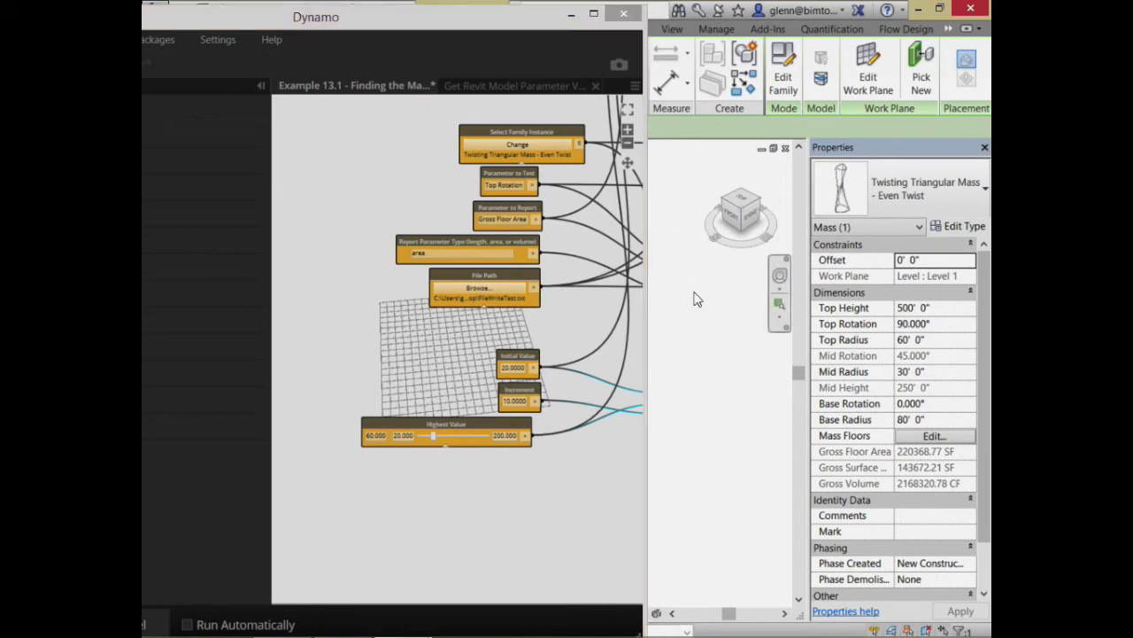
scroll(737, 325, down, 3)
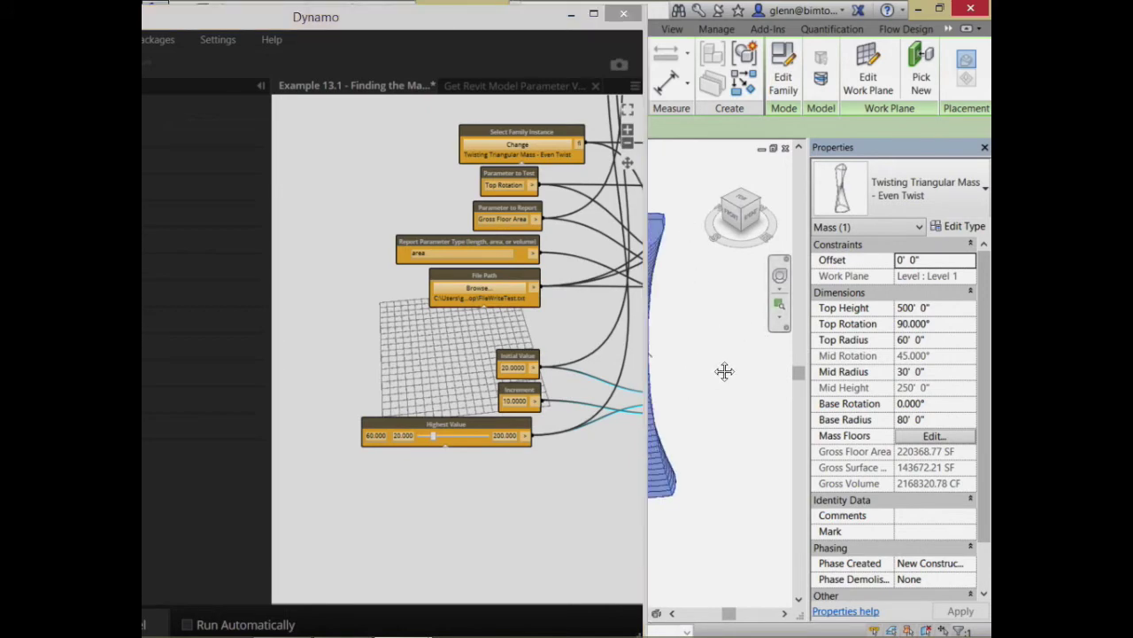
click(719, 191)
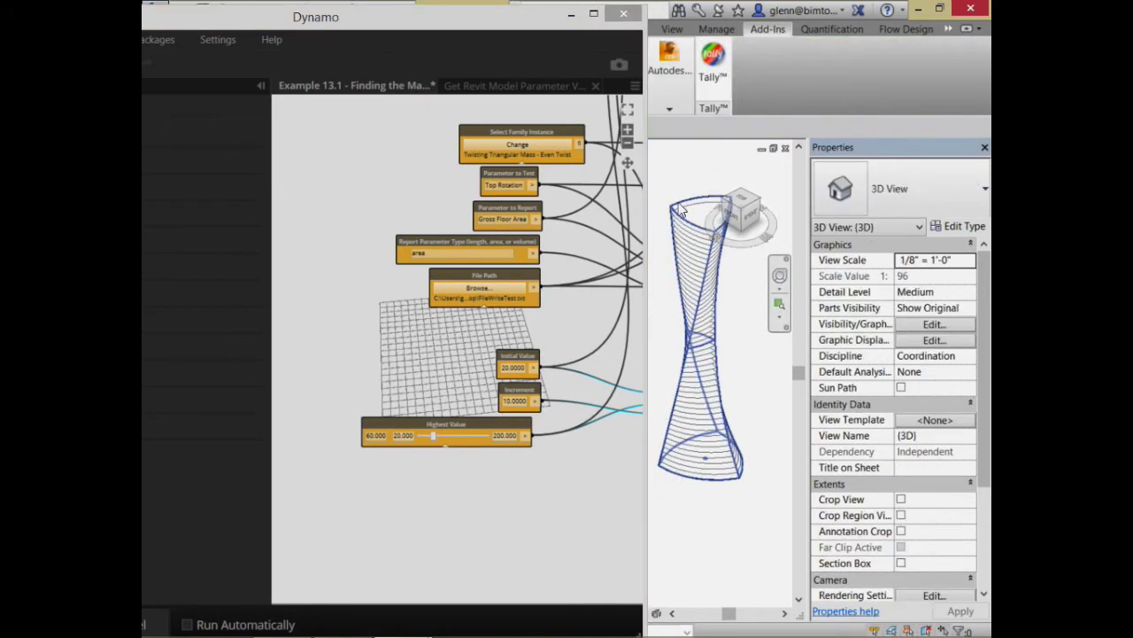
click(678, 202)
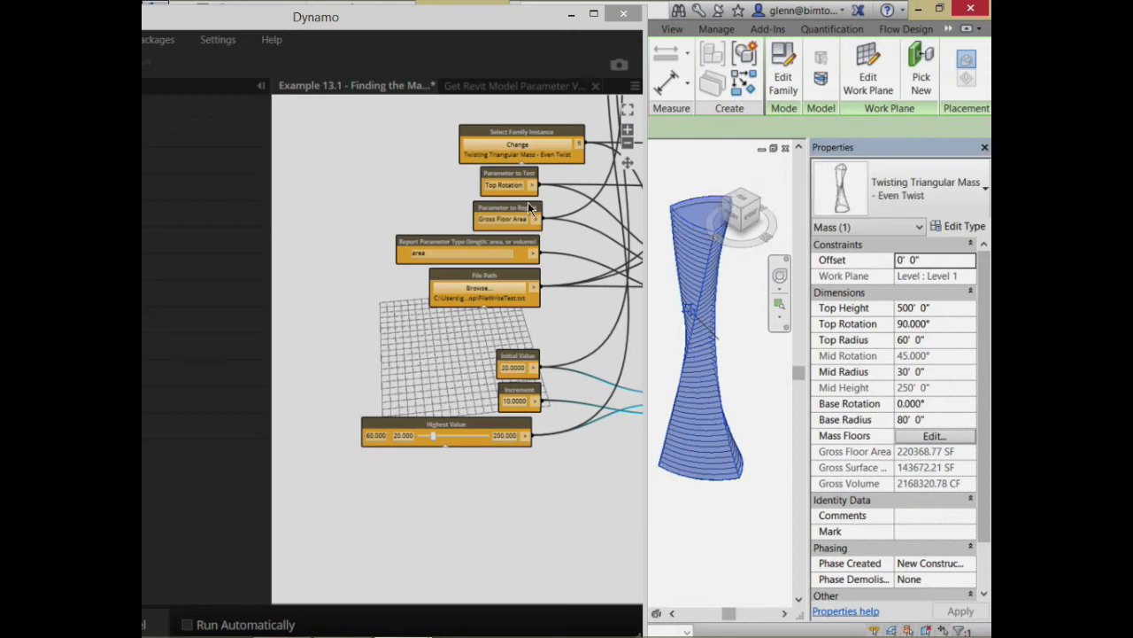
Step: Run the graph on the Even Twist tower with the Revit view alongside, and deselect the mass to inspect its twisted form
drag(405, 32, 460, 24)
shift+middle_drag(734, 398, 764, 408)
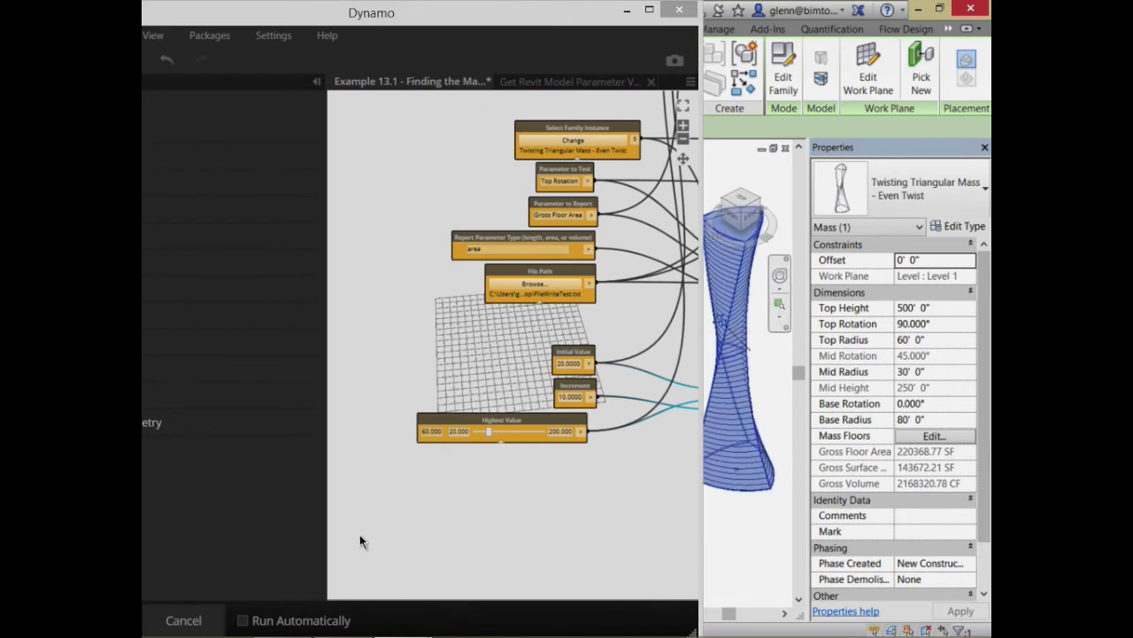
click(699, 129)
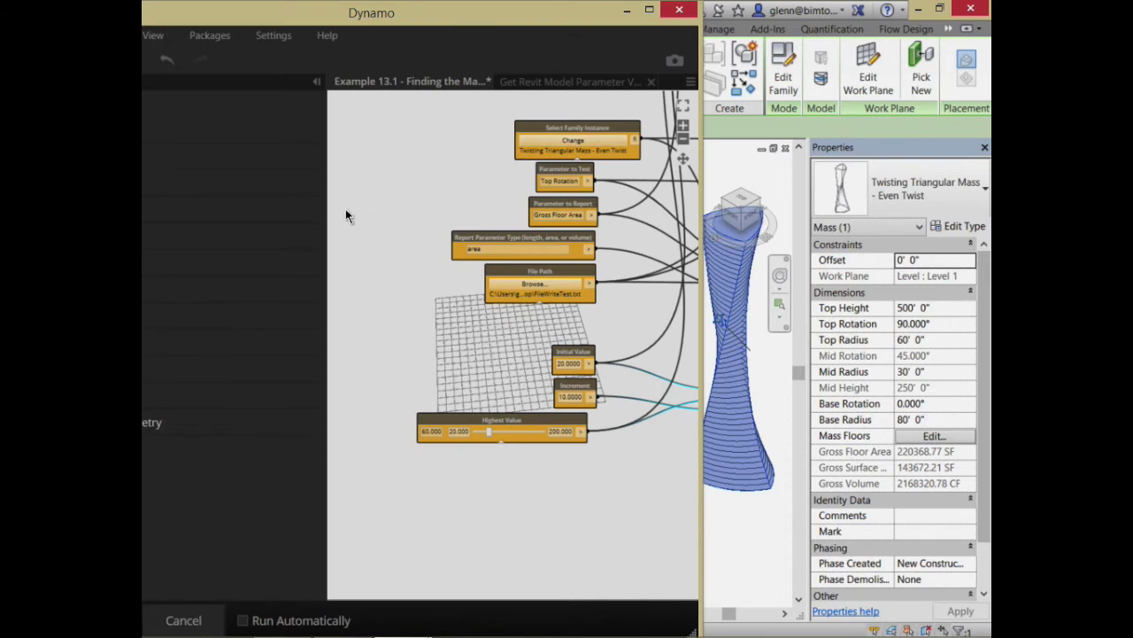
mouse_move(326, 25)
mouse_down()
mouse_move(348, 24)
mouse_move(340, 18)
mouse_up()
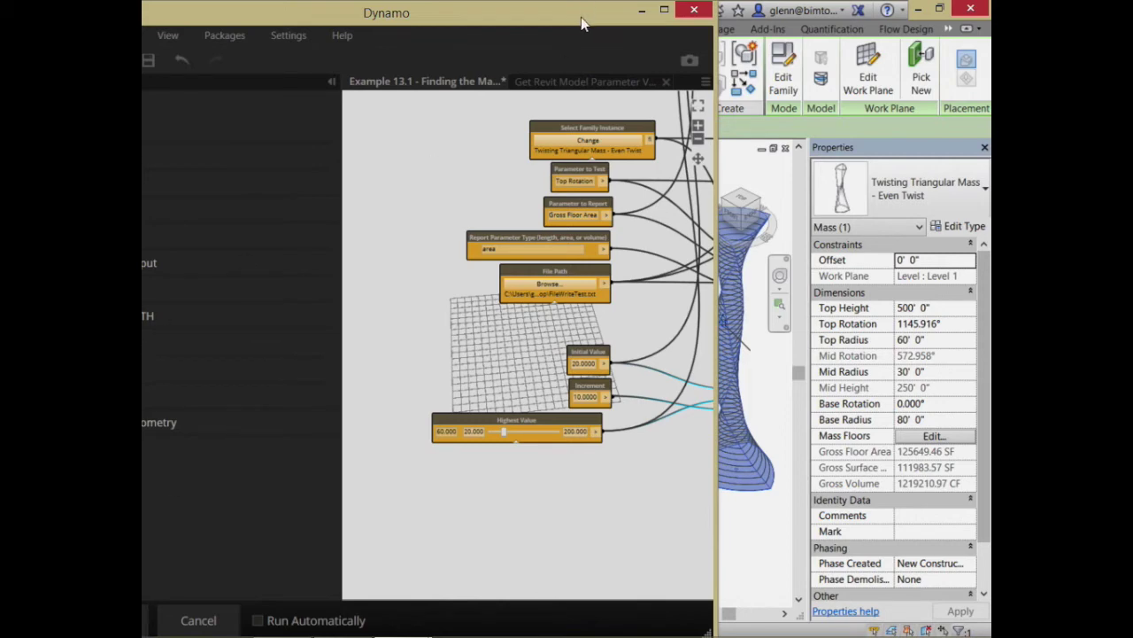
drag(581, 17, 512, 30)
click(670, 198)
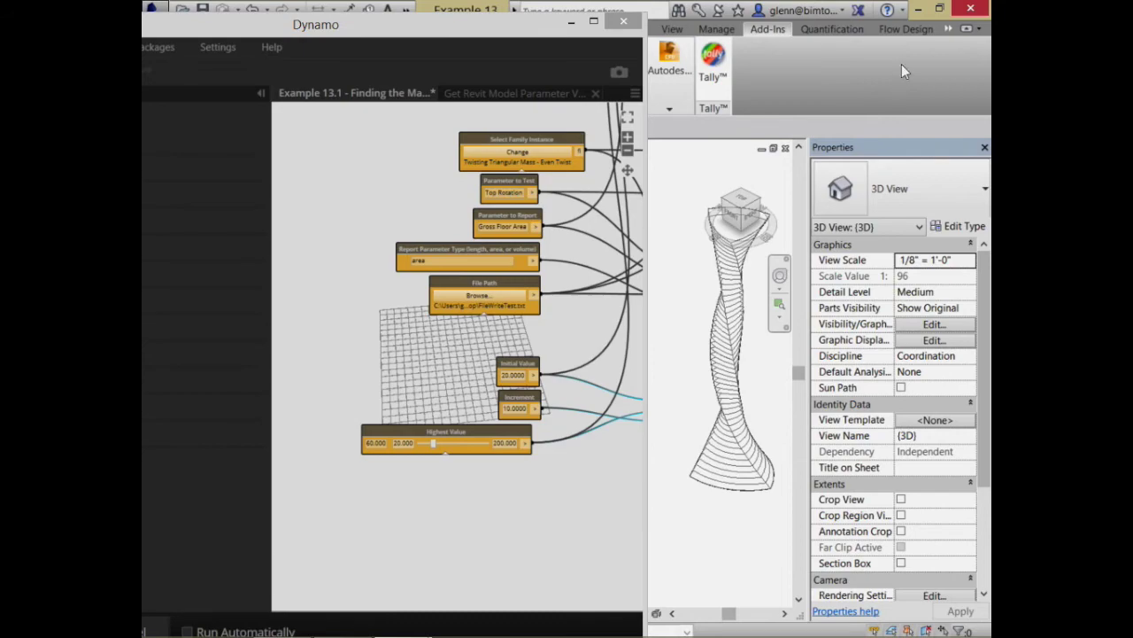
Step: Minimize Revit to reach the Windows desktop and create a new text document there named Session13Data
click(919, 8)
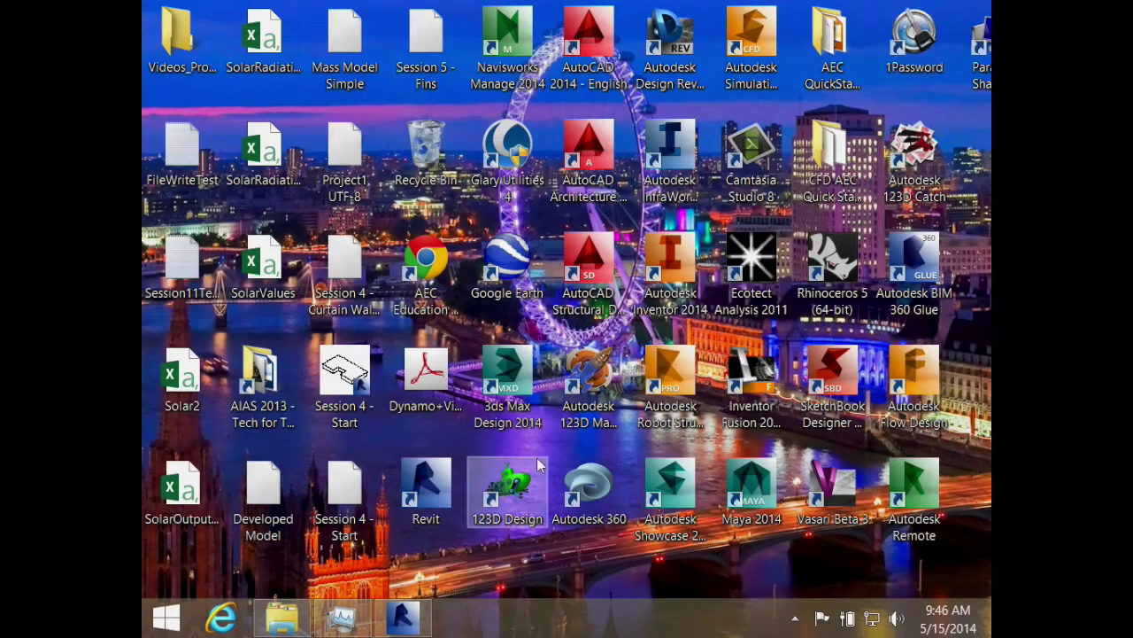
right_click(519, 329)
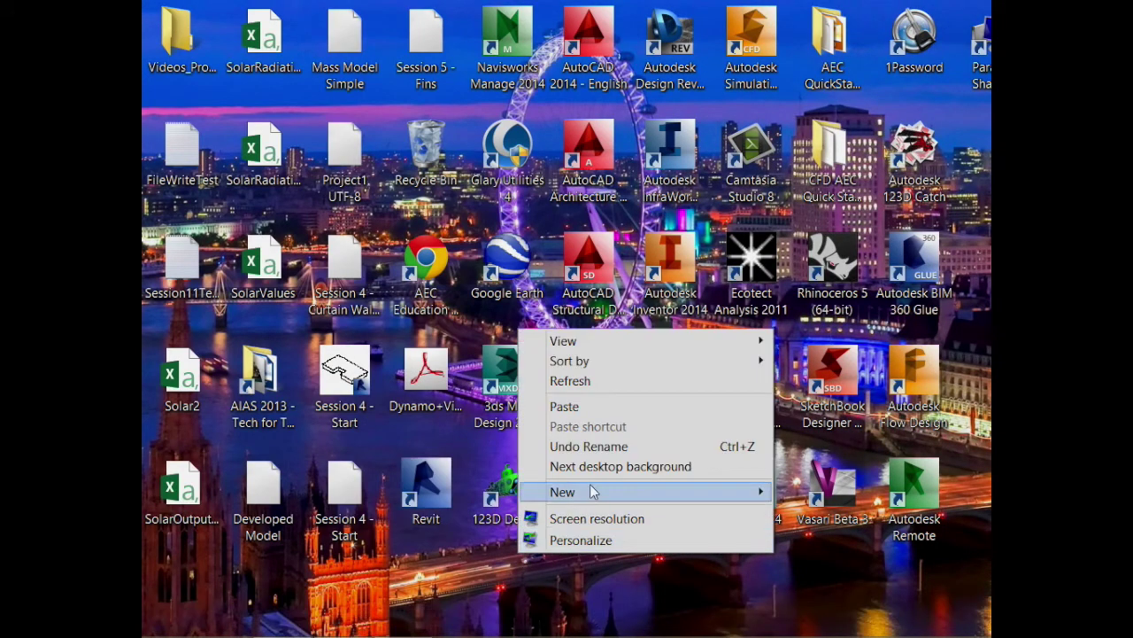
mouse_move(599, 497)
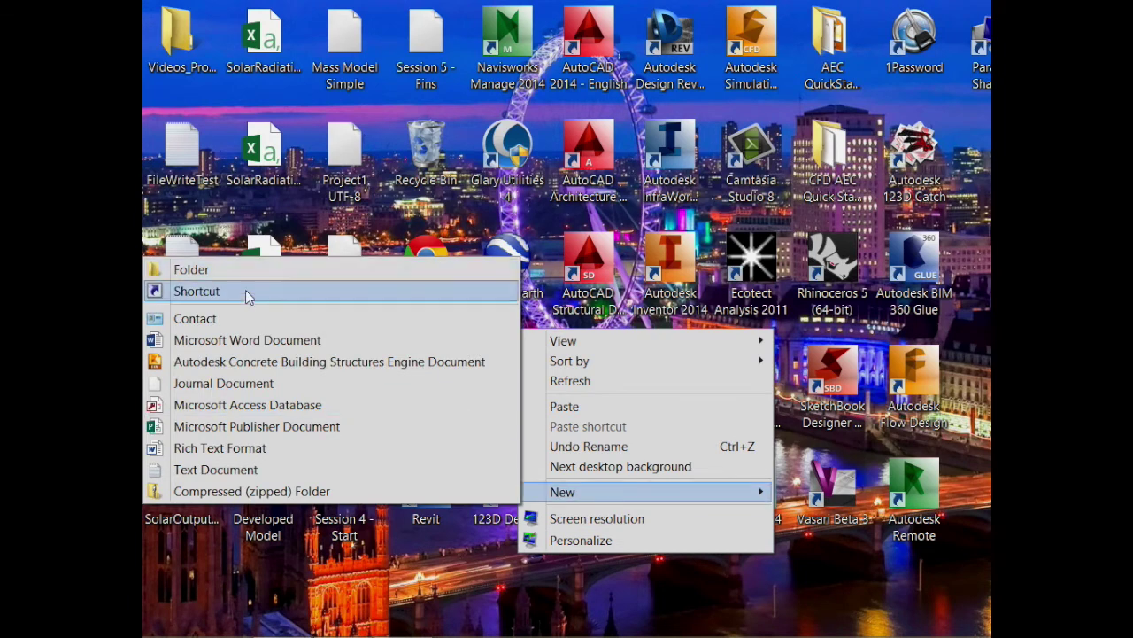
click(231, 469)
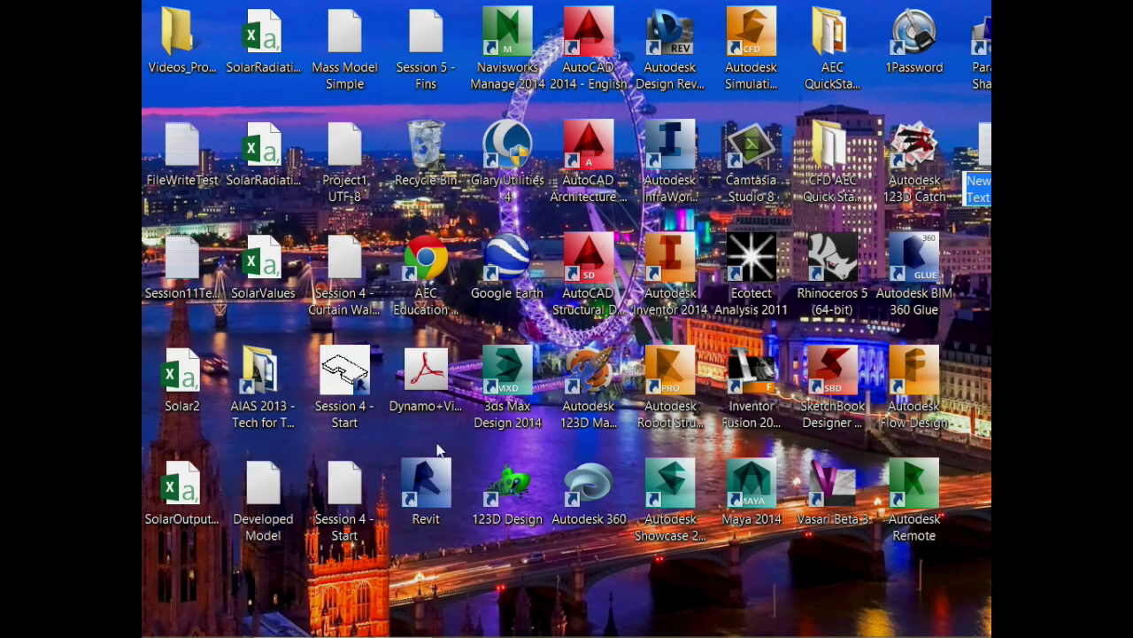
click(976, 196)
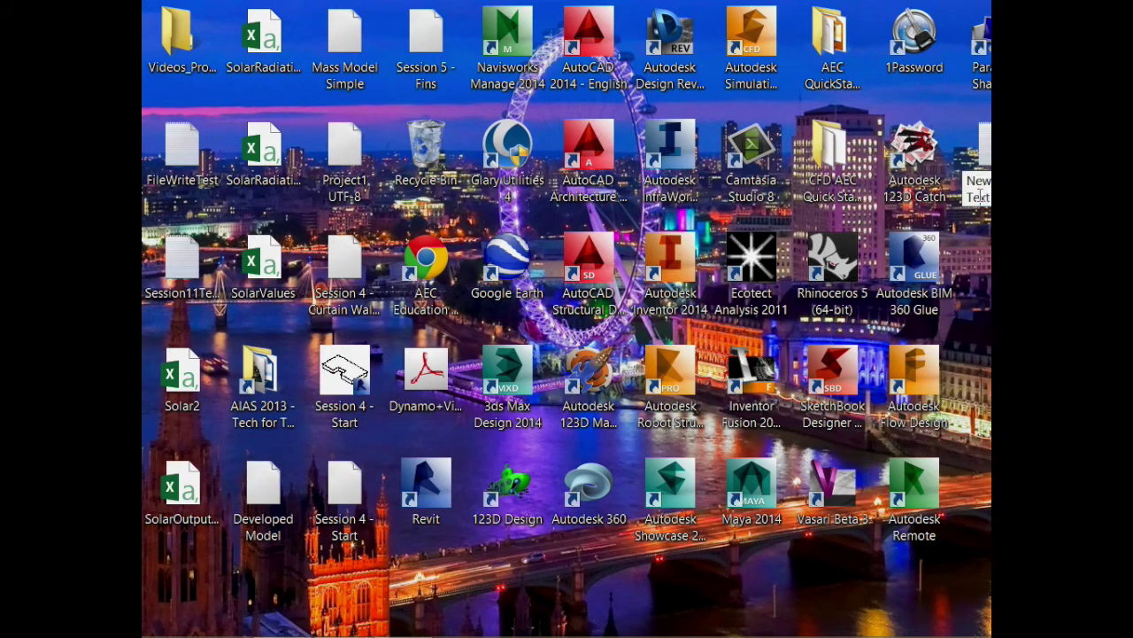
drag(967, 181, 991, 193)
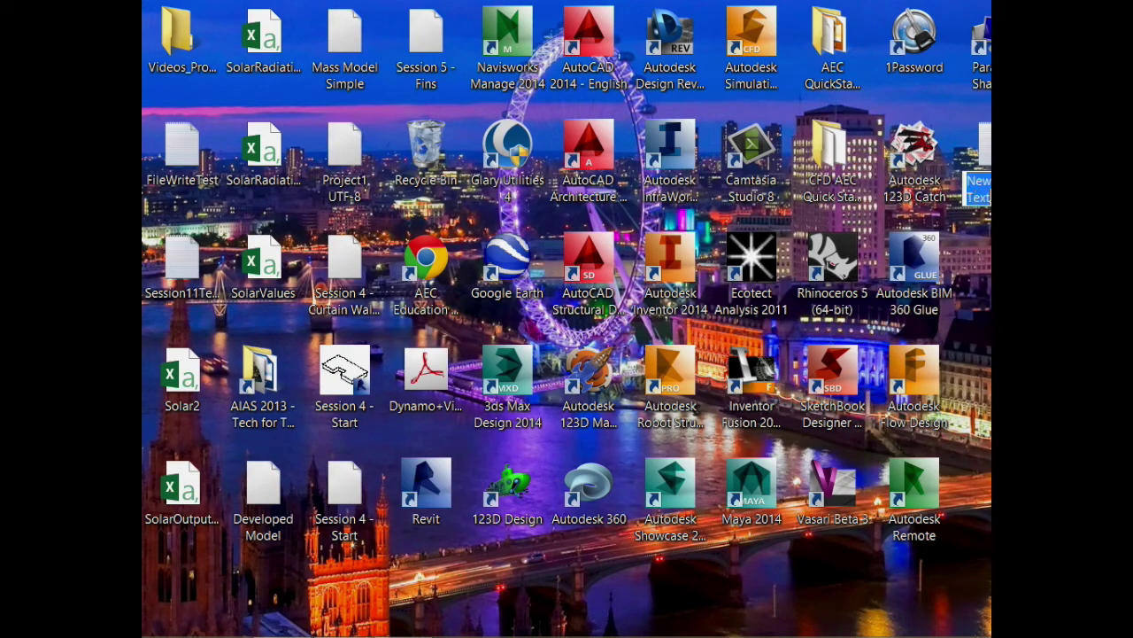
text(n)
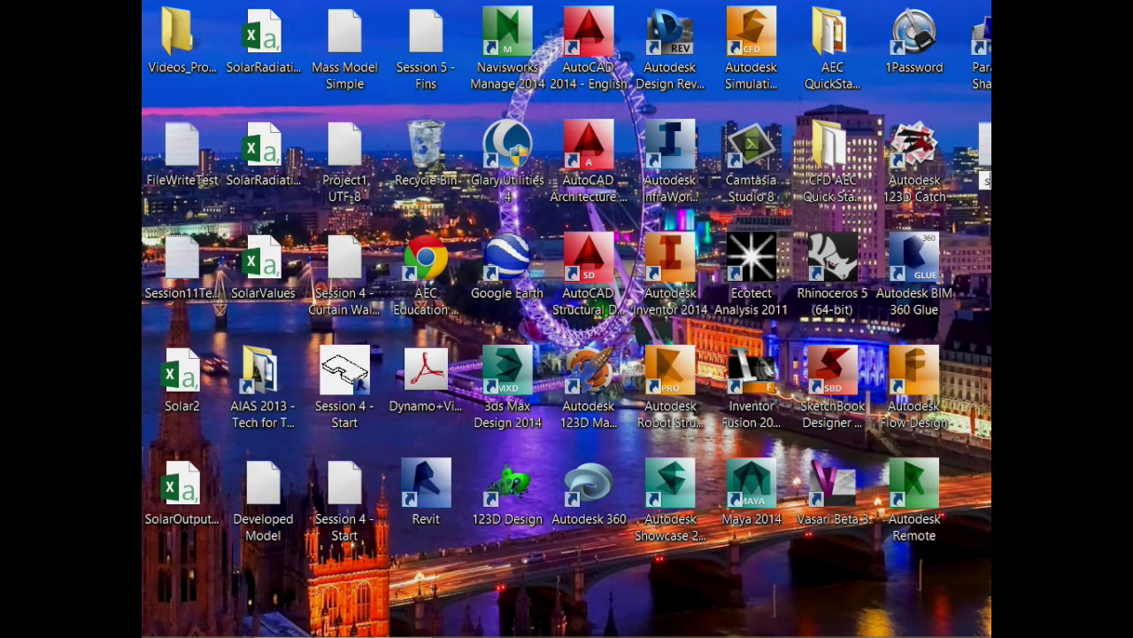
key(BackSpace)
text(13 Data)
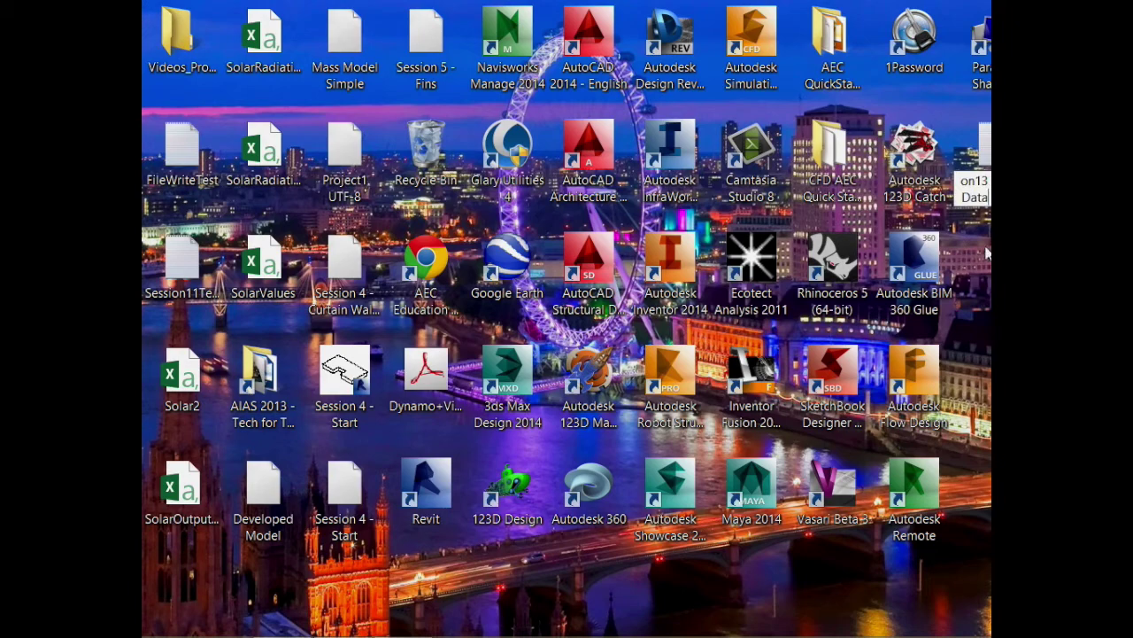
key(Return)
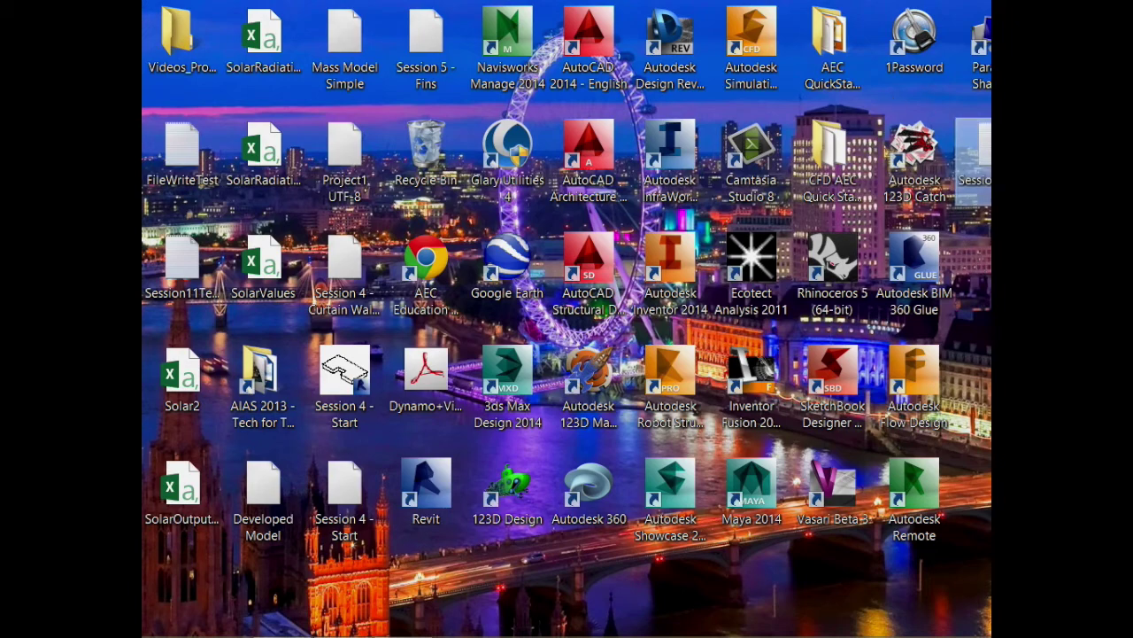
Step: Move the Session13Data file to another spot on the desktop and switch back to the Revit window
drag(974, 155, 543, 572)
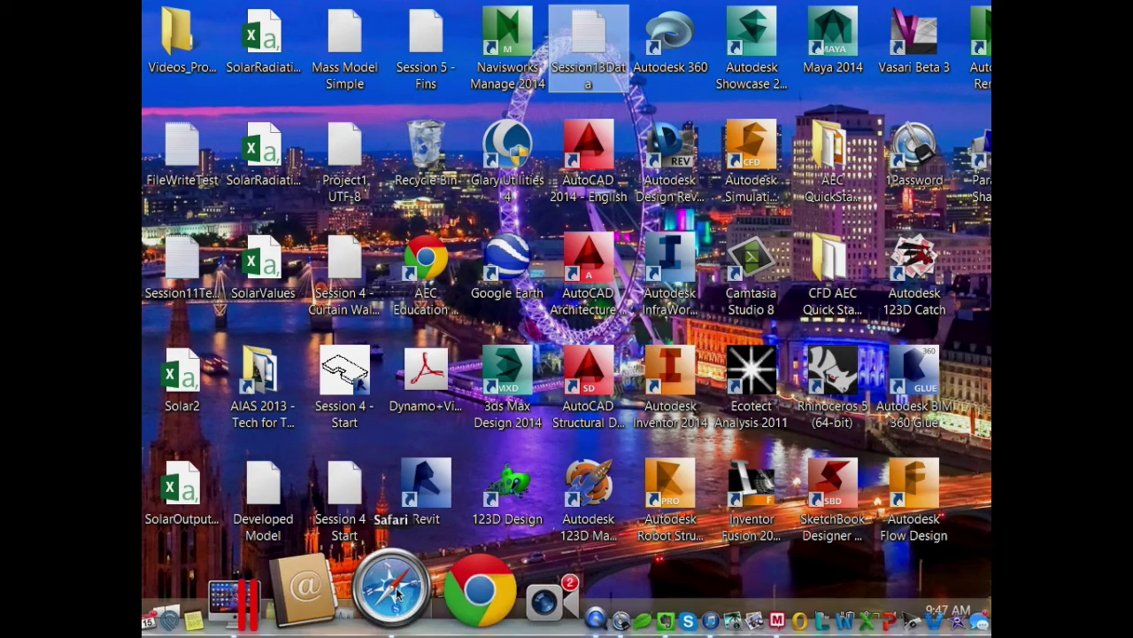
mouse_move(403, 620)
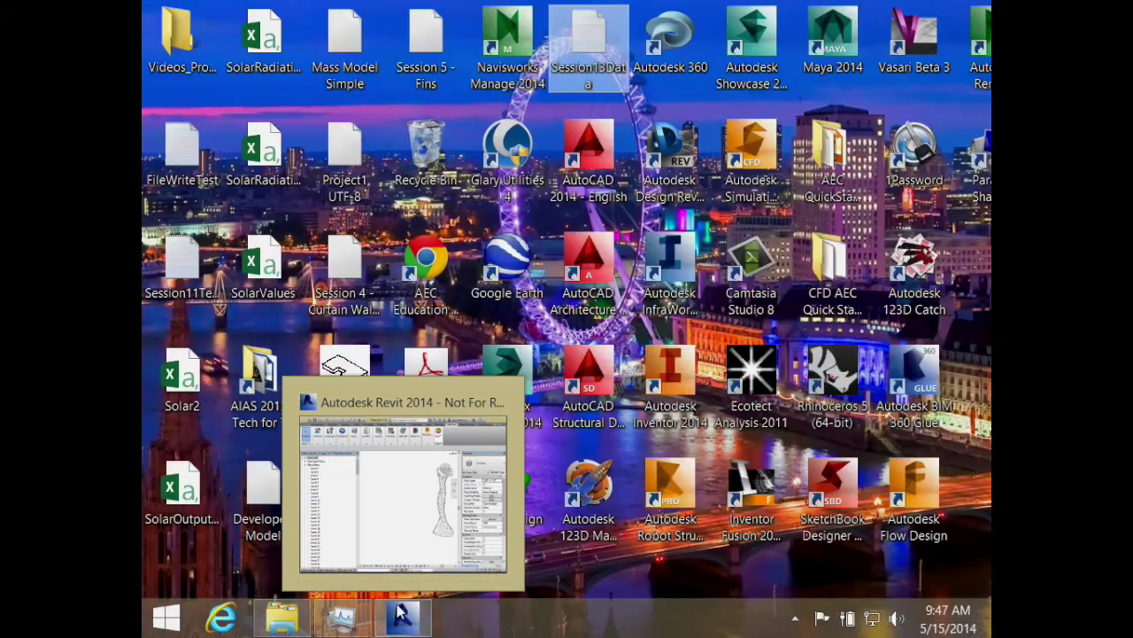
click(407, 553)
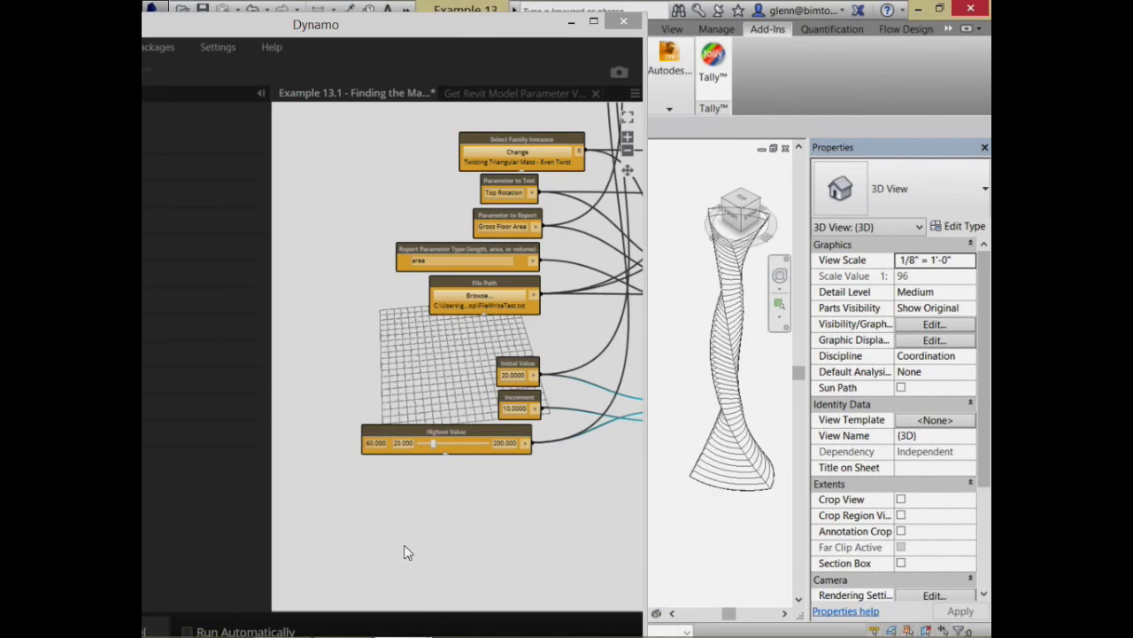
Step: Set the File Path node to the Session13Data text document on the desktop
click(492, 294)
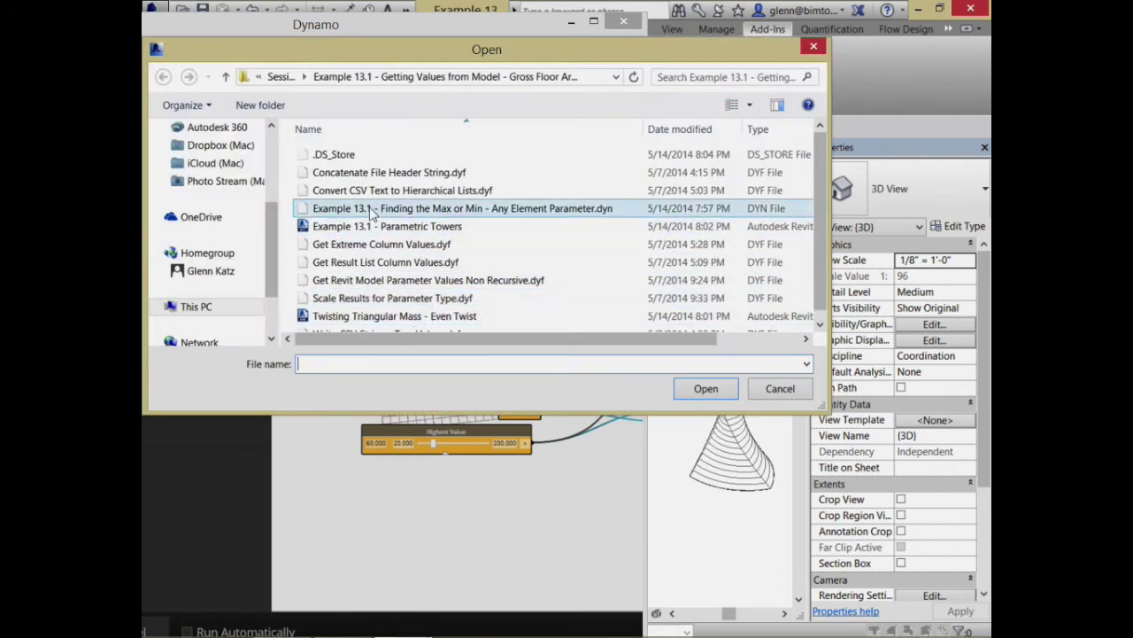
drag(268, 212, 274, 150)
click(232, 204)
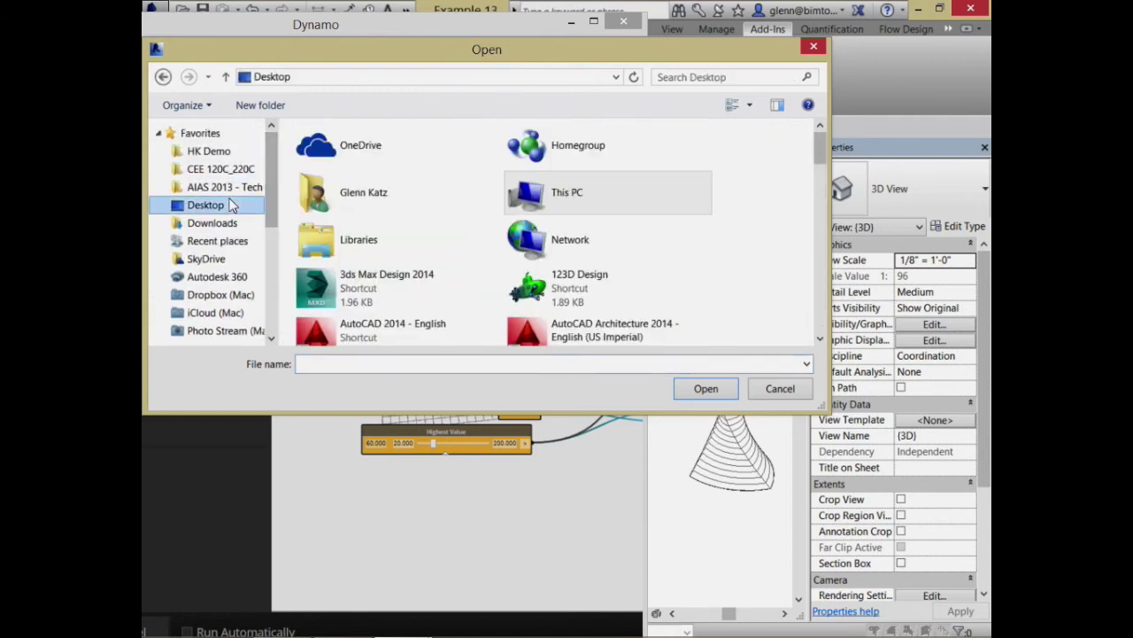
drag(818, 148, 779, 321)
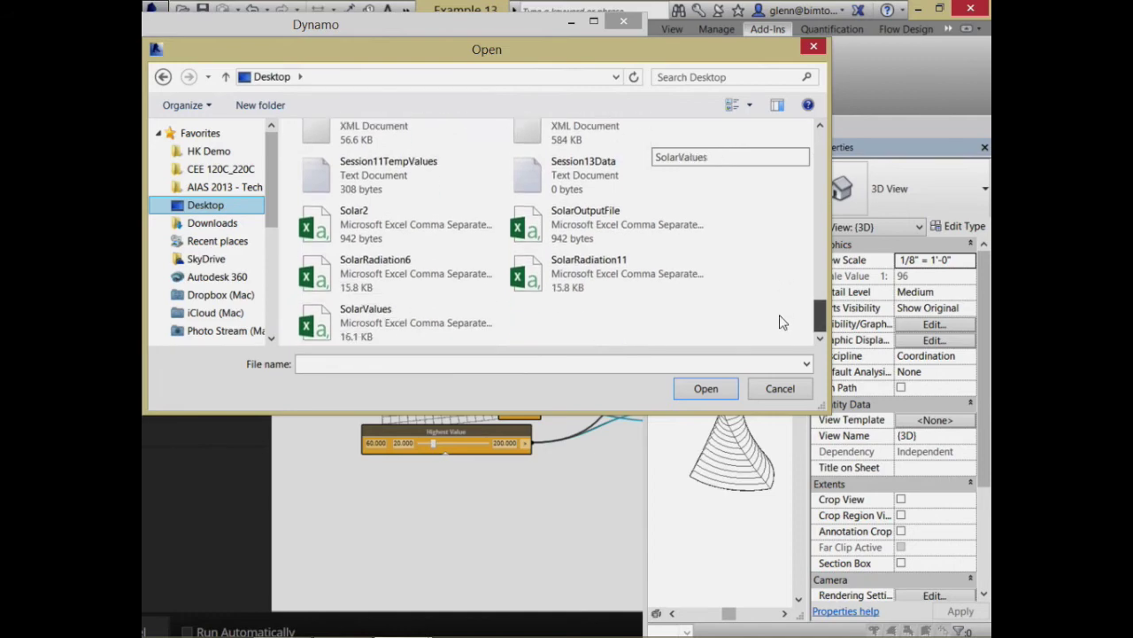
click(582, 183)
click(581, 183)
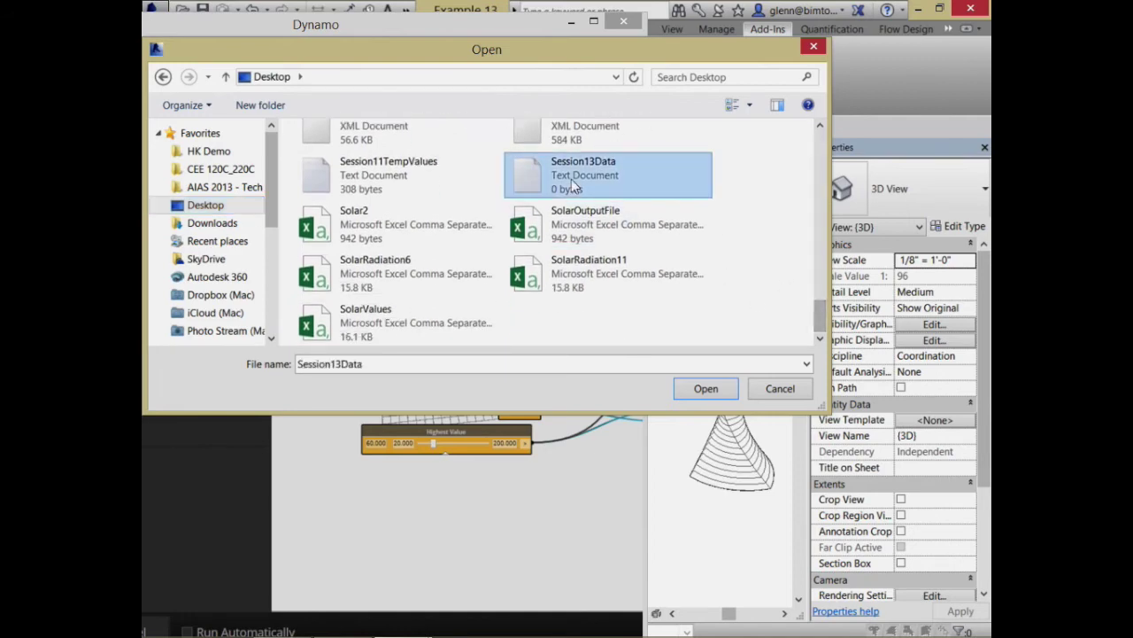
click(705, 389)
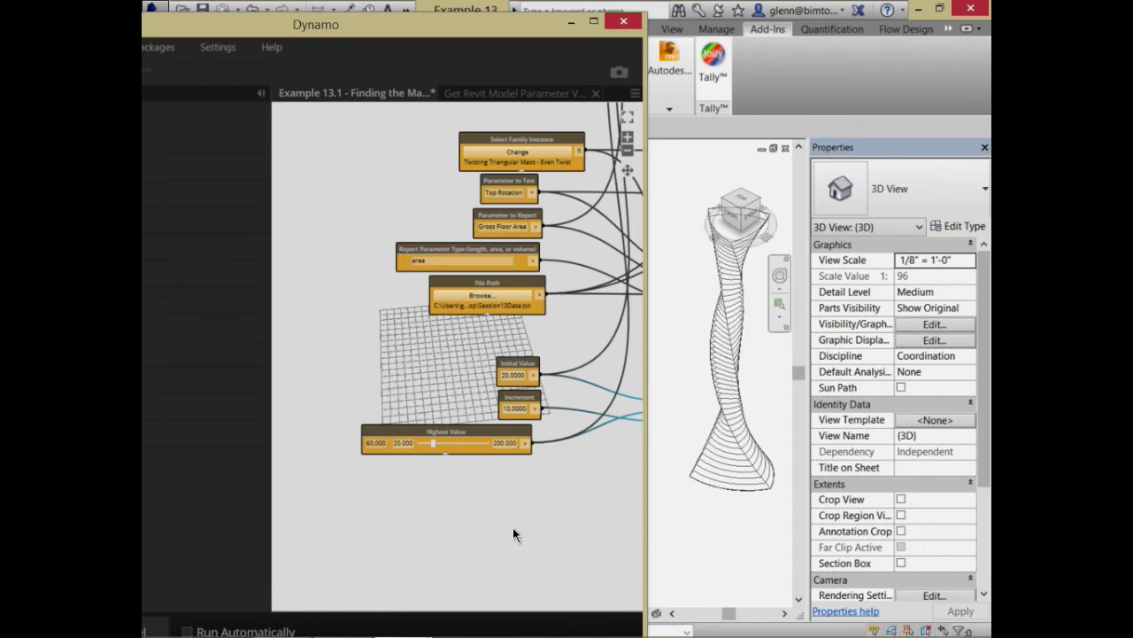
Step: Preview the Perform All node's results and select the Even Twist tower mass to check its Top Rotation and Gross Floor Area
middle_drag(437, 180, 194, 364)
middle_drag(484, 239, 344, 258)
mouse_move(434, 266)
middle_down()
mouse_move(302, 271)
mouse_move(340, 297)
middle_up()
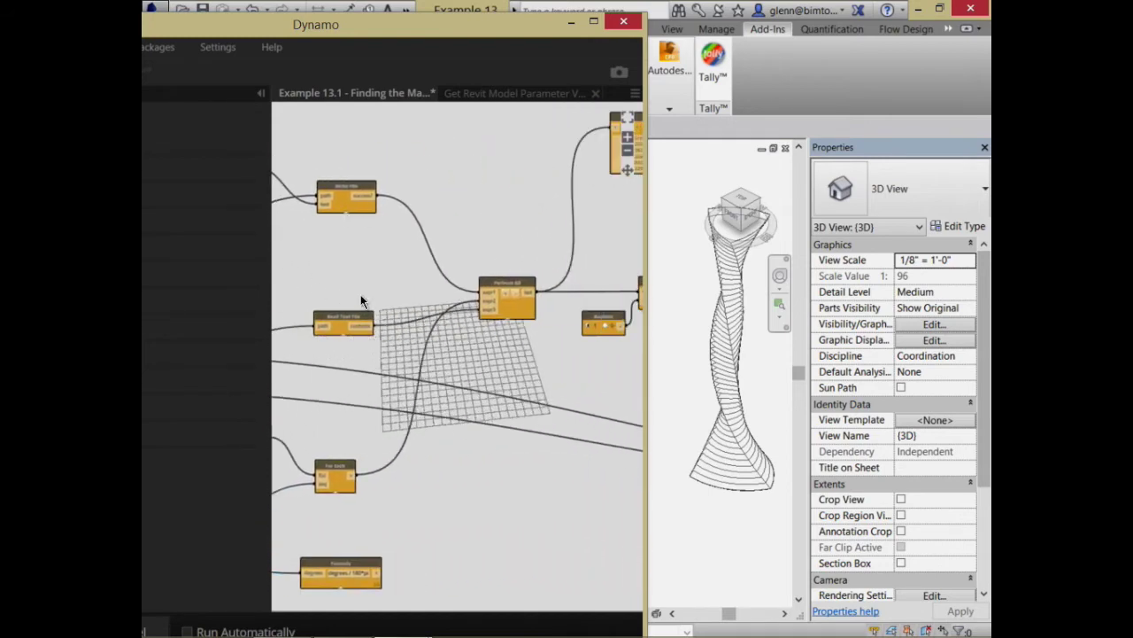
scroll(403, 320, up, 2)
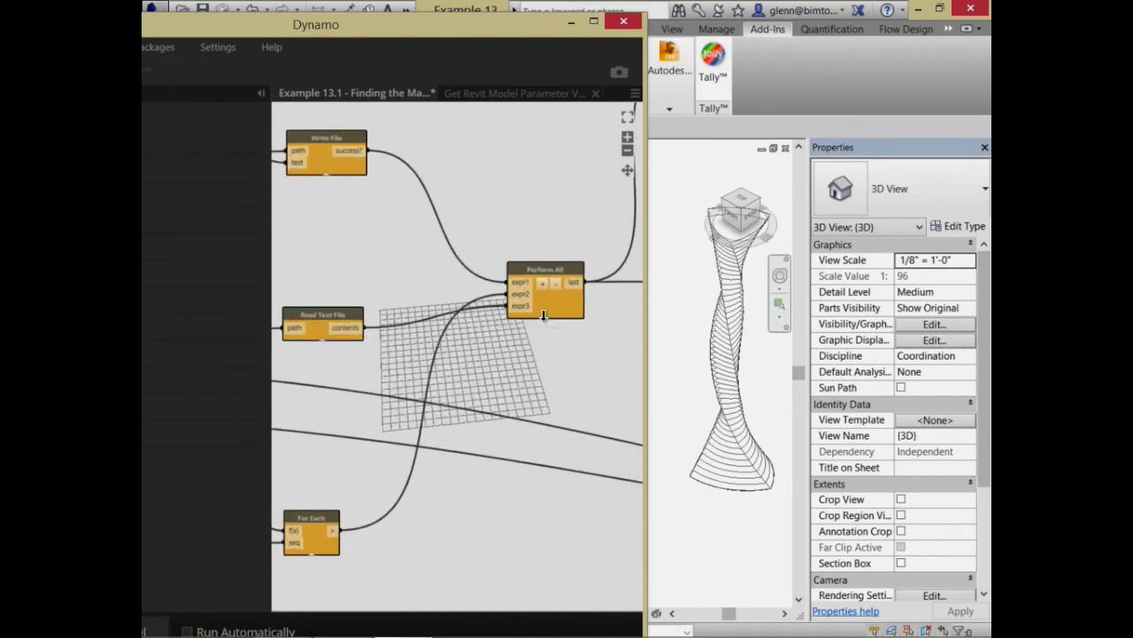
mouse_move(543, 330)
scroll(560, 387, up, 3)
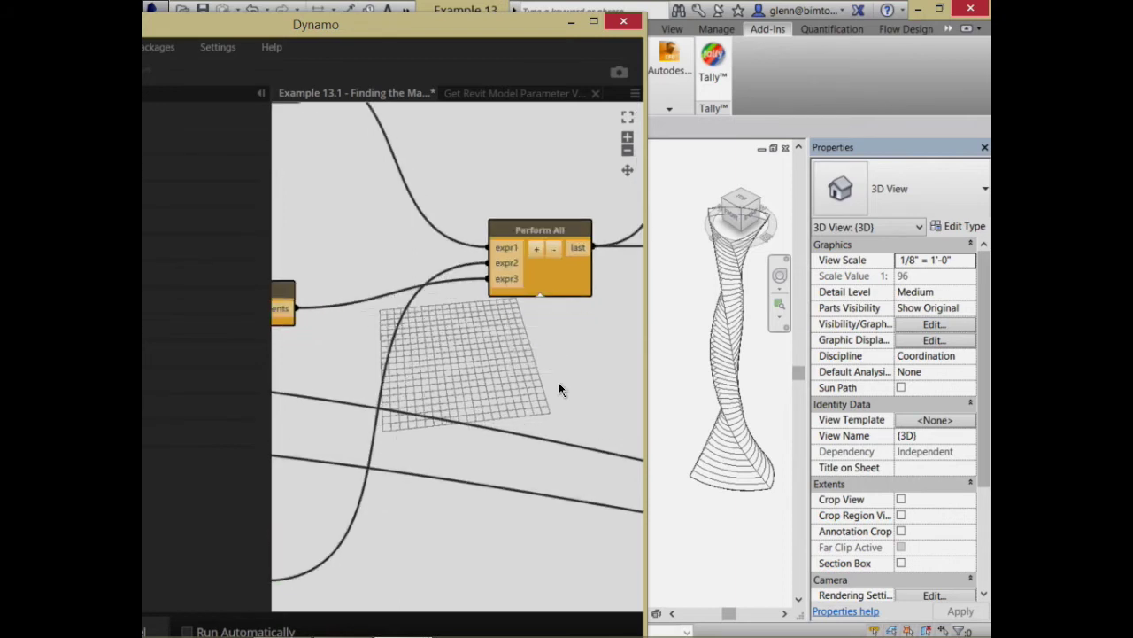
mouse_move(532, 252)
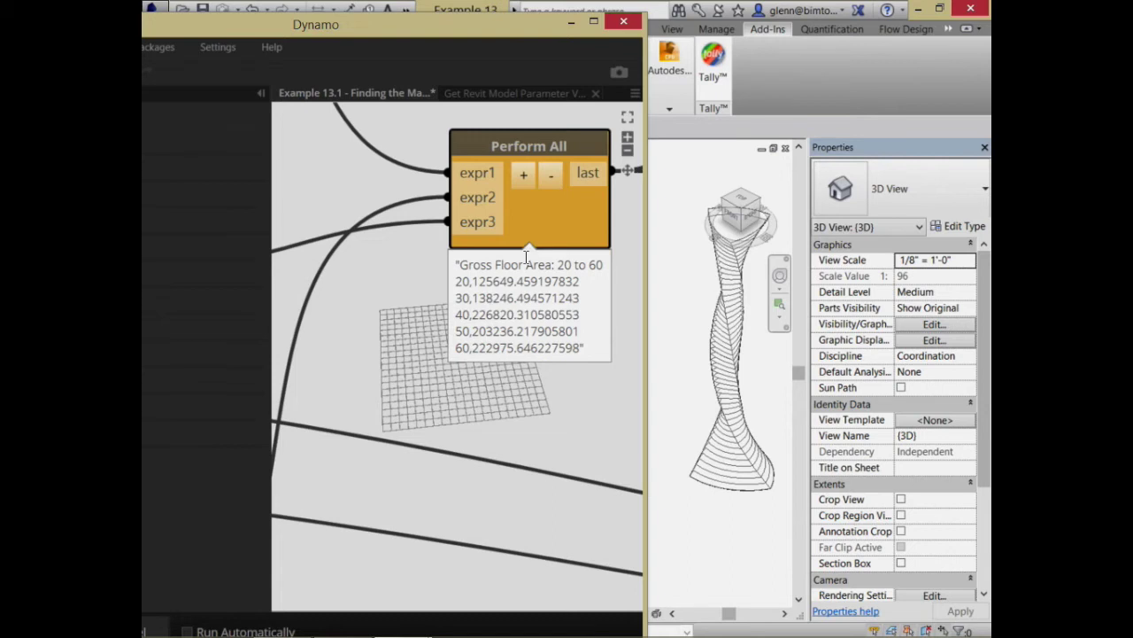
click(695, 177)
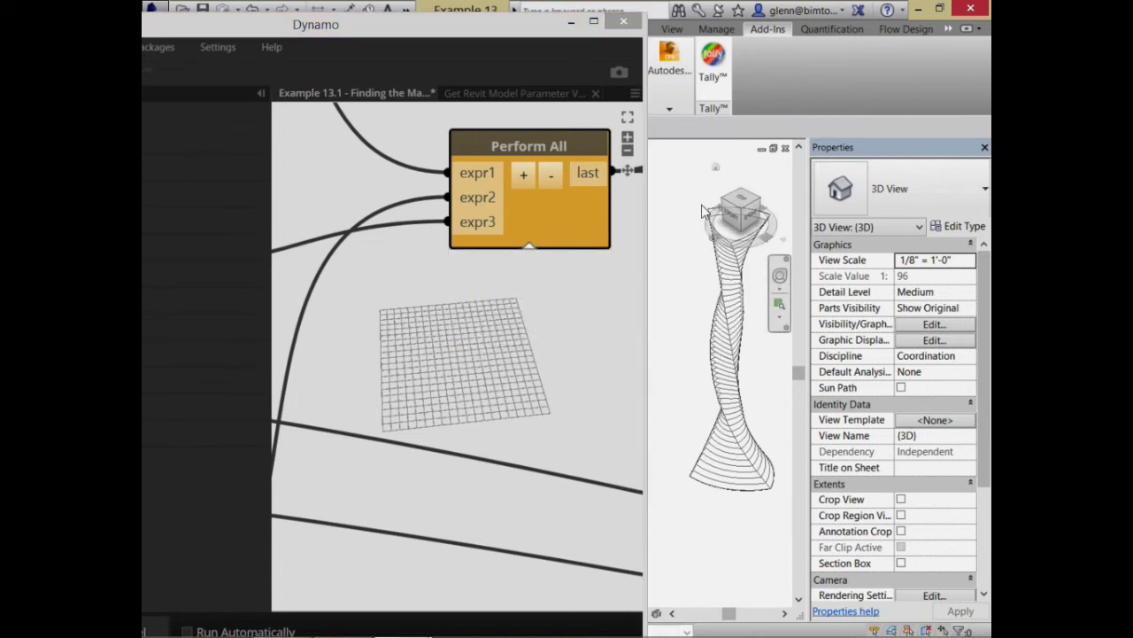
click(719, 288)
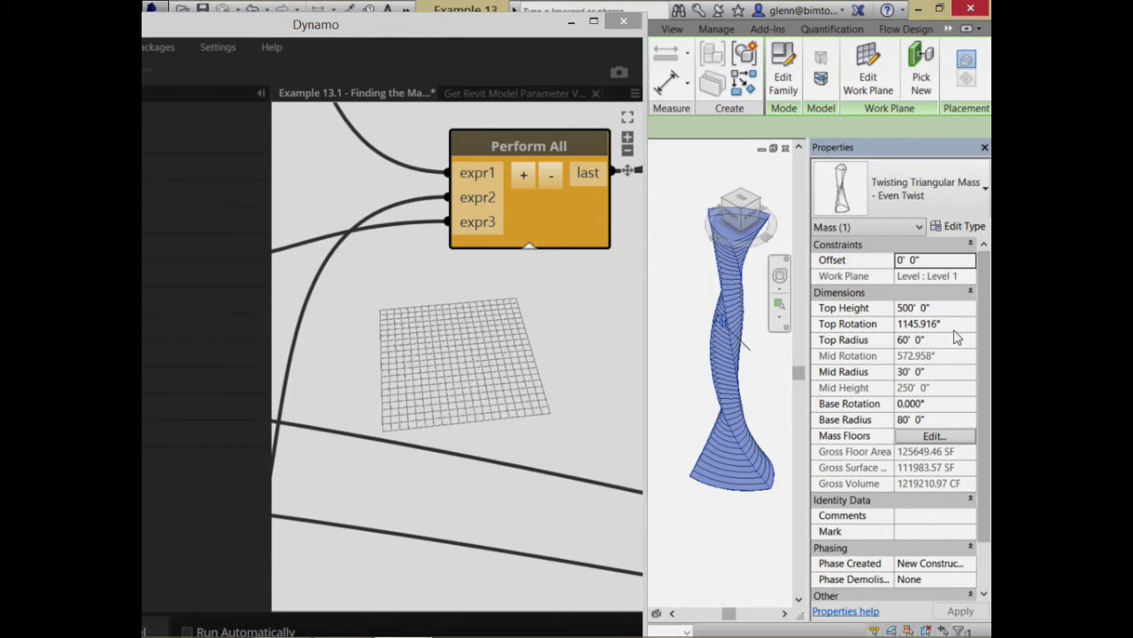
Step: Compare the Number Range node's list of degree values with the Formula node's radian output
middle_drag(420, 493, 510, 485)
scroll(509, 485, down, 3)
middle_drag(460, 516, 587, 359)
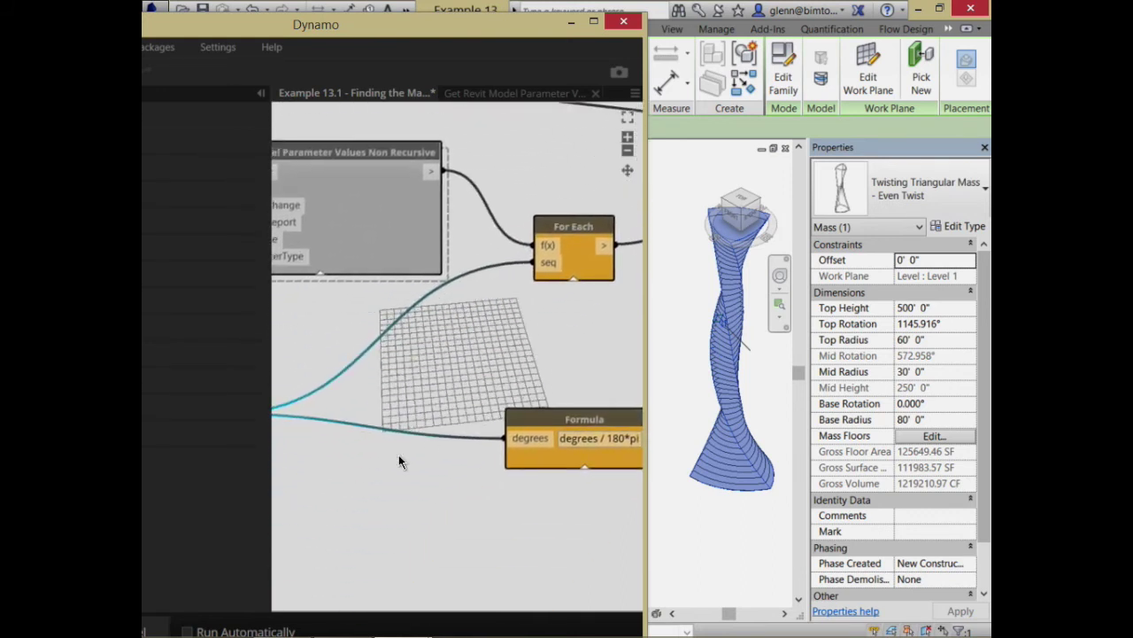
middle_drag(399, 461, 575, 463)
middle_drag(396, 524, 445, 467)
mouse_move(432, 446)
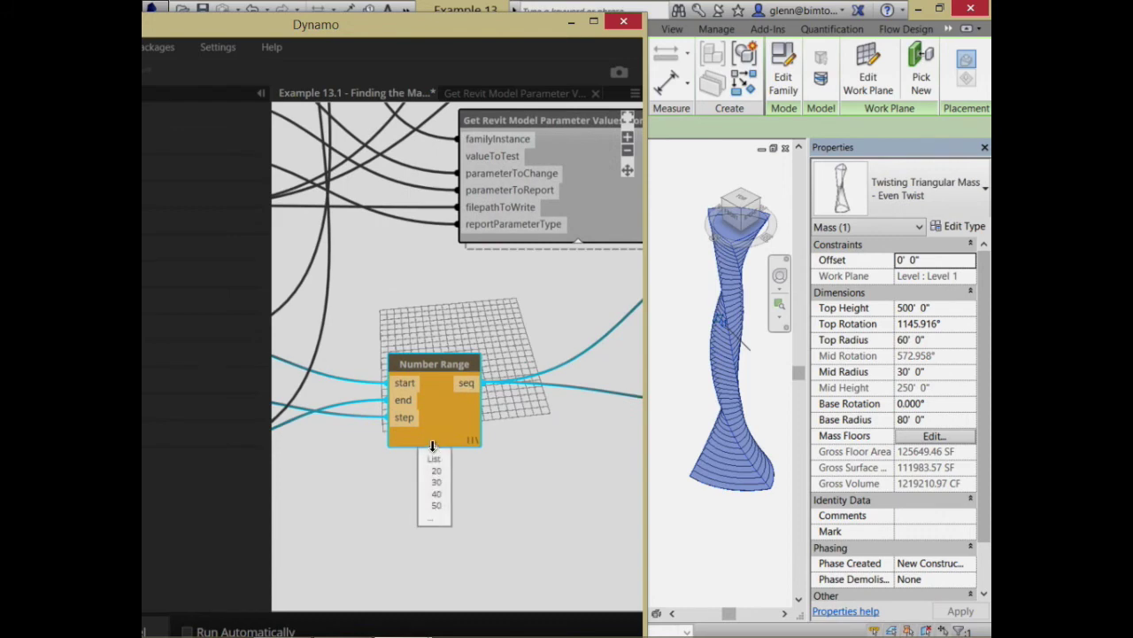
middle_drag(490, 464, 232, 518)
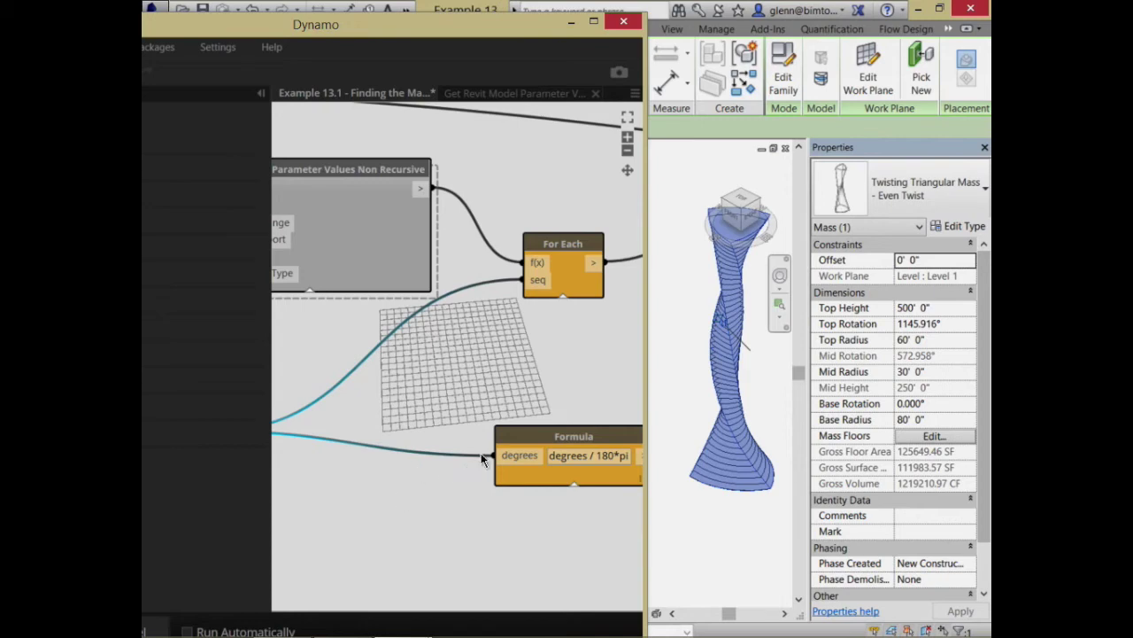
middle_drag(554, 412, 461, 411)
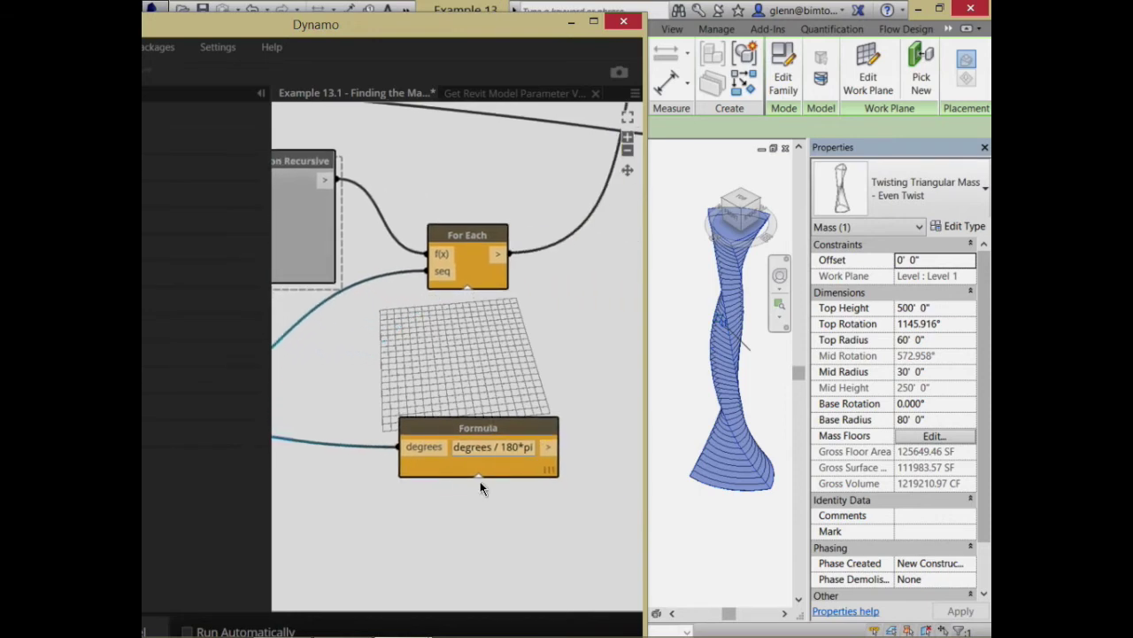
mouse_move(474, 498)
mouse_move(478, 479)
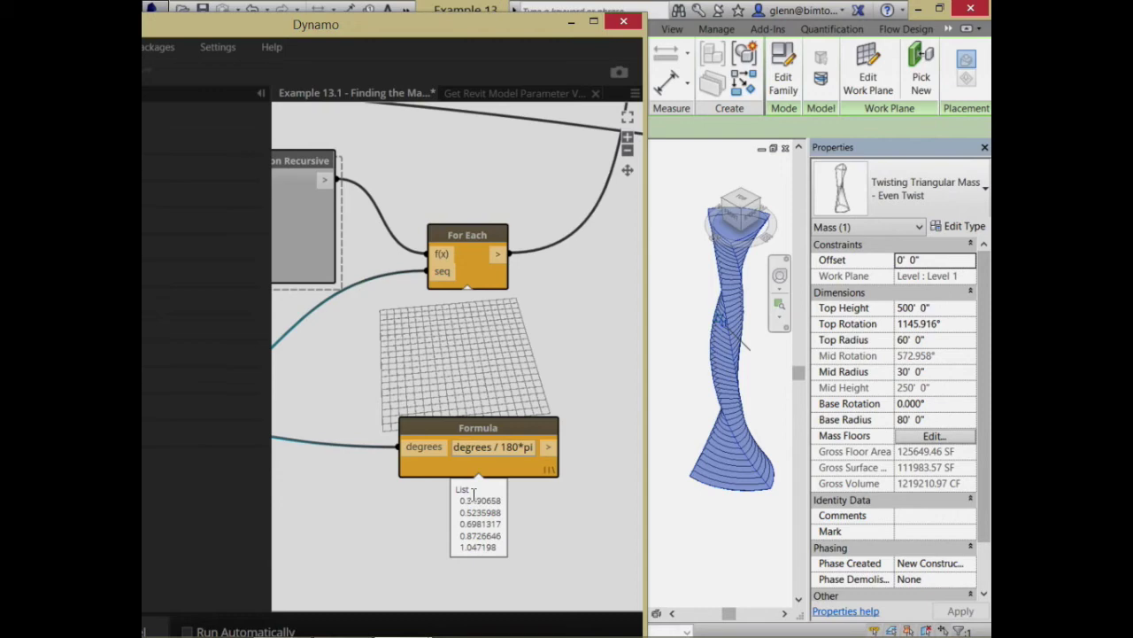
Step: Connect the Formula node's output to the For Each node's seq input and move the Formula node between Number Range and For Each
scroll(523, 390, down, 2)
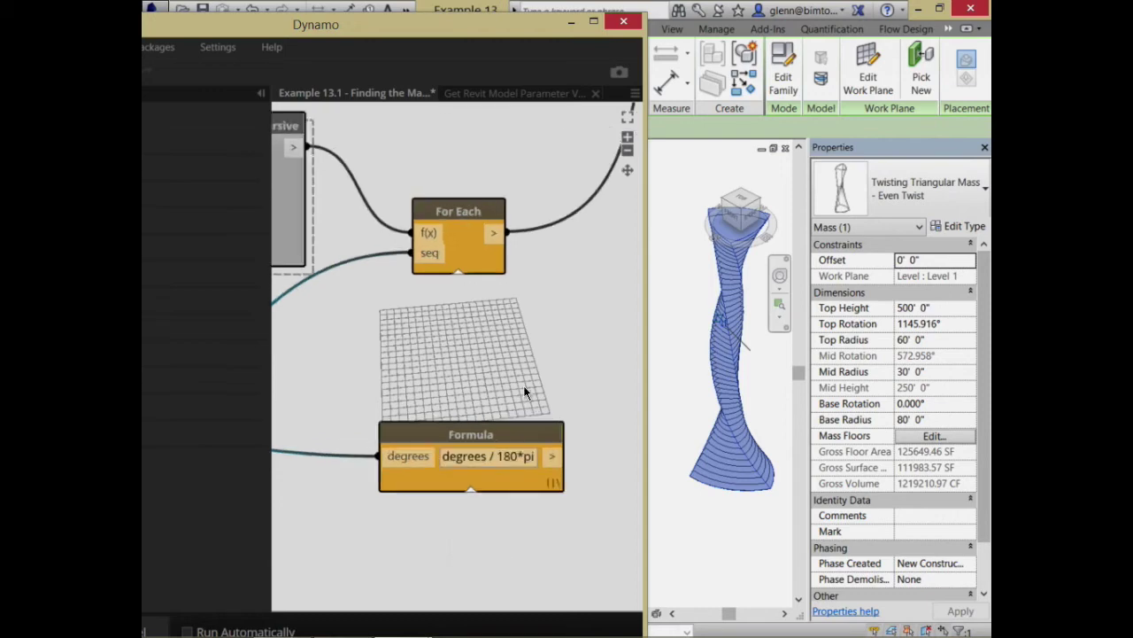
scroll(523, 393, down, 2)
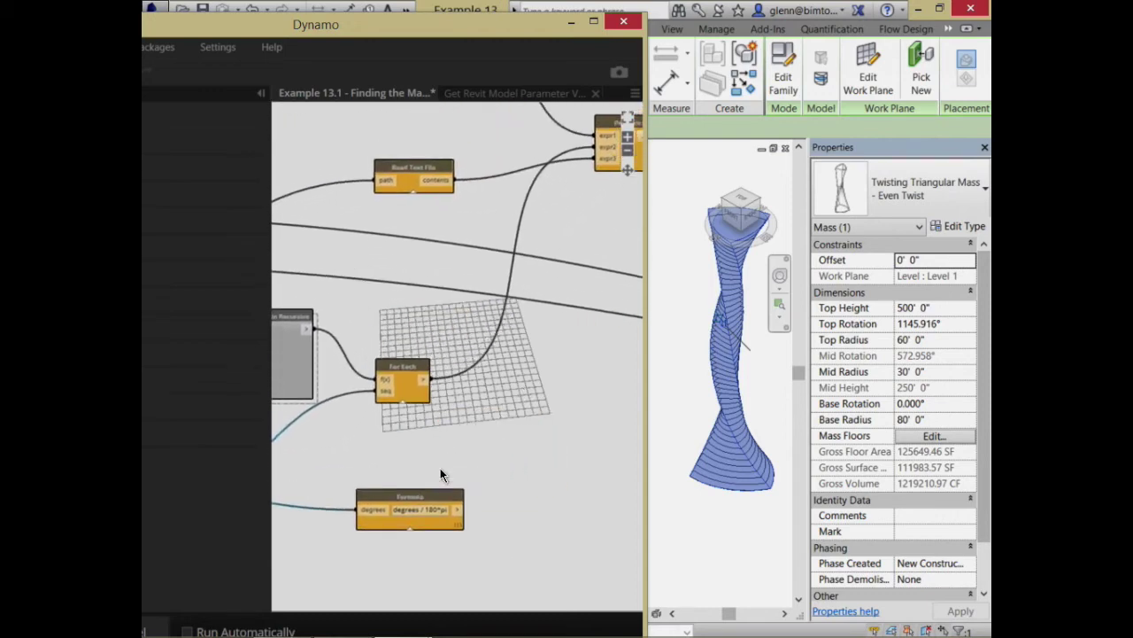
middle_drag(463, 460, 546, 438)
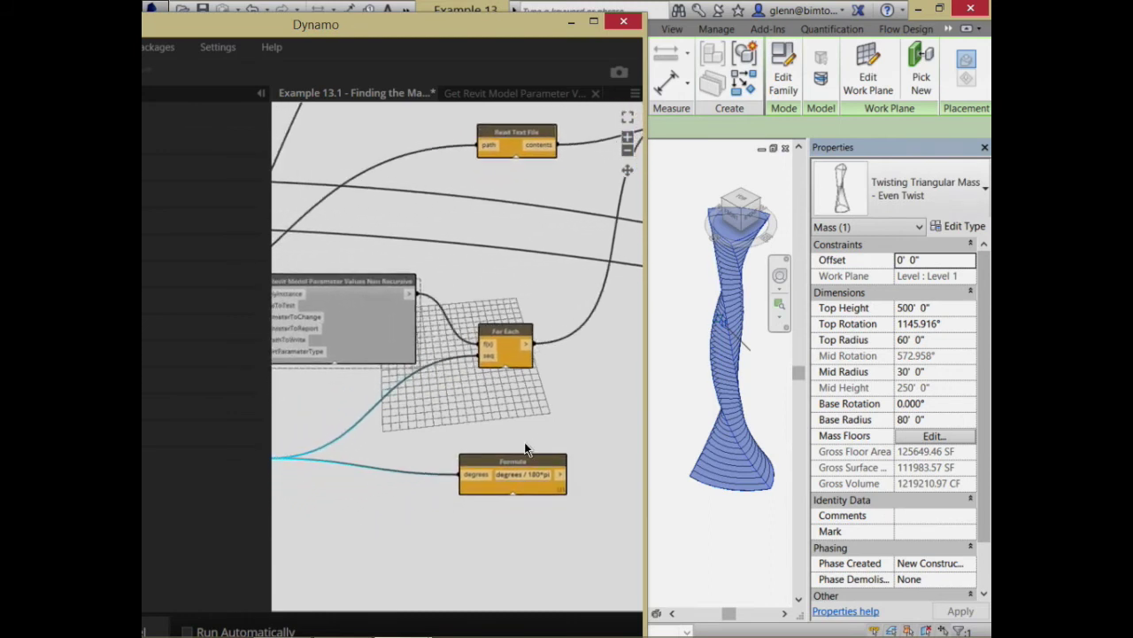
middle_drag(443, 461, 461, 480)
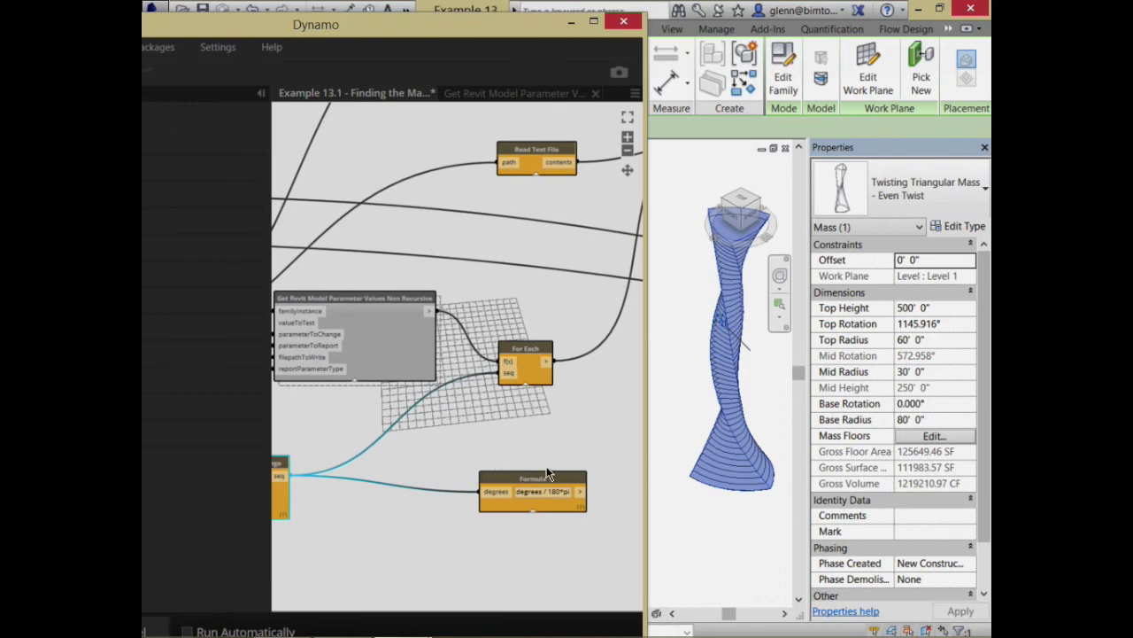
drag(581, 491, 507, 362)
drag(528, 486, 433, 496)
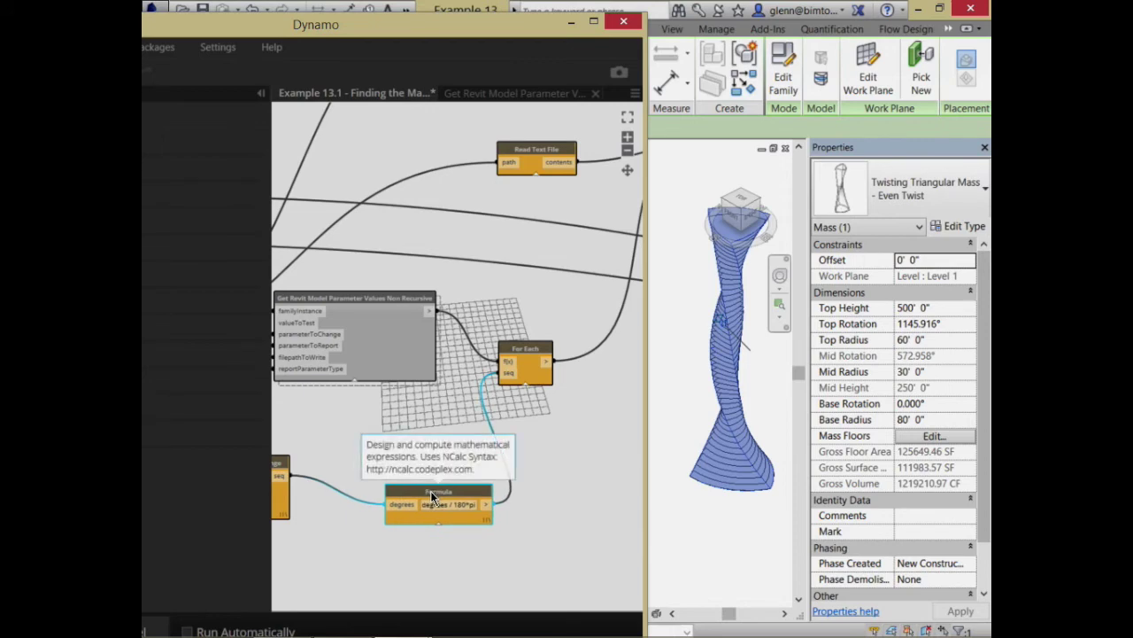
Step: Shift the Dynamo window so its run controls and the tower's properties are both accessible, and run the graph with the radian values
double_click(457, 25)
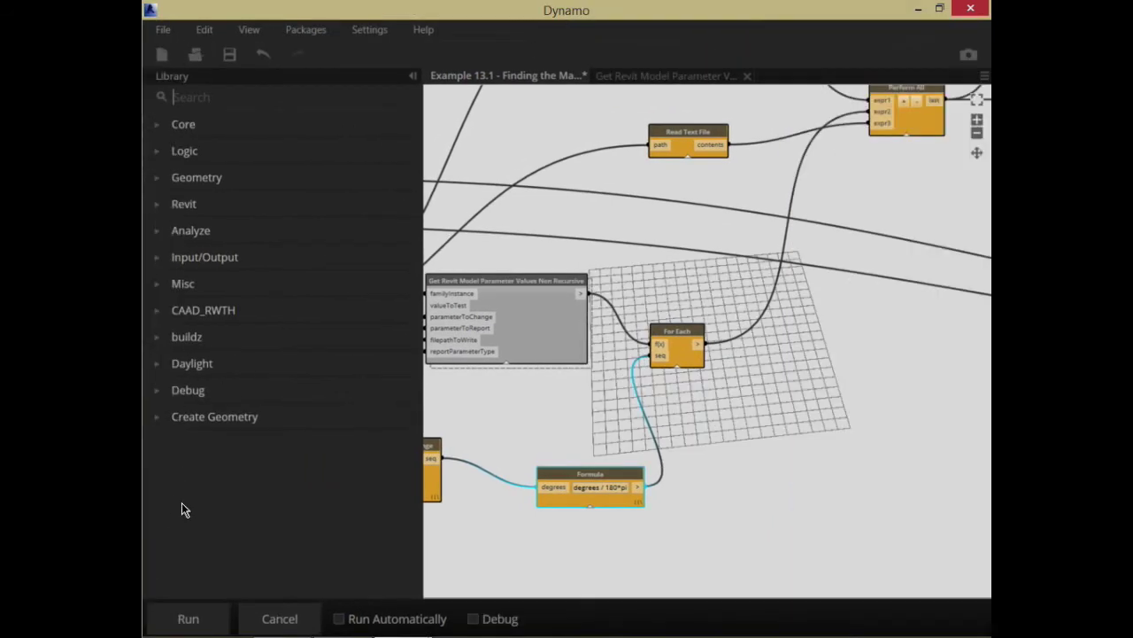
click(940, 9)
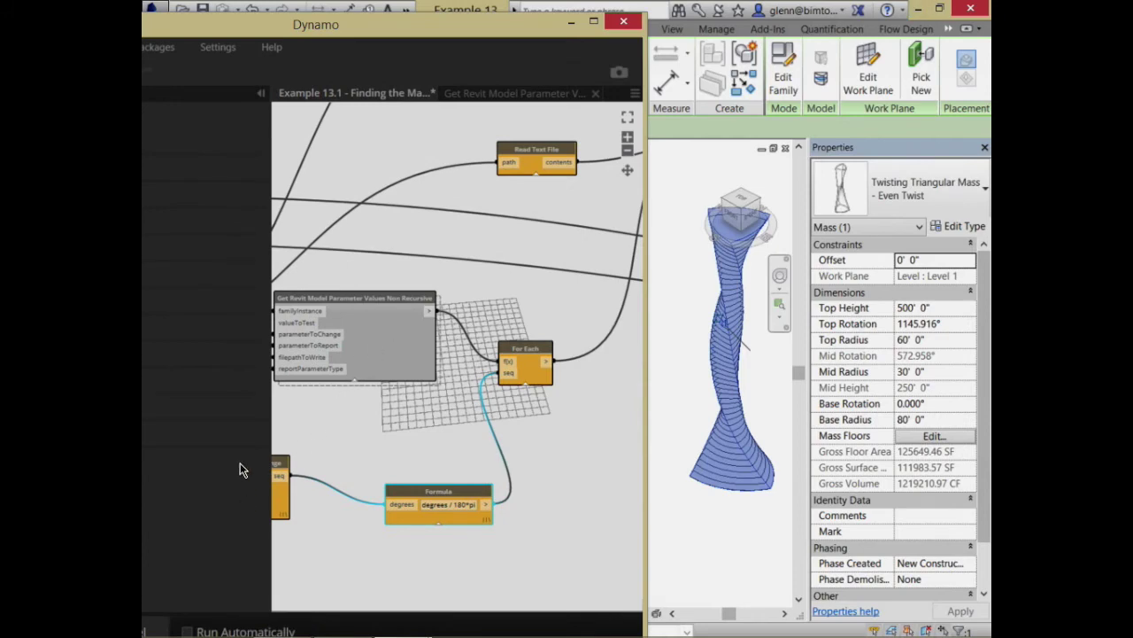
drag(356, 25, 440, 12)
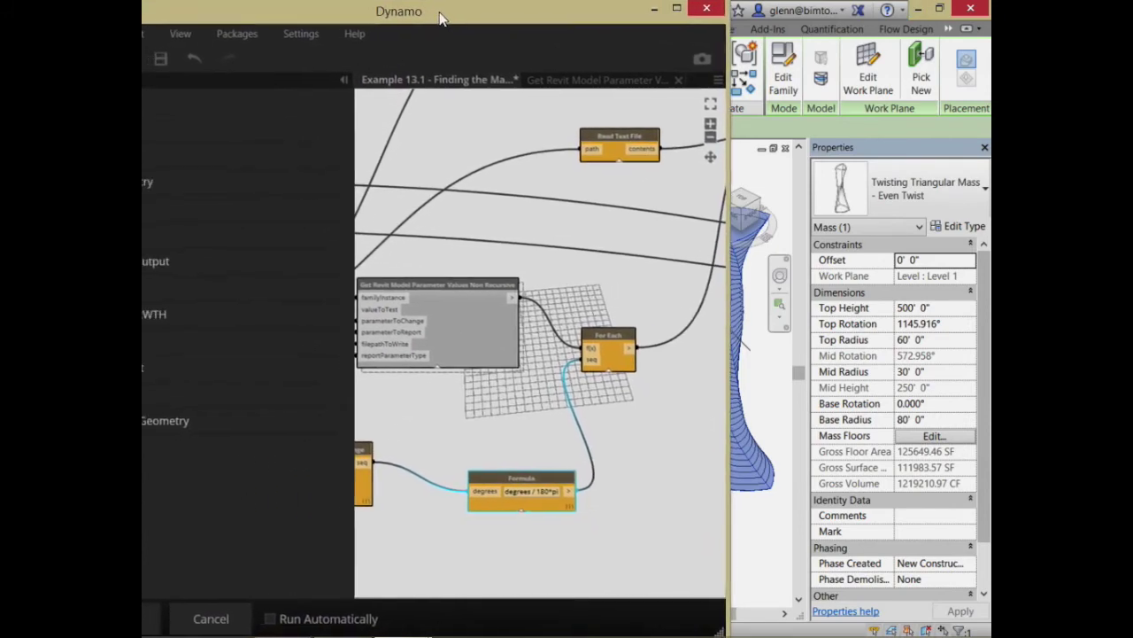
click(152, 618)
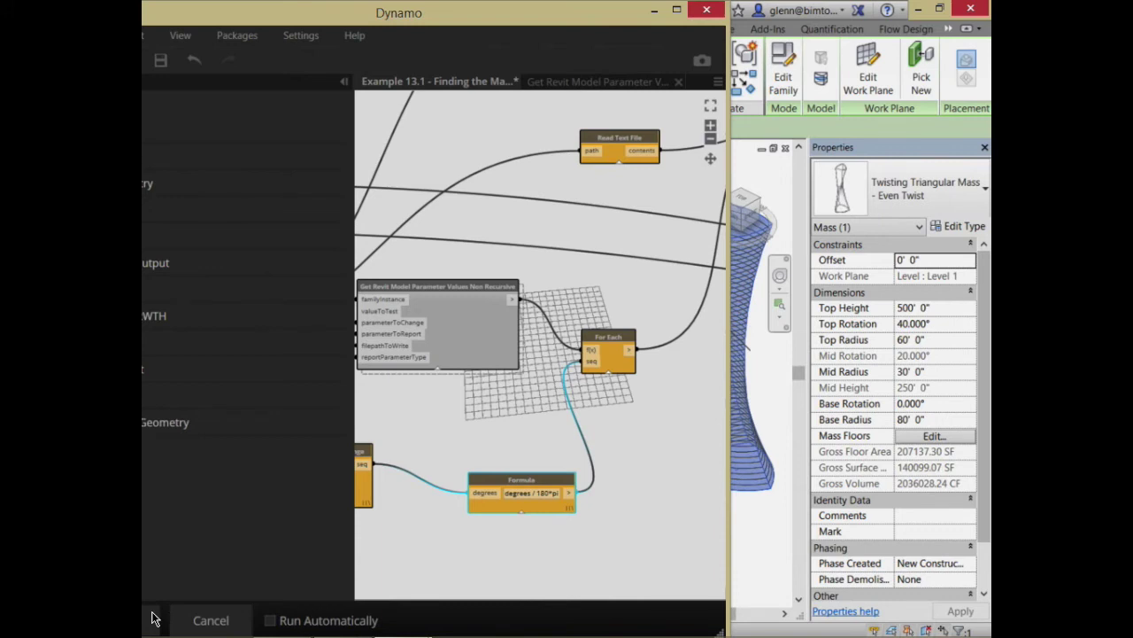
click(152, 618)
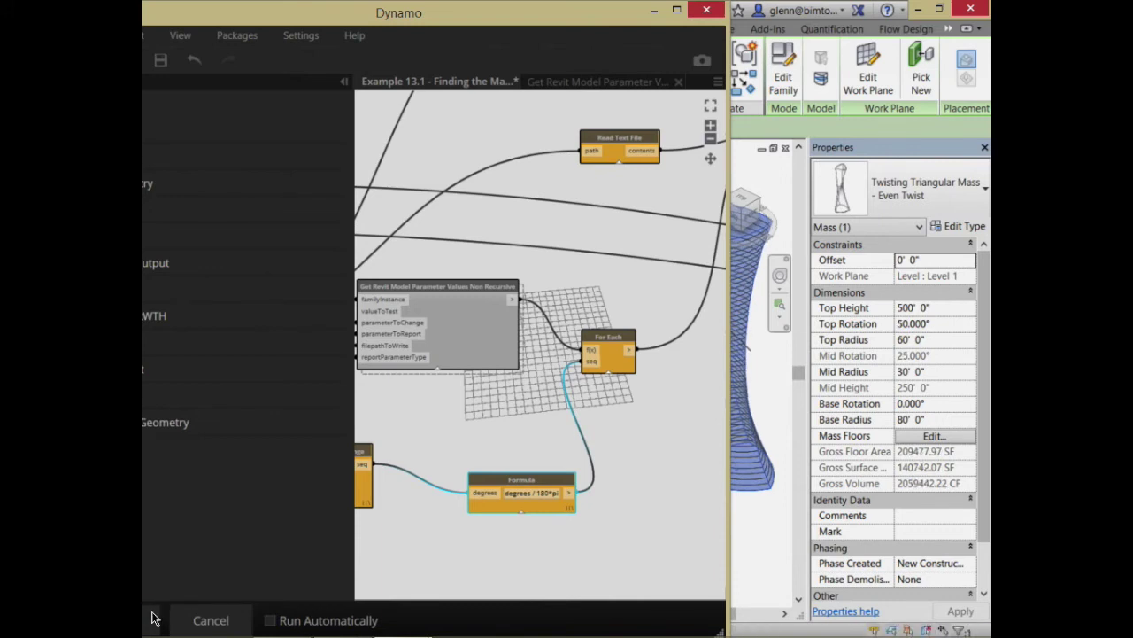
click(153, 618)
click(152, 618)
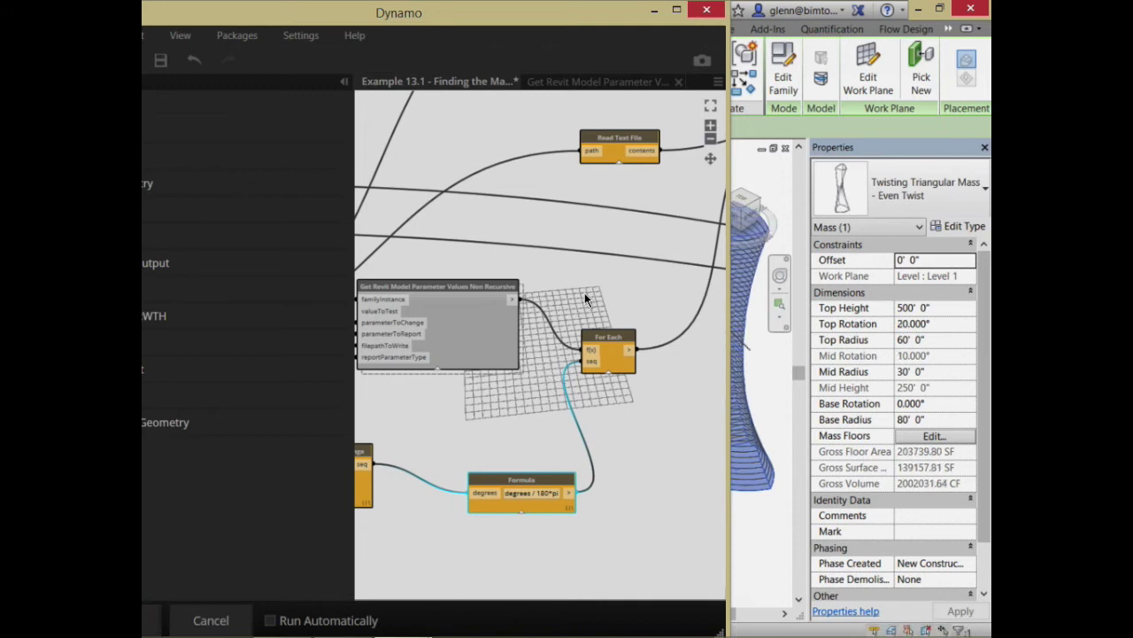
Step: Preview the Perform All node's output to read the Gross Floor Area recorded for each rotation
middle_drag(591, 292, 426, 342)
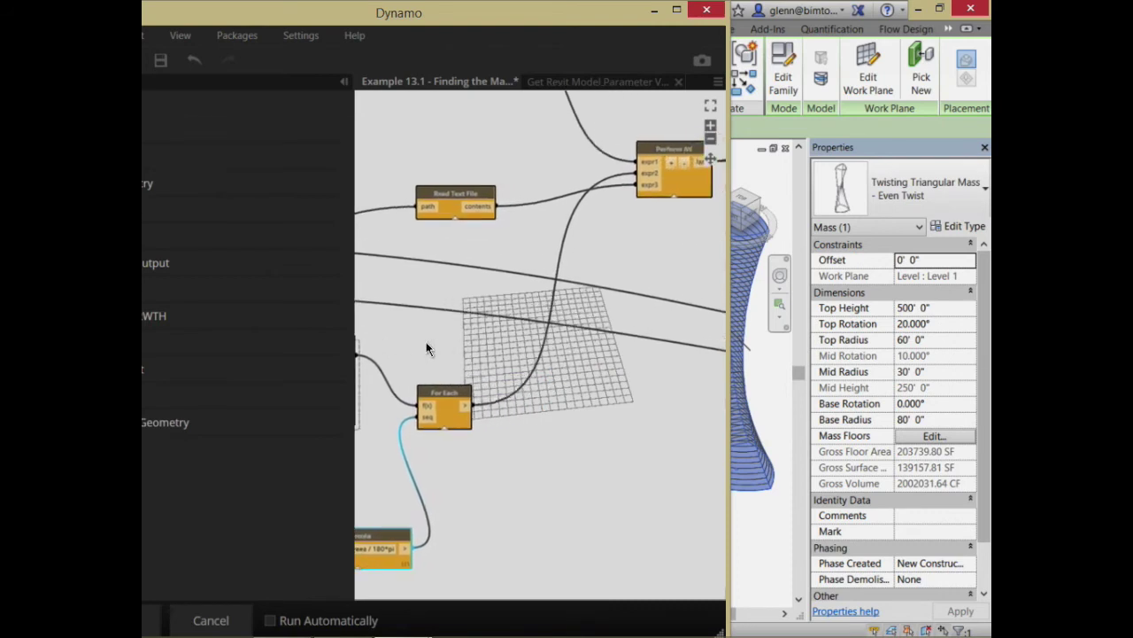
middle_drag(582, 321, 442, 417)
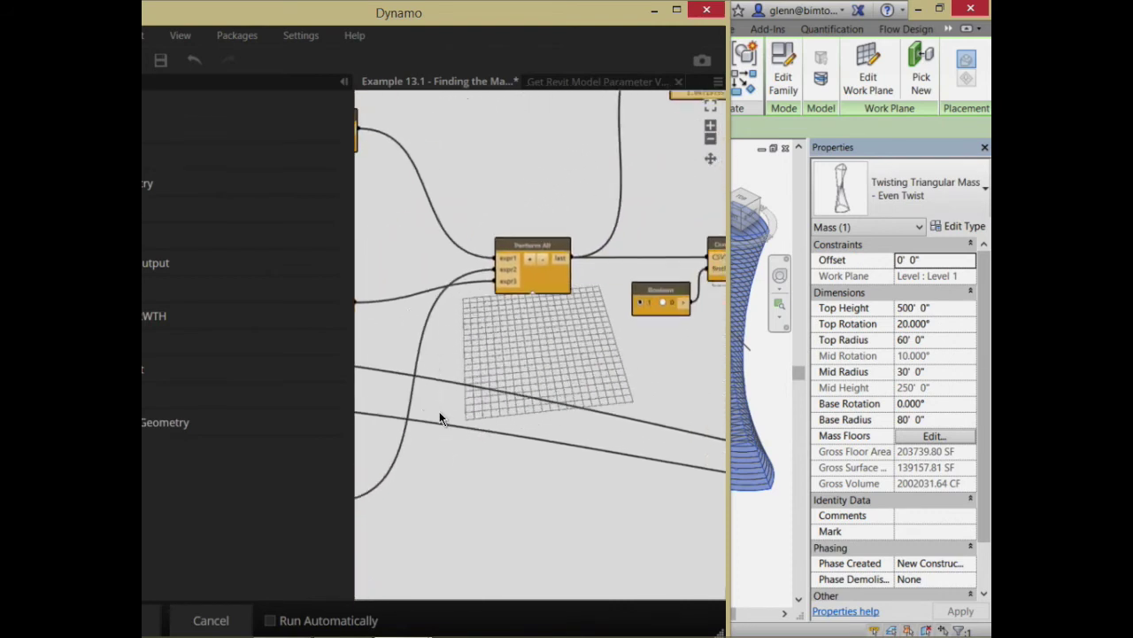
mouse_move(538, 301)
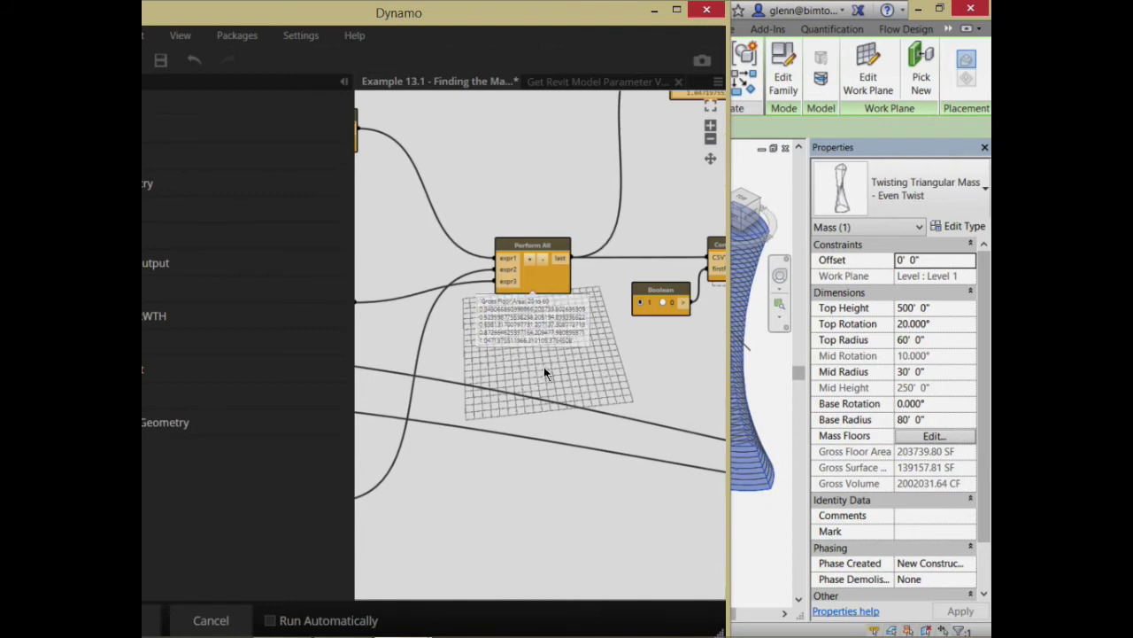
scroll(543, 364, down, 1)
scroll(544, 362, up, 4)
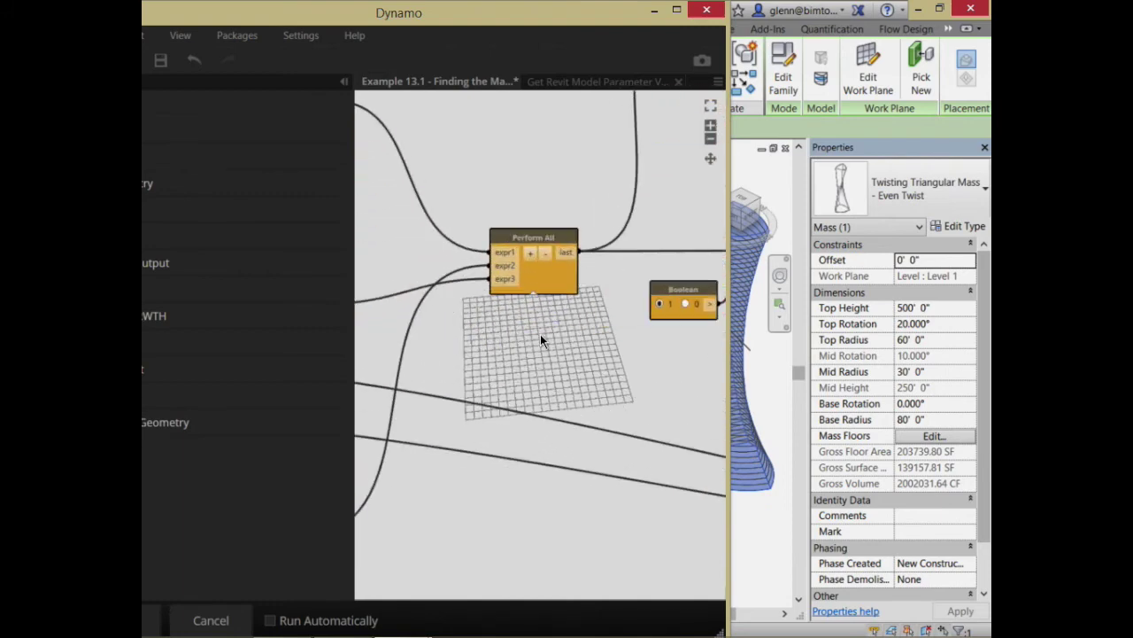
mouse_move(536, 279)
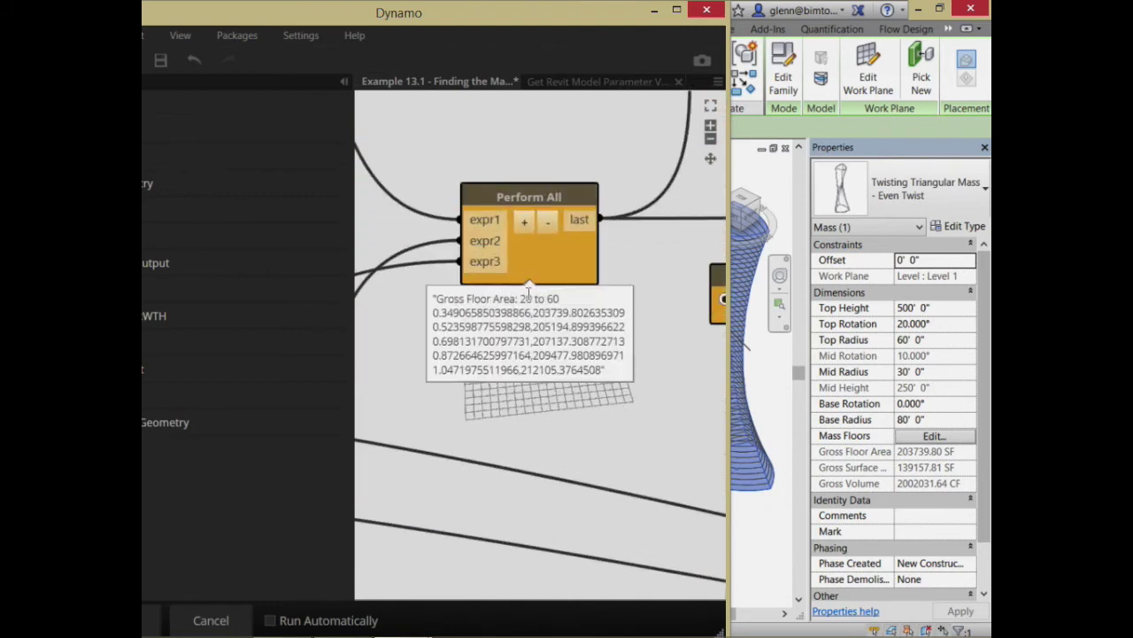
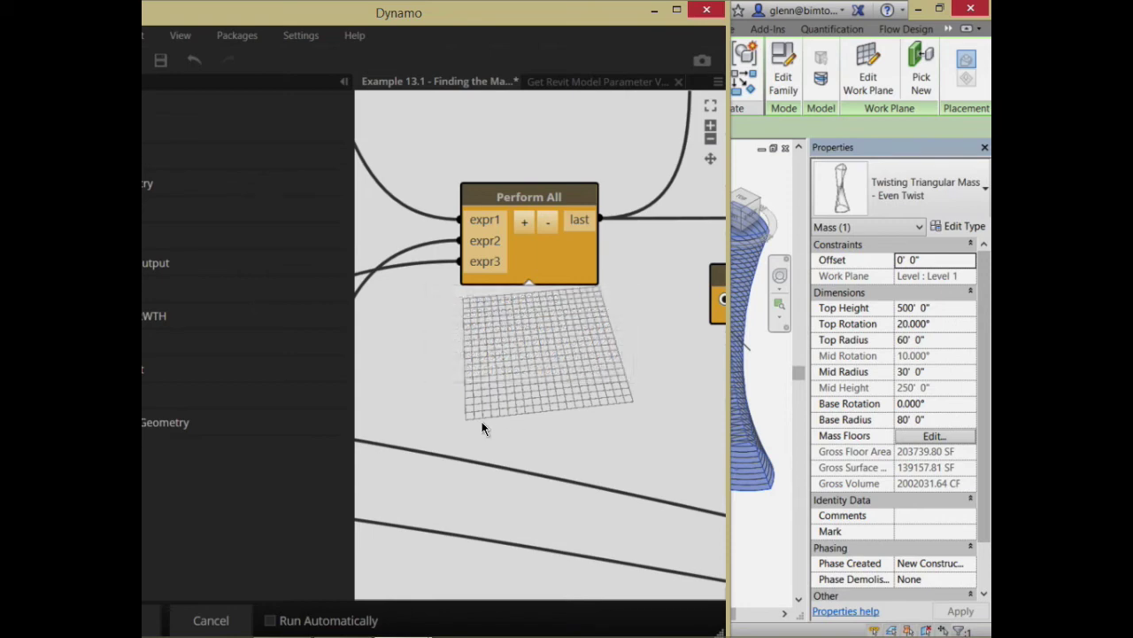
Step: Set the Highest Value slider of the rotation range to 180
middle_drag(439, 418, 613, 376)
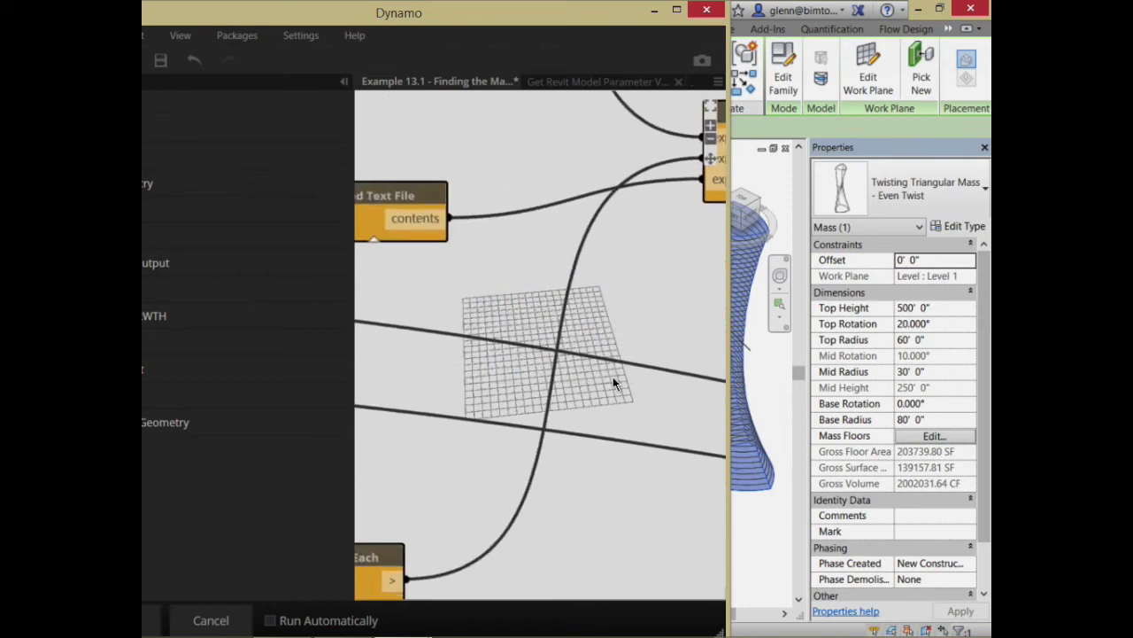
middle_drag(459, 500, 632, 526)
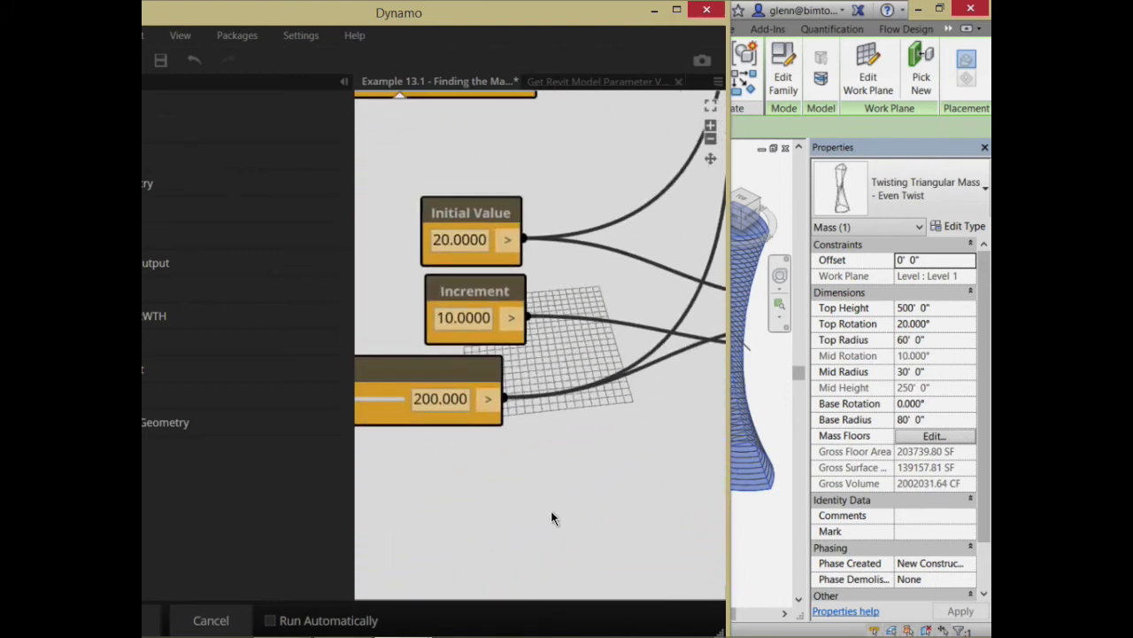
middle_drag(552, 519, 698, 551)
middle_drag(537, 531, 566, 537)
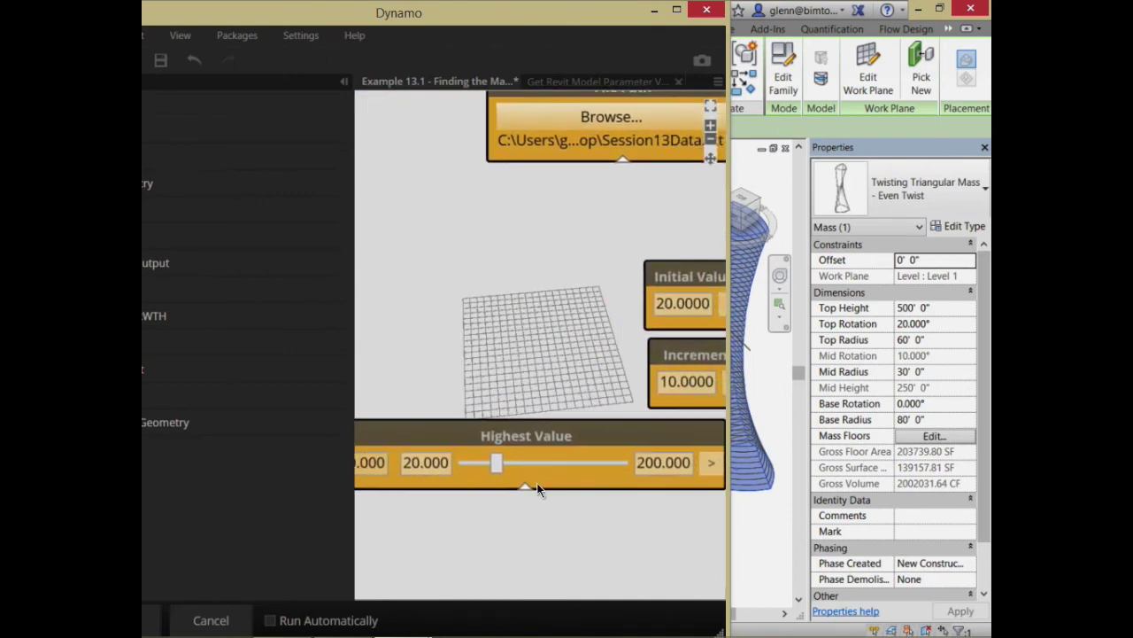
drag(496, 464, 579, 467)
middle_drag(545, 522, 607, 536)
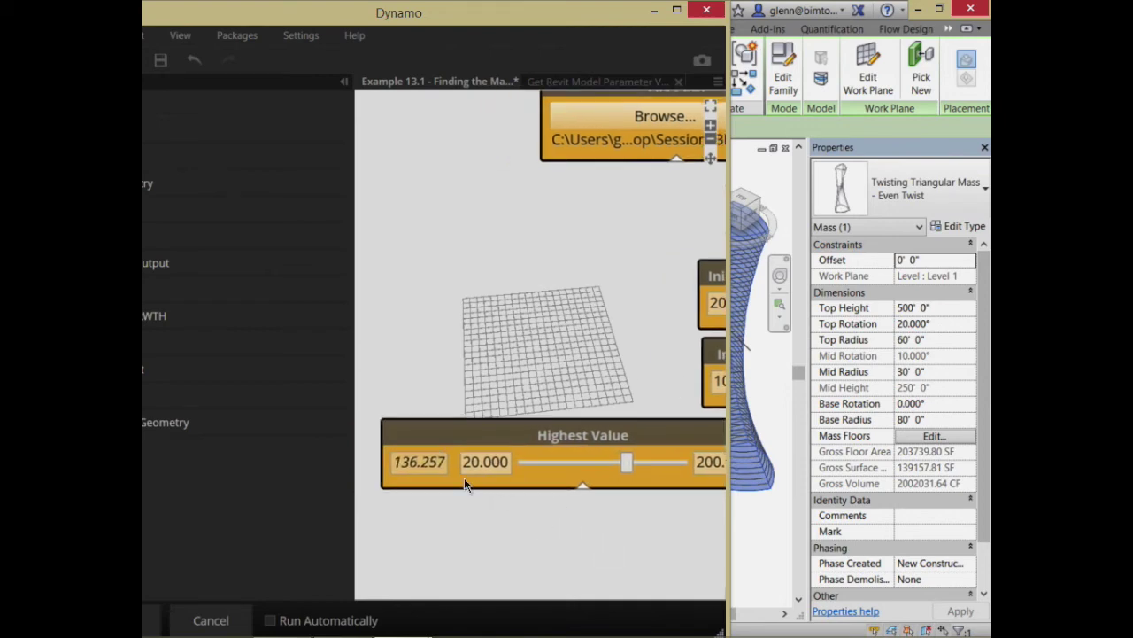
double_click(418, 462)
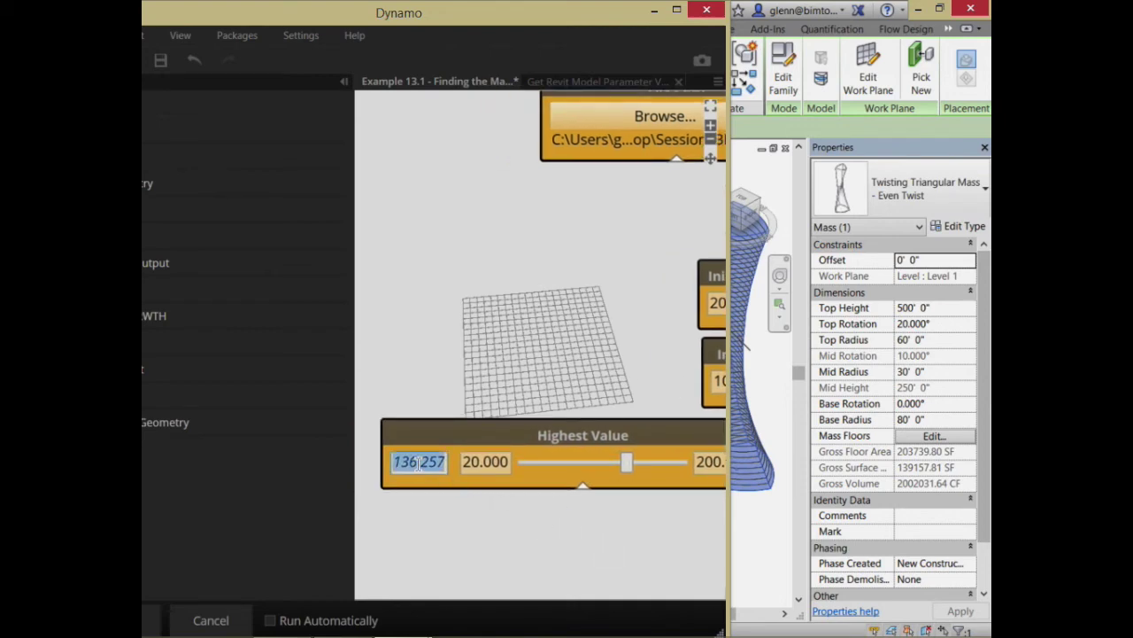
text(160)
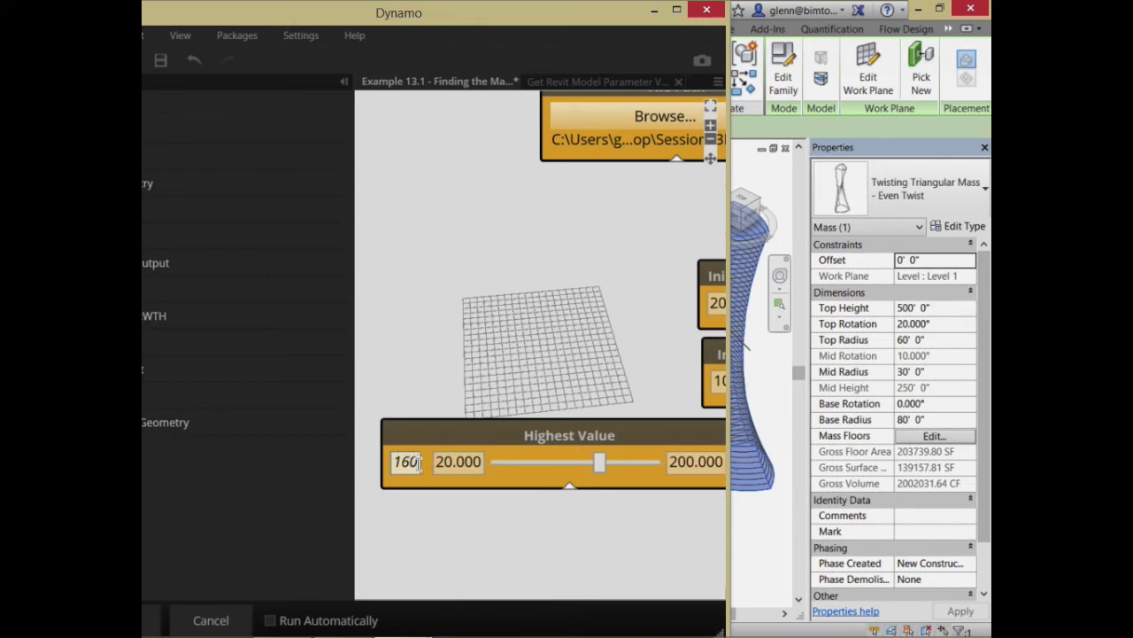
key(Return)
double_click(444, 461)
text(180)
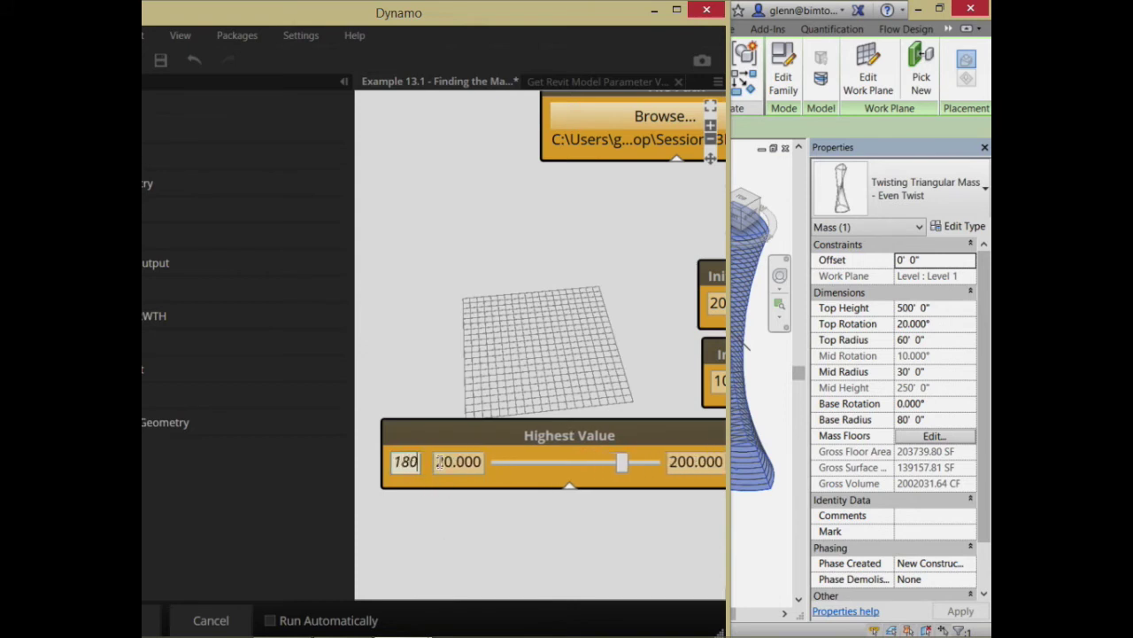
key(Return)
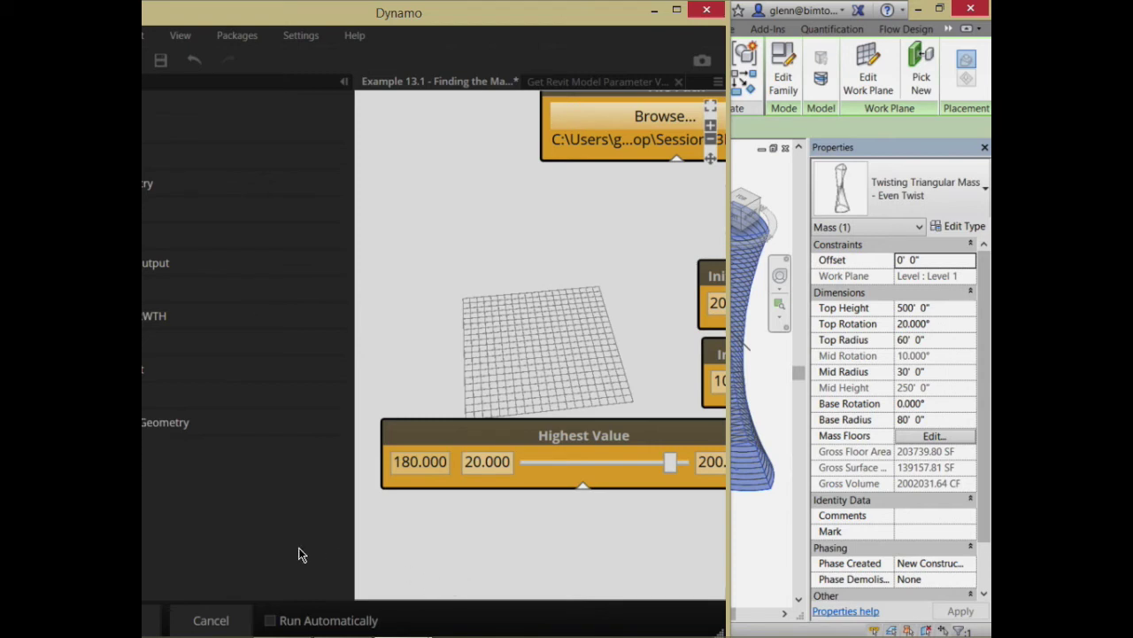
Step: Shift the Dynamo window so its run controls are accessible and run the graph over the rotation range up to 180 degrees
drag(390, 30, 413, 29)
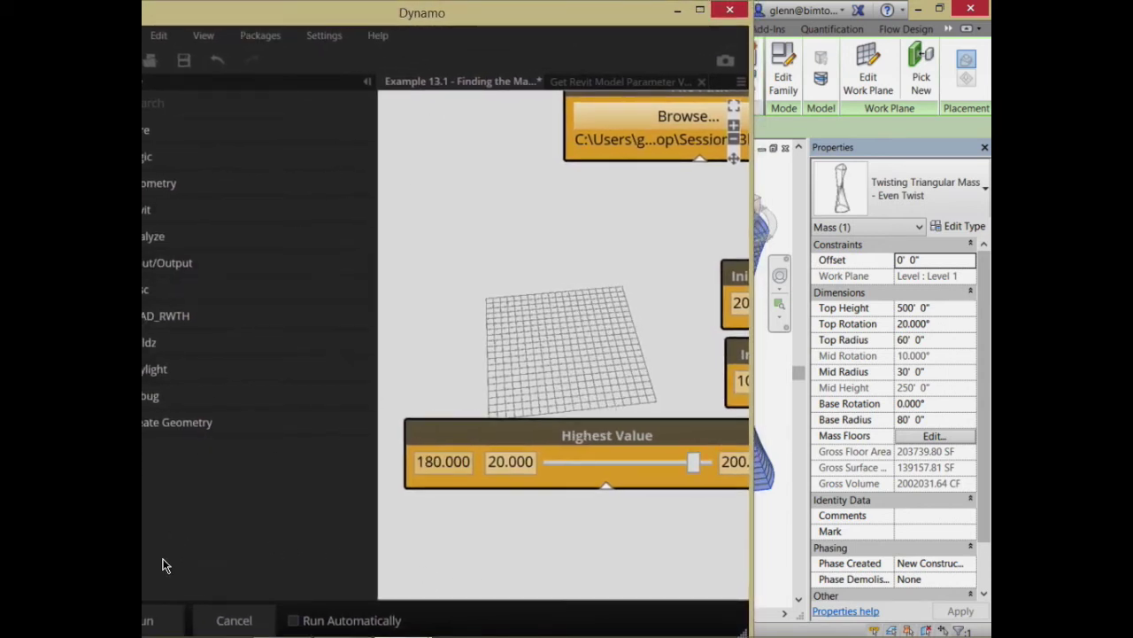
click(162, 622)
click(162, 622)
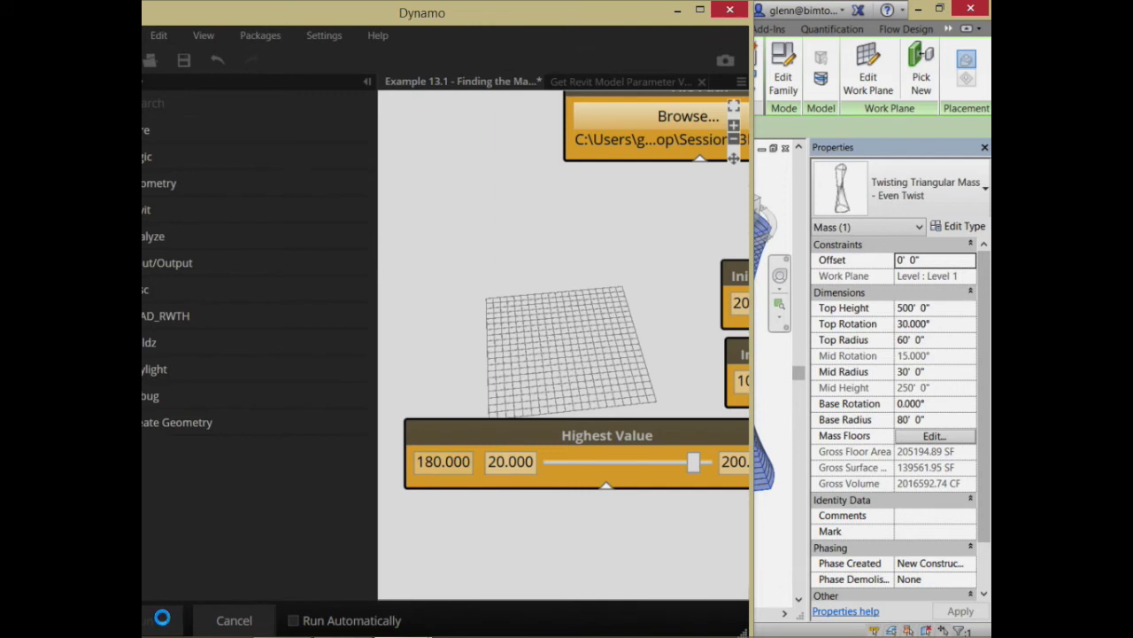
click(162, 622)
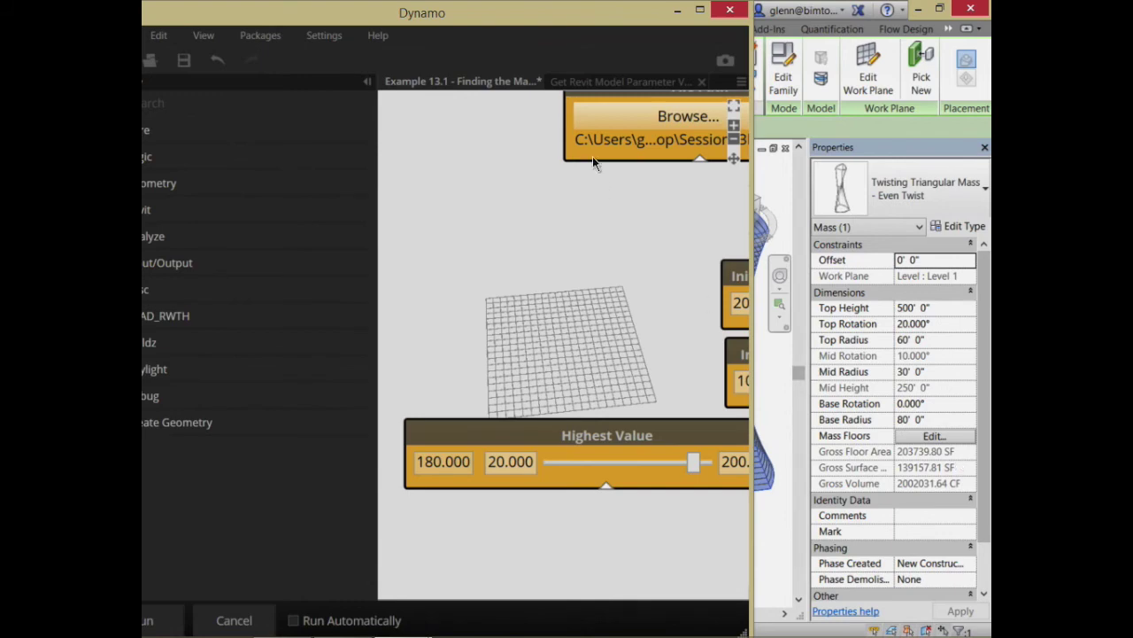
Step: Follow the graph from the input nodes to the Watch node and read the recorded rotation and Gross Floor Area pairs
middle_drag(617, 209, 392, 328)
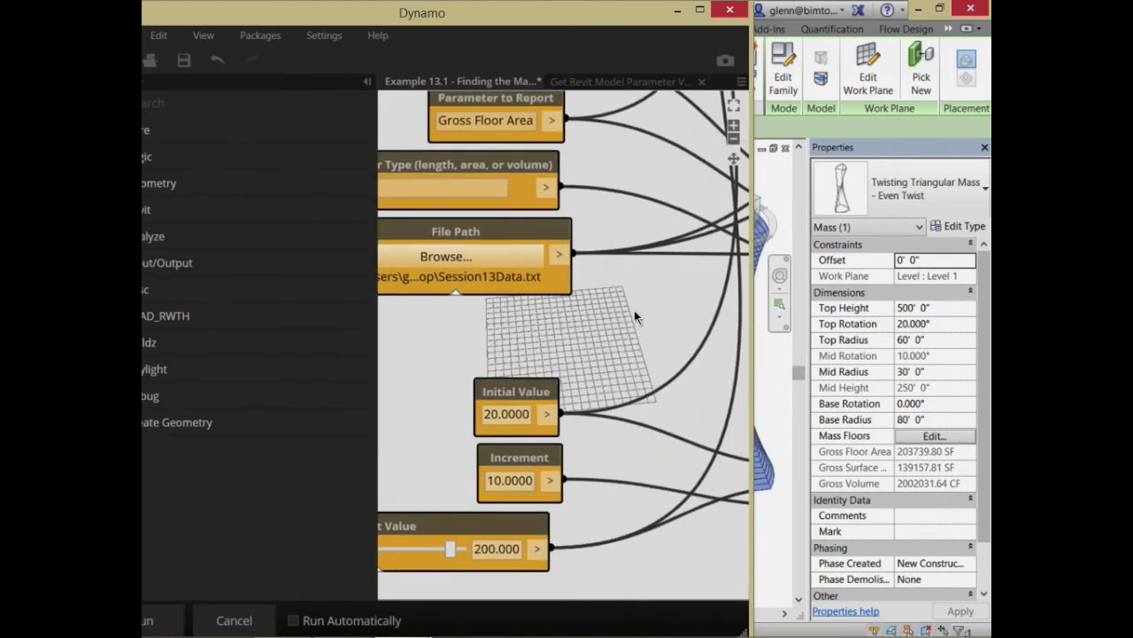
middle_drag(567, 314, 321, 410)
middle_drag(629, 421, 370, 362)
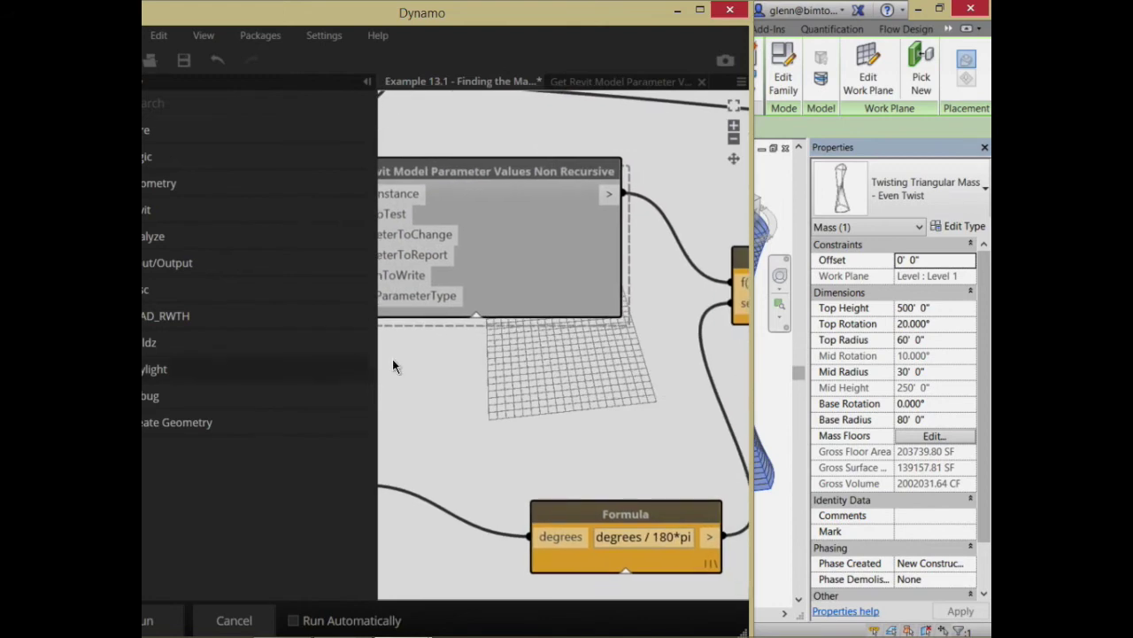
middle_drag(547, 372, 290, 425)
key(ctrl+b)
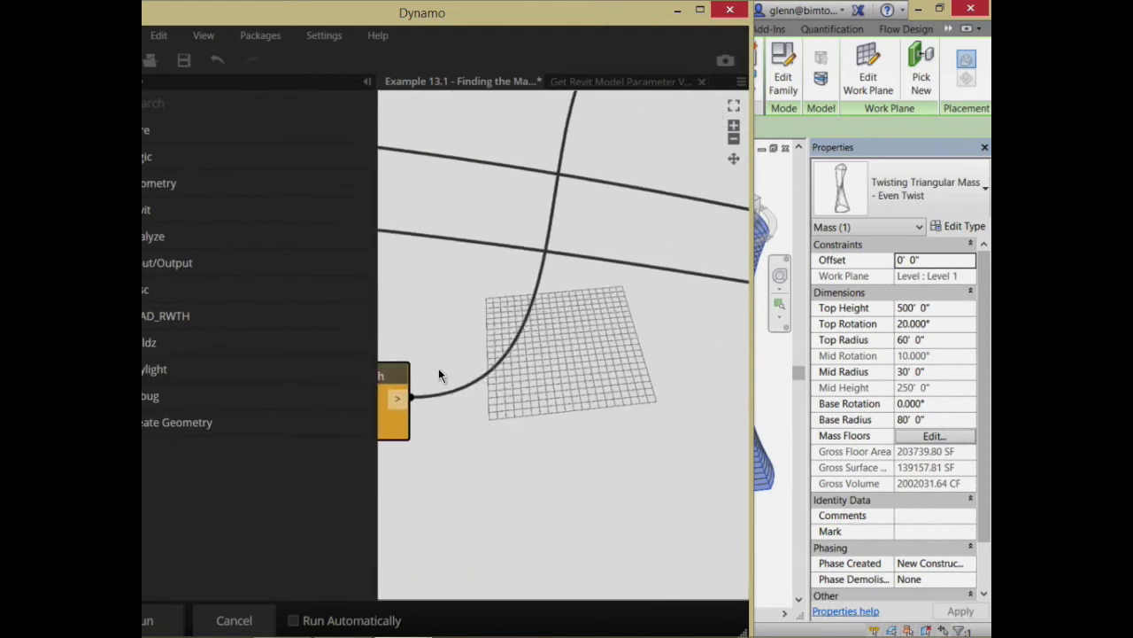
key(ctrl+b)
middle_drag(673, 253, 569, 342)
middle_drag(544, 296, 463, 470)
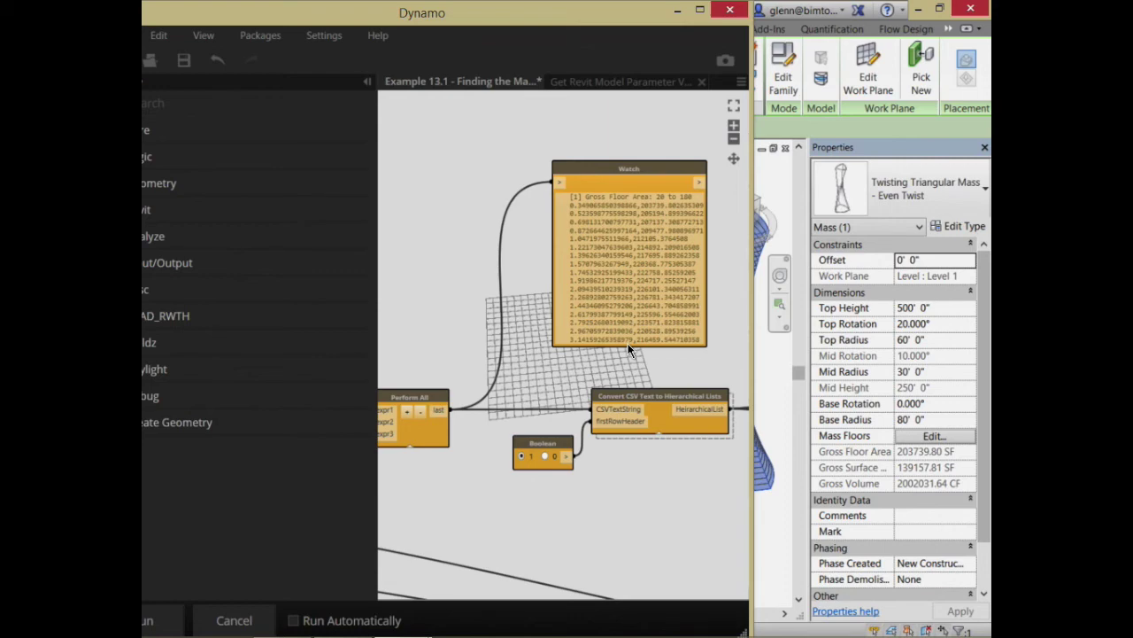
Step: Preview the Convert CSV Text to Hierarchical Lists node's output and check how rotations and floor areas are nested
middle_drag(665, 495, 404, 444)
middle_drag(502, 467, 676, 417)
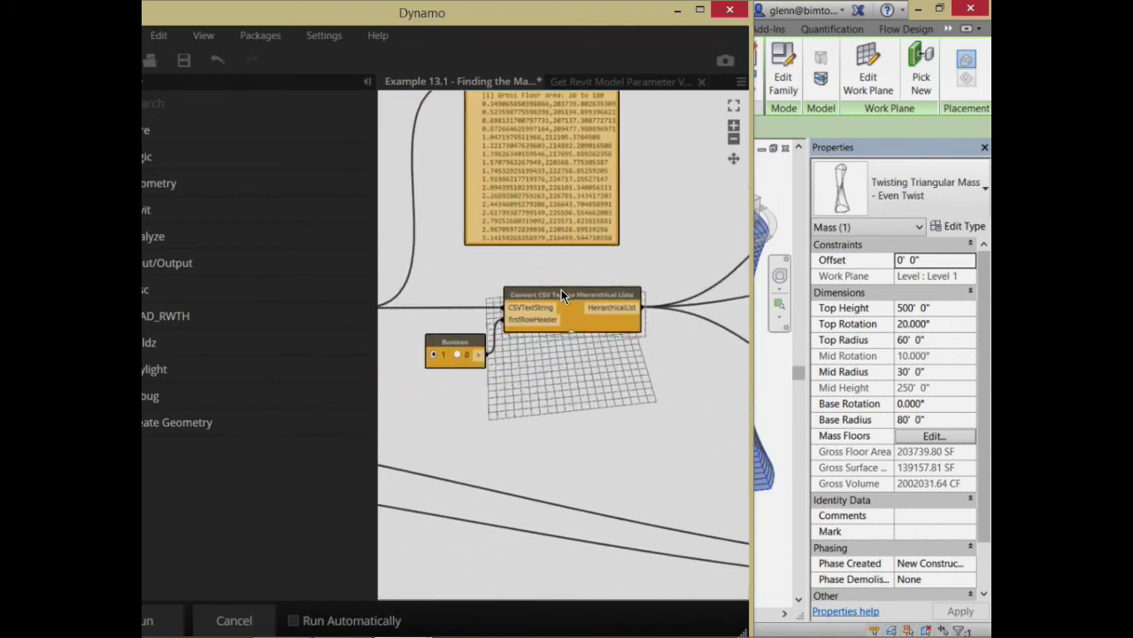
mouse_move(572, 348)
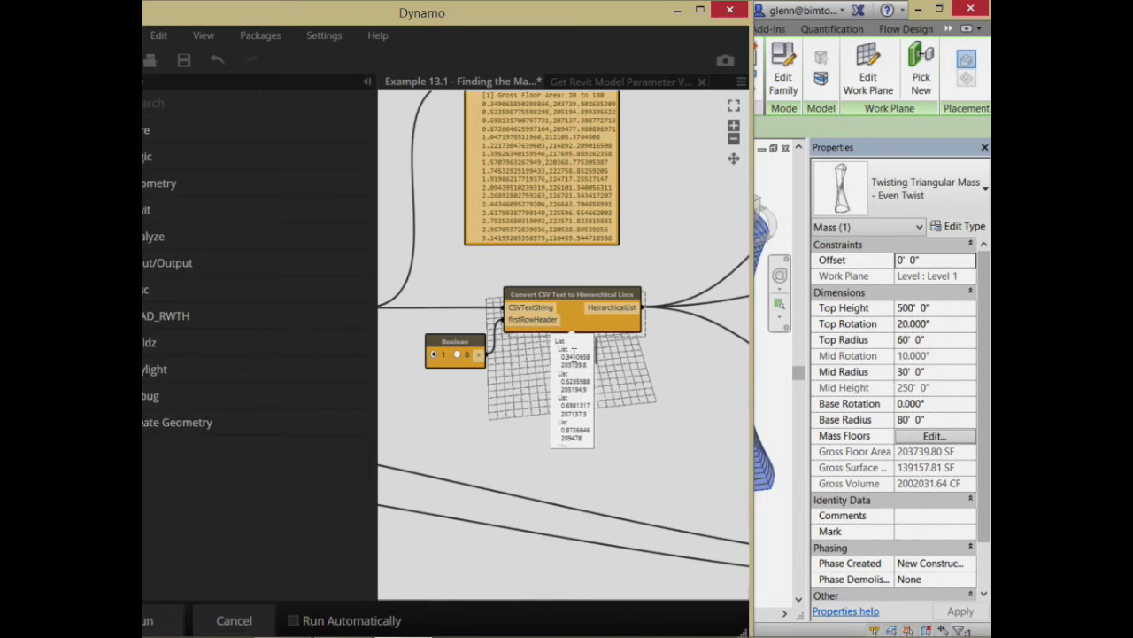
scroll(578, 358, down, 3)
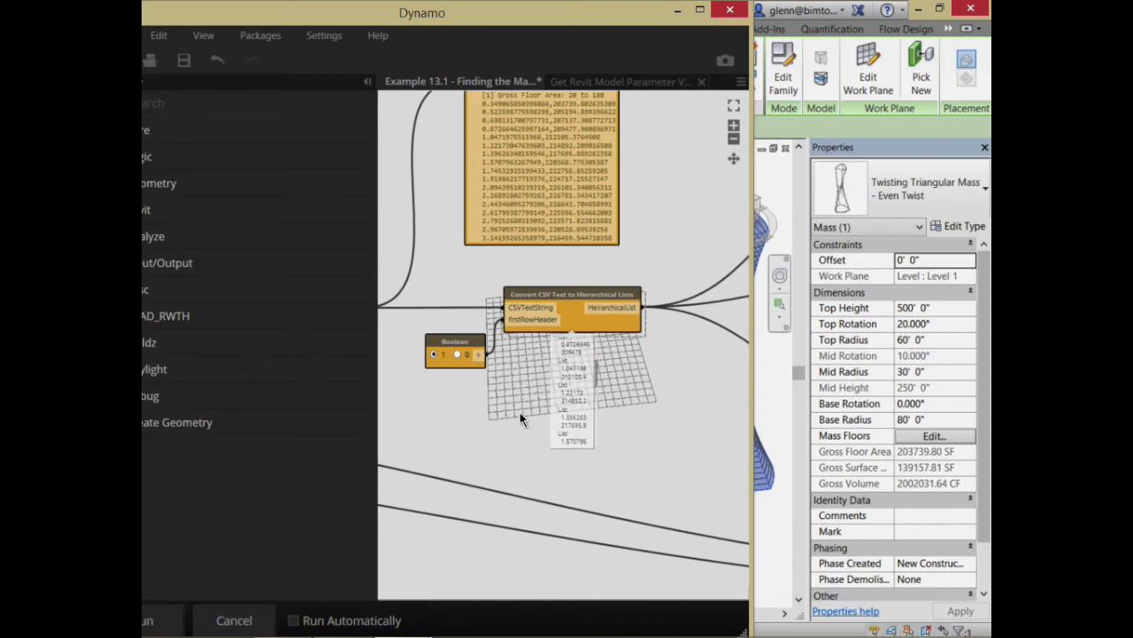
scroll(540, 404, up, 2)
scroll(544, 398, up, 1)
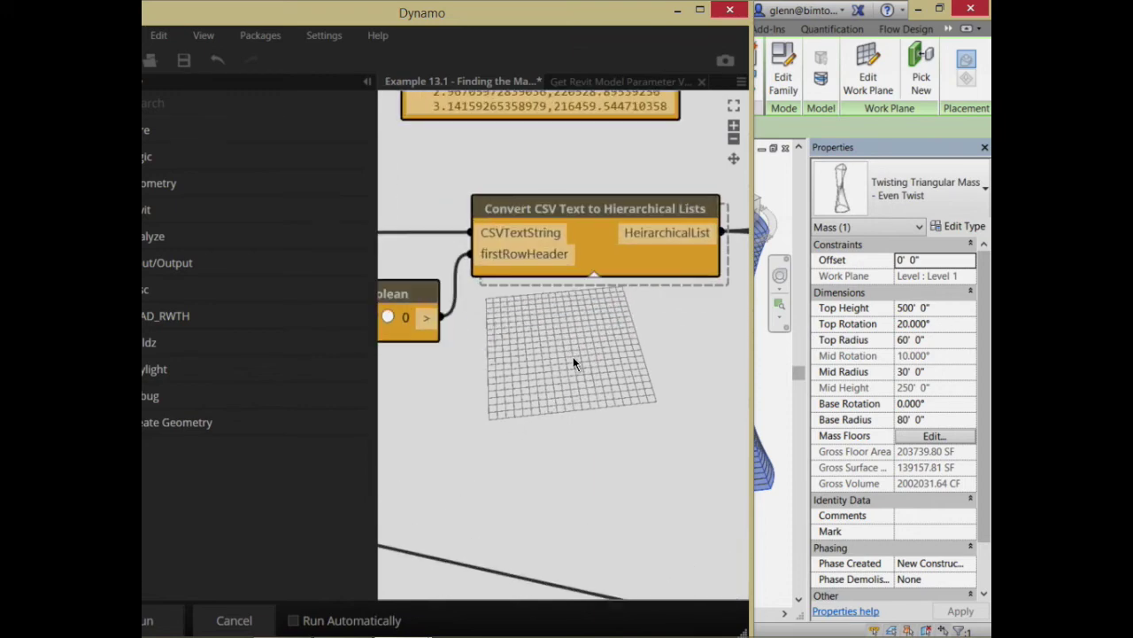
mouse_move(596, 299)
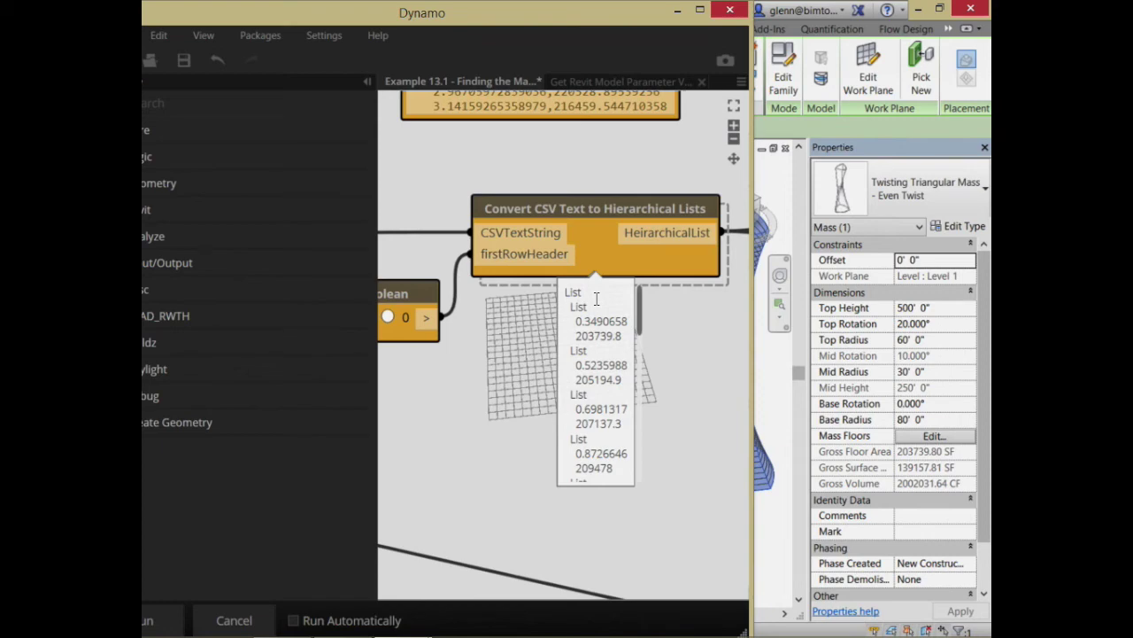
Step: Examine the Get Result List Column Values and Get Extreme Column Values nodes, and the Watch nodes showing their results
middle_drag(674, 357, 392, 393)
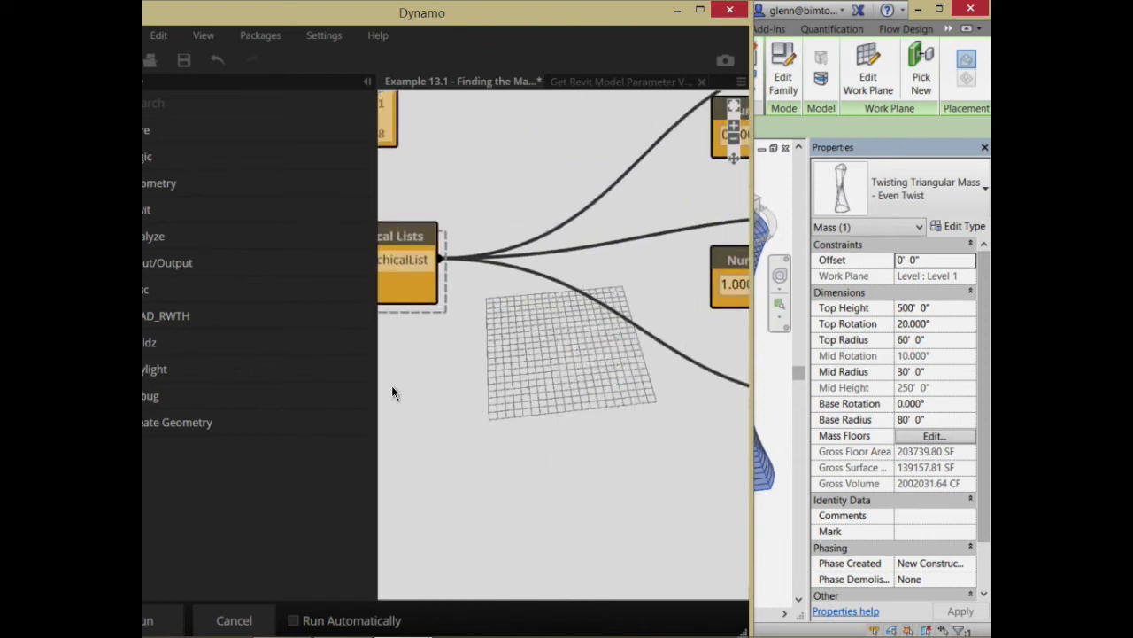
middle_drag(645, 311, 385, 460)
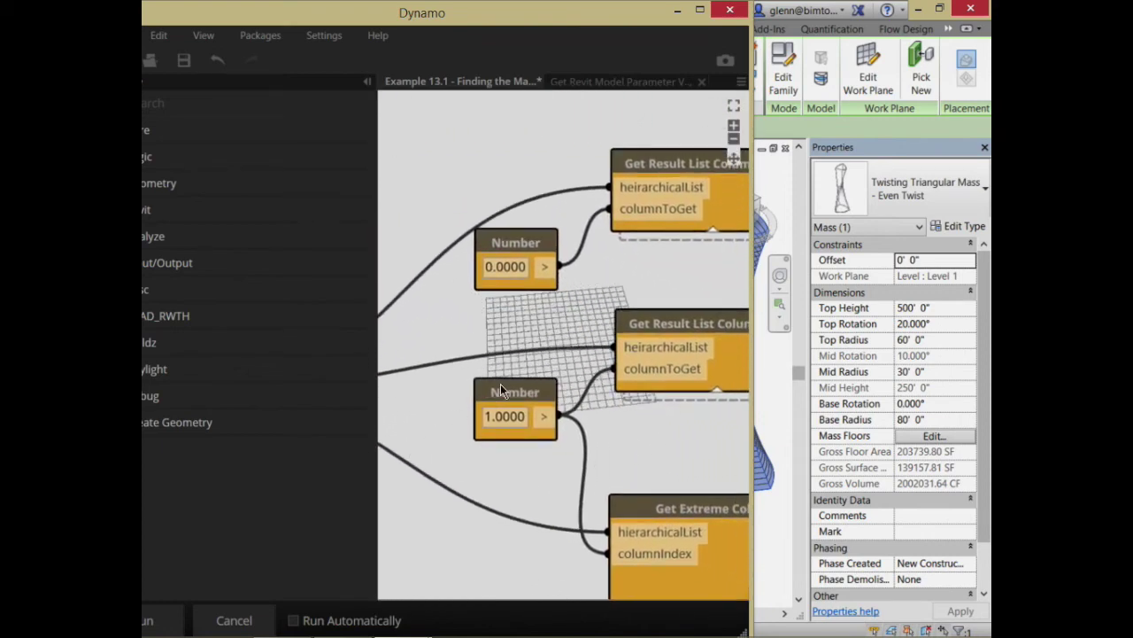
middle_drag(560, 339, 421, 319)
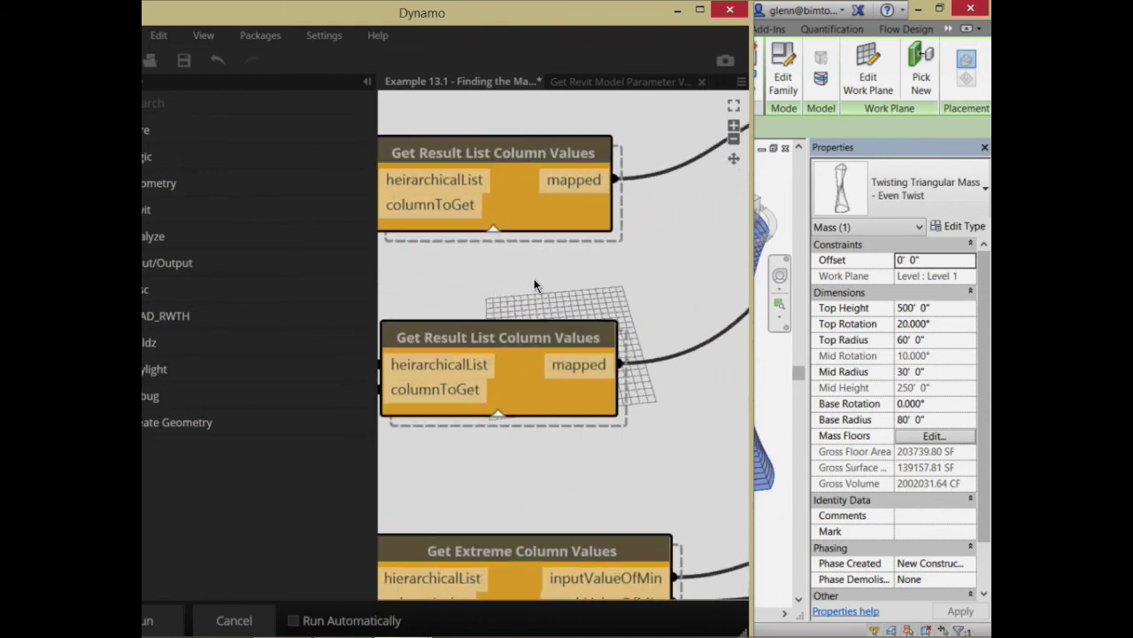
scroll(534, 285, down, 2)
middle_drag(534, 285, 610, 174)
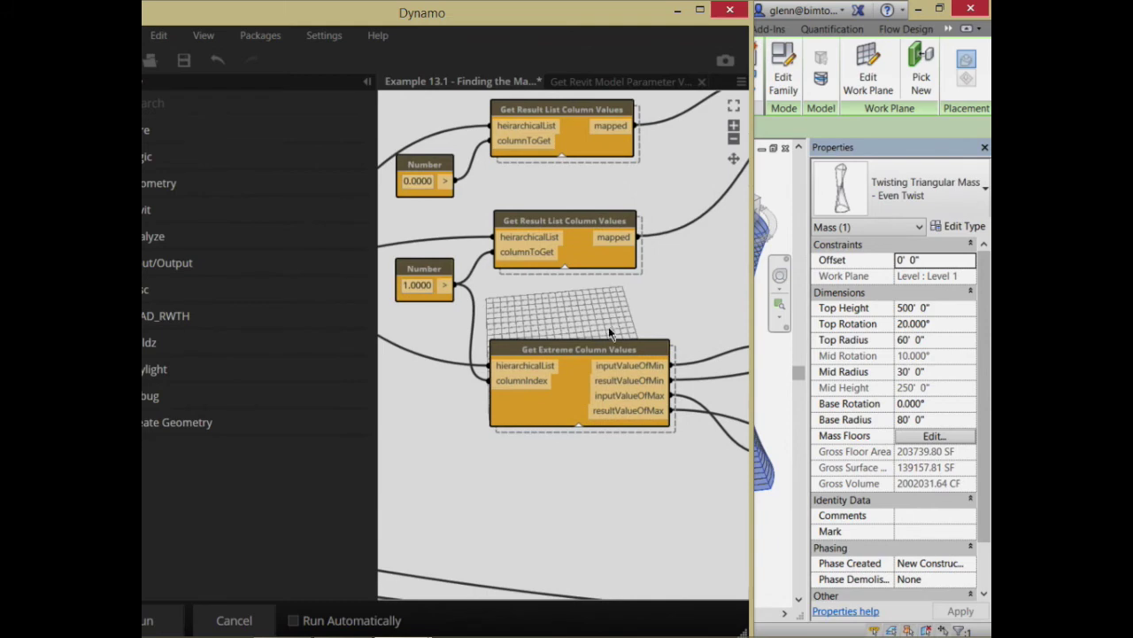
scroll(591, 349, up, 1)
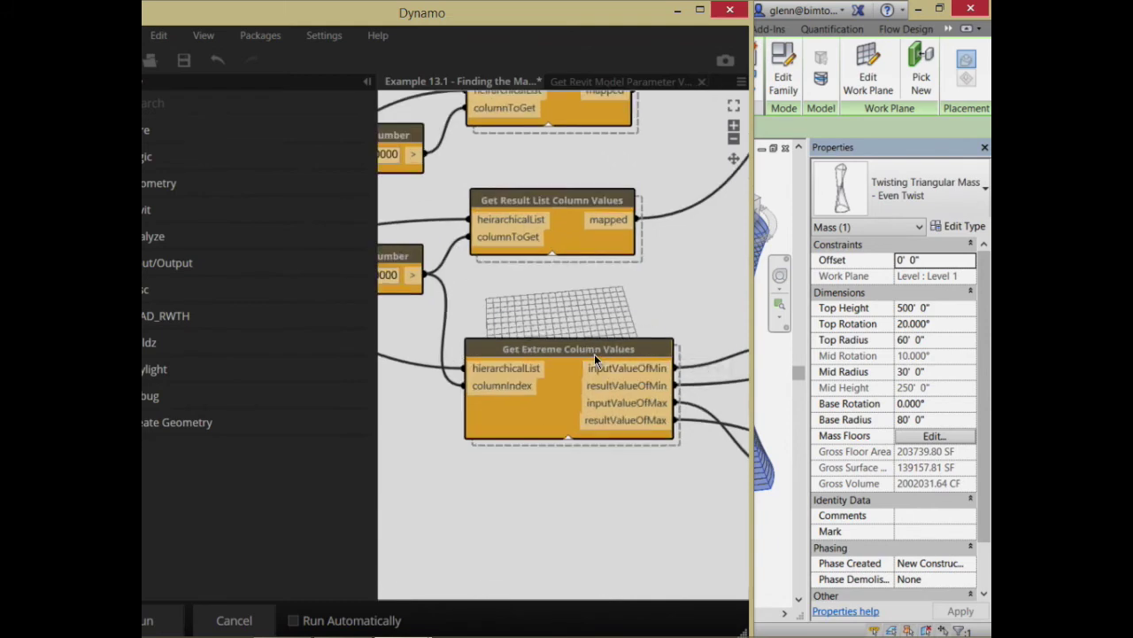
middle_drag(637, 517, 303, 451)
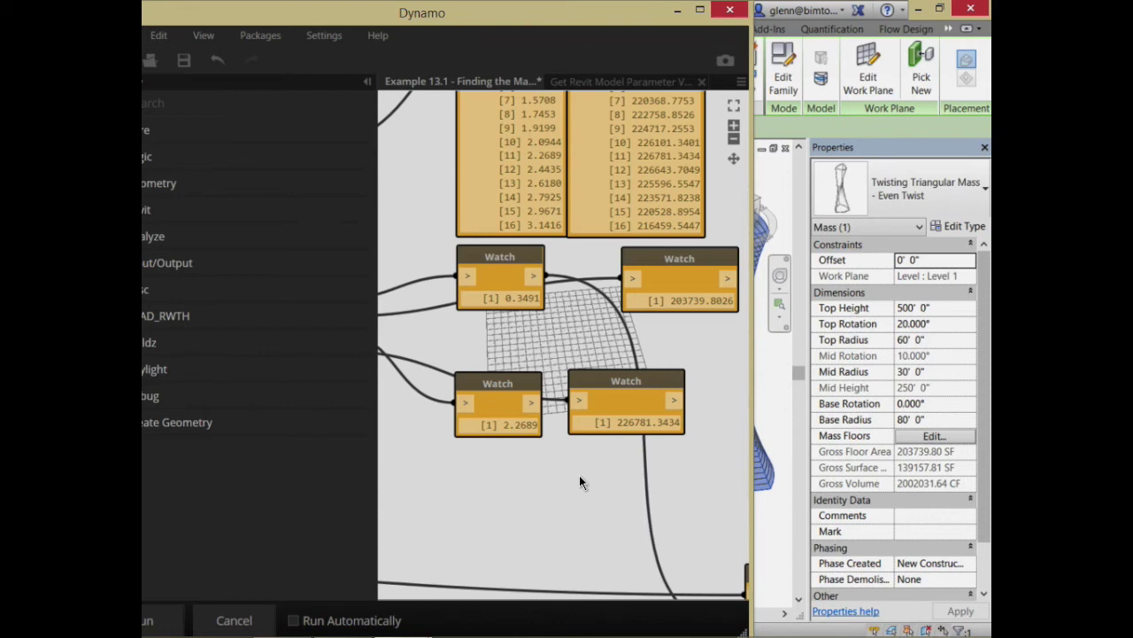
Step: Connect the Watch node for the maximum's rotation to Set Element Parameter's value input, replacing the minimum's rotation, and run the graph
scroll(591, 518, down, 5)
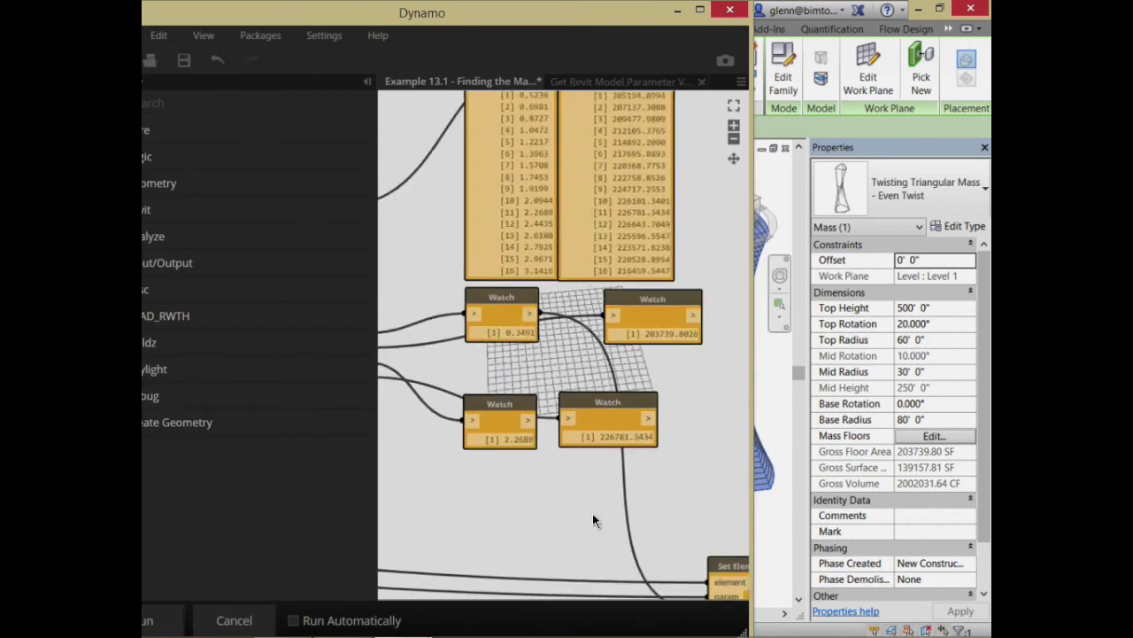
scroll(582, 499, up, 2)
middle_drag(580, 493, 525, 442)
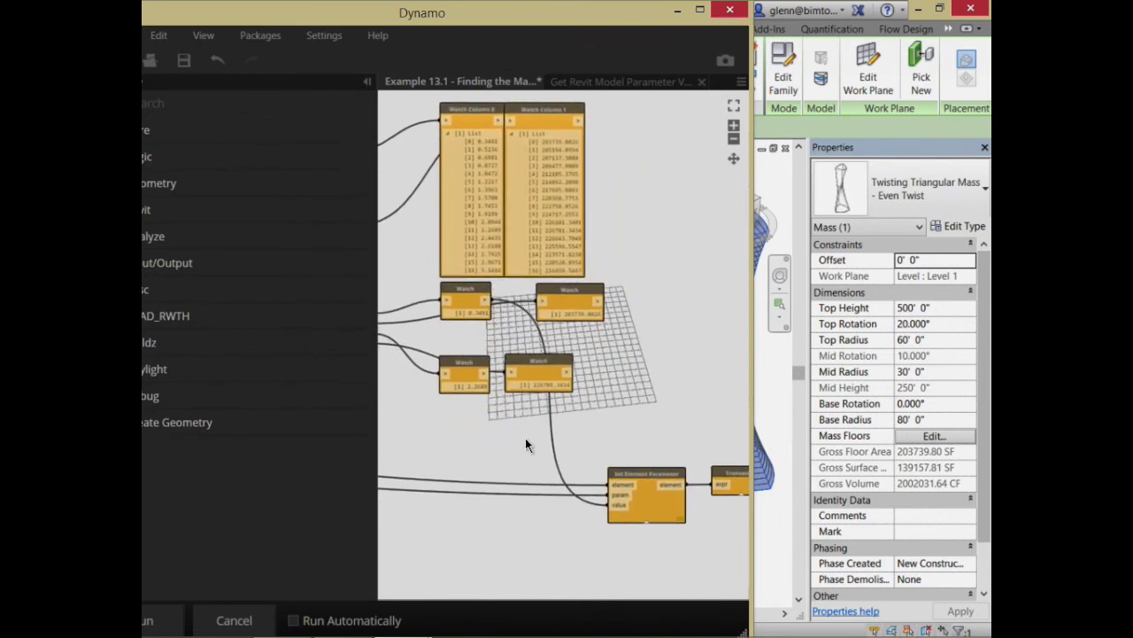
scroll(526, 448, up, 1)
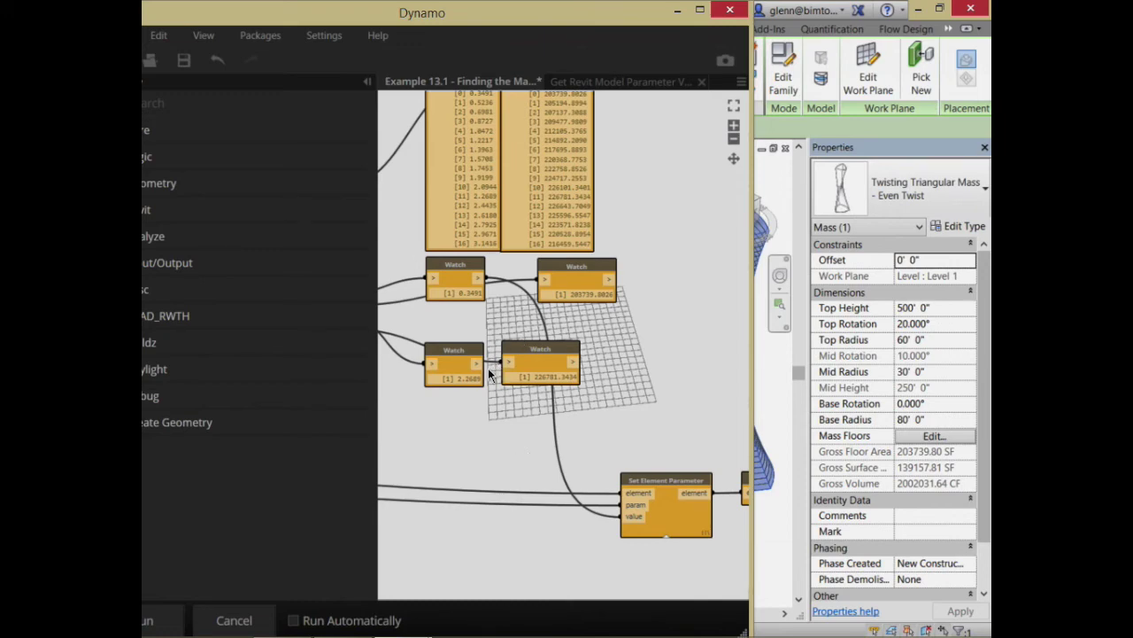
drag(480, 362, 625, 517)
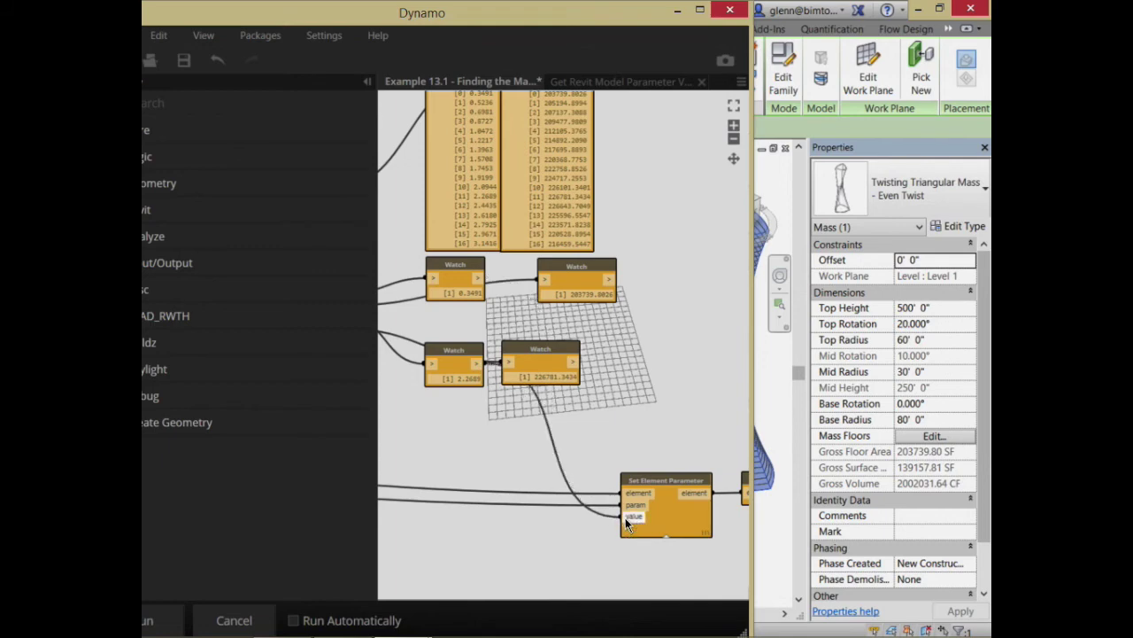
click(161, 620)
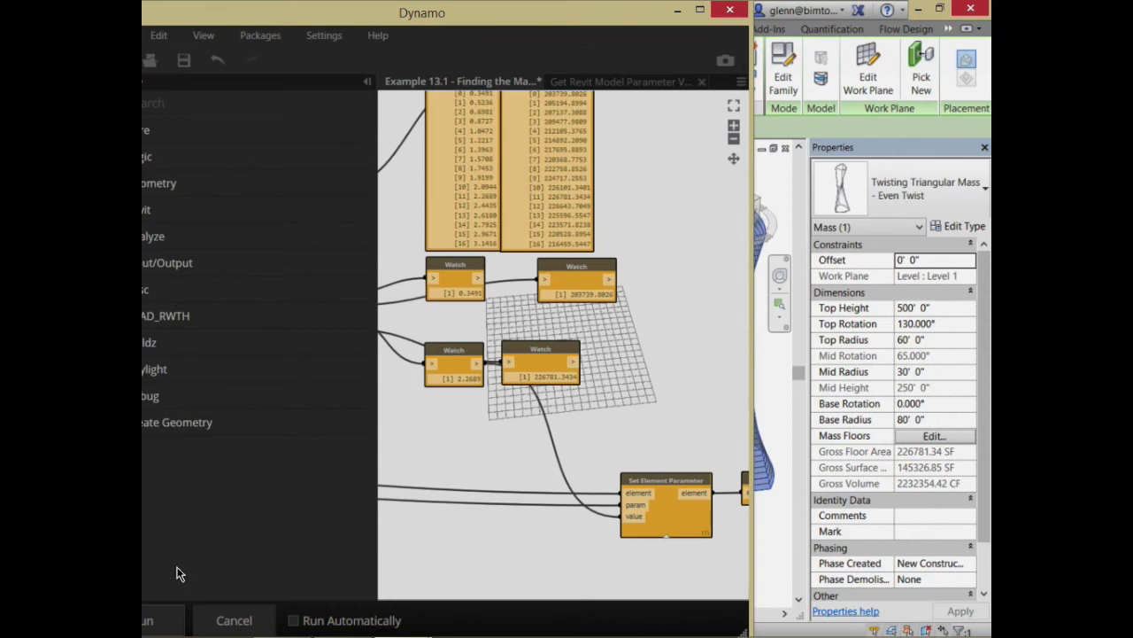
Step: Move the Dynamo window clear of Revit's 3D view and deselect the tower mass to view its shape
drag(555, 17, 455, 38)
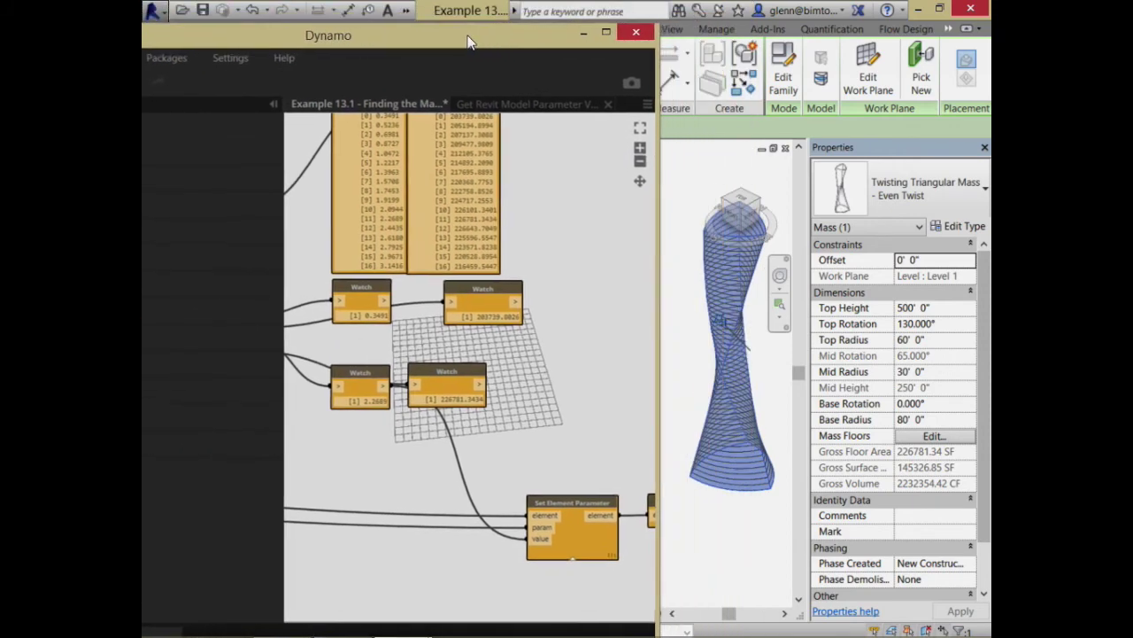
click(692, 178)
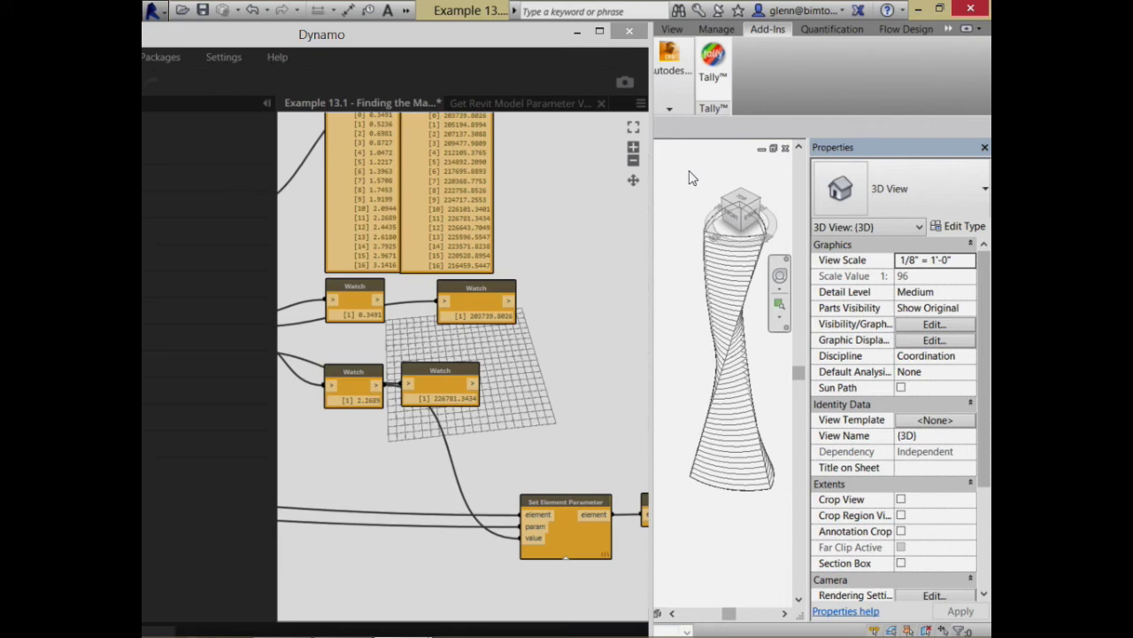
Step: Open the Convert CSV Text to Hierarchical Lists custom node's definition for editing
middle_drag(330, 425, 443, 425)
middle_drag(380, 389, 508, 543)
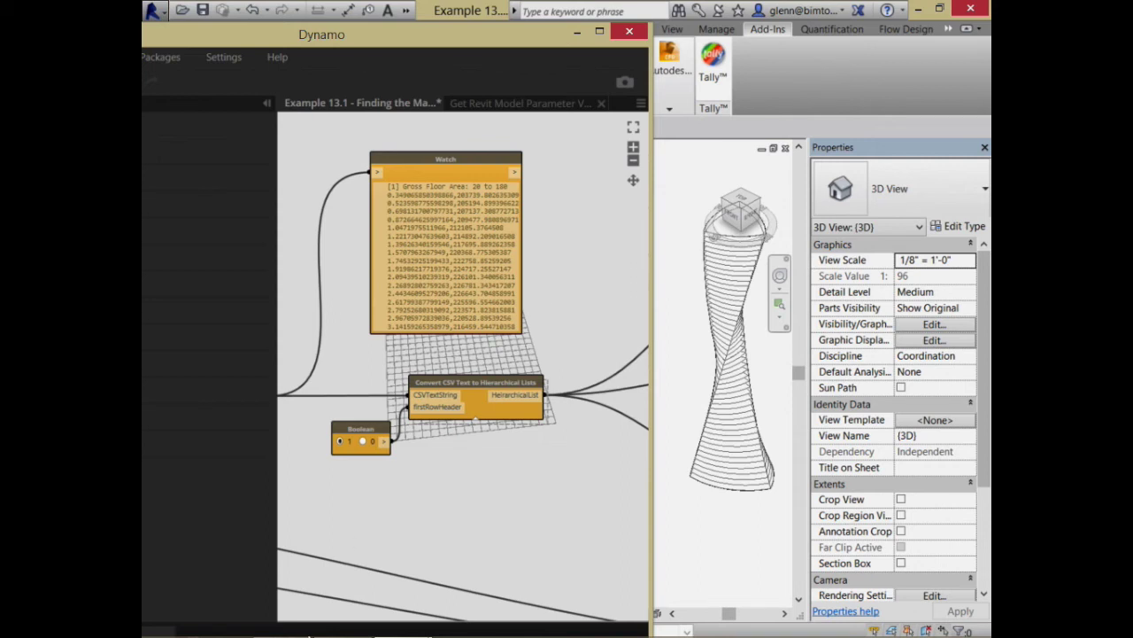
click(445, 376)
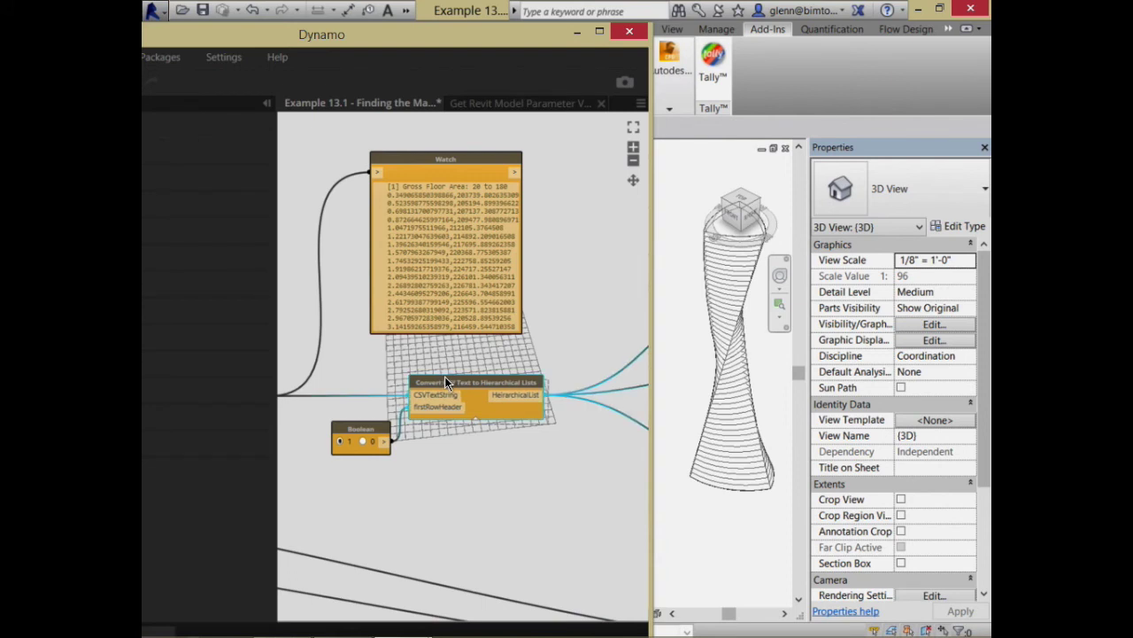
right_click(444, 377)
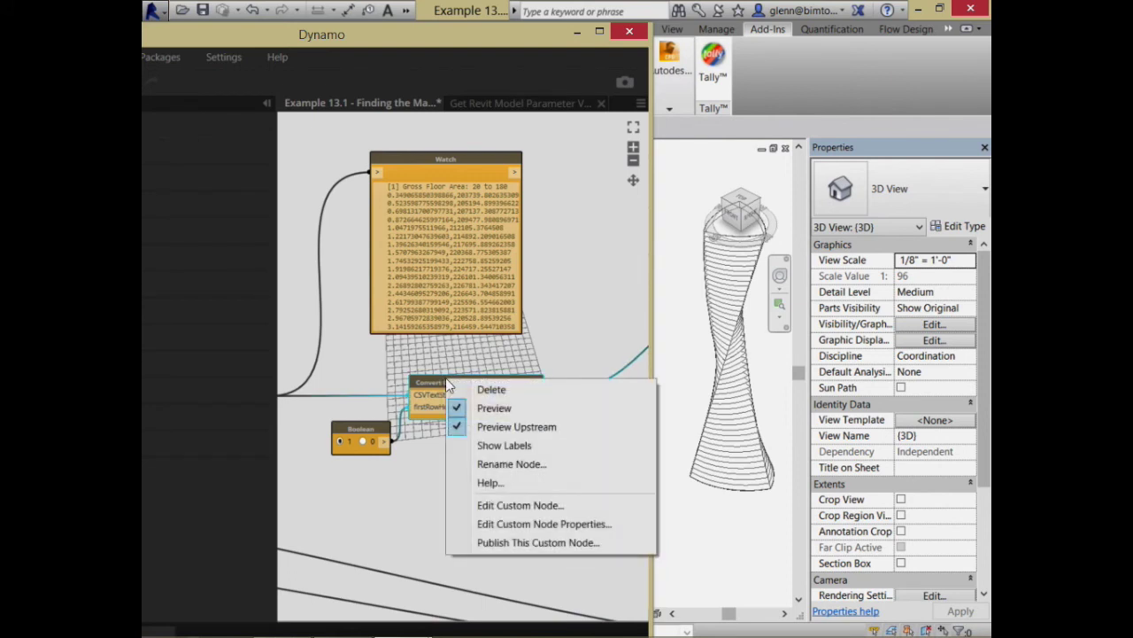
click(497, 503)
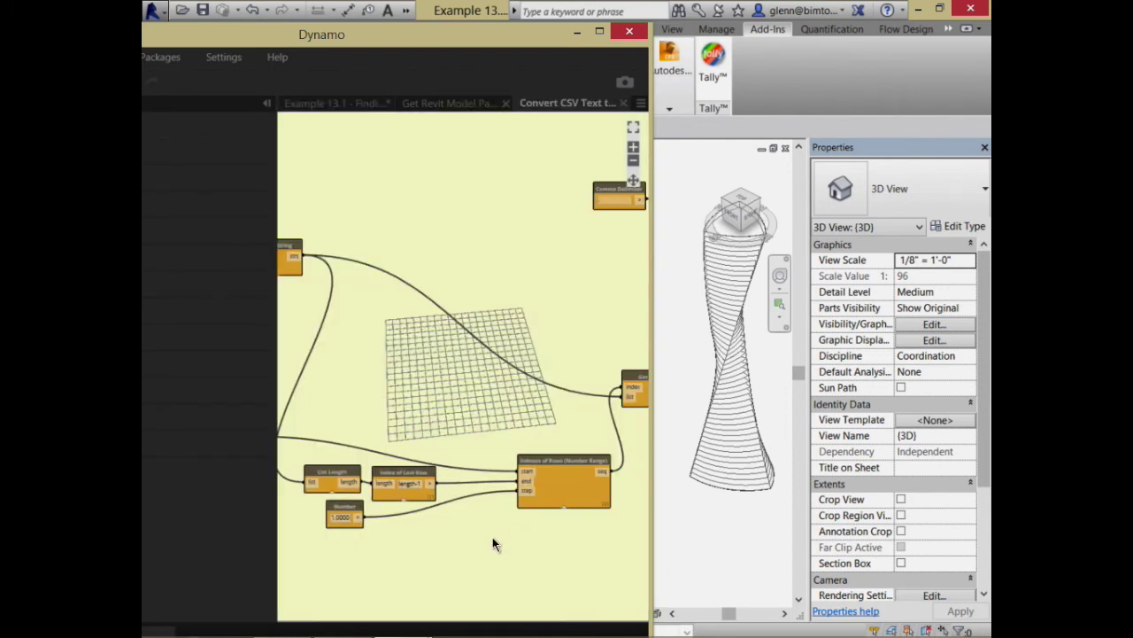
Step: Examine how the custom node splits the CSVTextString input and uses the If node to choose the first row's index
middle_drag(492, 540, 682, 521)
middle_drag(448, 505, 523, 524)
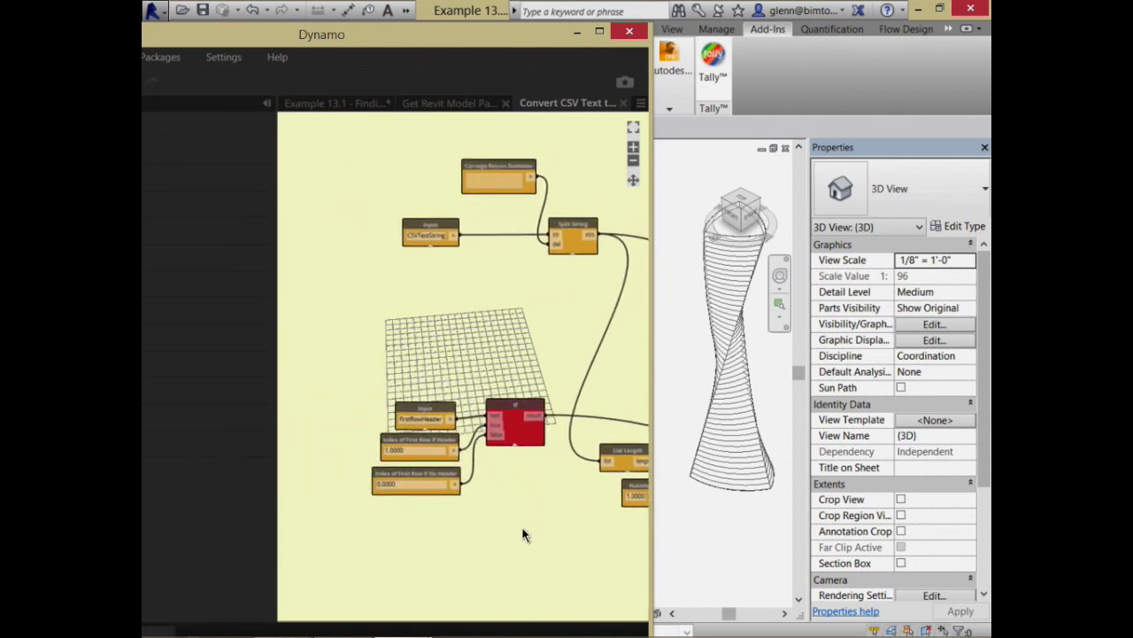
scroll(448, 307, up, 2)
middle_drag(448, 307, 414, 325)
scroll(413, 324, down, 2)
scroll(414, 326, up, 1)
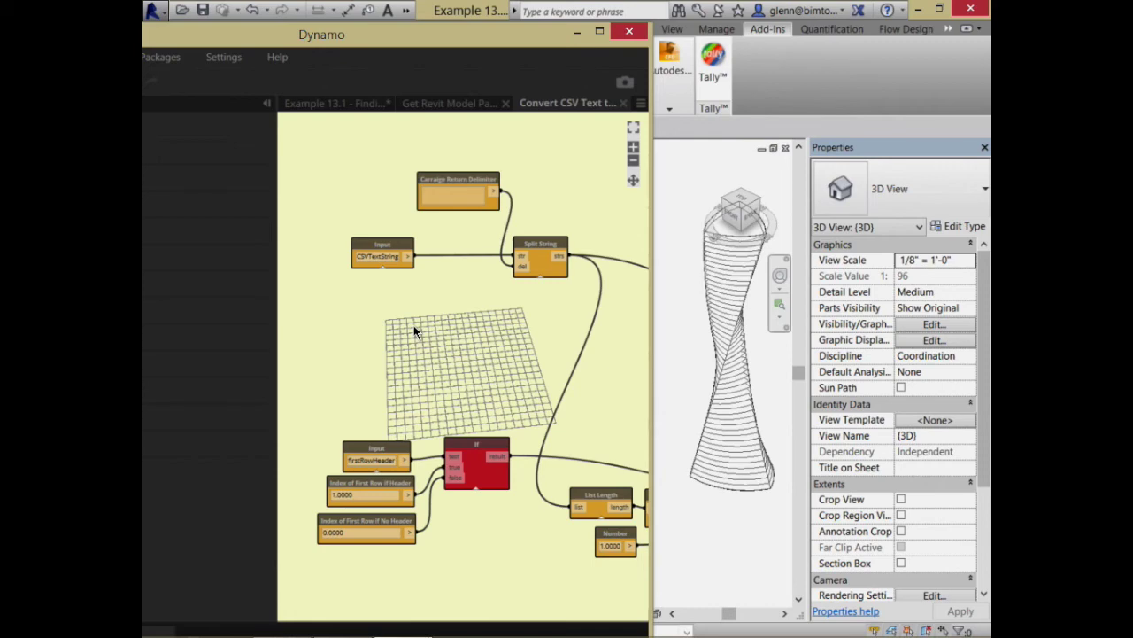
middle_drag(492, 541, 458, 478)
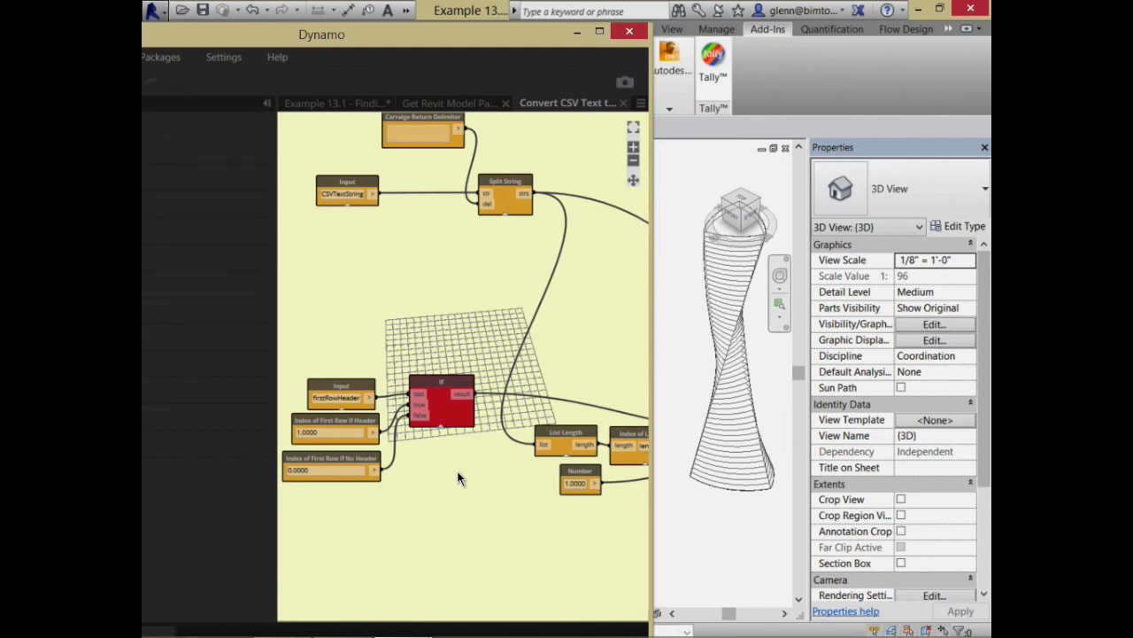
Step: Trace how List Length, Index of Last Row and the Number Range node build the row indexes
middle_drag(596, 321, 414, 271)
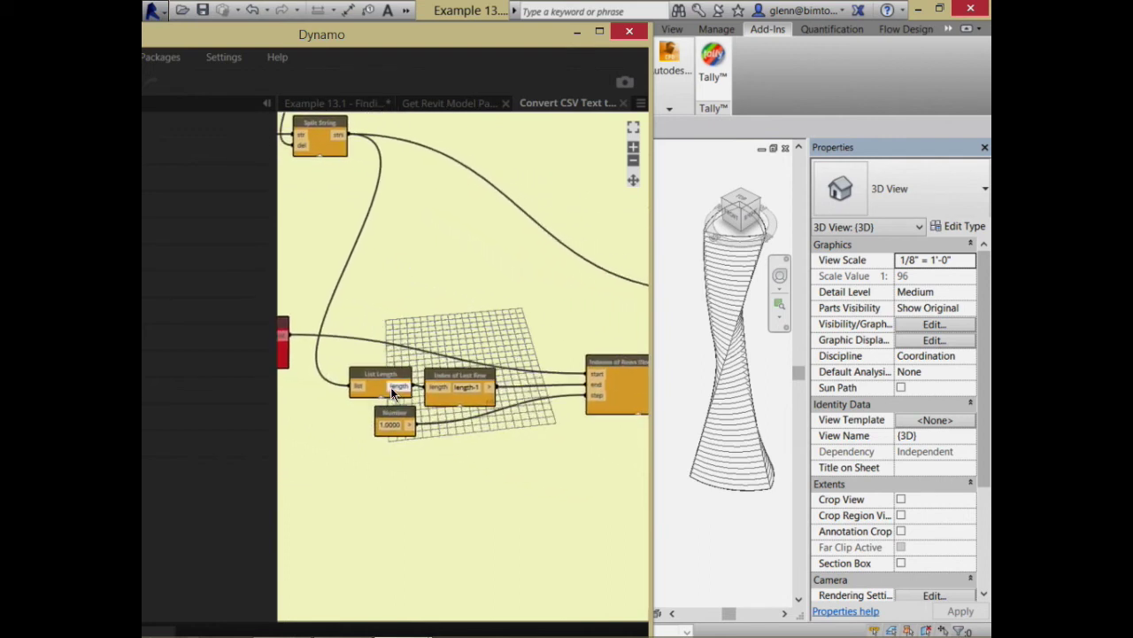
scroll(416, 438, down, 2)
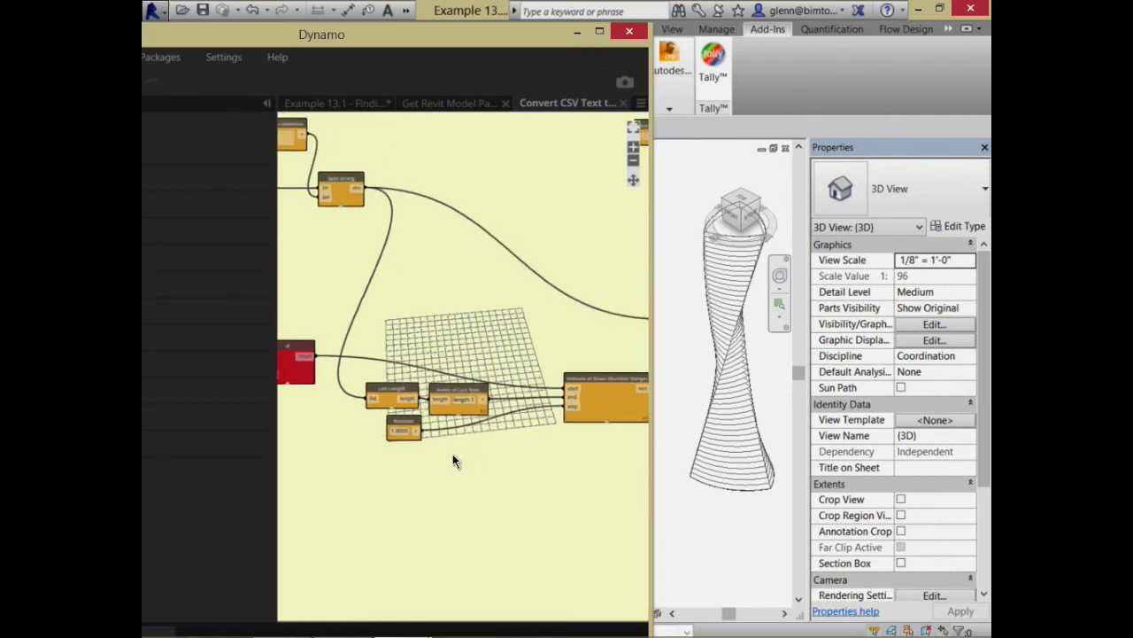
middle_drag(455, 457, 401, 463)
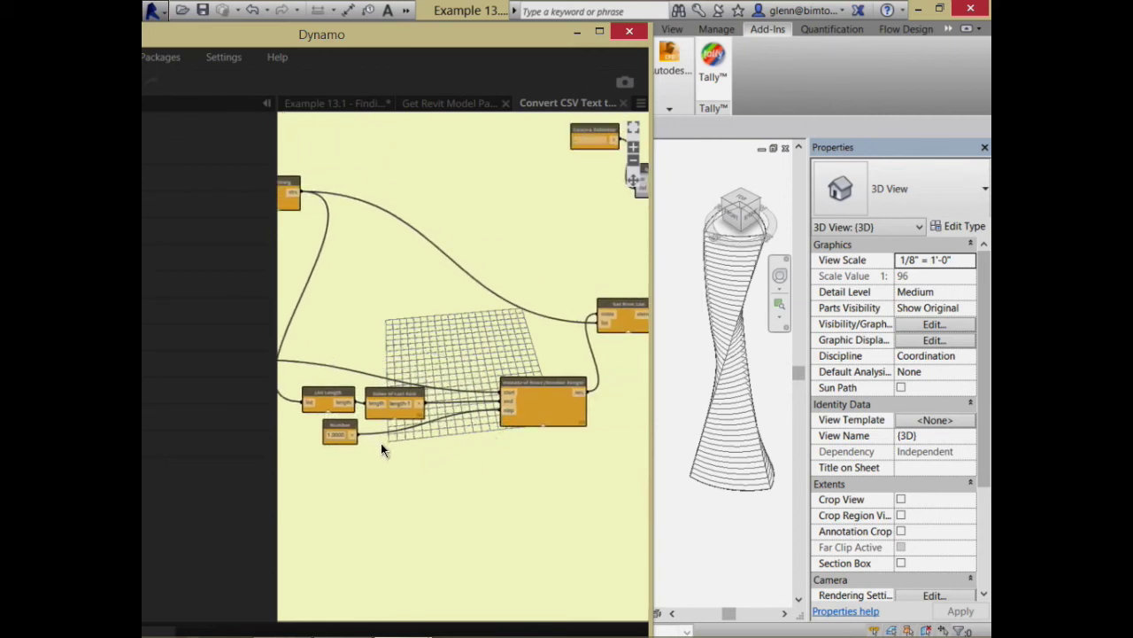
middle_drag(488, 461, 434, 481)
scroll(496, 465, down, 2)
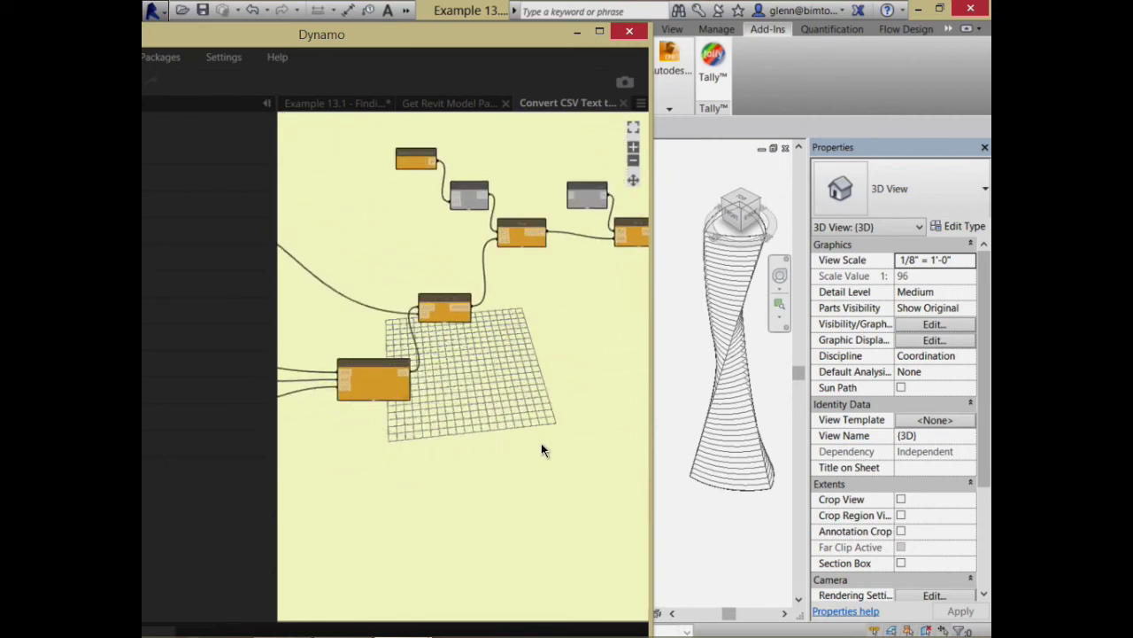
Step: Follow the Get from List output through the Map nodes for comma splitting and String to Number conversion to the Output node
scroll(486, 347, up, 5)
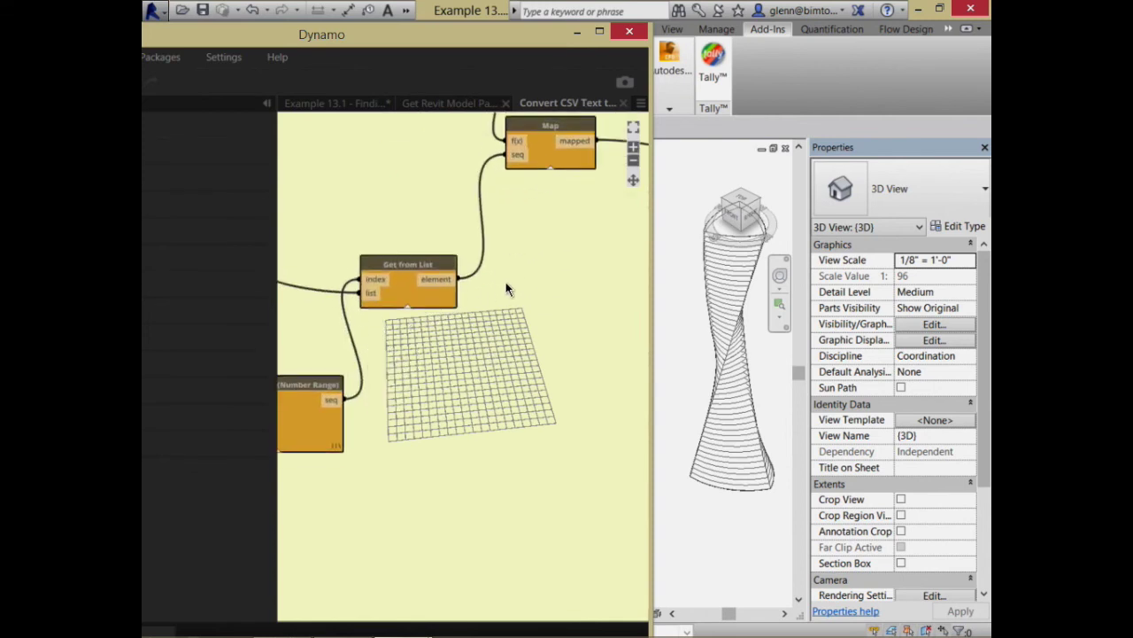
middle_drag(506, 289, 485, 458)
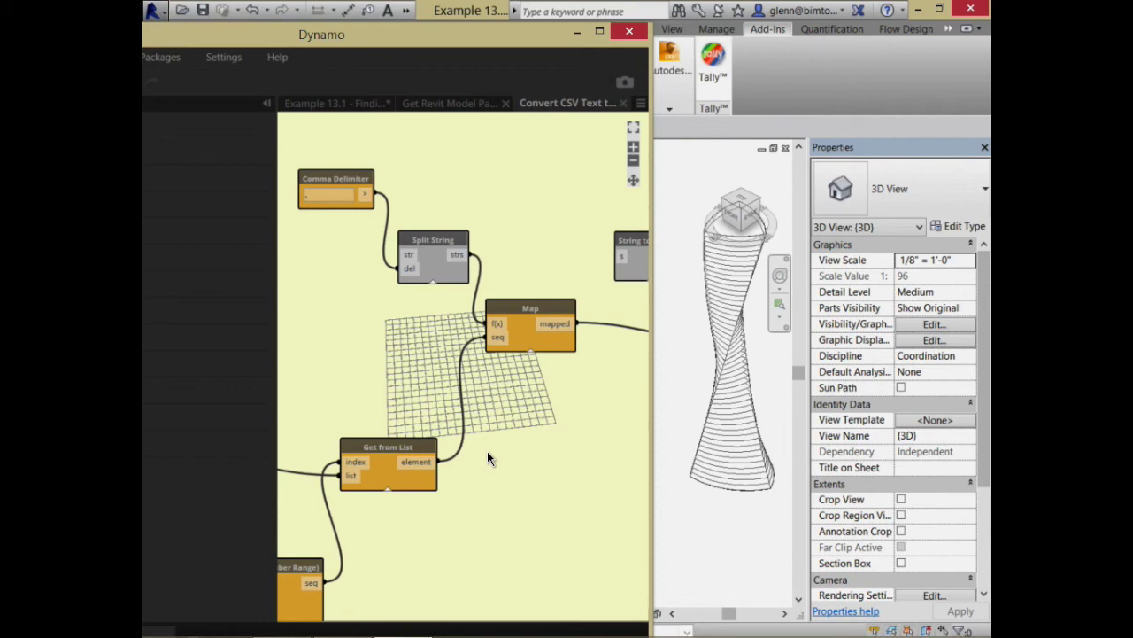
middle_drag(506, 476, 354, 502)
scroll(405, 476, down, 2)
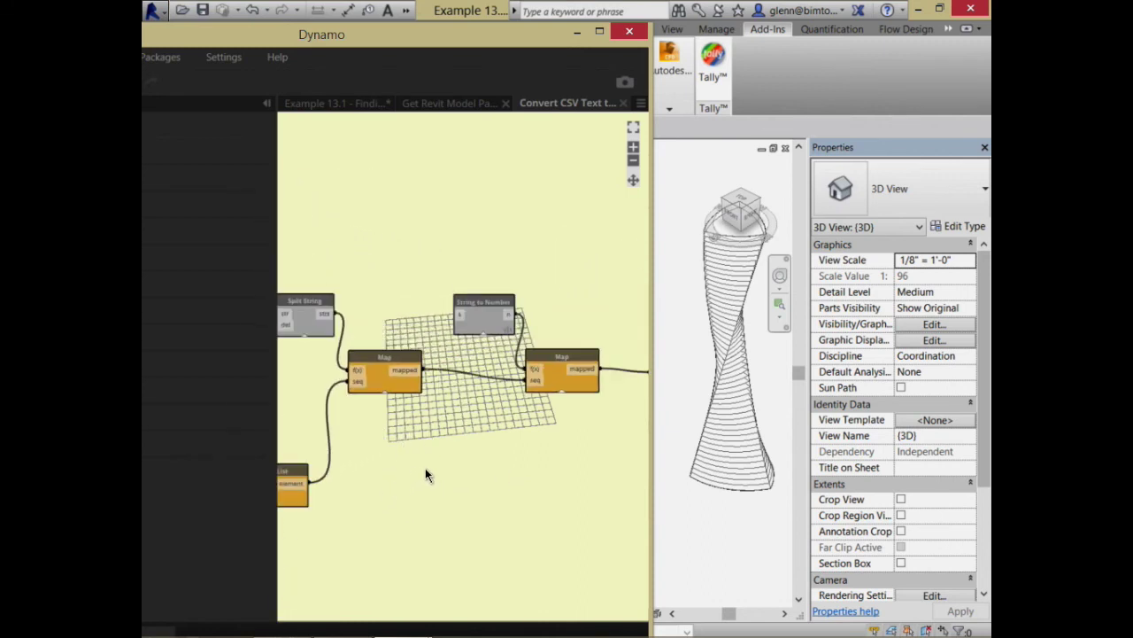
middle_drag(483, 483, 383, 478)
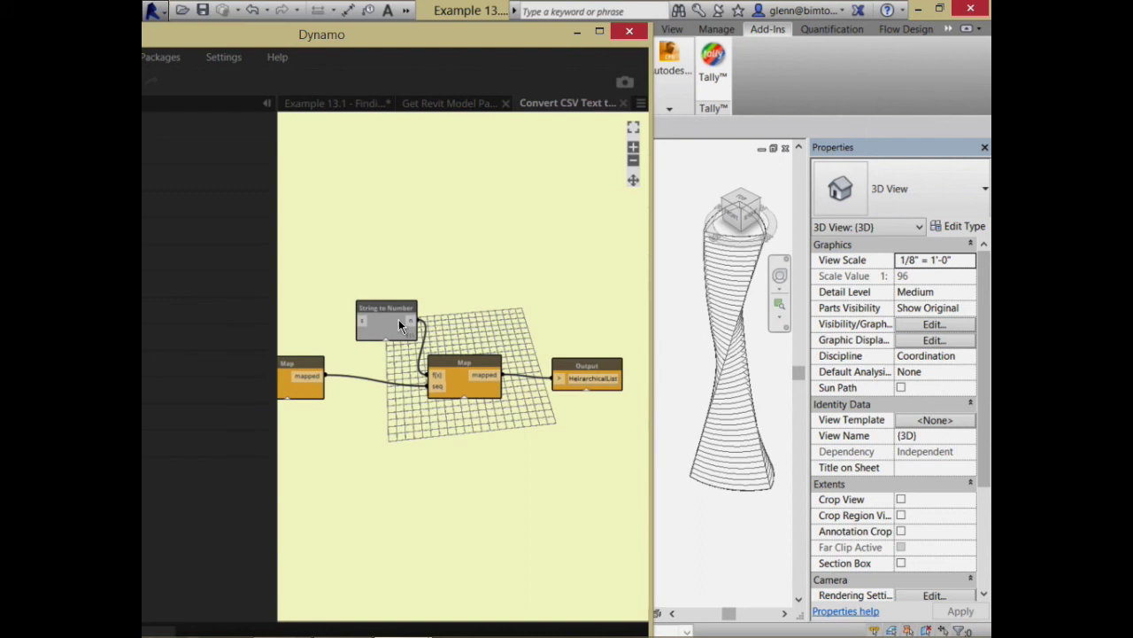
scroll(398, 324, up, 1)
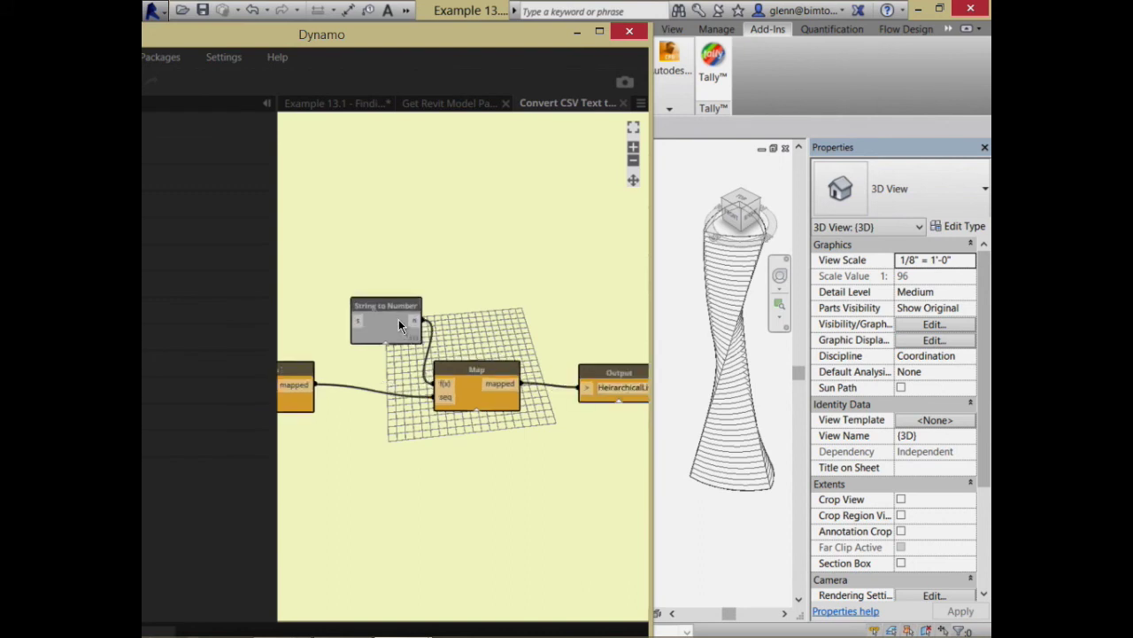
middle_drag(475, 338, 451, 311)
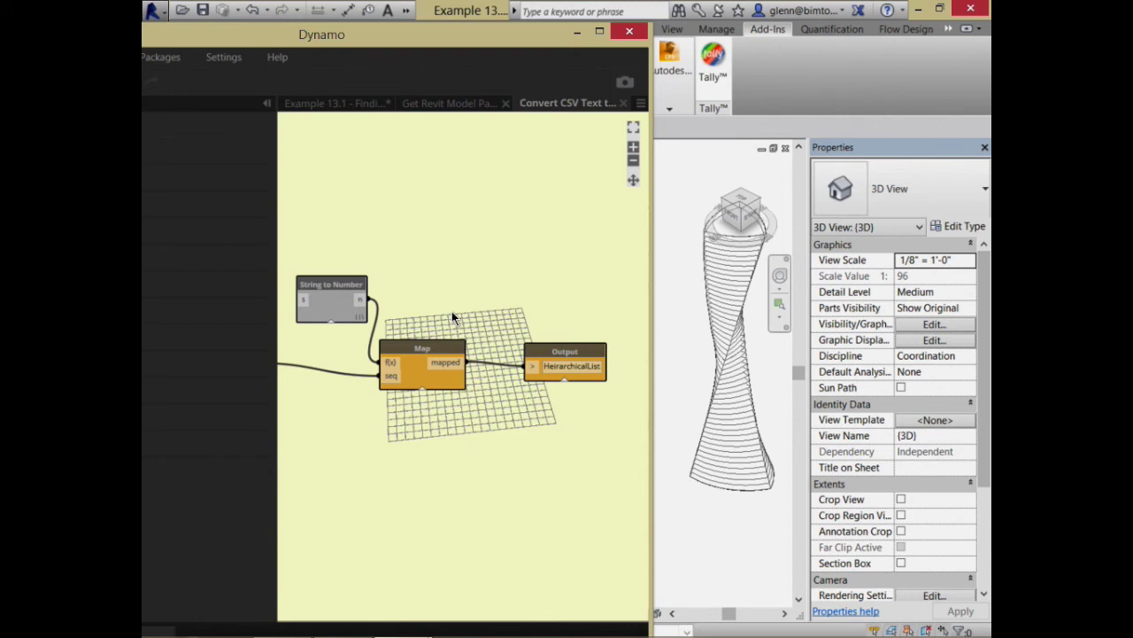
Step: Return to the Example 13.1 graph and examine the two Get Result List Column Values nodes with their column numbers
click(363, 108)
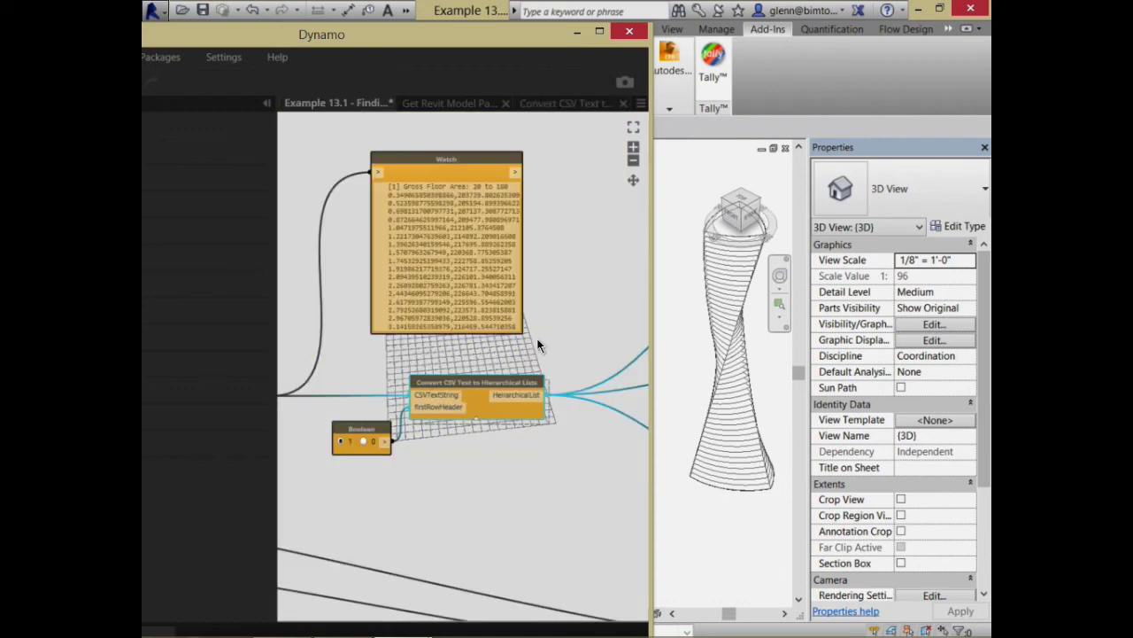
middle_drag(563, 379, 205, 399)
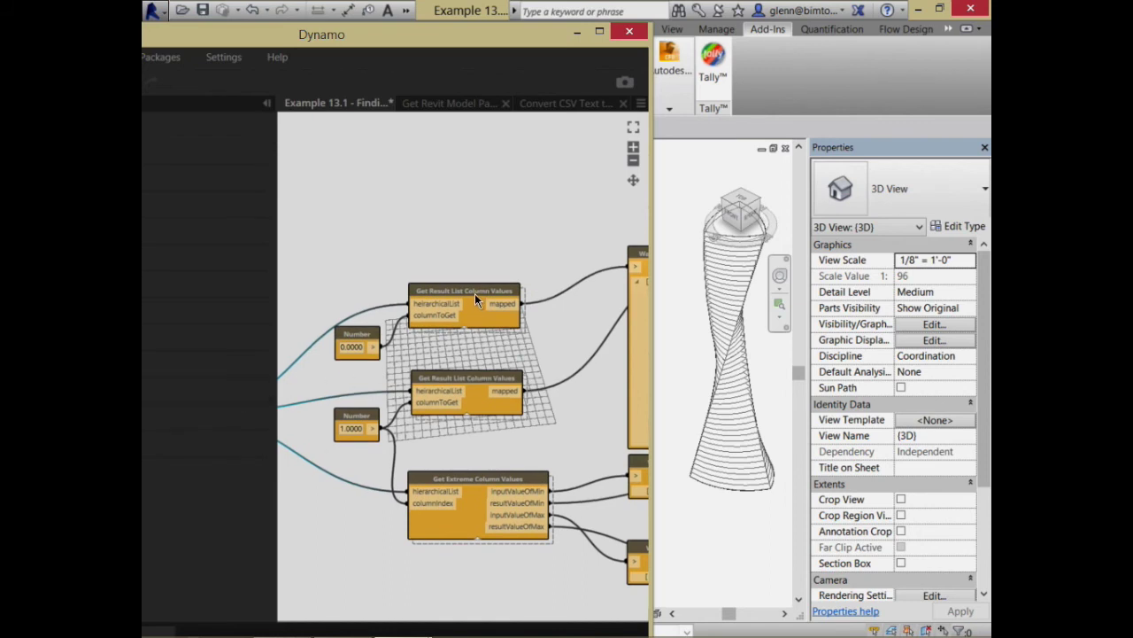
mouse_move(475, 293)
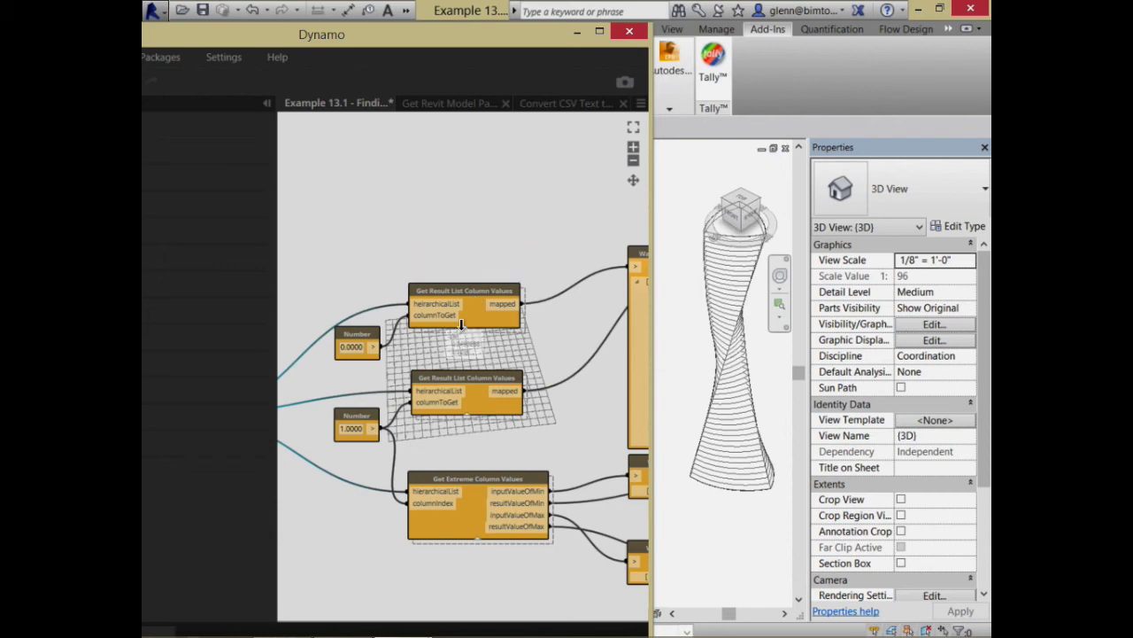
mouse_move(461, 328)
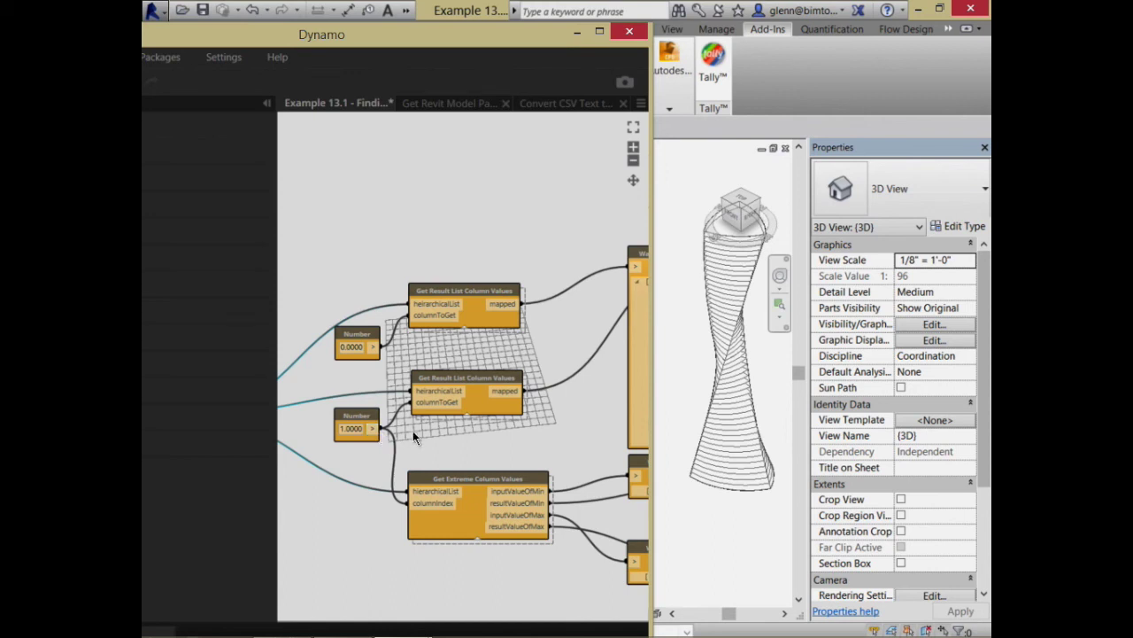
Step: Open the Get Extreme Column Values custom node and examine its Map, Sort by Key, First of List and Last of List nodes
right_click(477, 475)
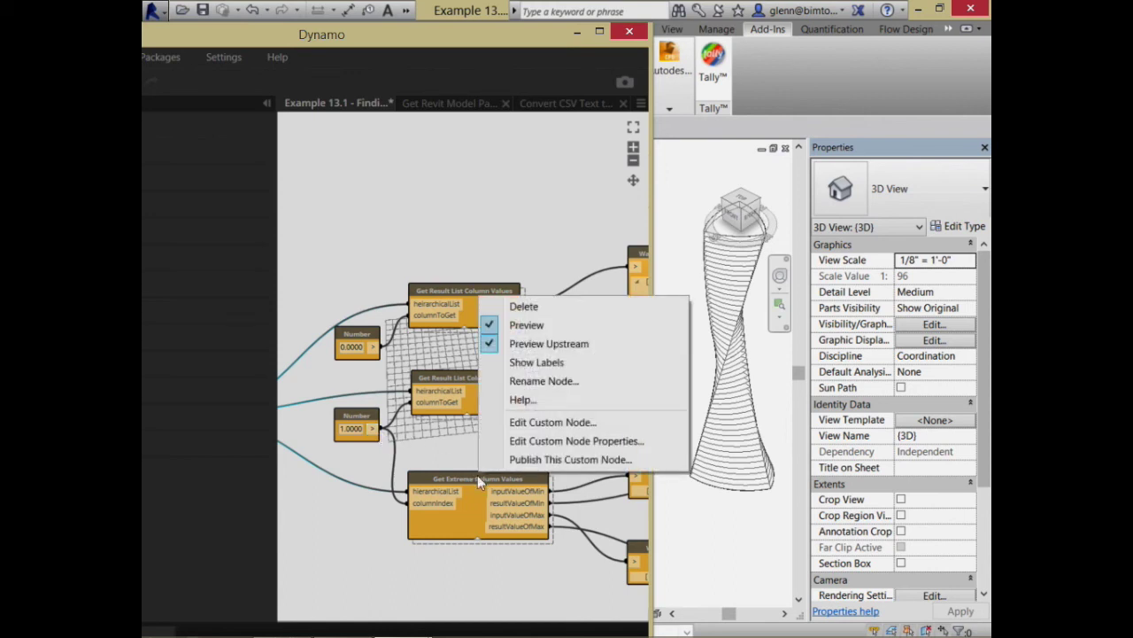
click(553, 422)
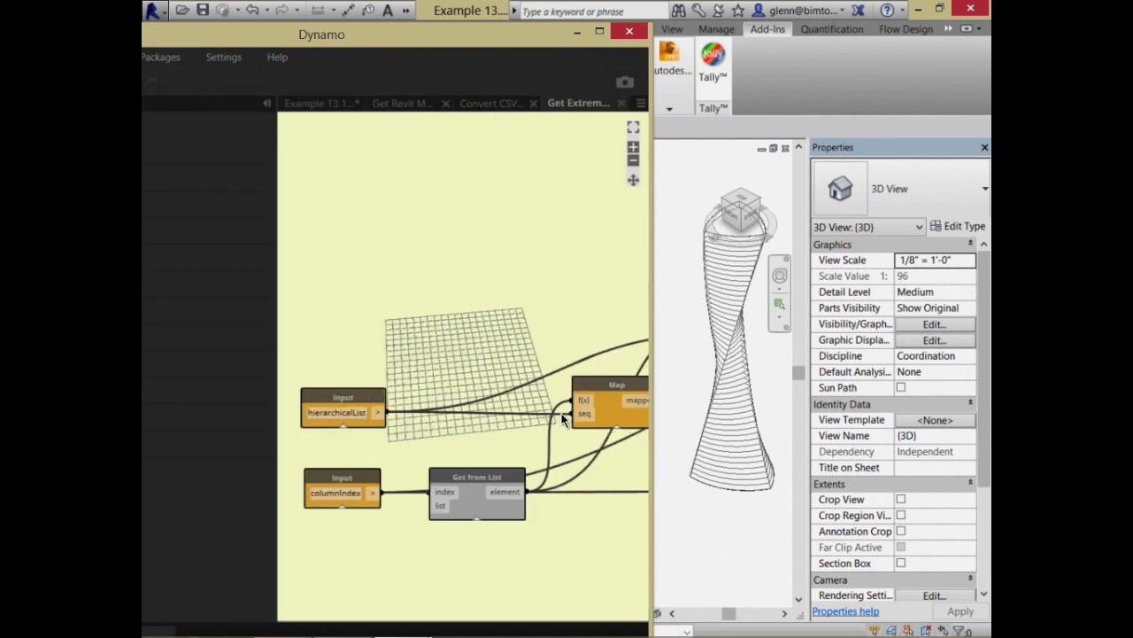
middle_drag(496, 253, 324, 256)
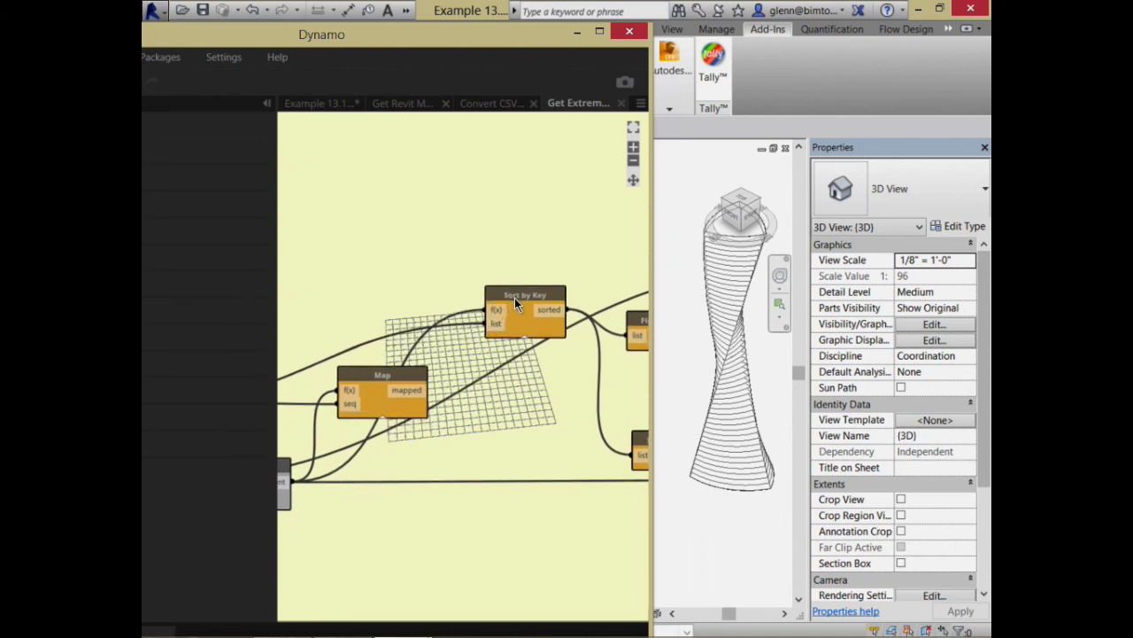
middle_drag(538, 260, 319, 251)
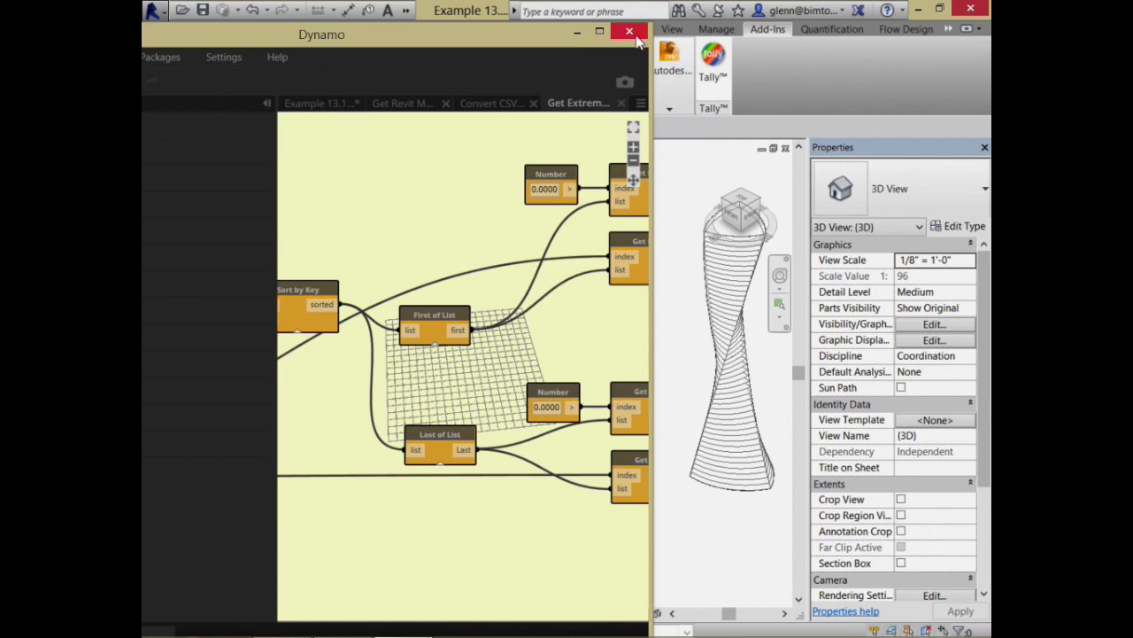
middle_drag(368, 247, 534, 231)
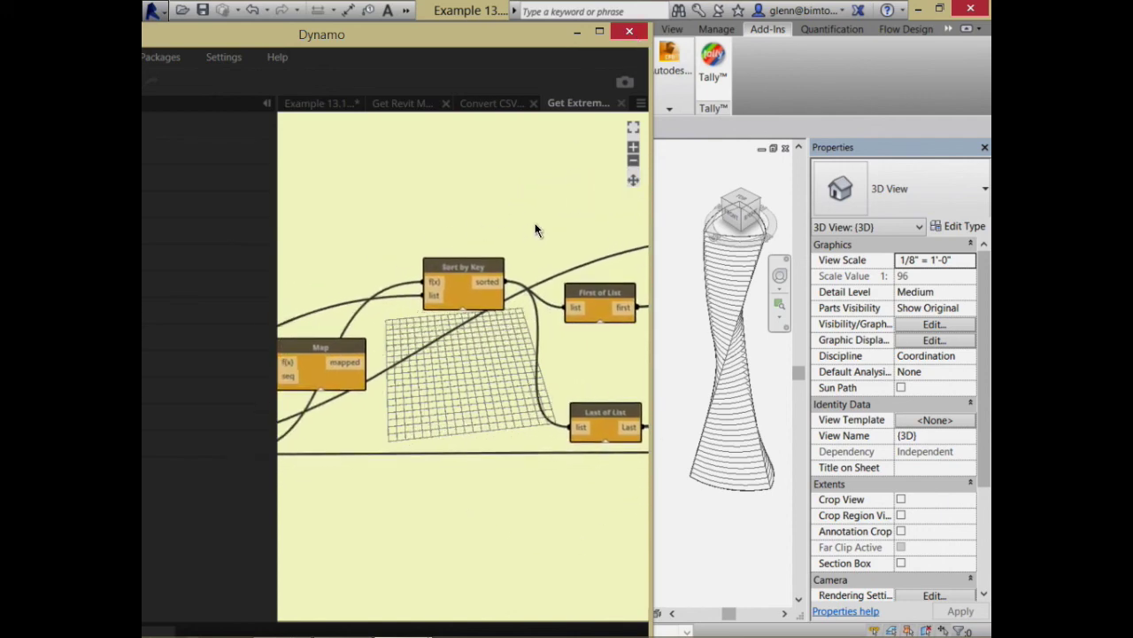
middle_drag(364, 435, 500, 409)
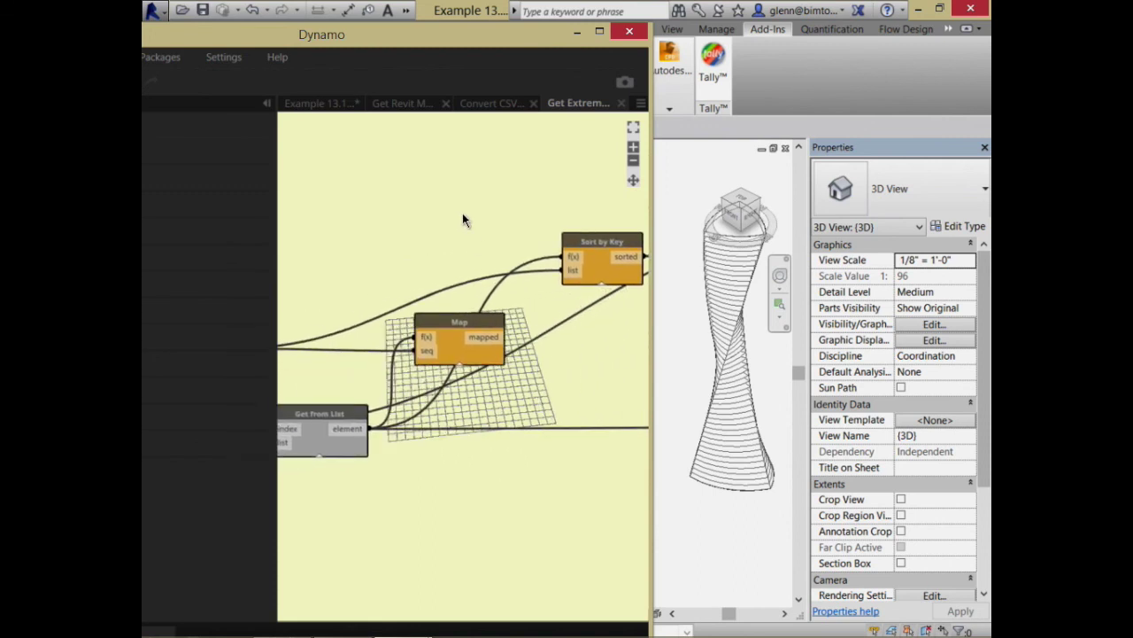
Step: Go back to the Example 13.1 graph's input nodes and close Dynamo without saving the changes
click(338, 104)
middle_drag(357, 171, 614, 159)
middle_drag(418, 420, 583, 488)
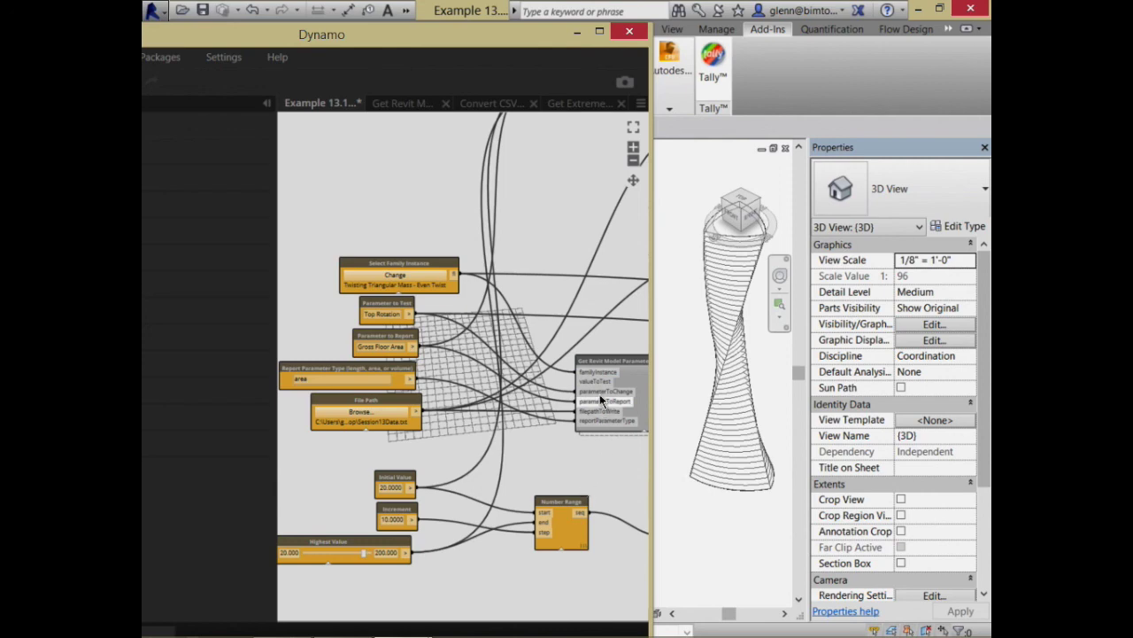
click(628, 31)
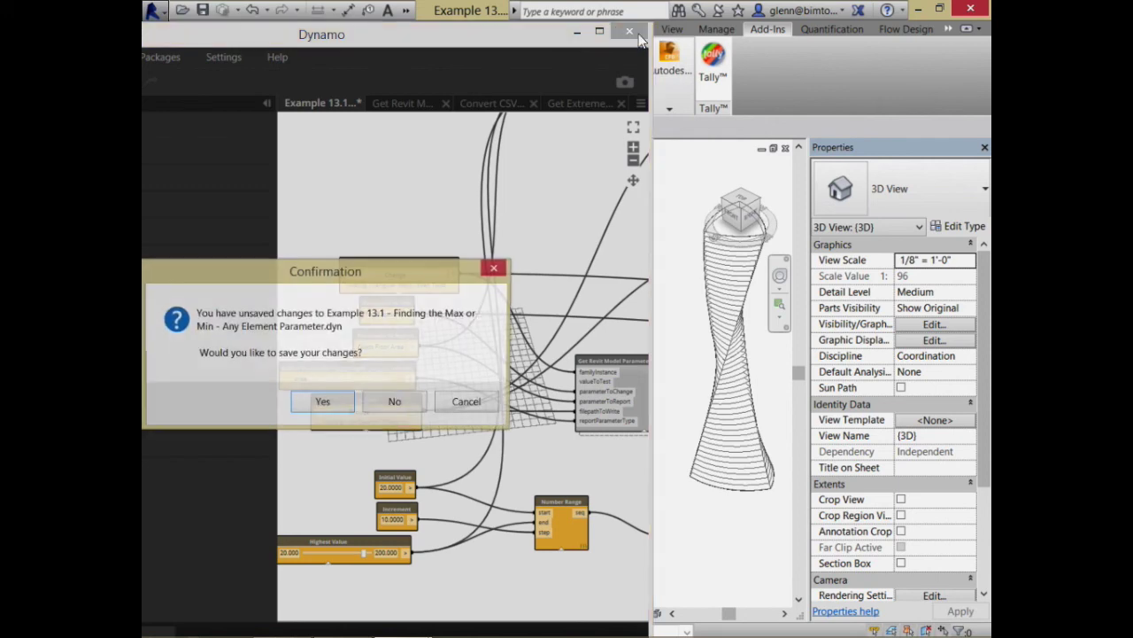
click(397, 403)
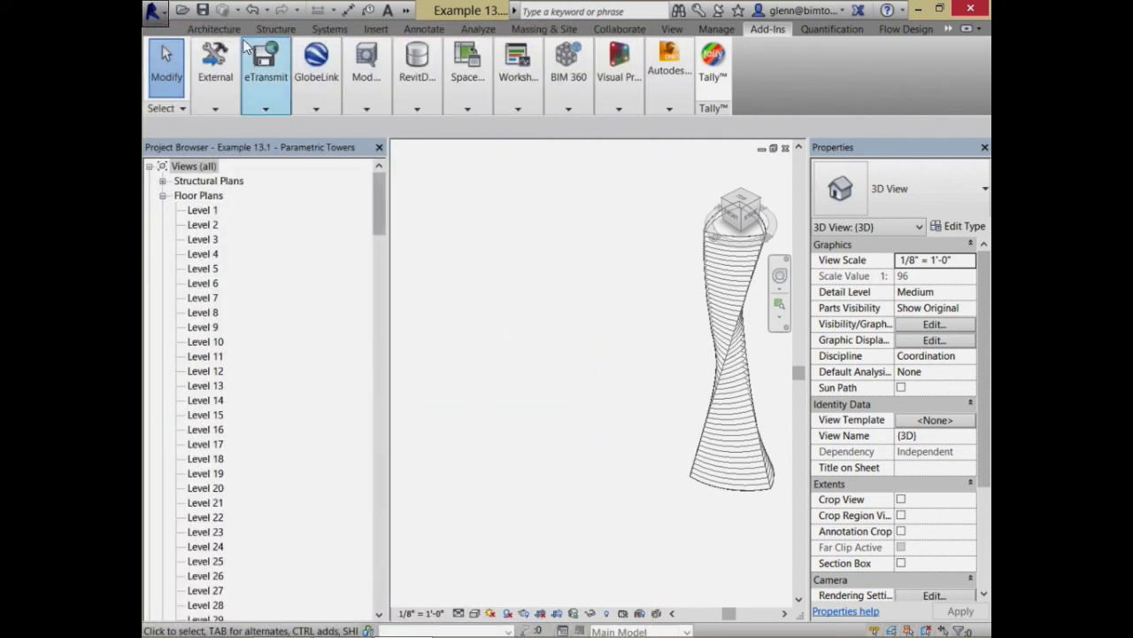
Step: Open the Example 13.2 - Parametric Towers model from the Example 13.2 folder in Session 13 Dynamo Examples
click(182, 9)
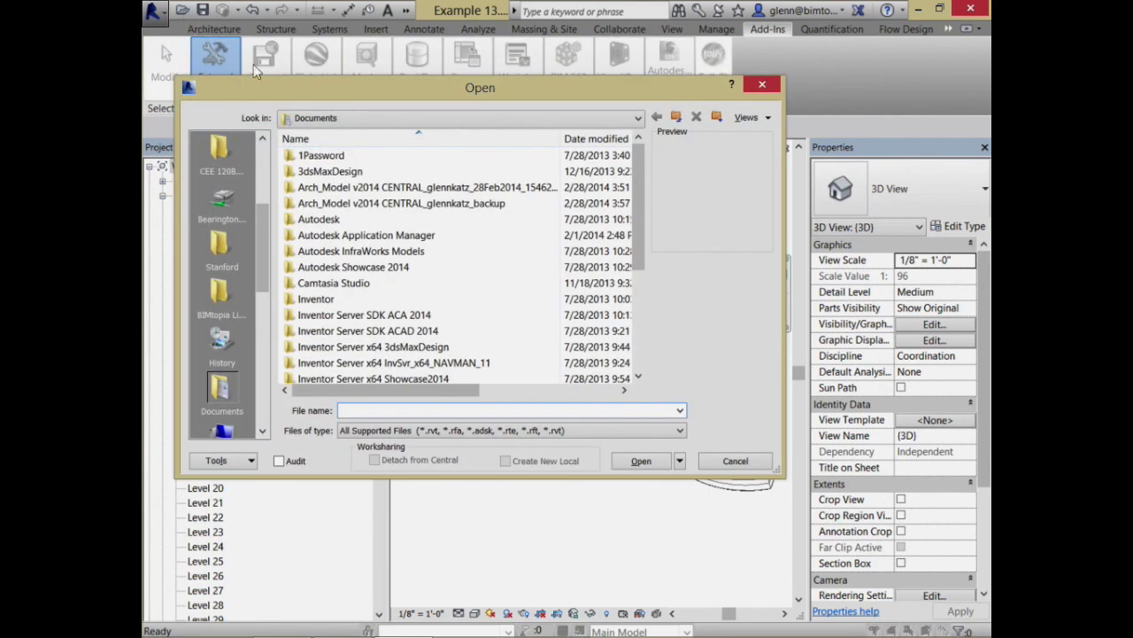
drag(263, 227, 265, 168)
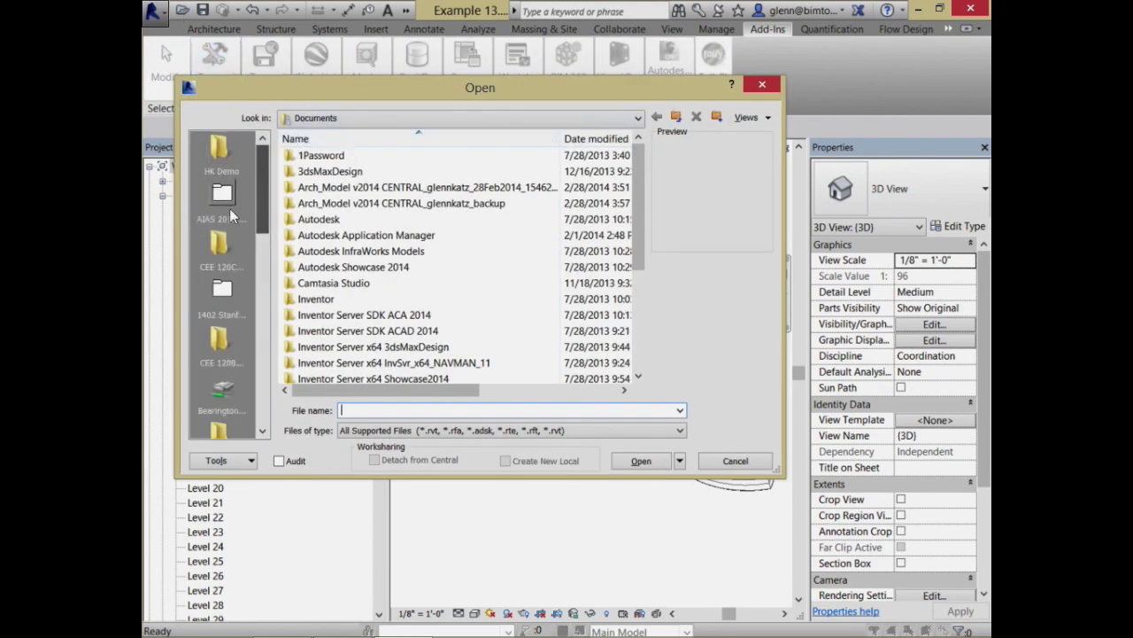
click(221, 256)
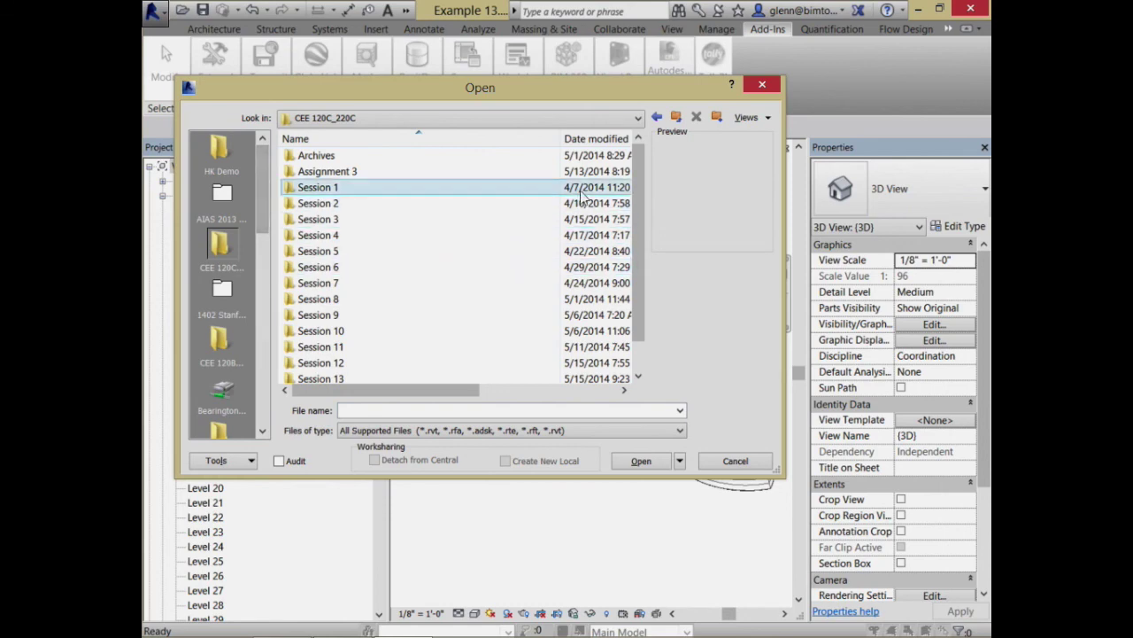
drag(634, 234, 625, 309)
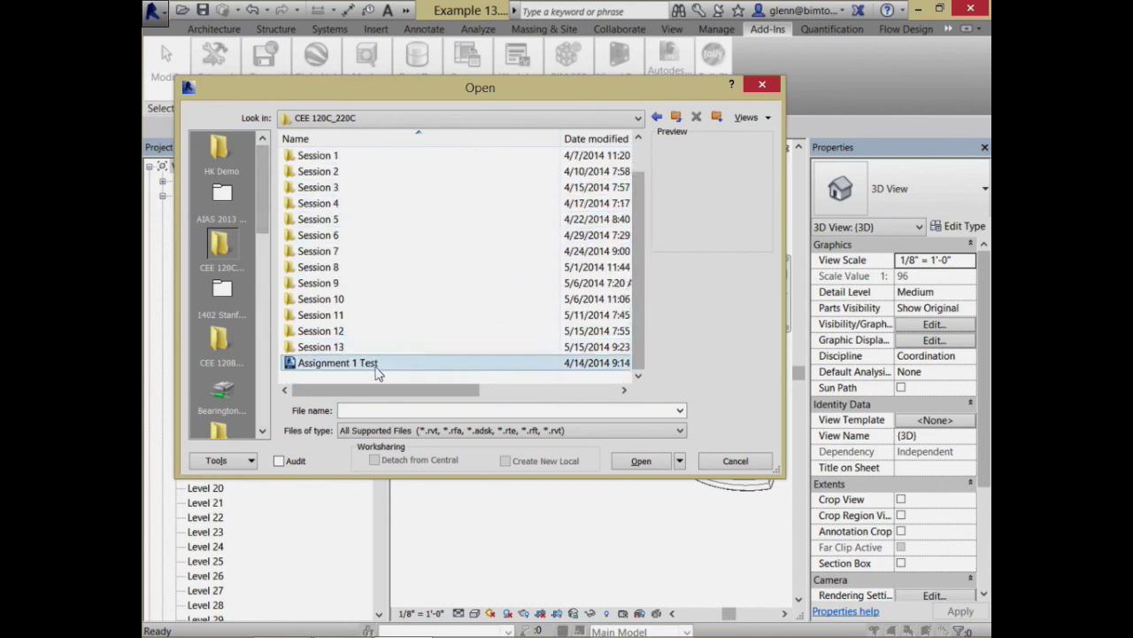
double_click(338, 348)
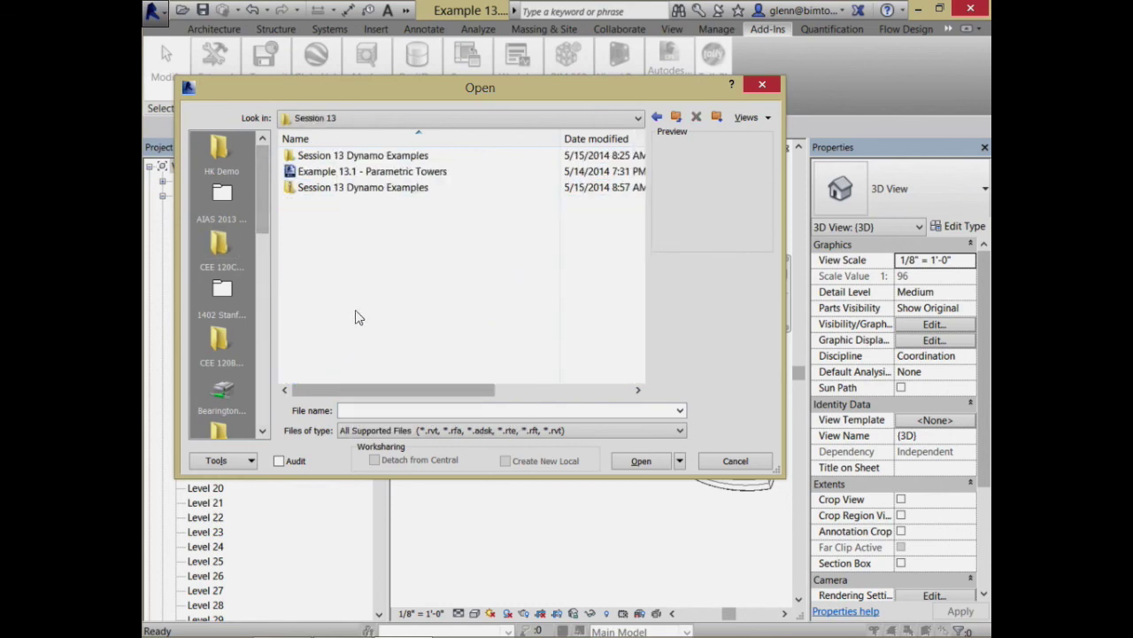
double_click(363, 155)
click(352, 223)
double_click(352, 227)
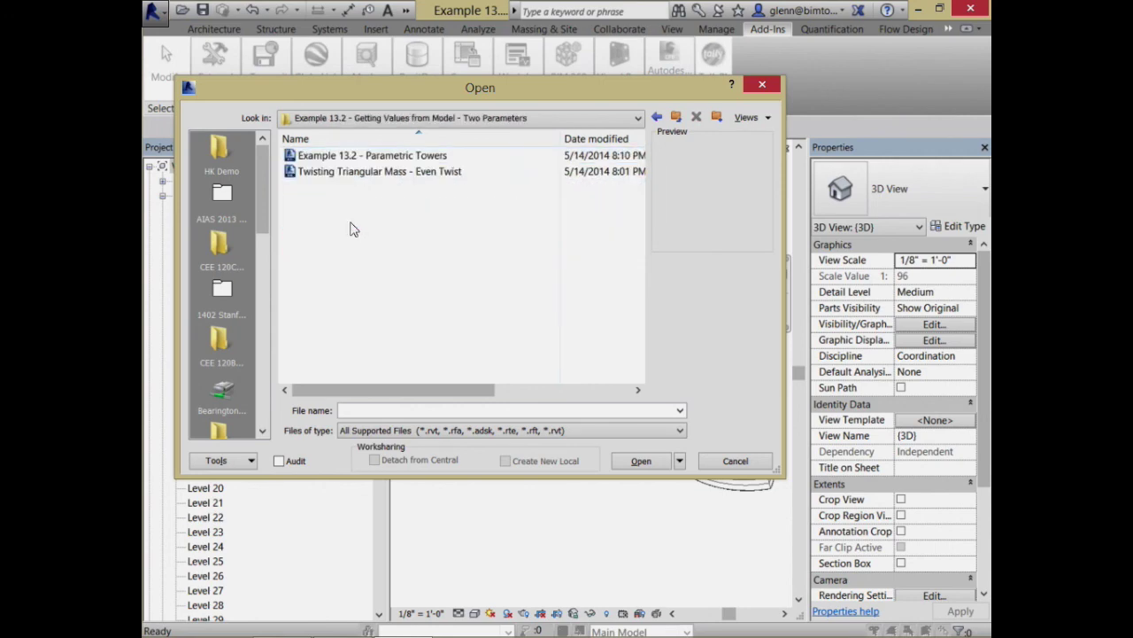
double_click(369, 157)
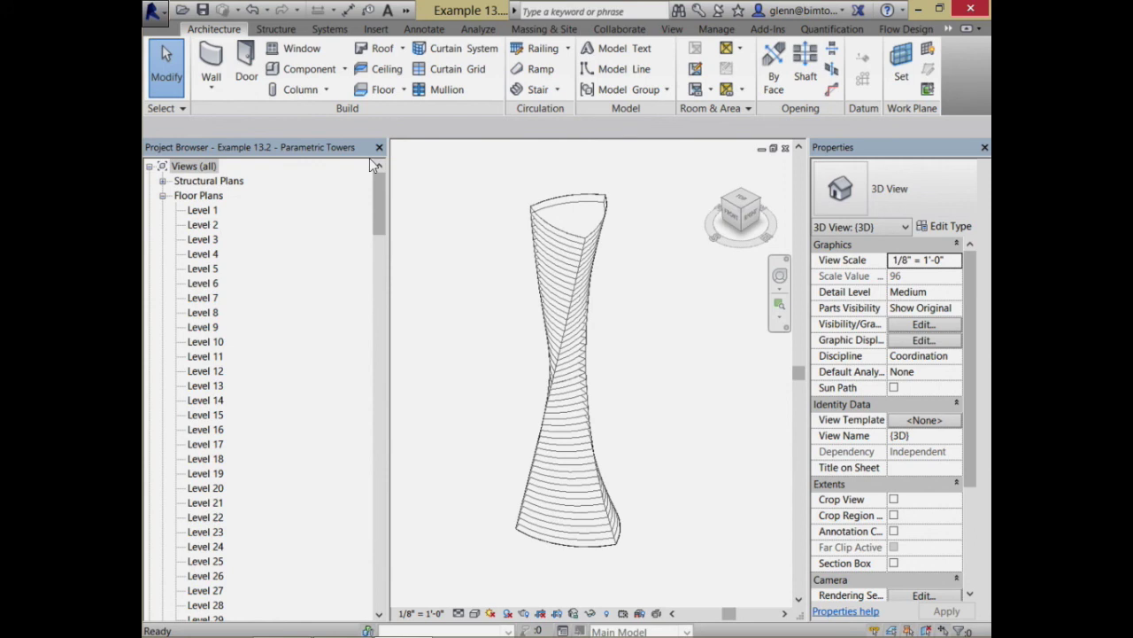
Step: Shift the tower aside in the 3D view and launch Dynamo
middle_drag(457, 263, 617, 265)
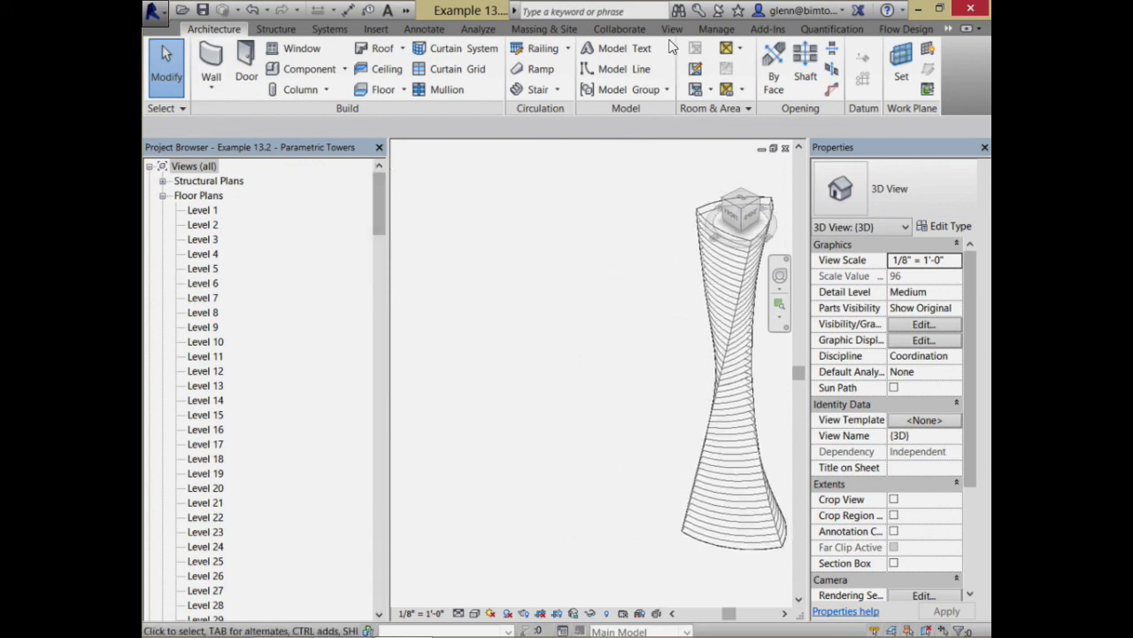
click(767, 29)
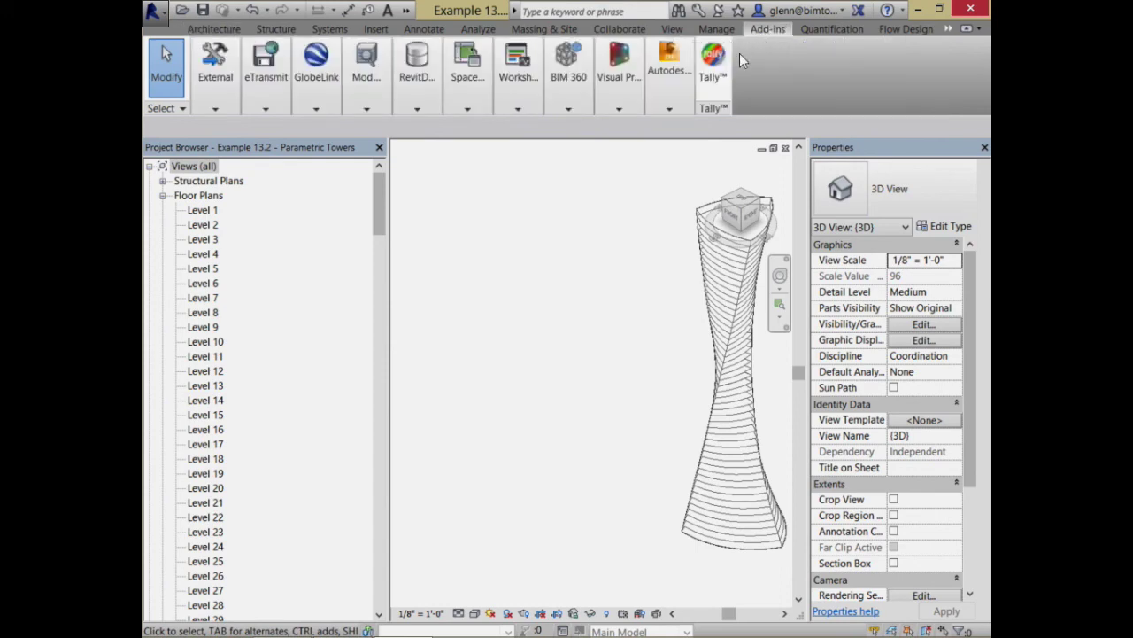
click(619, 108)
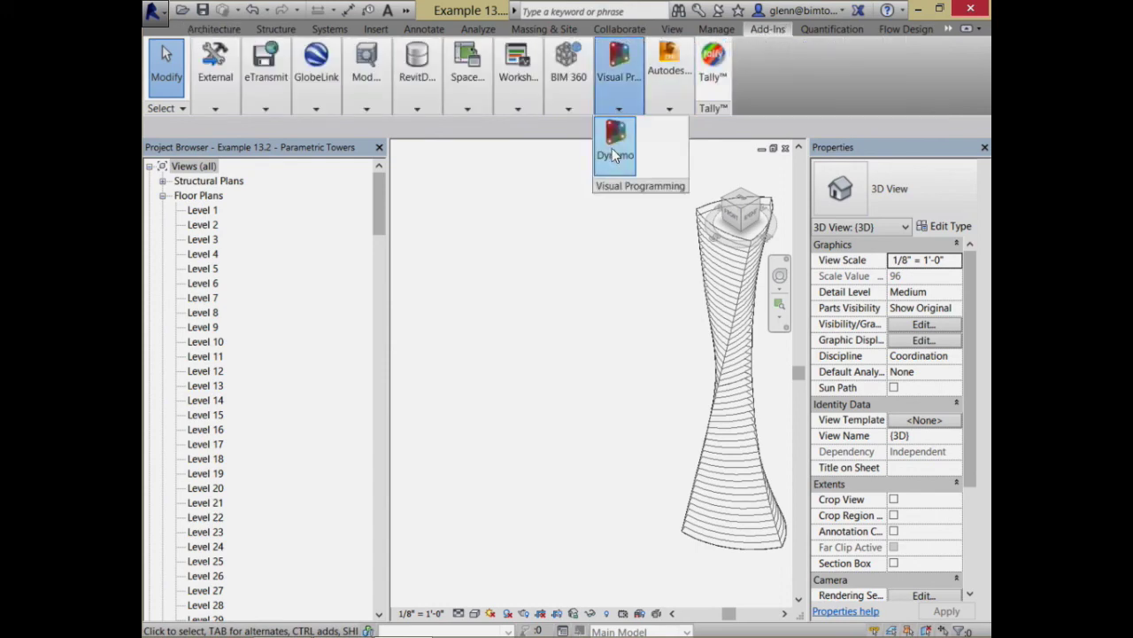
click(616, 149)
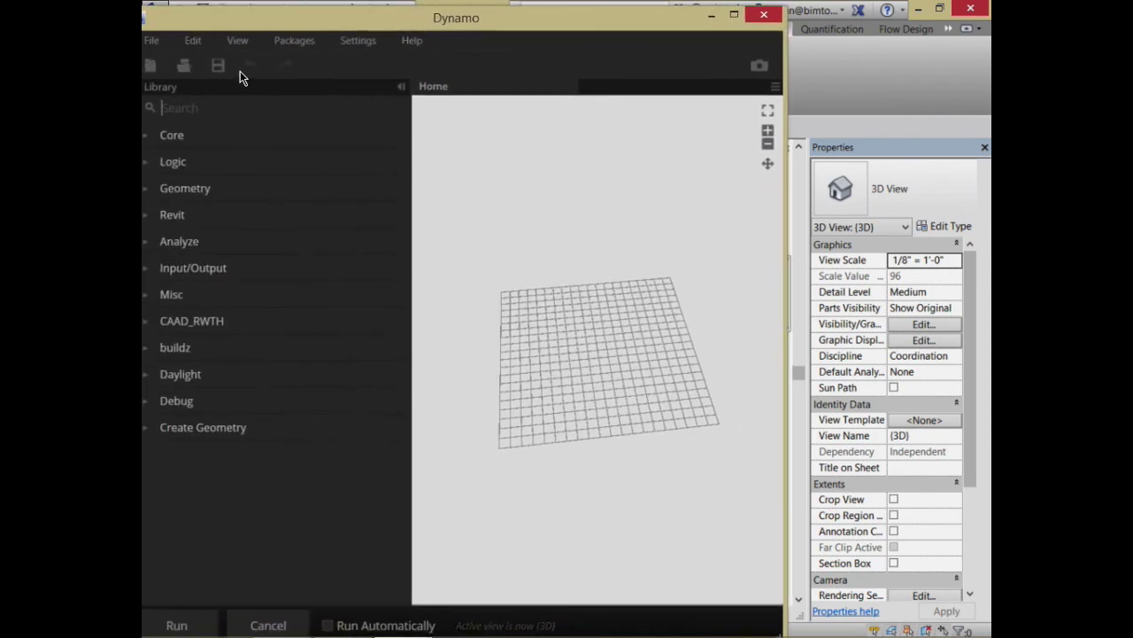
Step: Open the Dynamo definition Example 13.2 - Finding the Max or Min - Two Parameters - End.dyn from the Example 13.2 folder
click(185, 68)
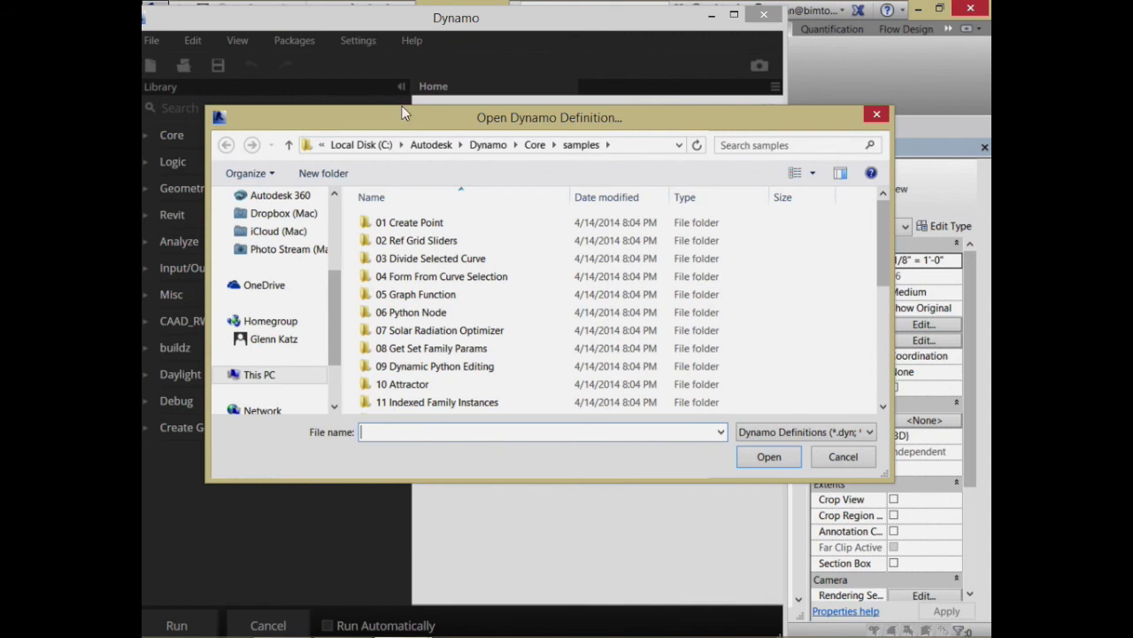
drag(329, 304, 343, 208)
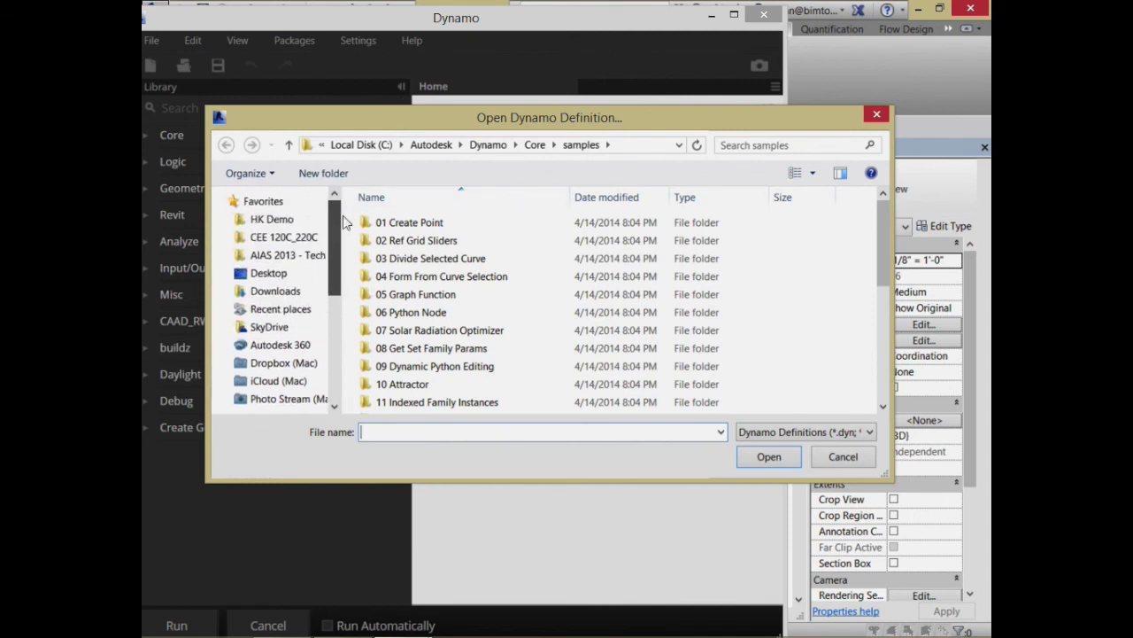
click(284, 236)
drag(883, 253, 882, 307)
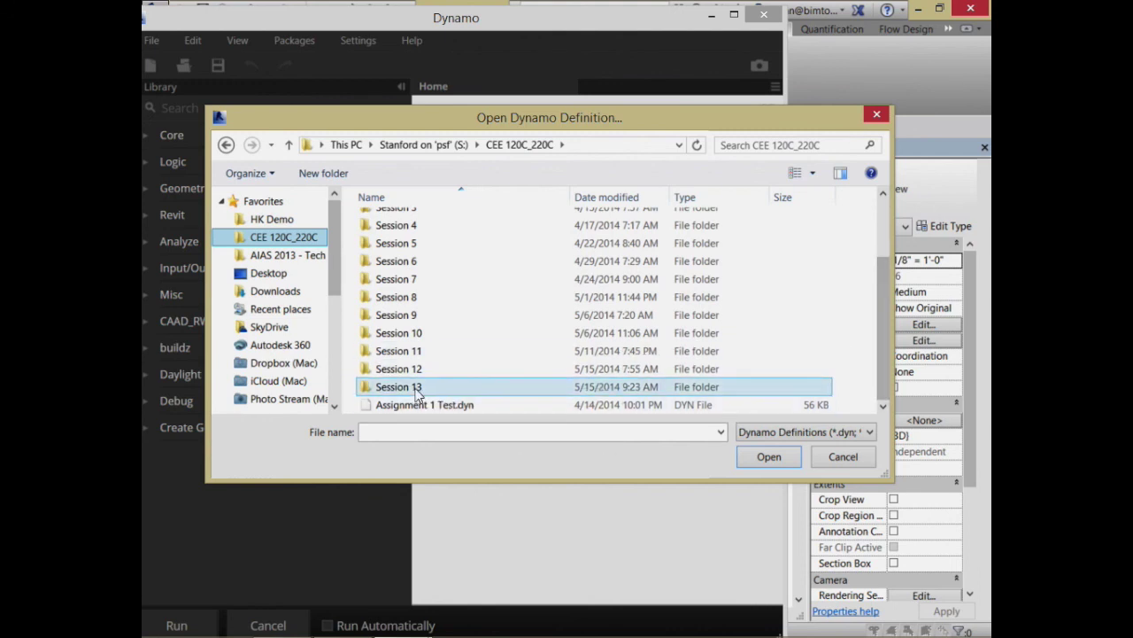
double_click(416, 386)
double_click(470, 227)
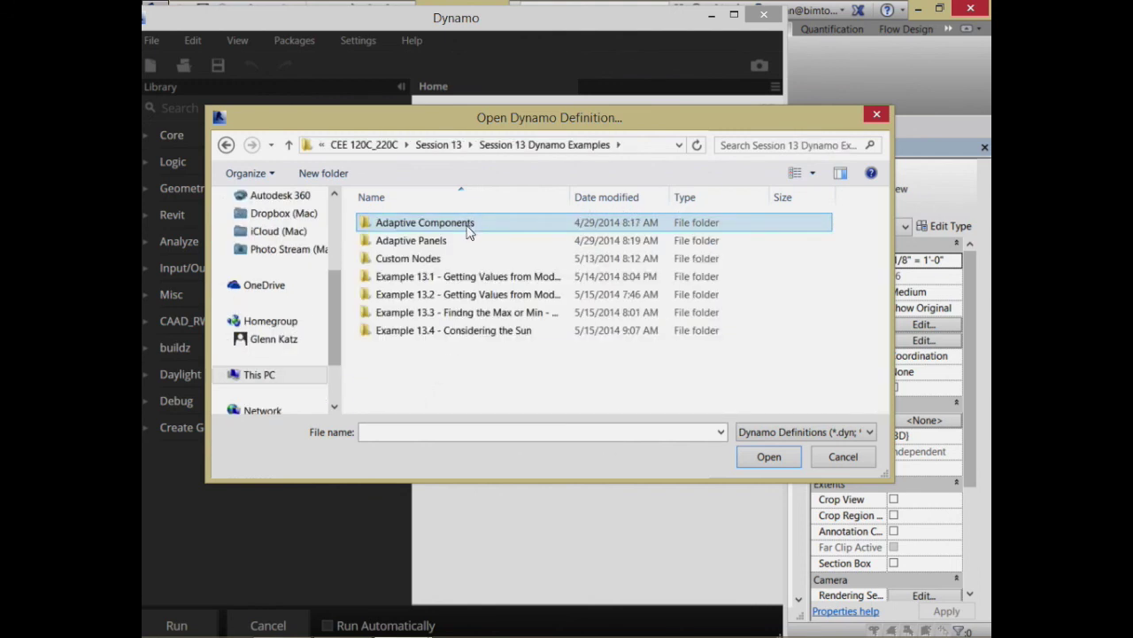
double_click(443, 294)
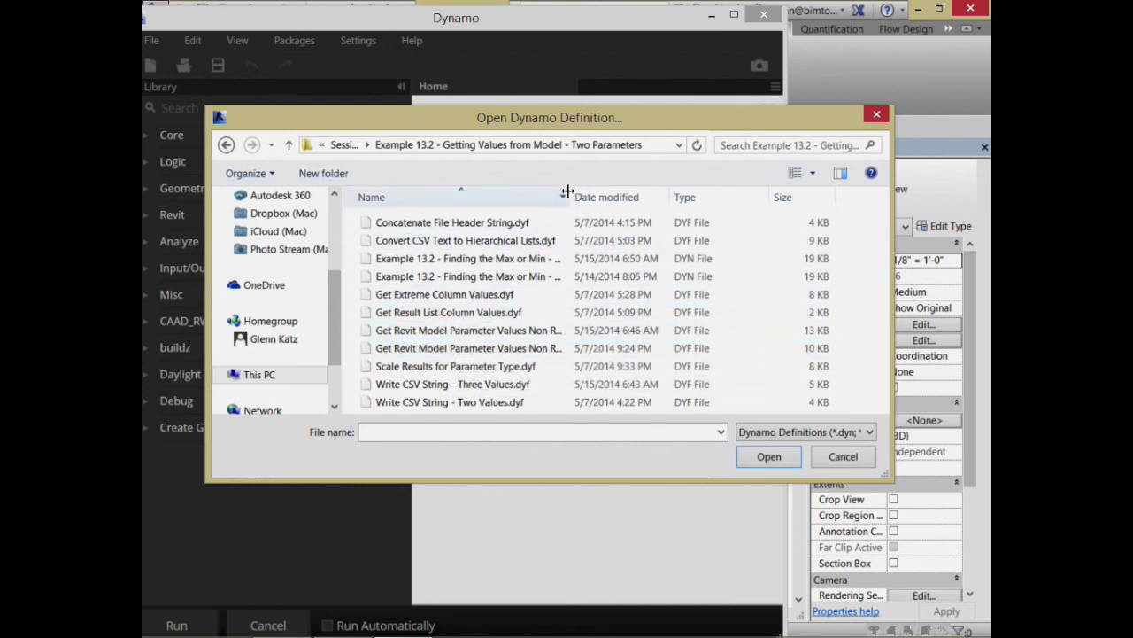
drag(576, 192, 690, 173)
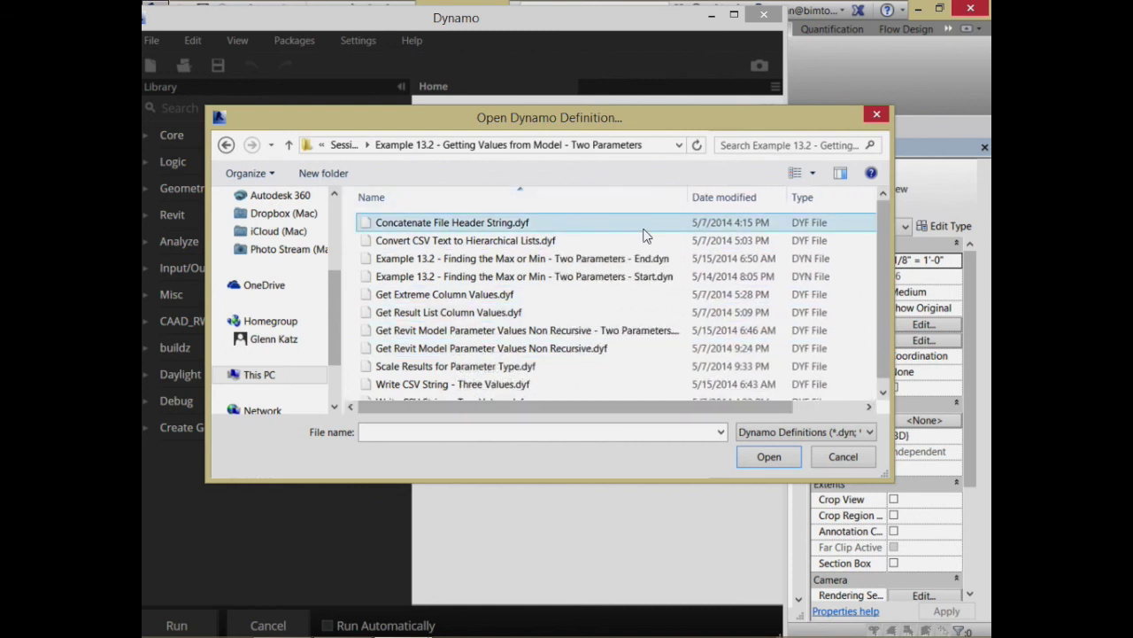
click(531, 257)
click(786, 449)
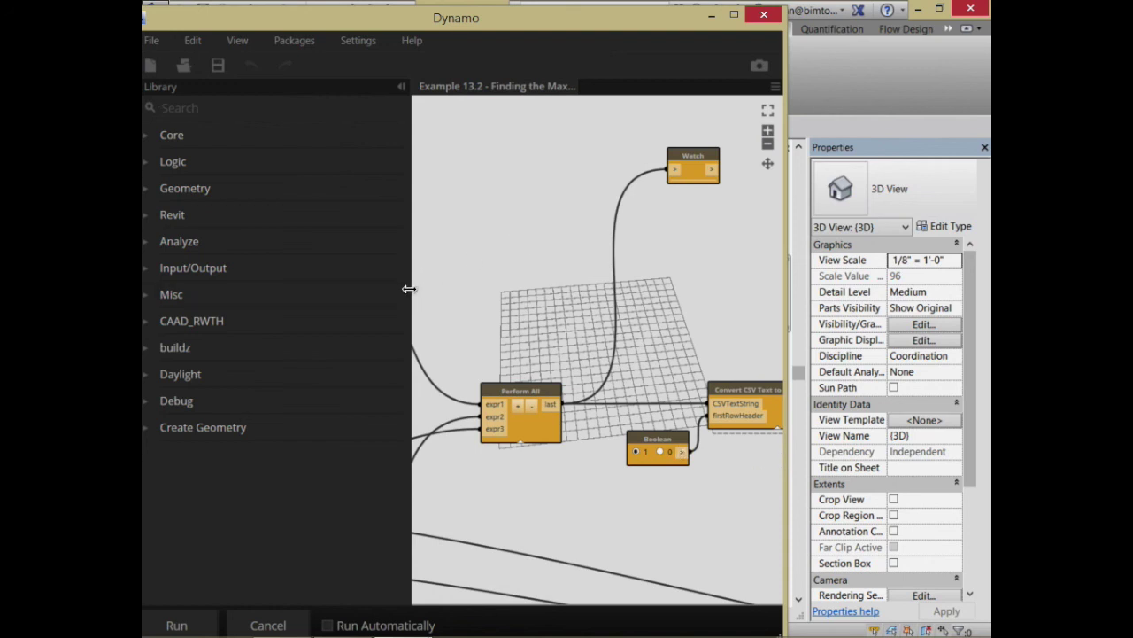
Step: Narrow the node library and examine the input nodes feeding Get Revit Model Parameter Values, including Gross Floor Area and Gross Surface Area
drag(409, 292, 257, 304)
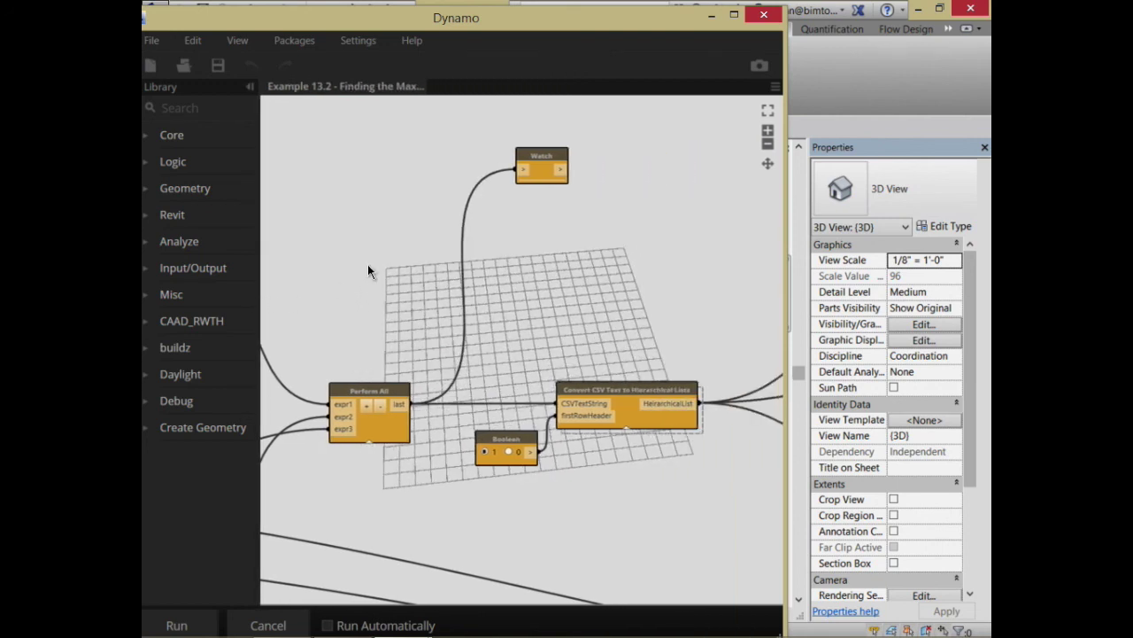
middle_drag(360, 279, 602, 185)
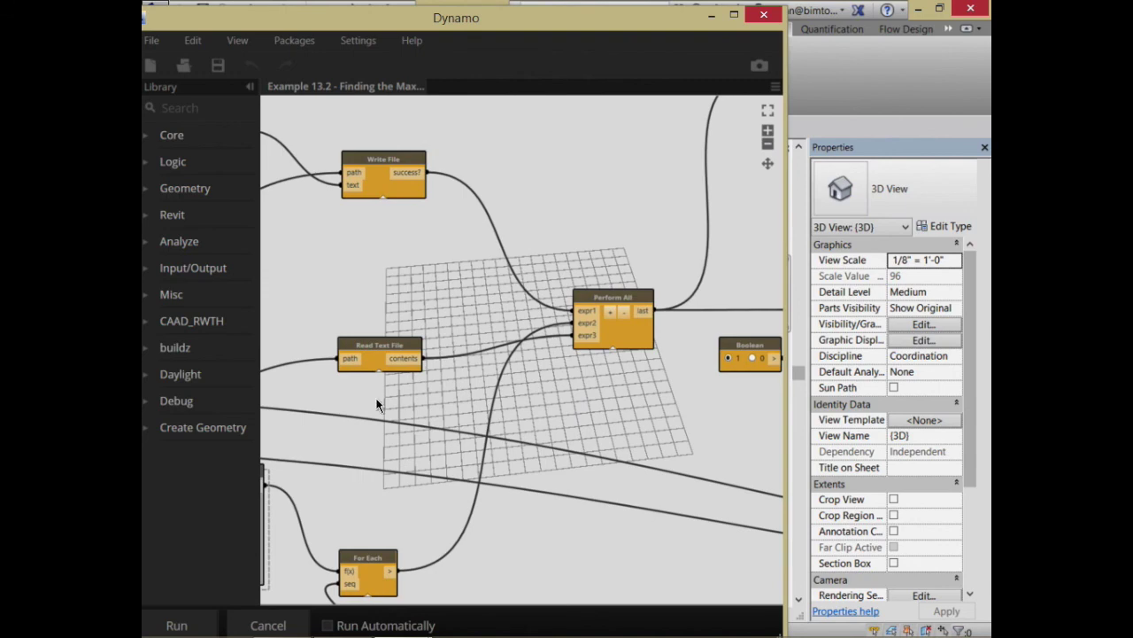
middle_drag(375, 443, 709, 332)
middle_drag(414, 455, 565, 461)
scroll(550, 438, up, 3)
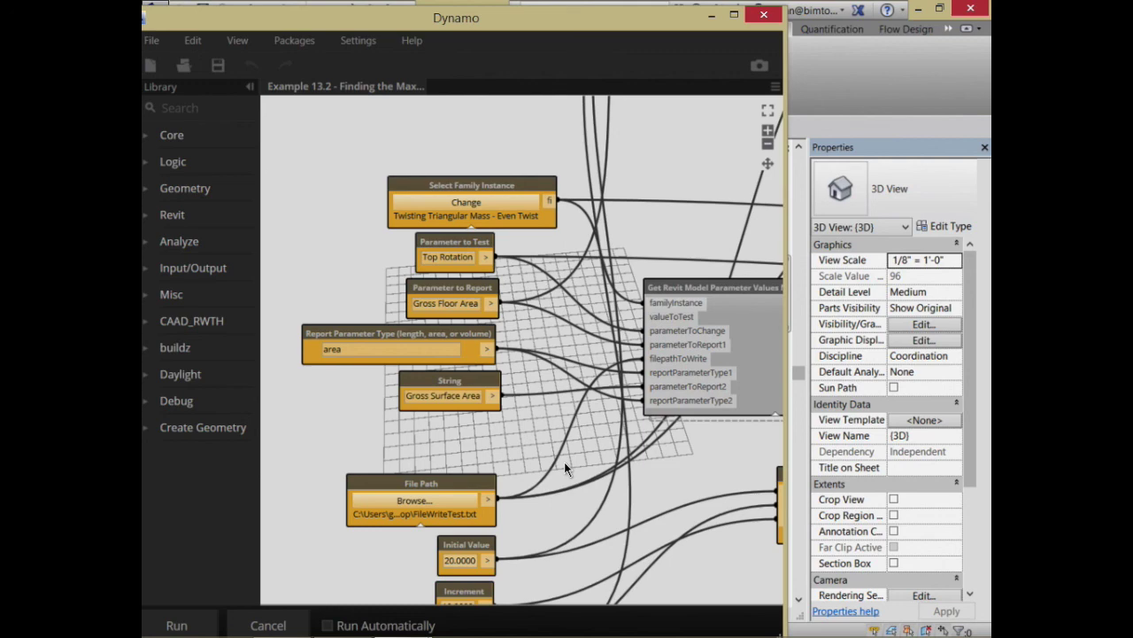
scroll(582, 313, up, 1)
Step: Shift the Dynamo window to reveal the tower and set the Highest Value slider to 90
drag(680, 31, 607, 31)
middle_drag(277, 463, 405, 410)
middle_drag(226, 559, 322, 445)
double_click(374, 550)
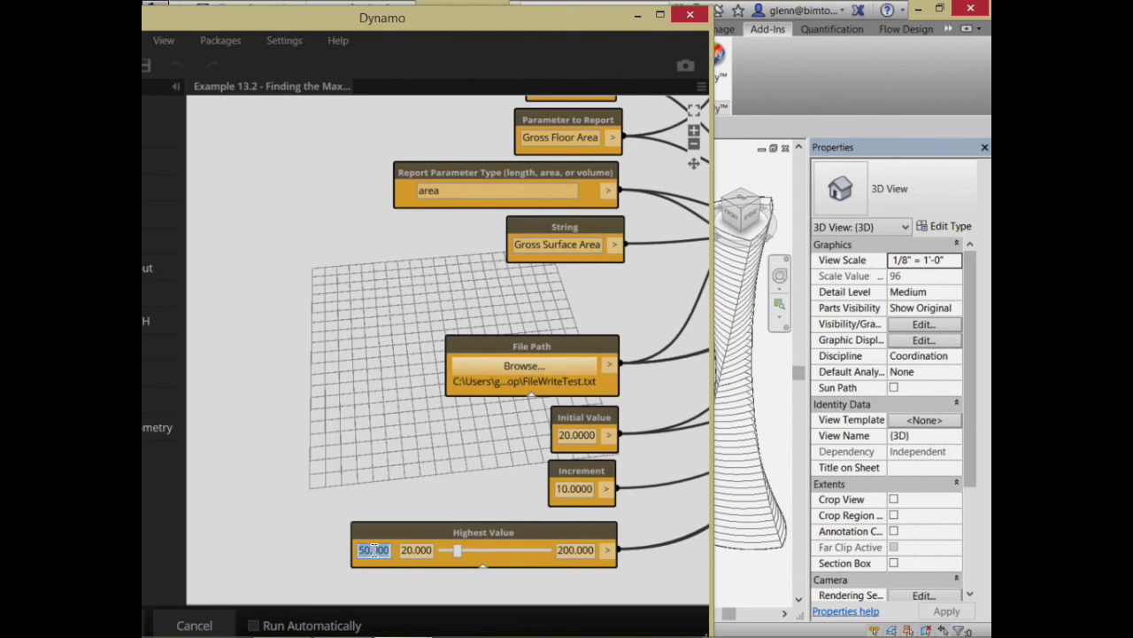
text(90)
key(Return)
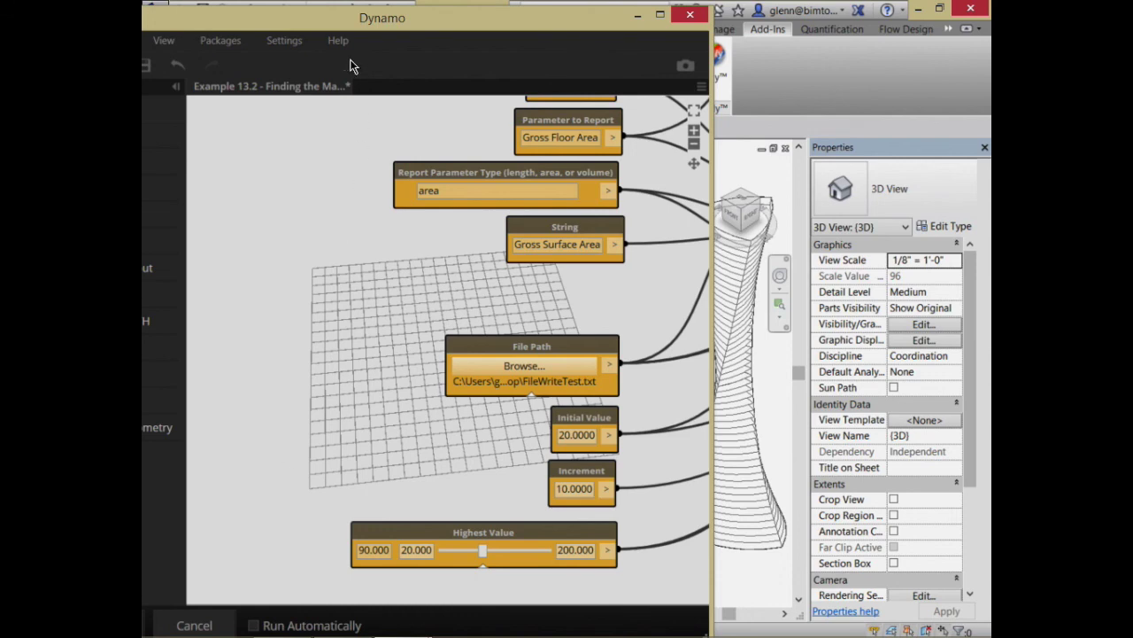
Step: Reposition the Dynamo window and run the graph to test the top rotations on the tower
drag(324, 15, 340, 8)
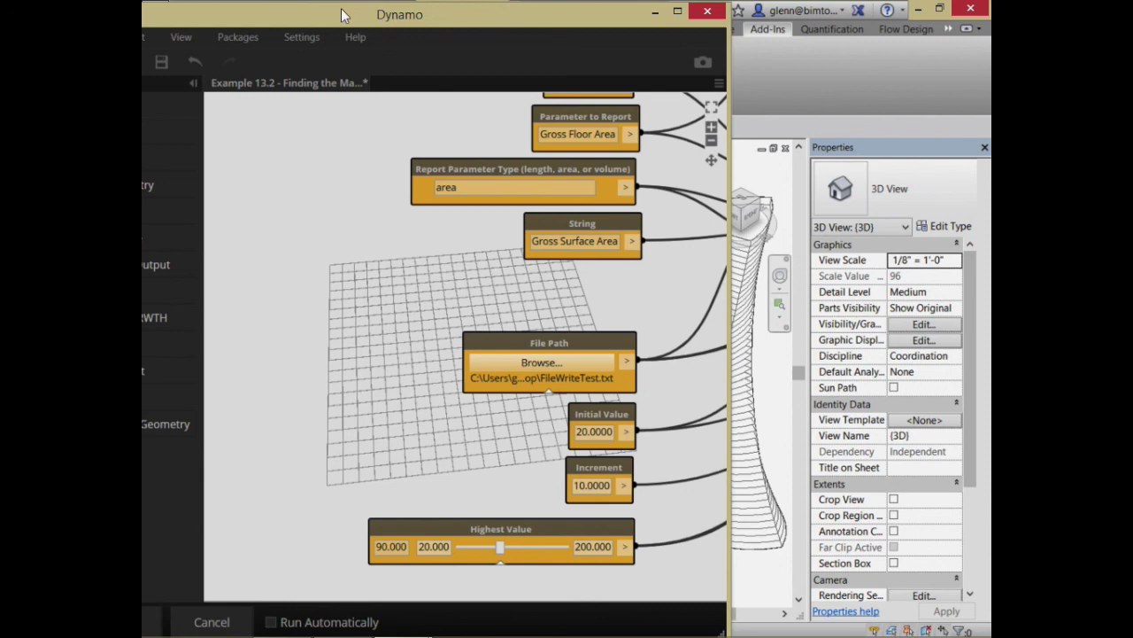
click(156, 626)
click(156, 626)
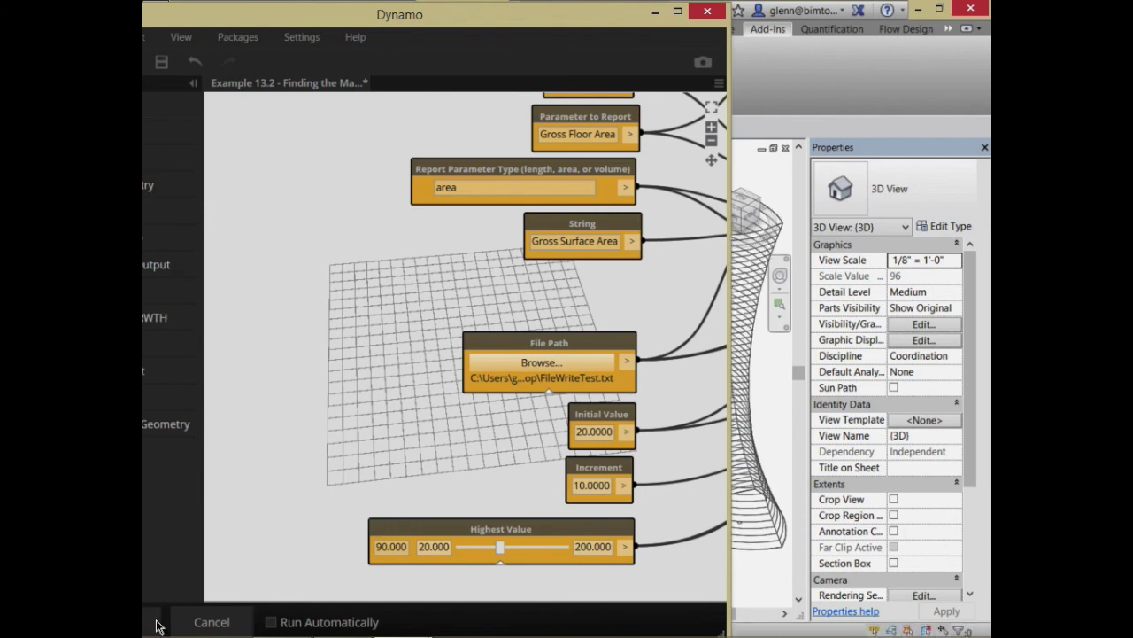
click(156, 626)
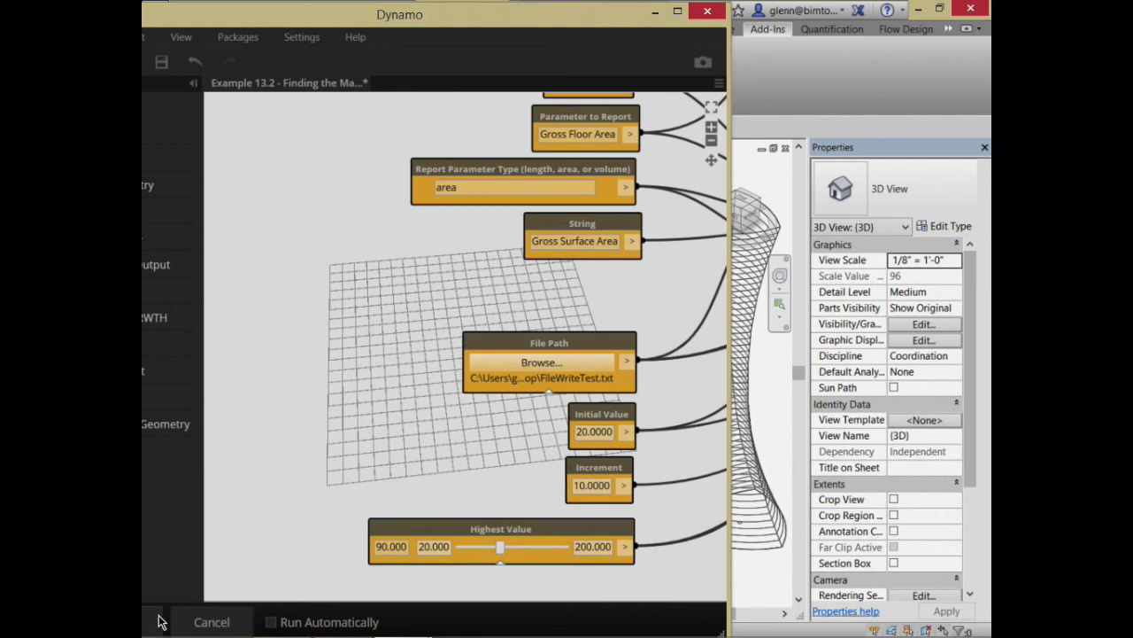
Step: Follow the graph from the two-parameter custom node through Number Range and Perform All to examine the Watch node's results
mouse_move(494, 28)
mouse_down()
mouse_move(566, 7)
mouse_move(532, 35)
mouse_move(479, 42)
mouse_up()
middle_drag(430, 266, 198, 322)
middle_drag(526, 404, 333, 430)
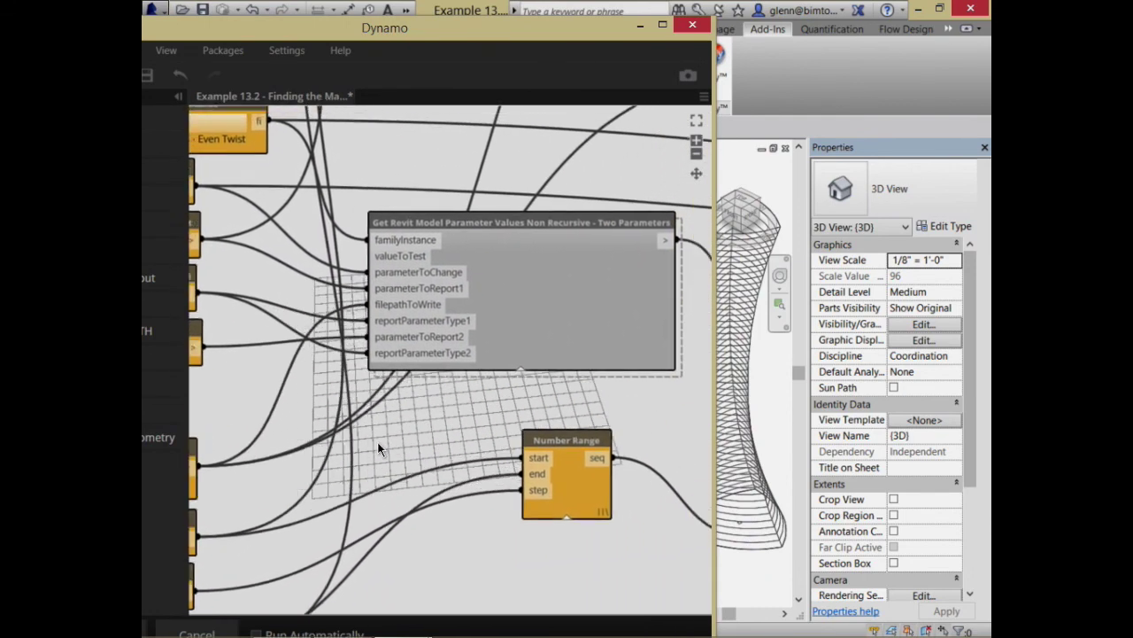
middle_drag(538, 401, 411, 401)
middle_drag(708, 275, 387, 455)
middle_drag(571, 350, 372, 429)
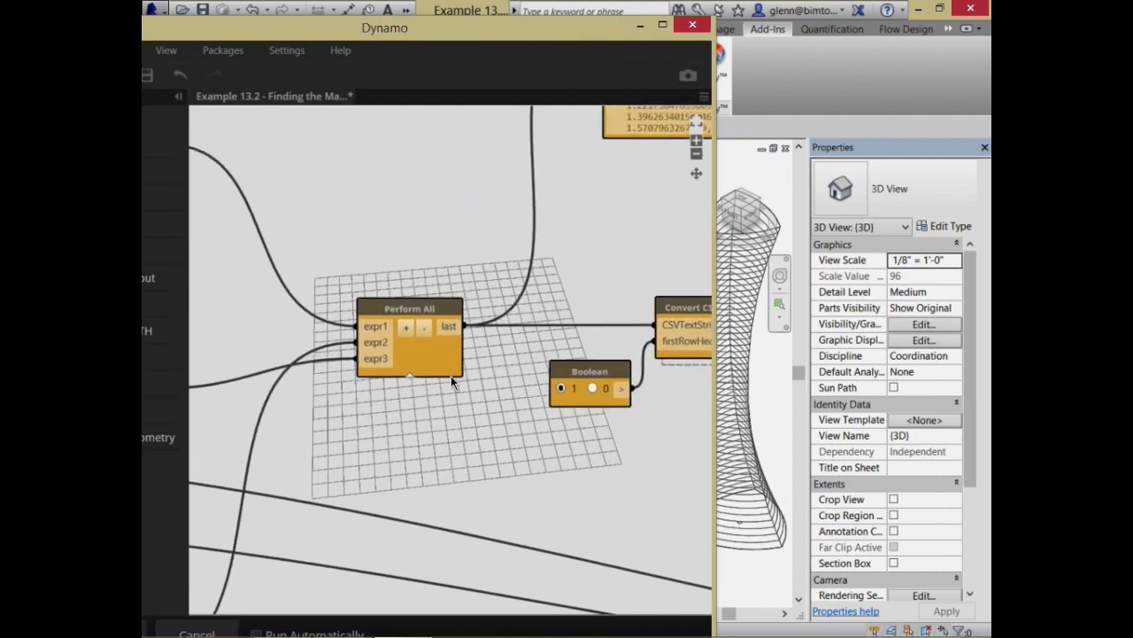
middle_drag(600, 218, 382, 331)
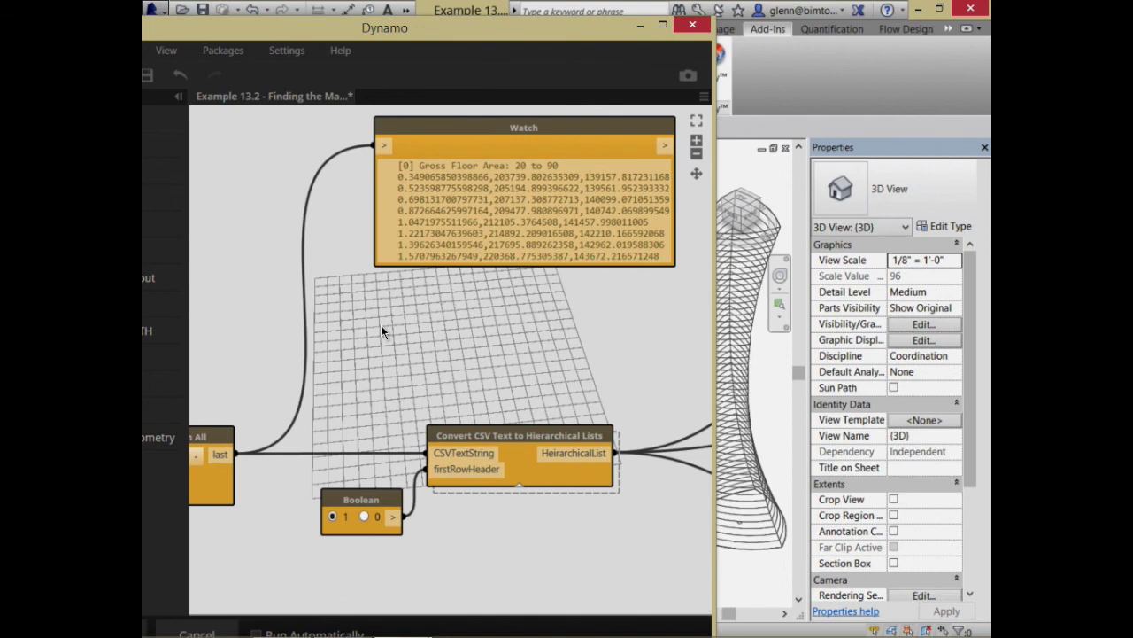